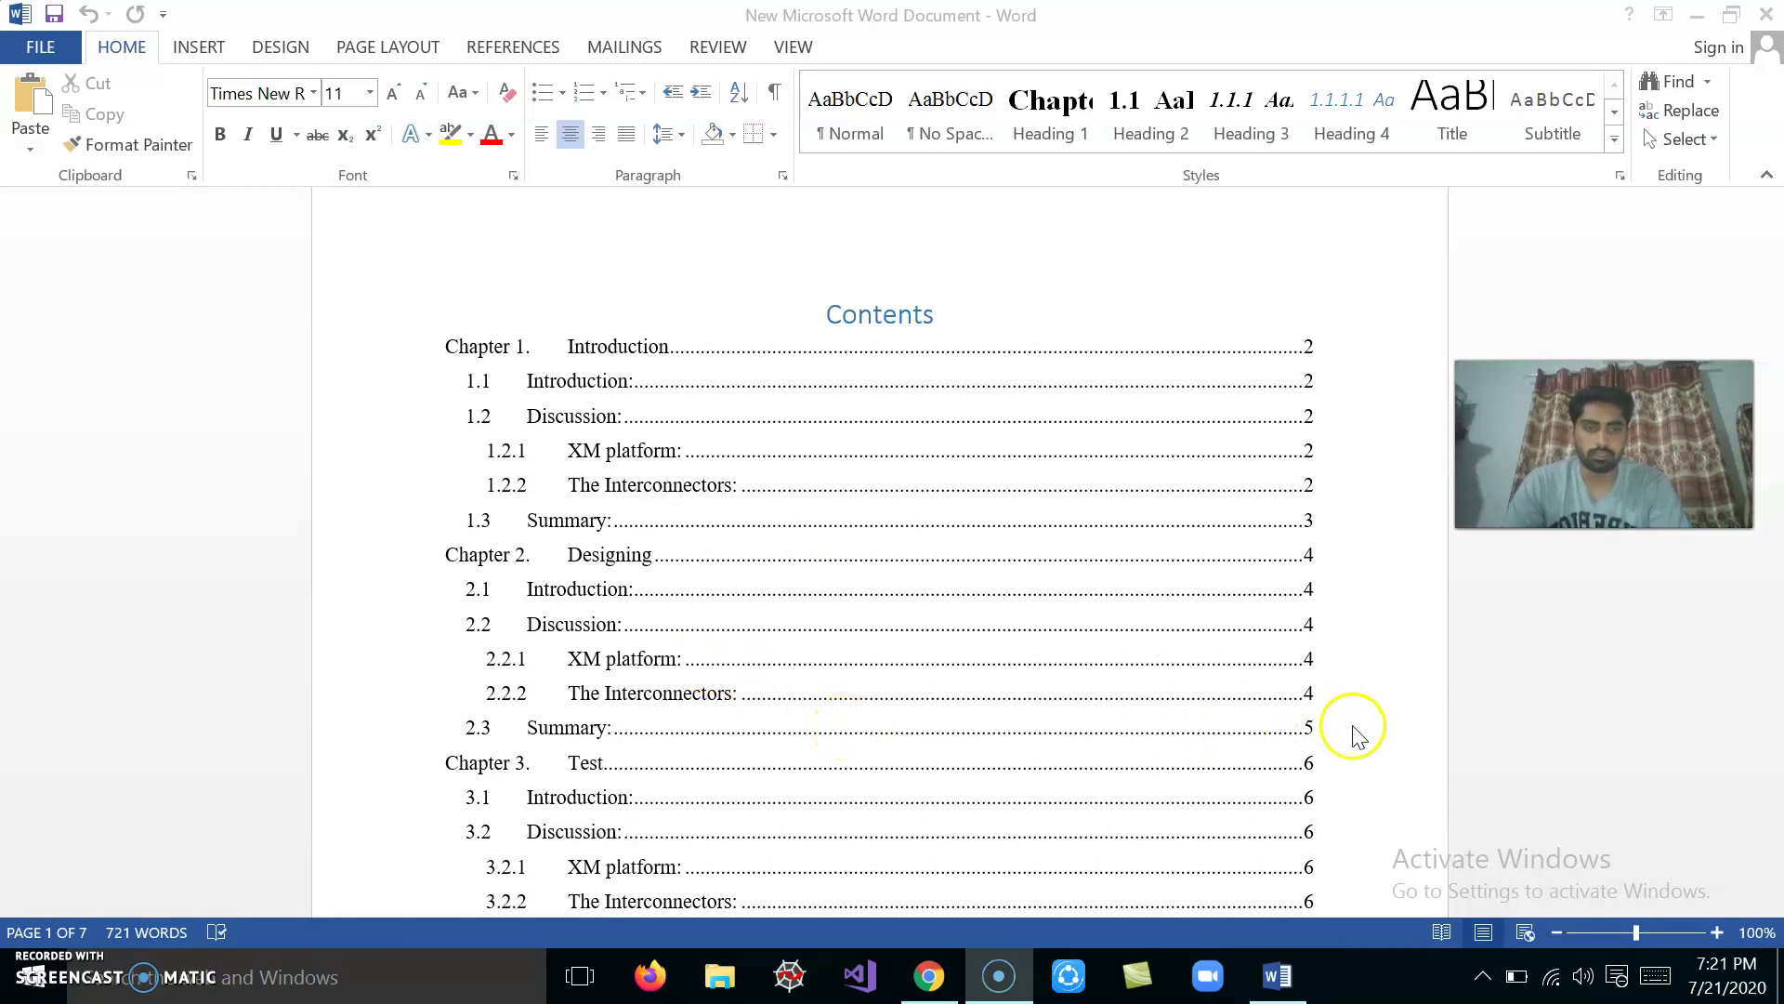
Scroll past the table of contents and select the 'What is Artificial Intelligence' picture under 1.2.1.
{"action": "scroll", "coordinate": [1354, 726], "scroll_direction": "down", "scroll_amount": 4}
{"action": "scroll", "coordinate": [1355, 726], "scroll_direction": "down", "scroll_amount": 3}
{"action": "scroll", "coordinate": [1354, 725], "scroll_direction": "down", "scroll_amount": 5}
{"action": "scroll", "coordinate": [1355, 726], "scroll_direction": "down", "scroll_amount": 4}
{"action": "scroll", "coordinate": [1355, 726], "scroll_direction": "down", "scroll_amount": 1}
{"action": "scroll", "coordinate": [1354, 726], "scroll_direction": "down", "scroll_amount": 3}
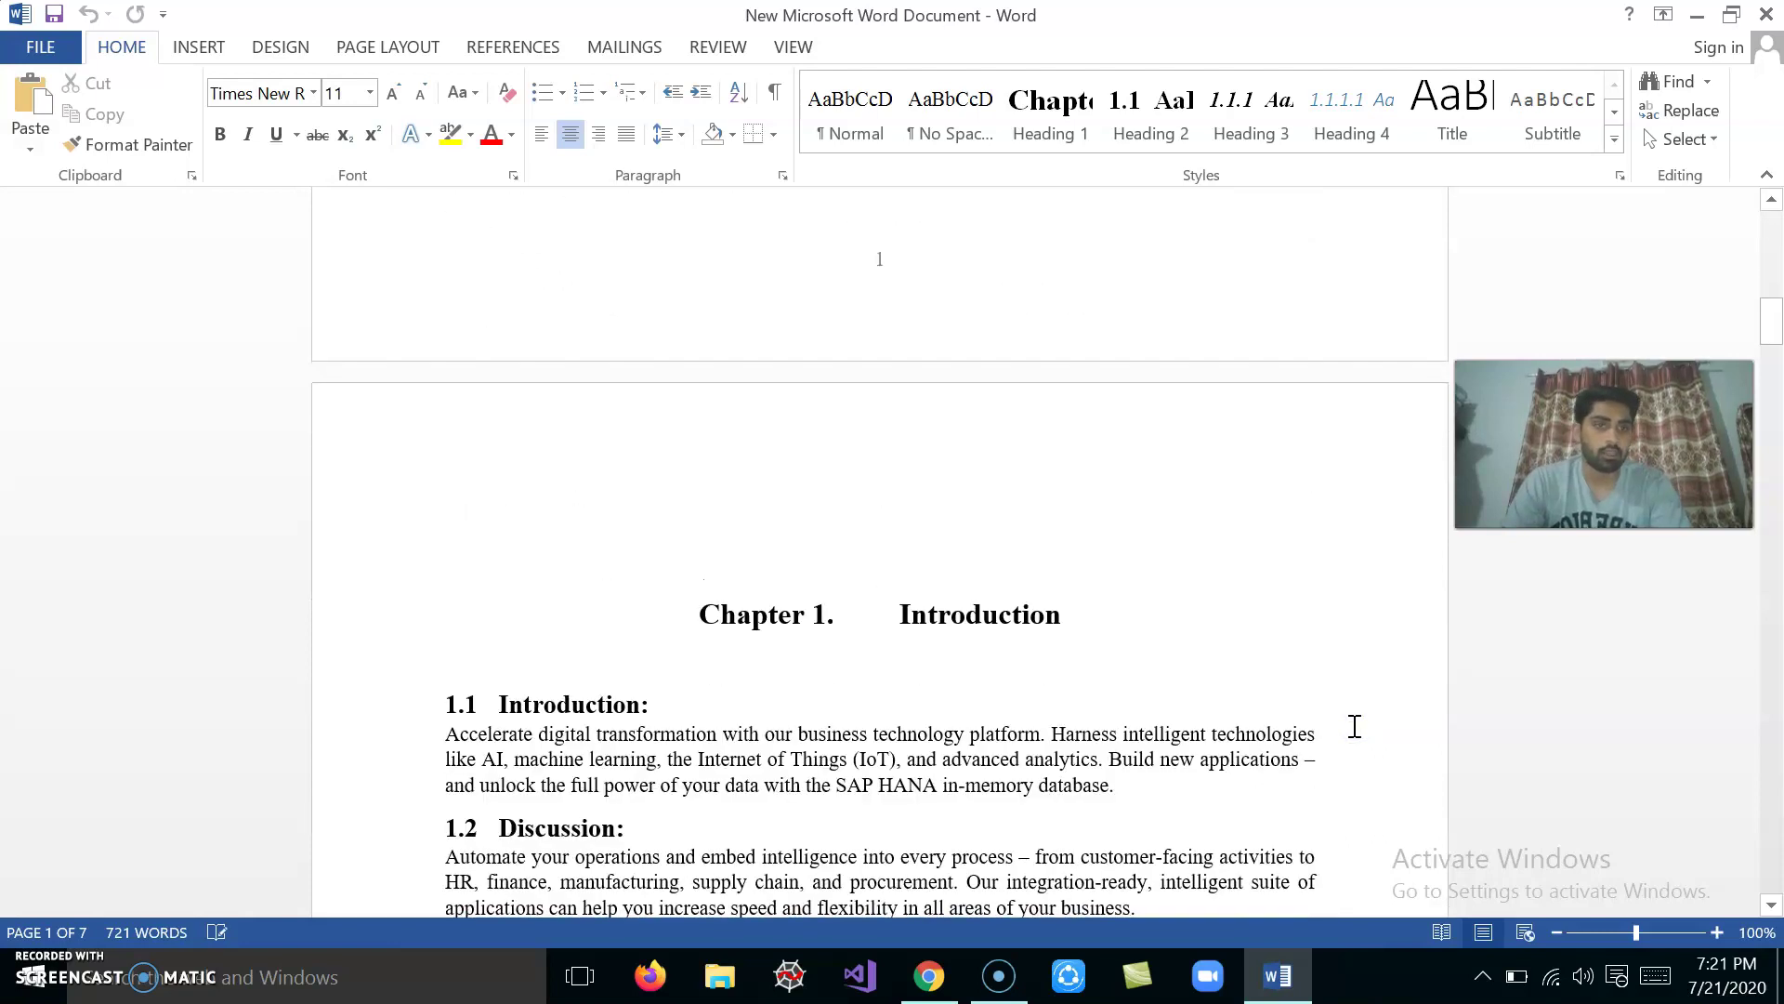
{"action": "scroll", "coordinate": [1355, 726], "scroll_direction": "down", "scroll_amount": 4}
{"action": "scroll", "coordinate": [1352, 725], "scroll_direction": "down", "scroll_amount": 1}
{"action": "scroll", "coordinate": [1349, 725], "scroll_direction": "down", "scroll_amount": 1}
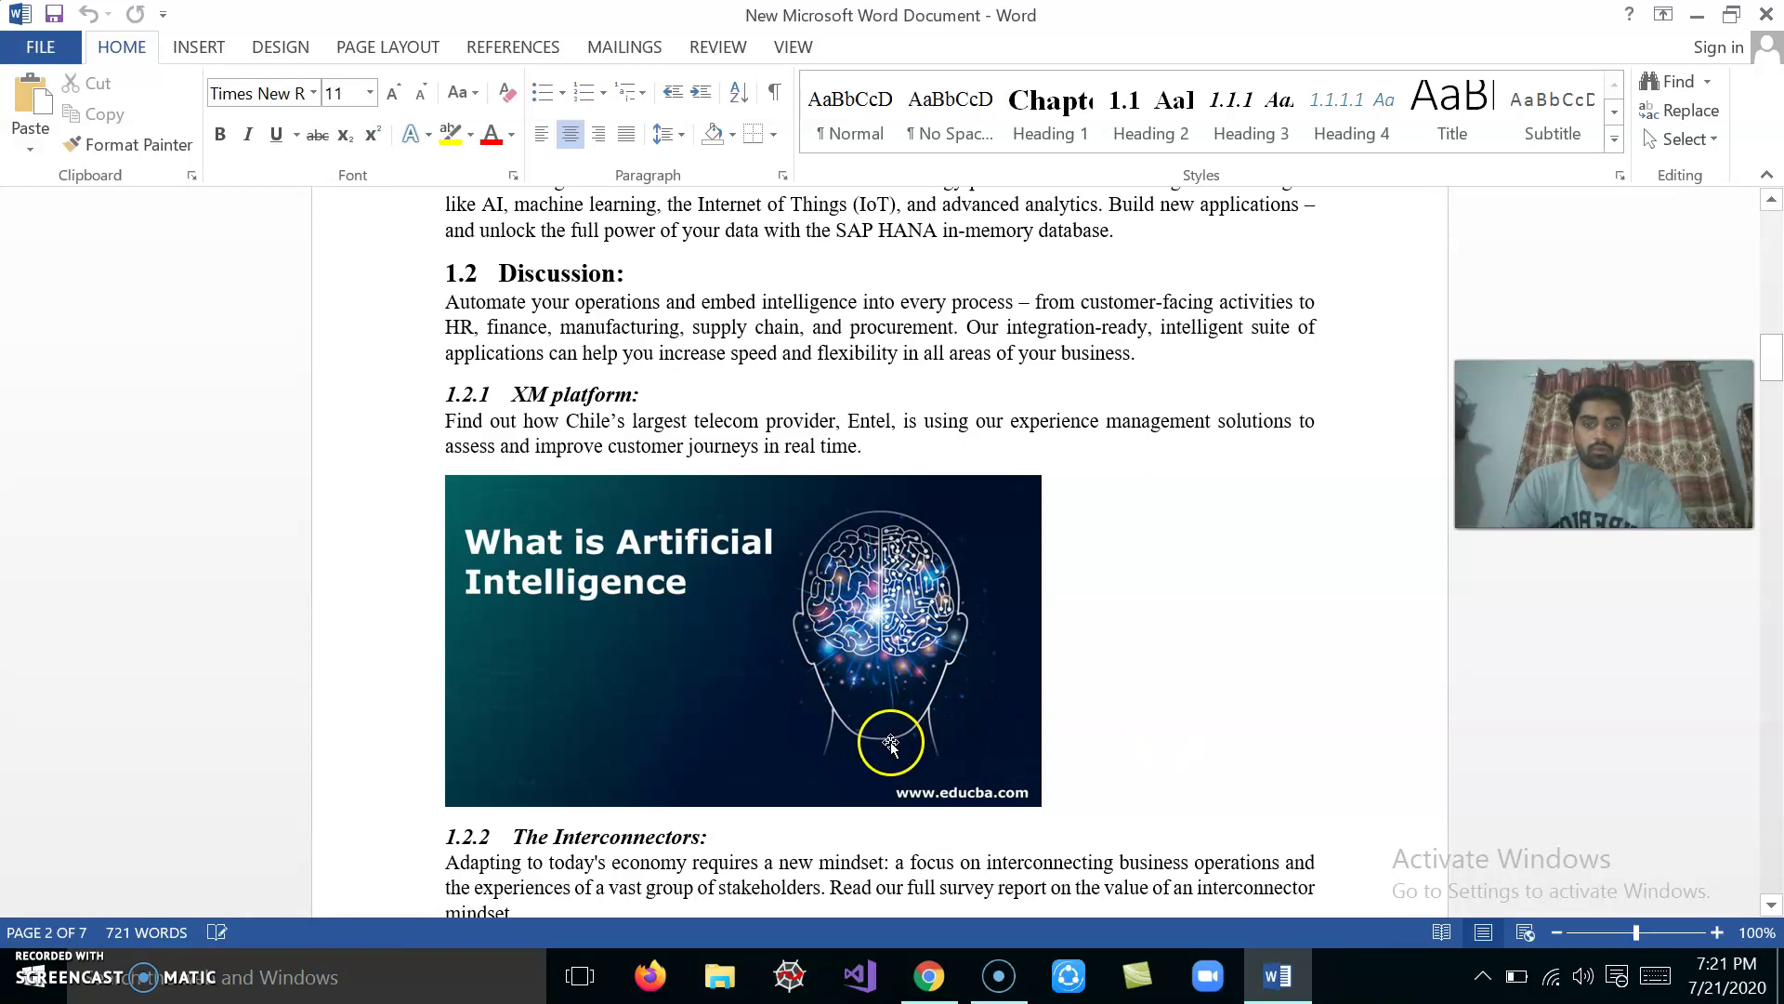
{"action": "left_click", "coordinate": [696, 681]}
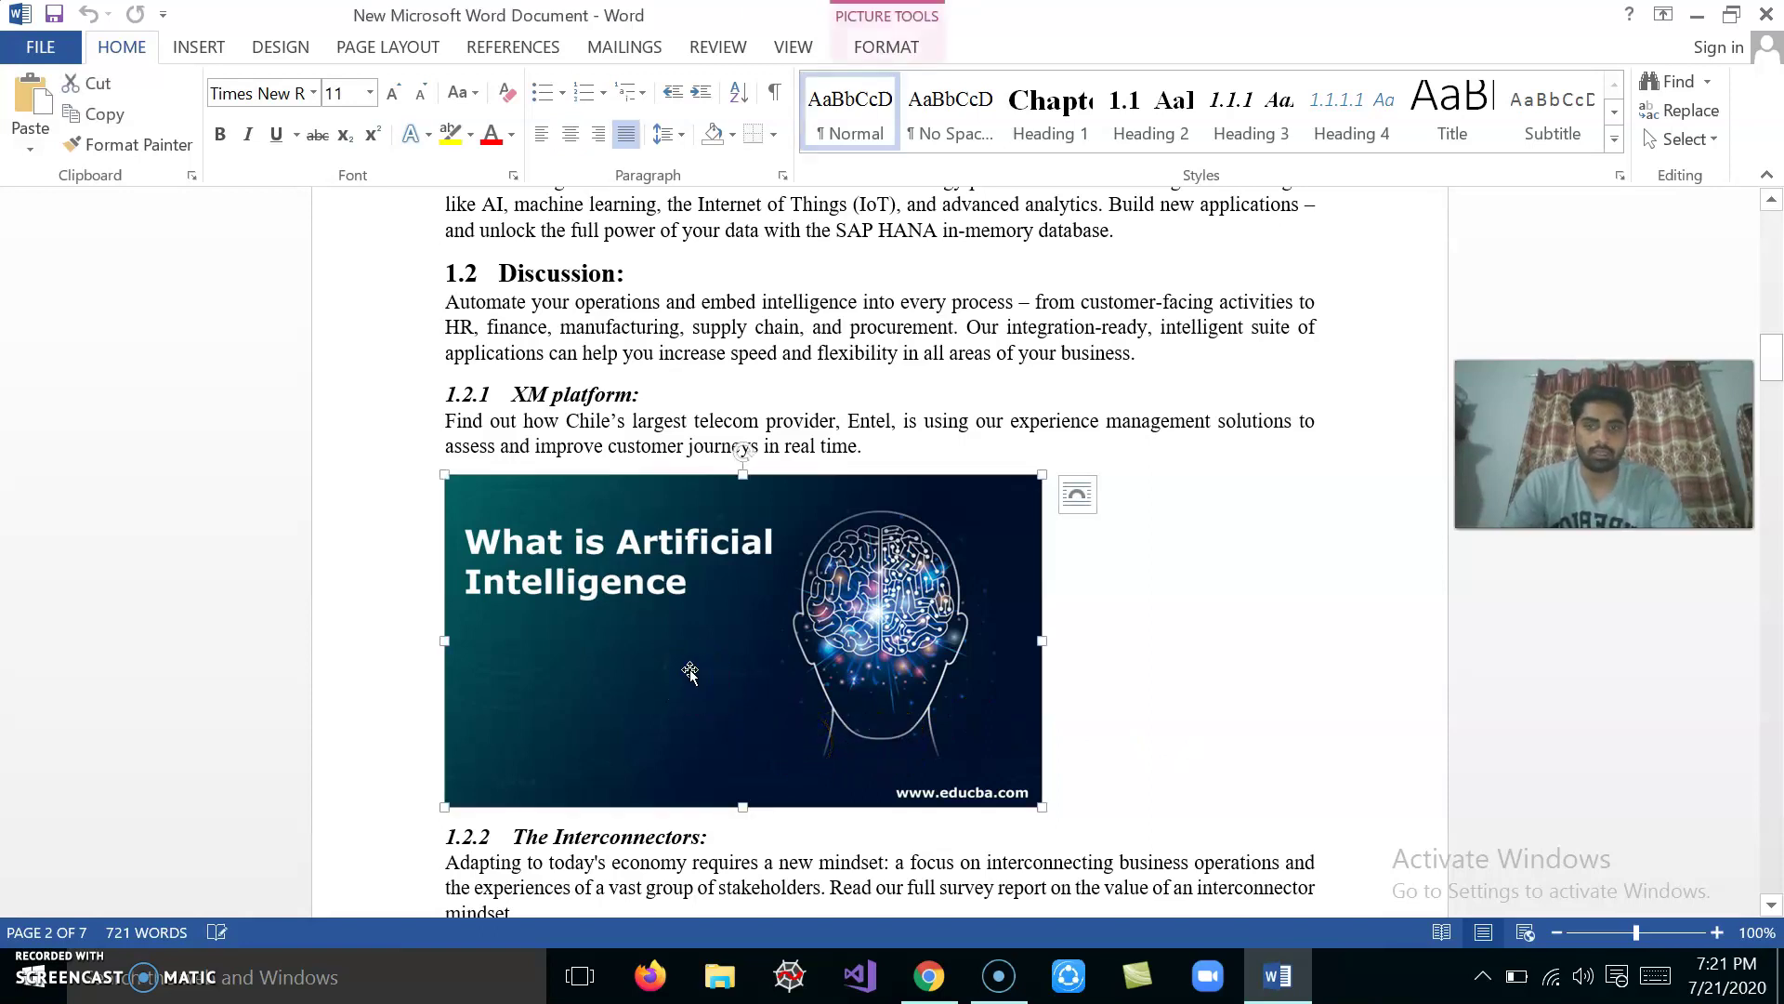
Caption the selected picture 'Figure 1: What is AI?' below it.
{"action": "left_click", "coordinate": [514, 47]}
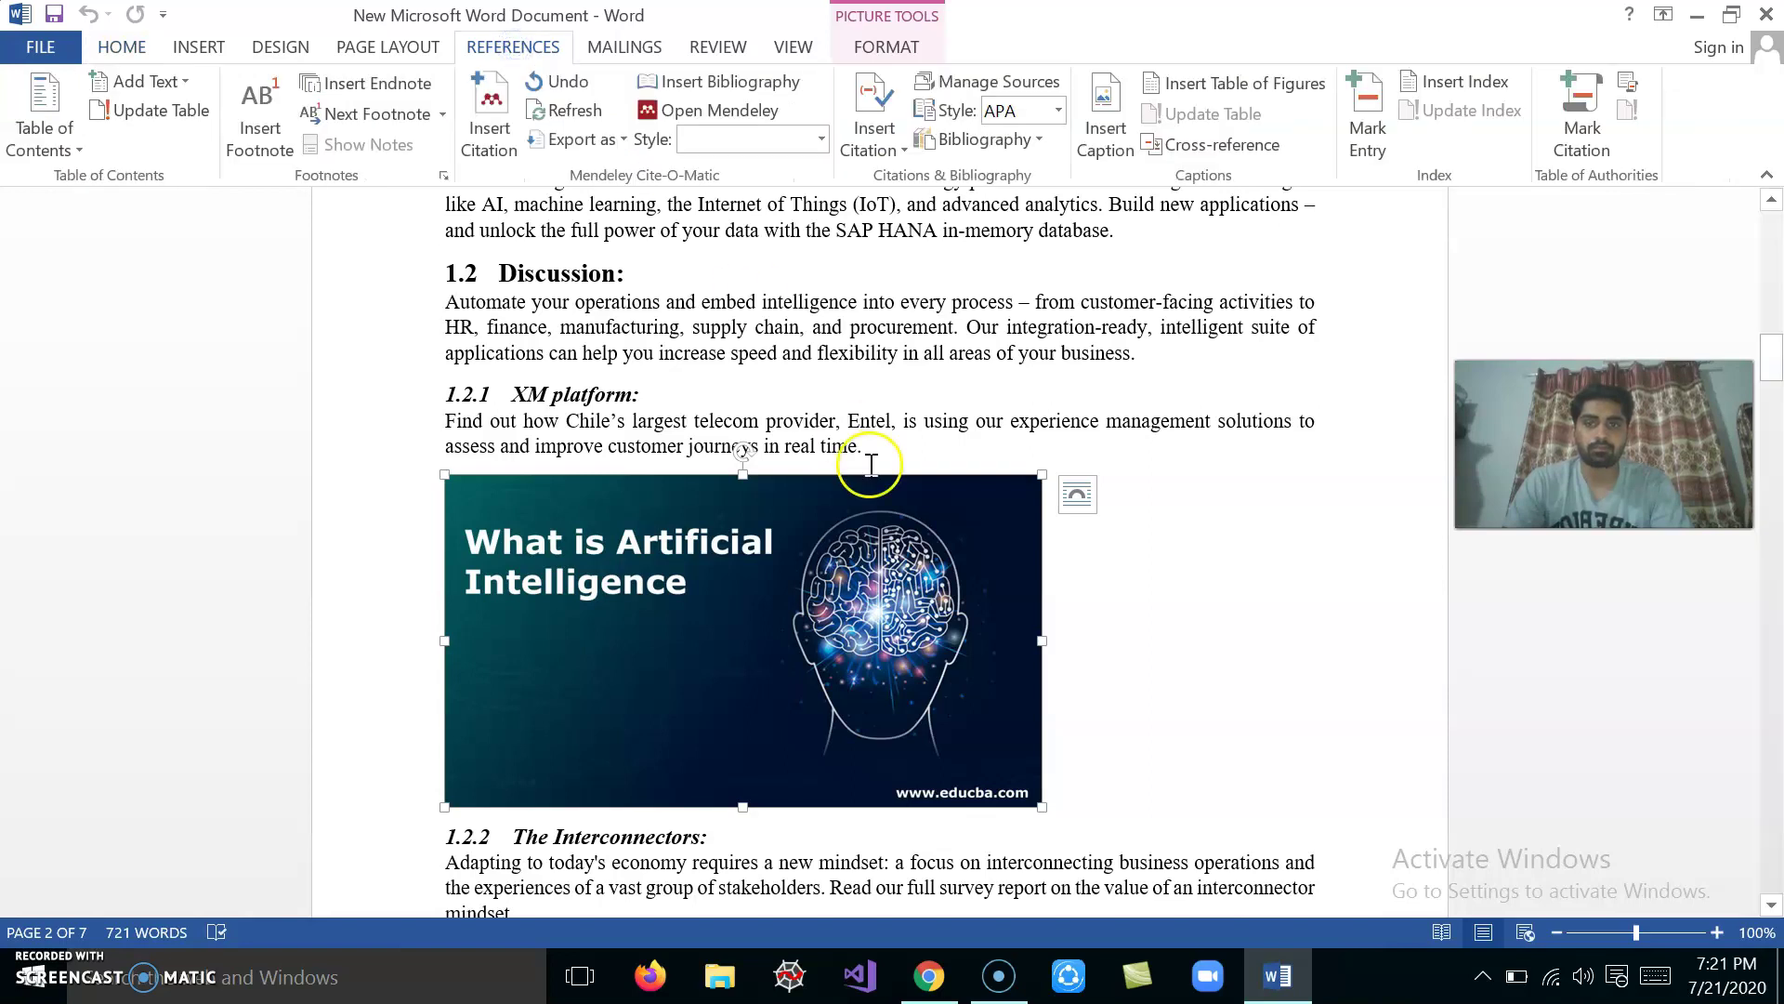
{"action": "left_click", "coordinate": [1108, 137]}
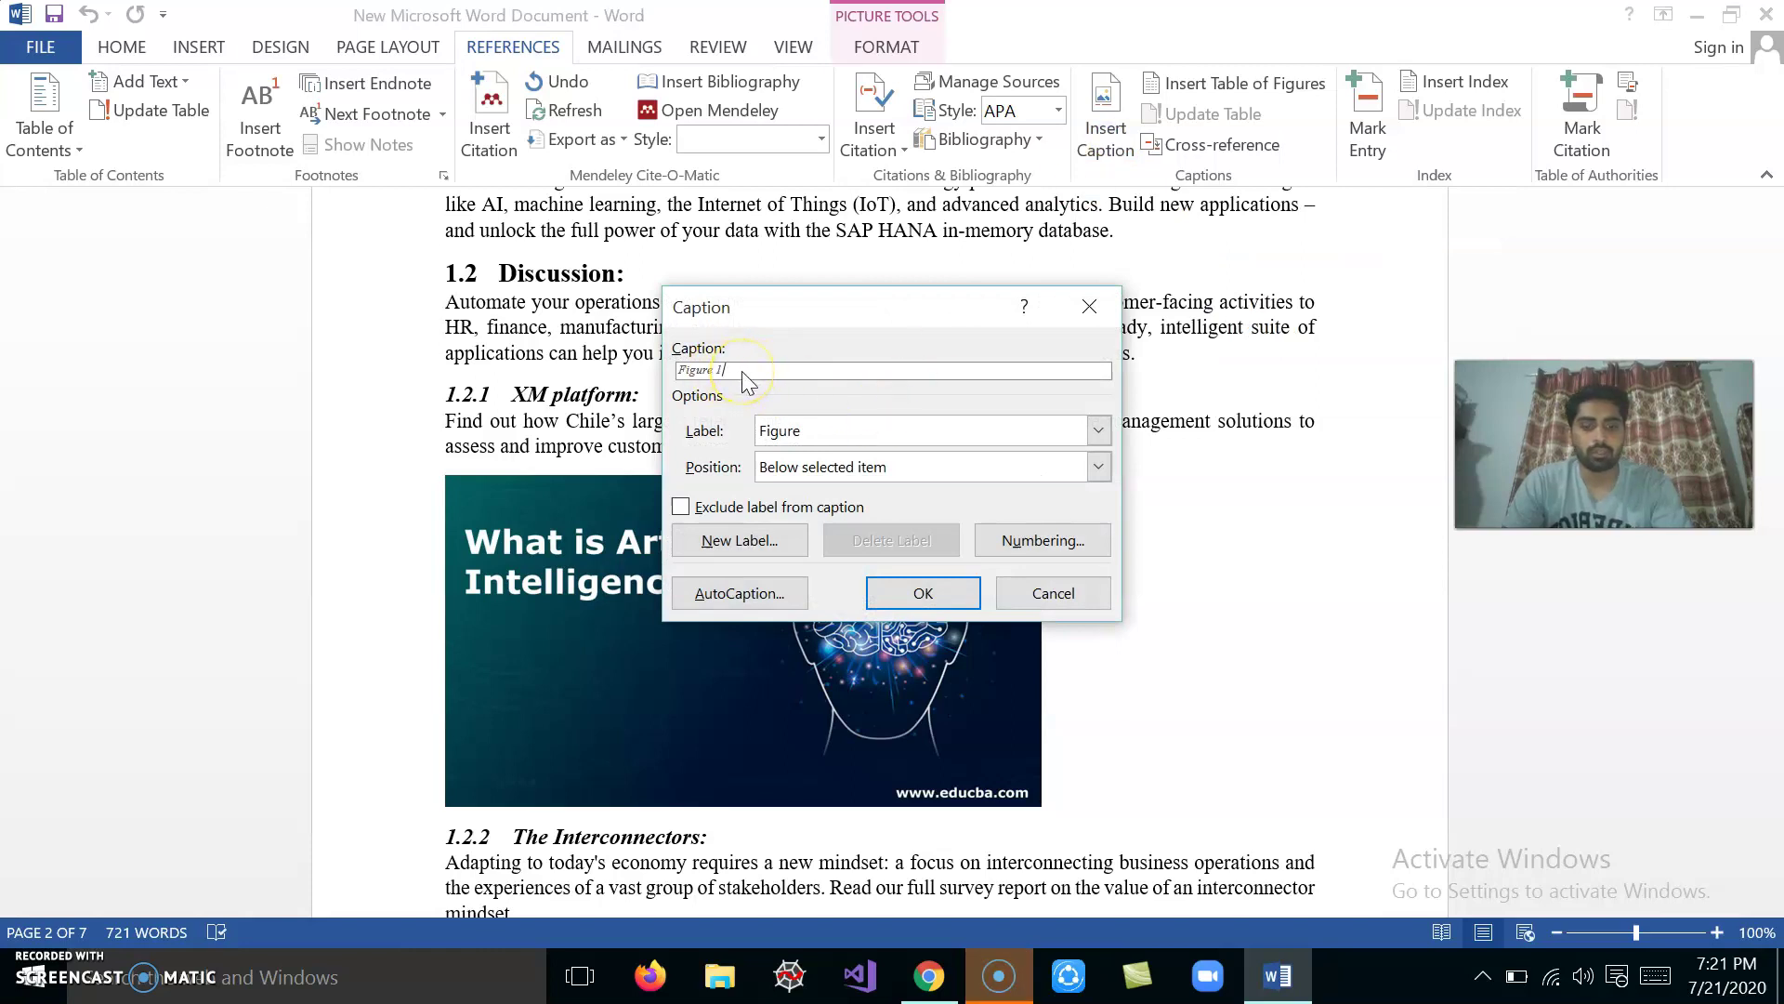
{"action": "type", "text": ":"}
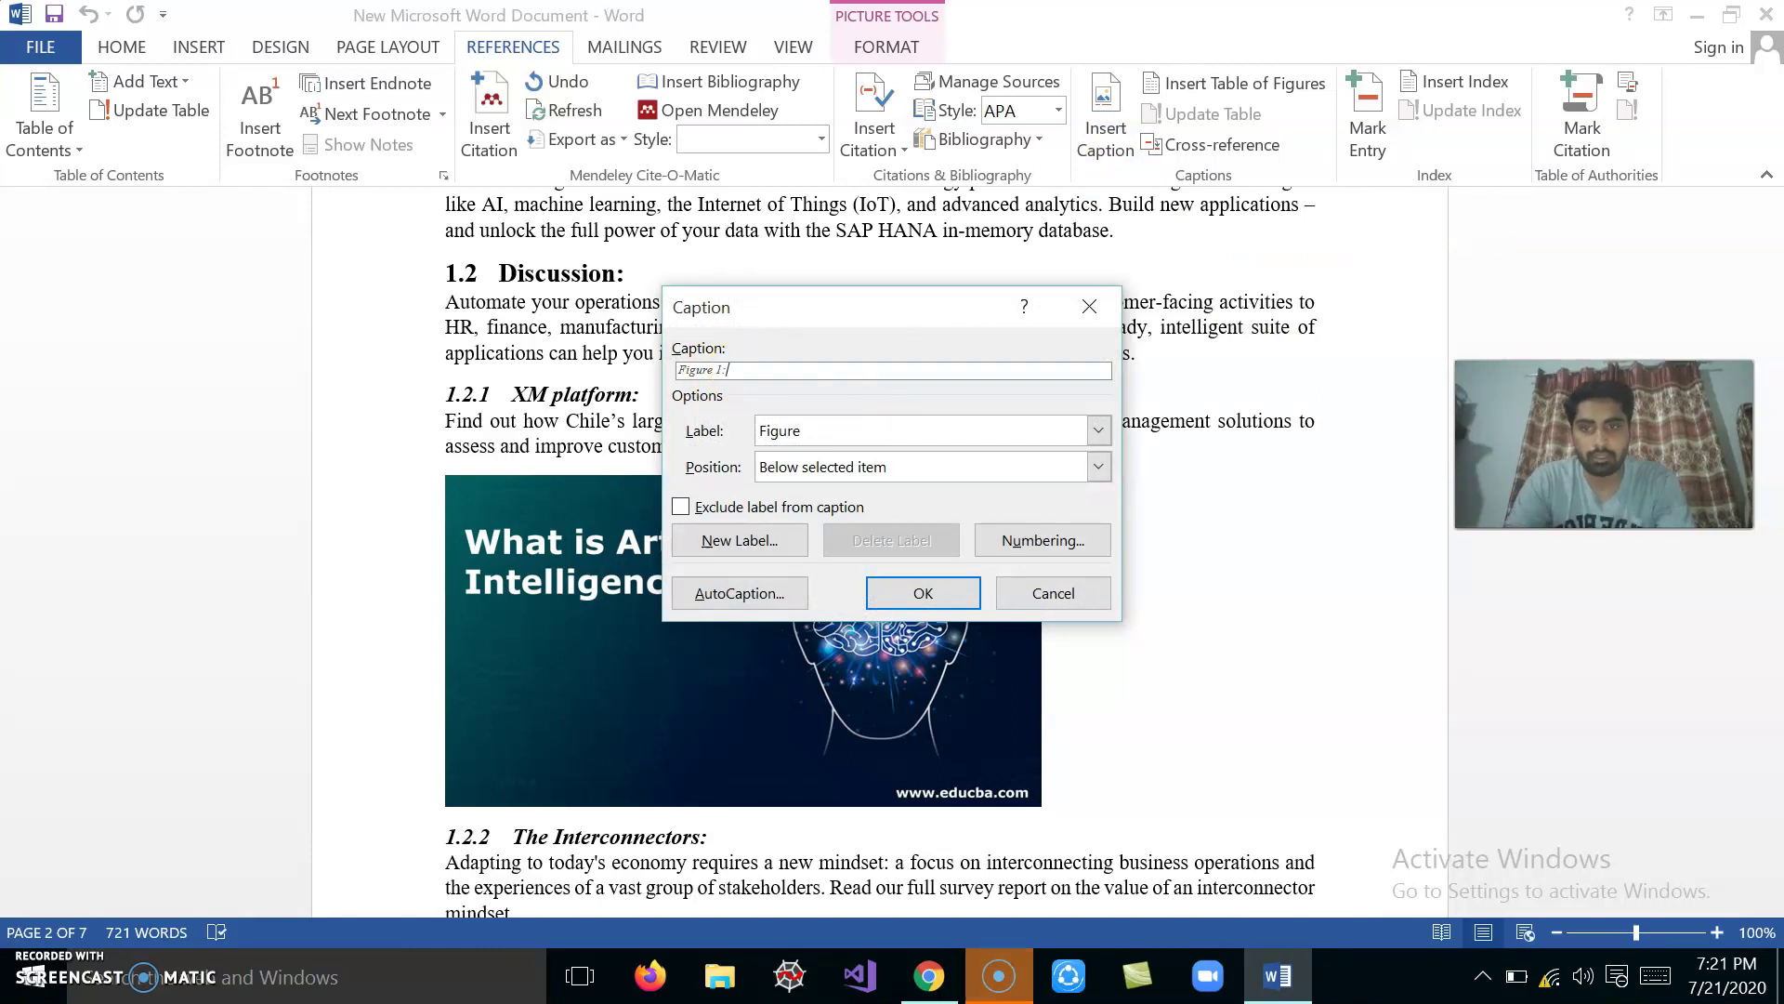
{"action": "type", "text": " Wha"}
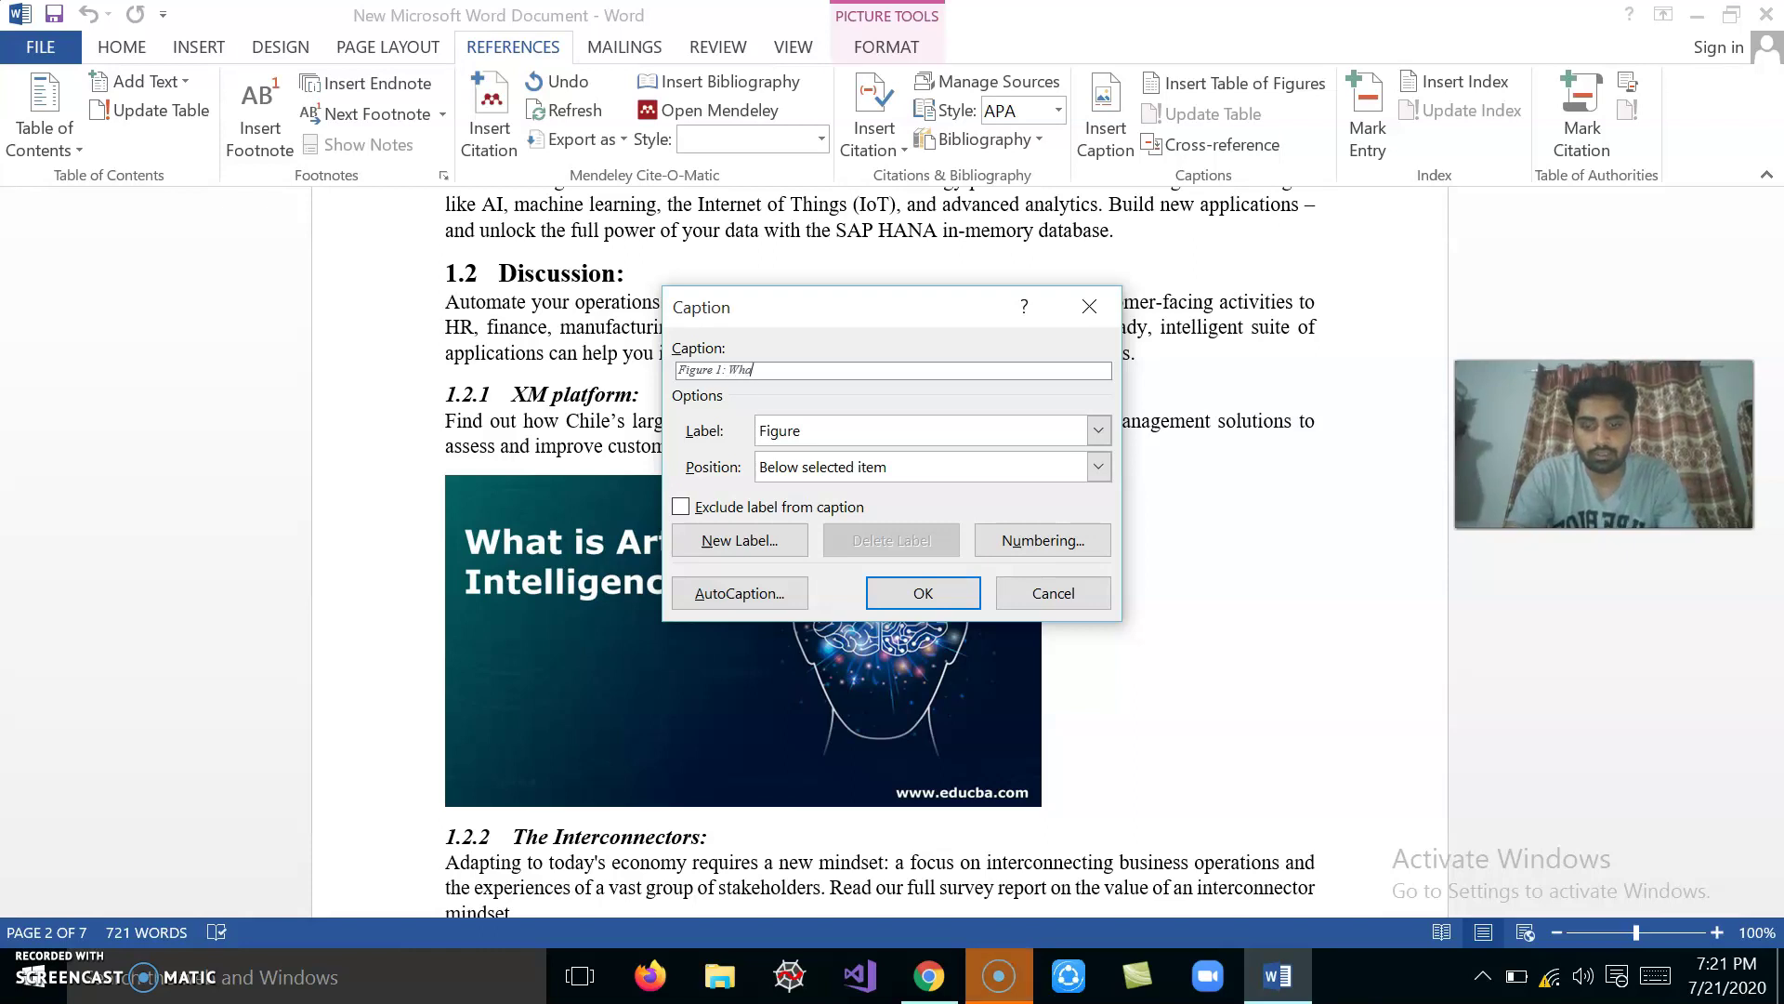
{"action": "type", "text": "t is "}
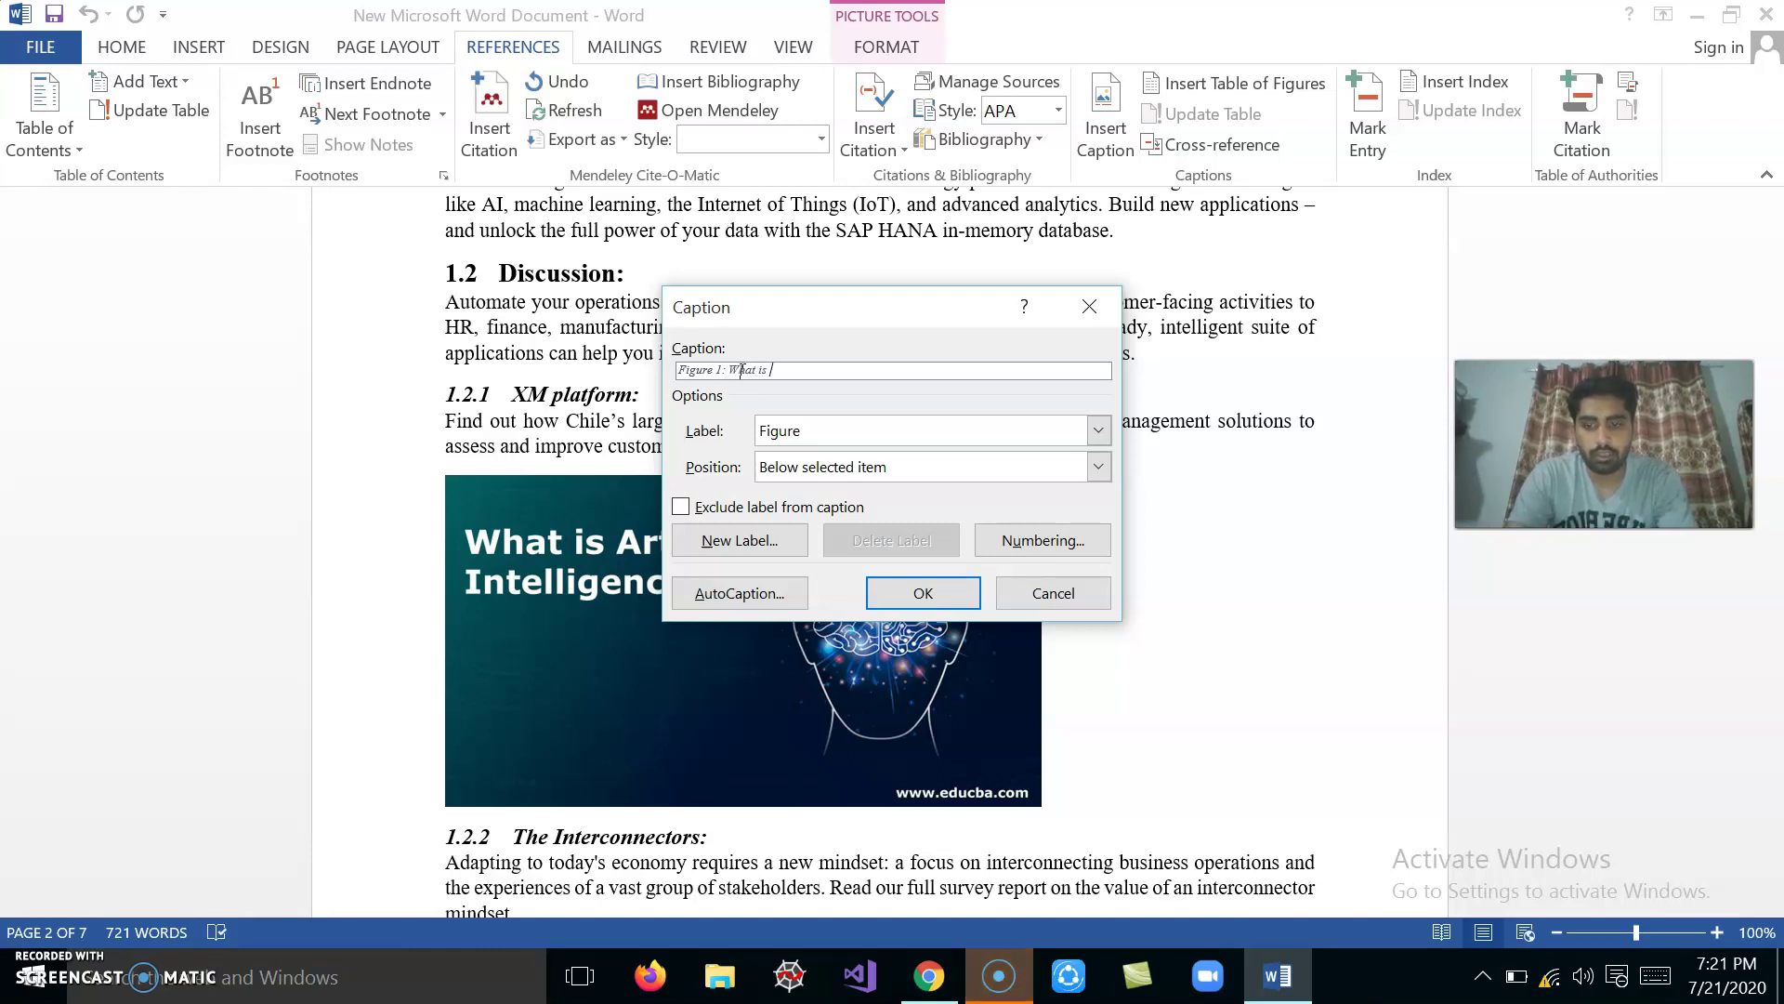
{"action": "type", "text": "AI?"}
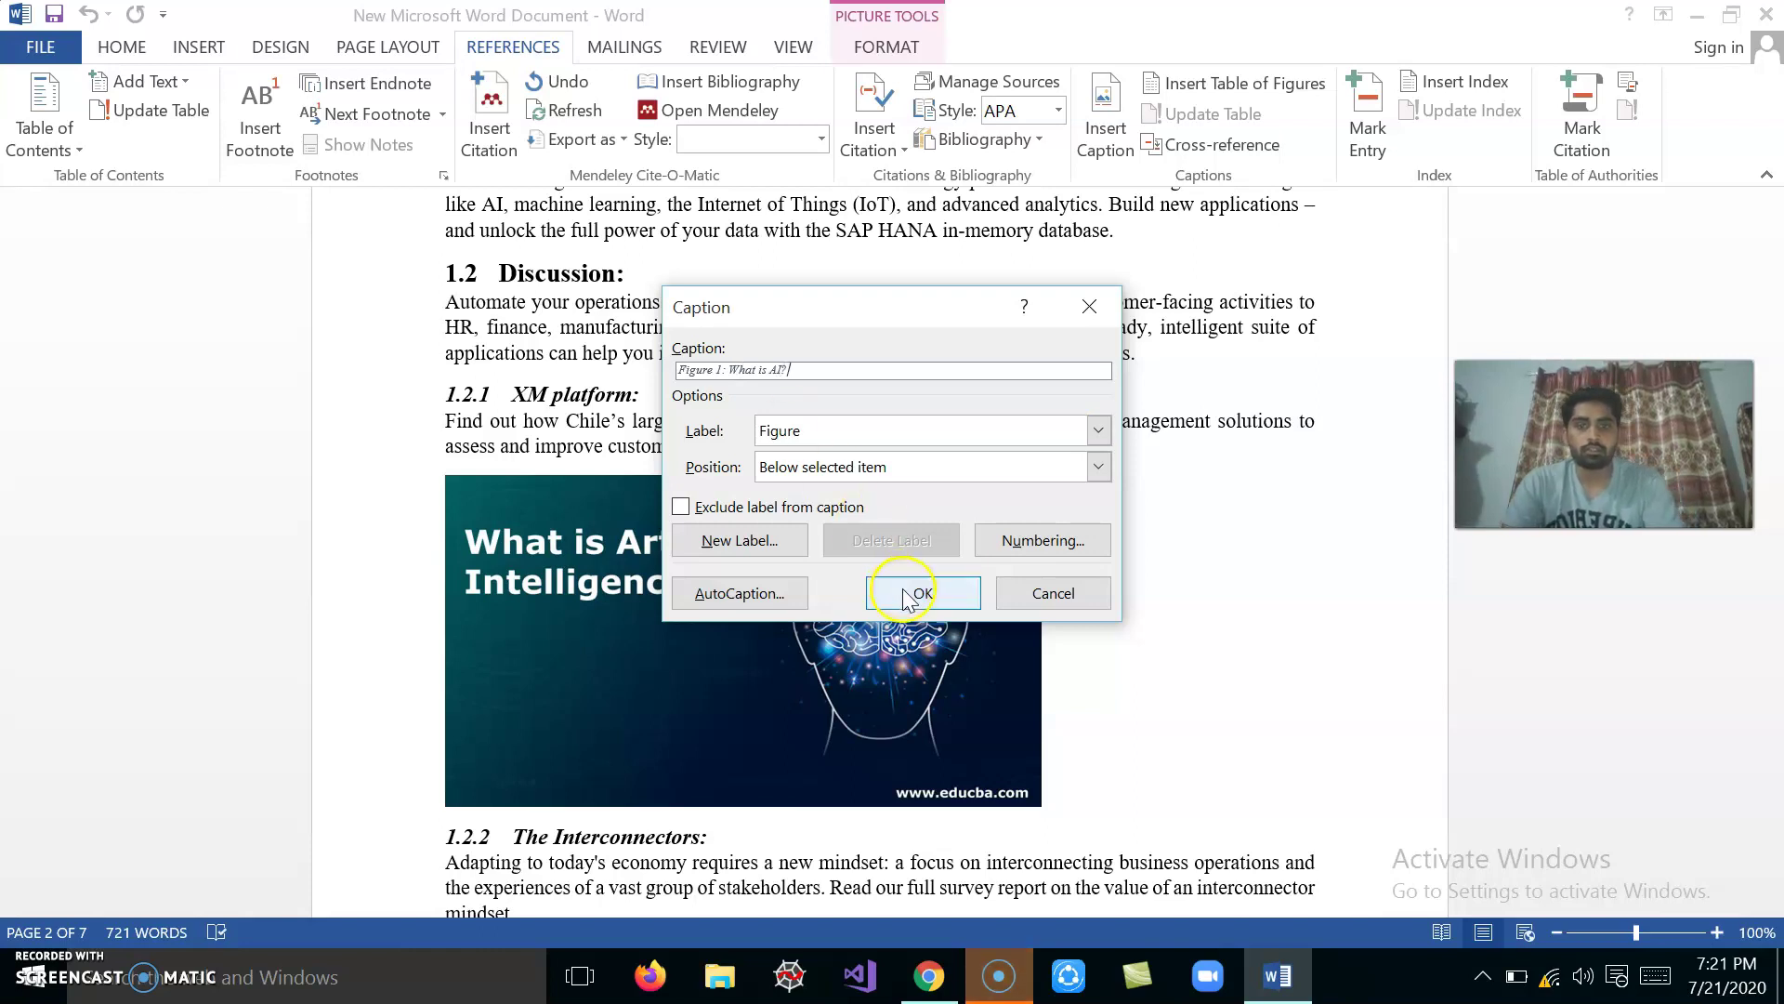
{"action": "left_click", "coordinate": [906, 594]}
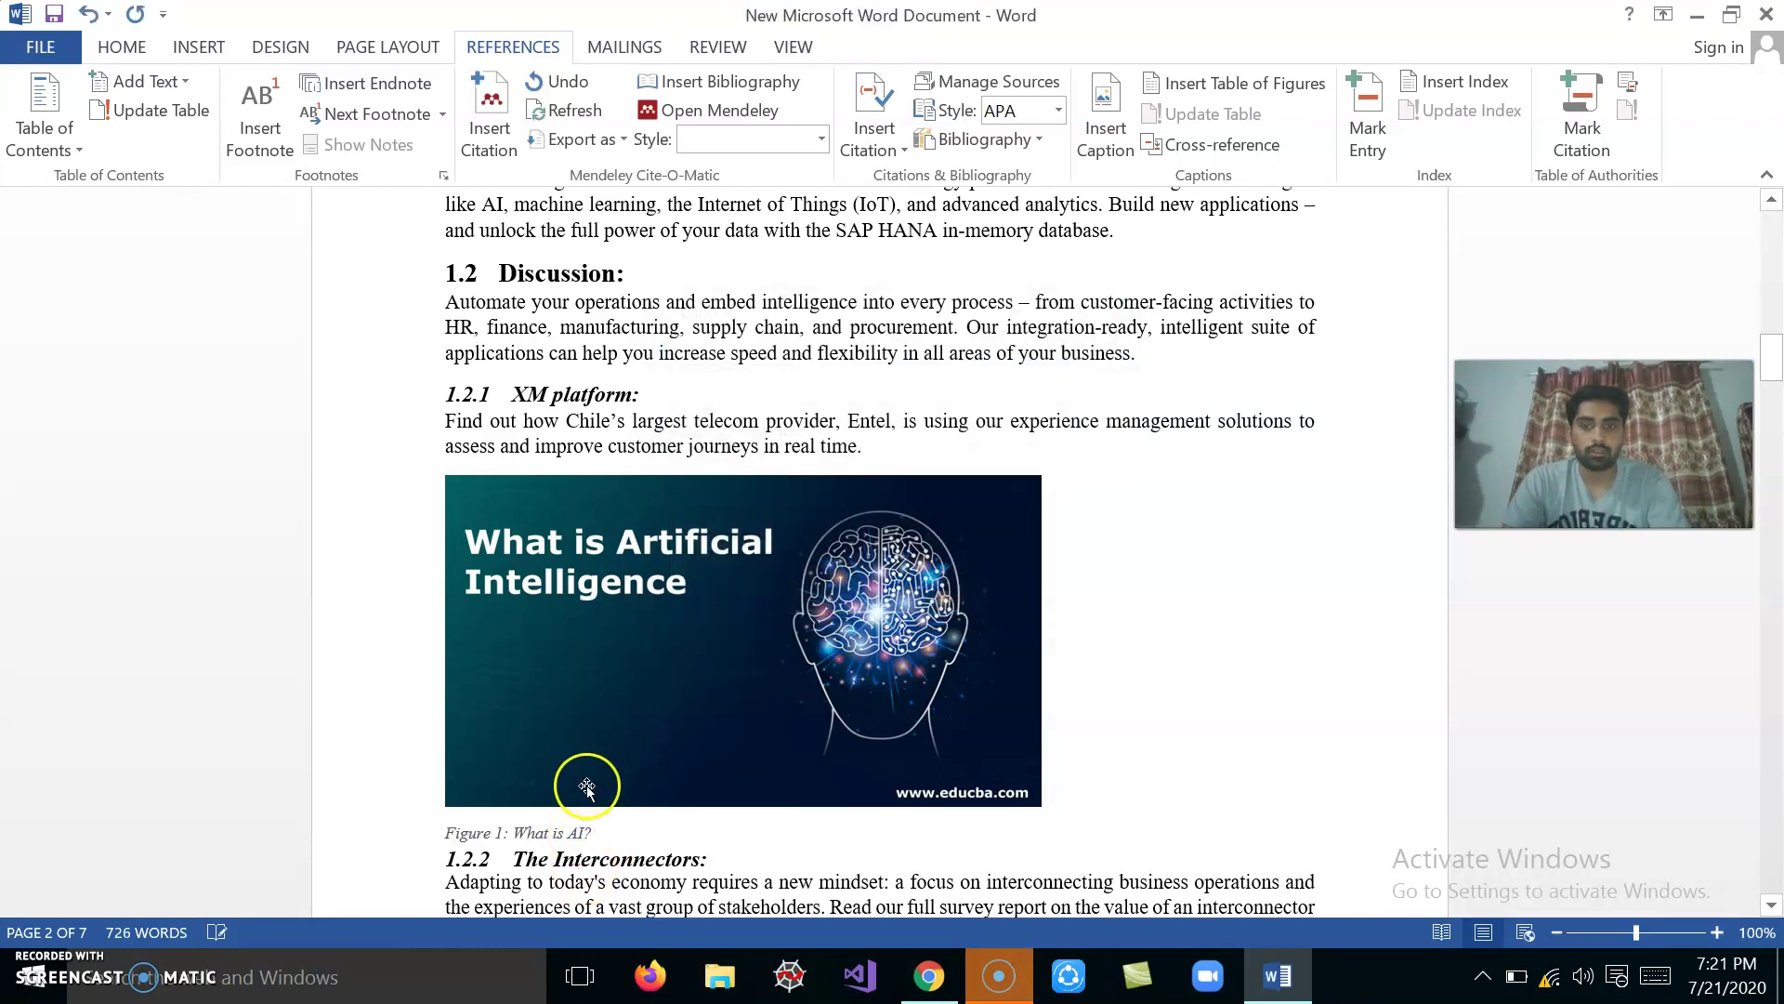
Scroll down to section 2.2.1 and select its AI picture.
{"action": "left_click_drag", "start_coordinate": [598, 831], "coordinate": [443, 831]}
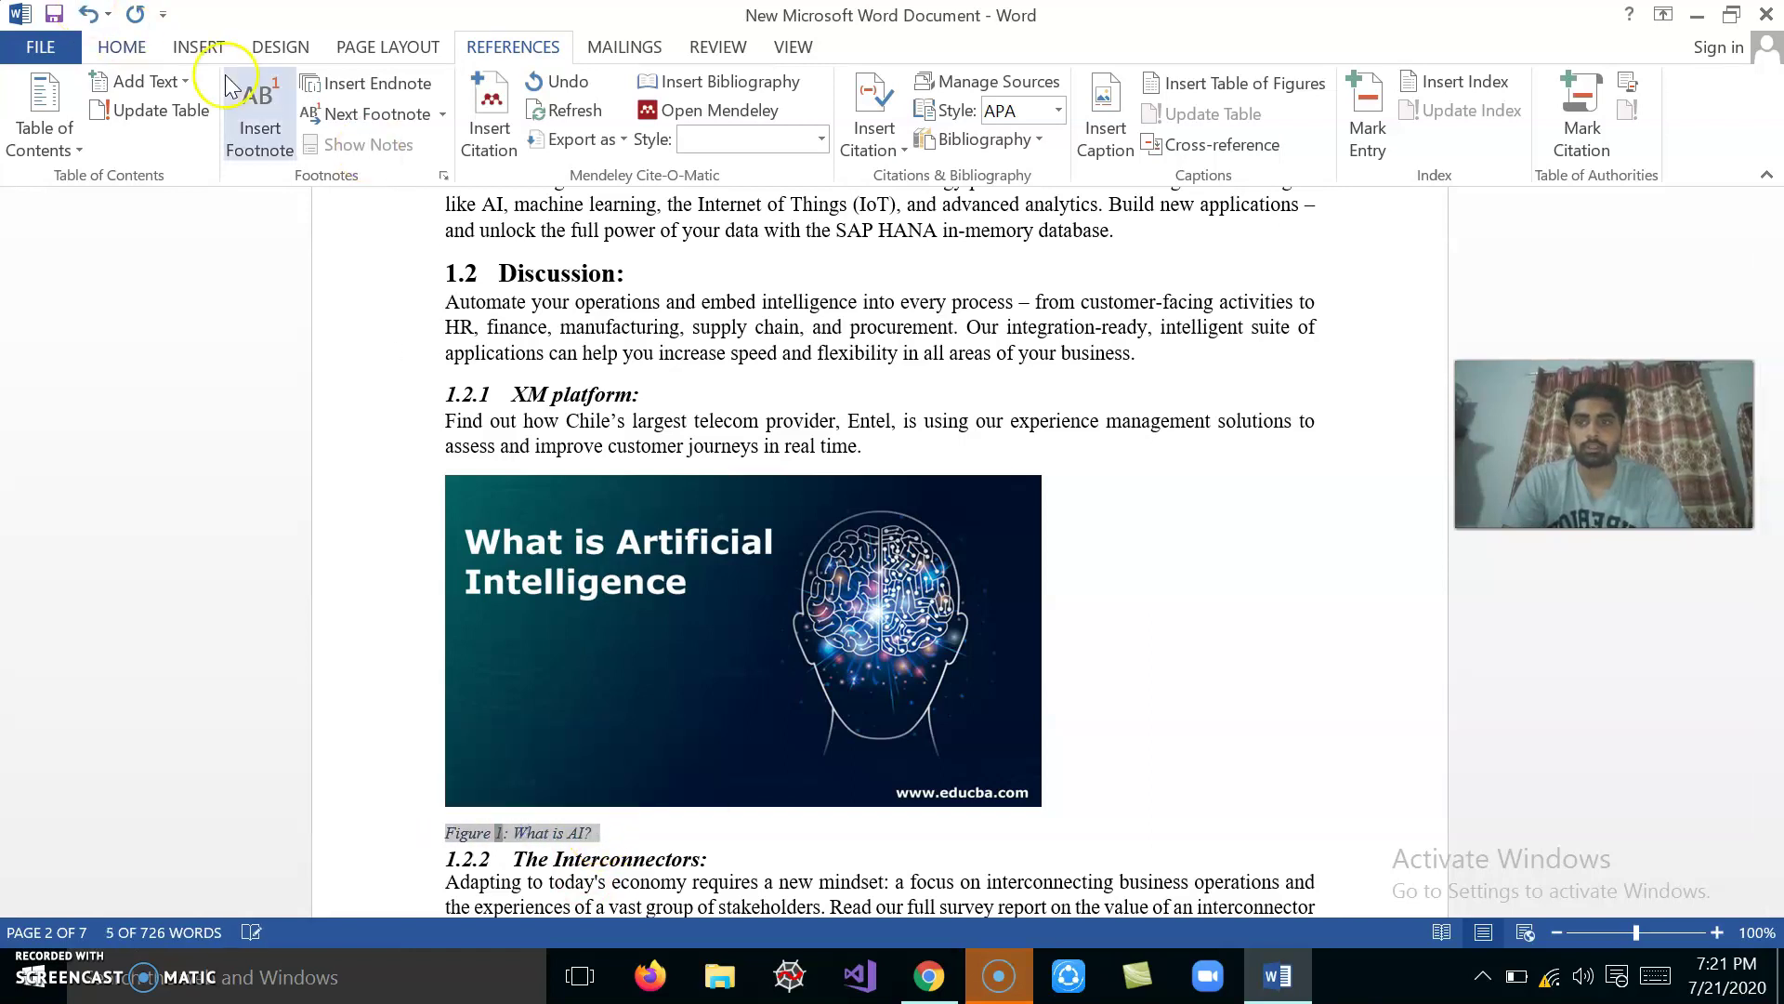
{"action": "left_click", "coordinate": [1151, 758]}
{"action": "scroll", "coordinate": [1153, 759], "scroll_direction": "down", "scroll_amount": 2}
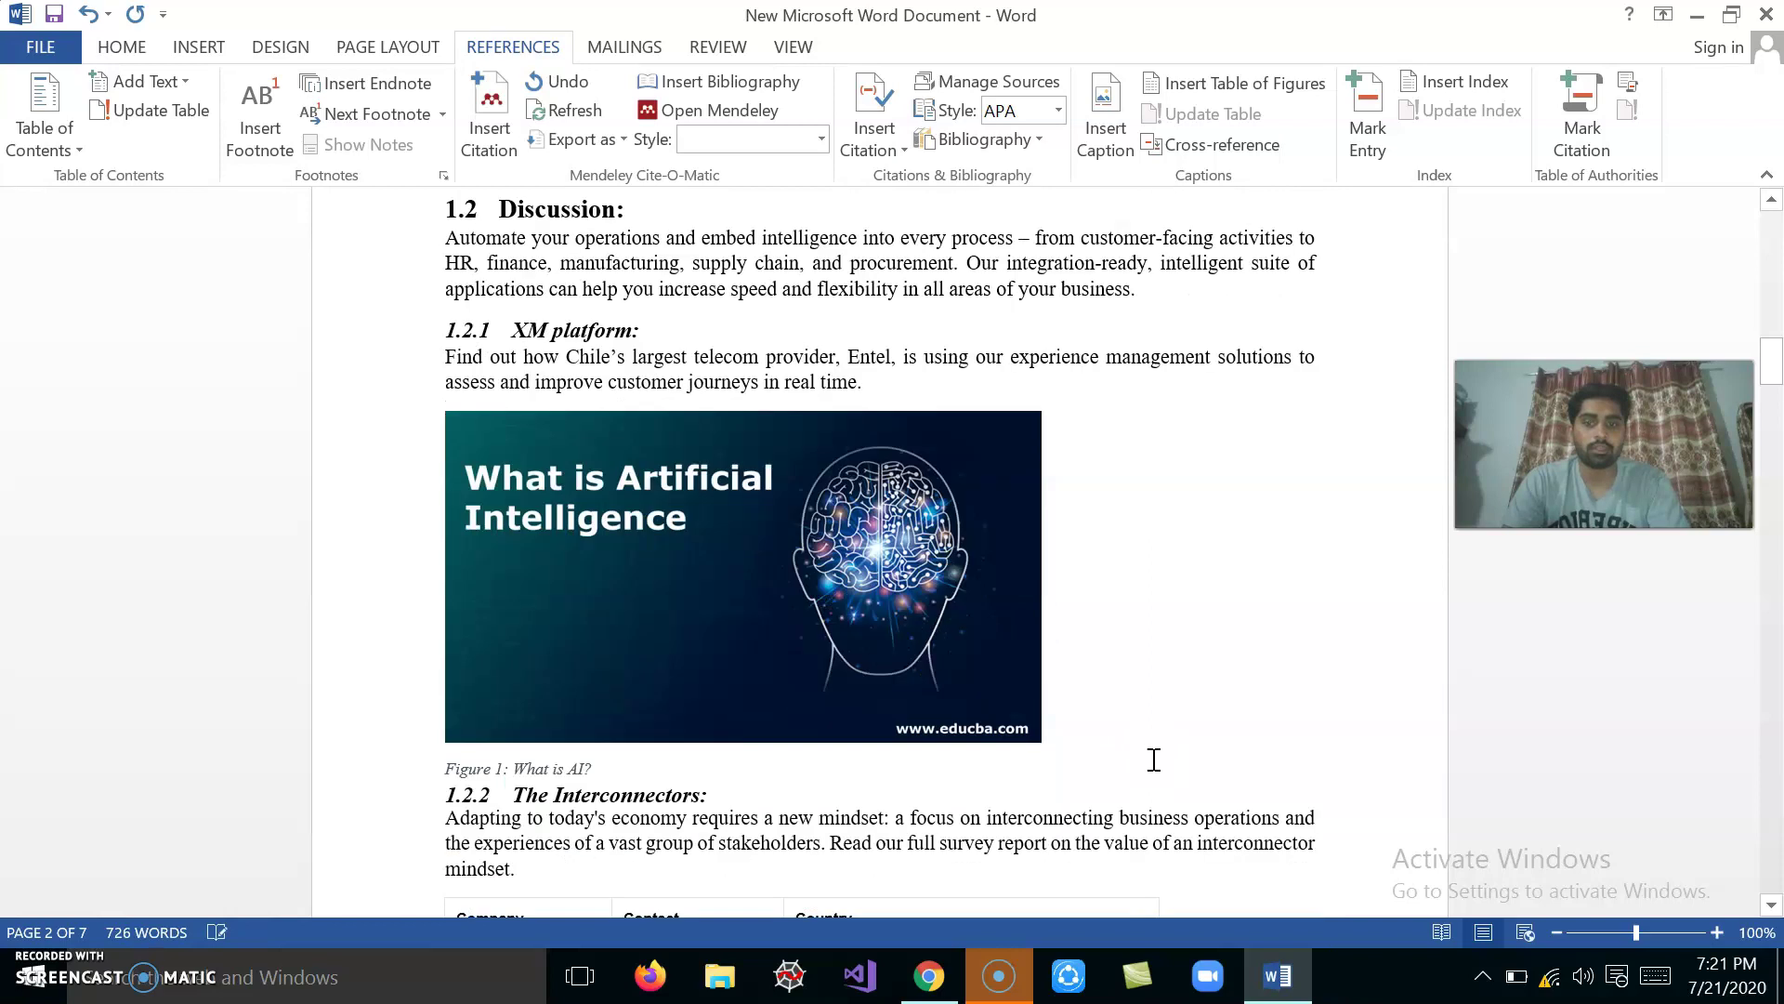
{"action": "scroll", "coordinate": [1153, 759], "scroll_direction": "down", "scroll_amount": 3}
{"action": "scroll", "coordinate": [1153, 759], "scroll_direction": "down", "scroll_amount": 5}
{"action": "scroll", "coordinate": [1153, 759], "scroll_direction": "down", "scroll_amount": 5}
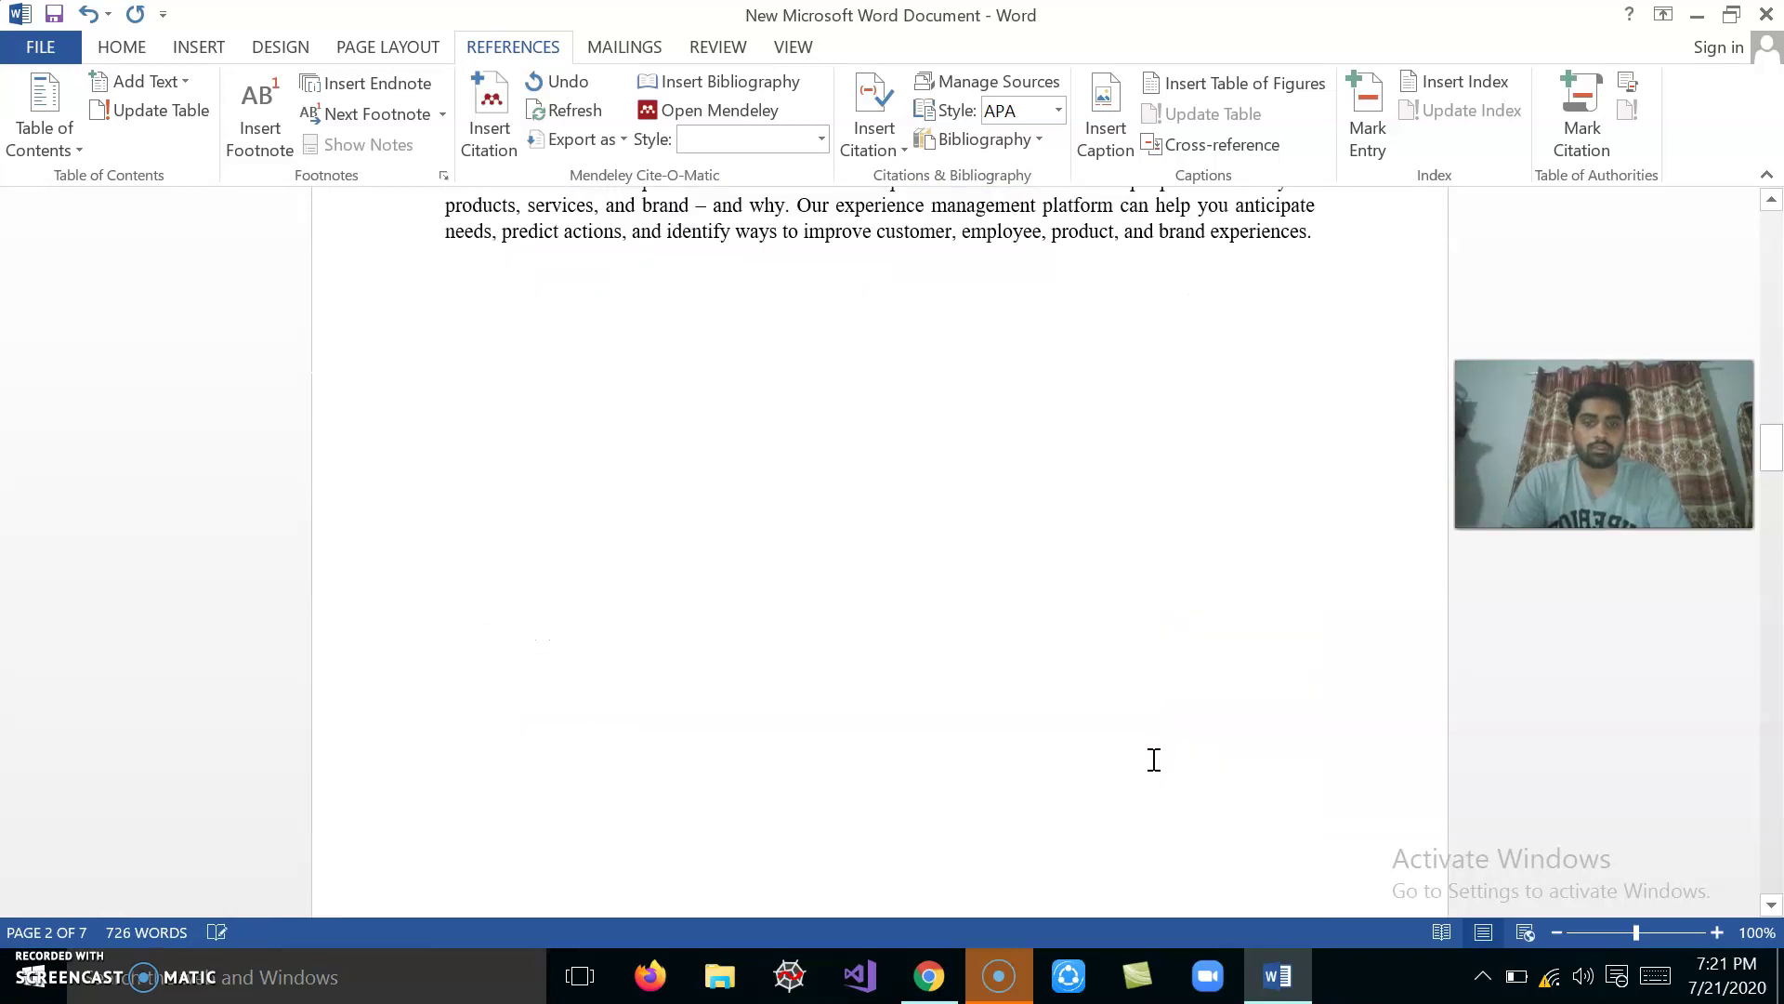
{"action": "scroll", "coordinate": [1153, 759], "scroll_direction": "down", "scroll_amount": 2}
{"action": "scroll", "coordinate": [1153, 759], "scroll_direction": "down", "scroll_amount": 5}
{"action": "scroll", "coordinate": [1153, 759], "scroll_direction": "down", "scroll_amount": 3}
{"action": "scroll", "coordinate": [1081, 753], "scroll_direction": "down", "scroll_amount": 2}
{"action": "left_click", "coordinate": [1081, 753]}
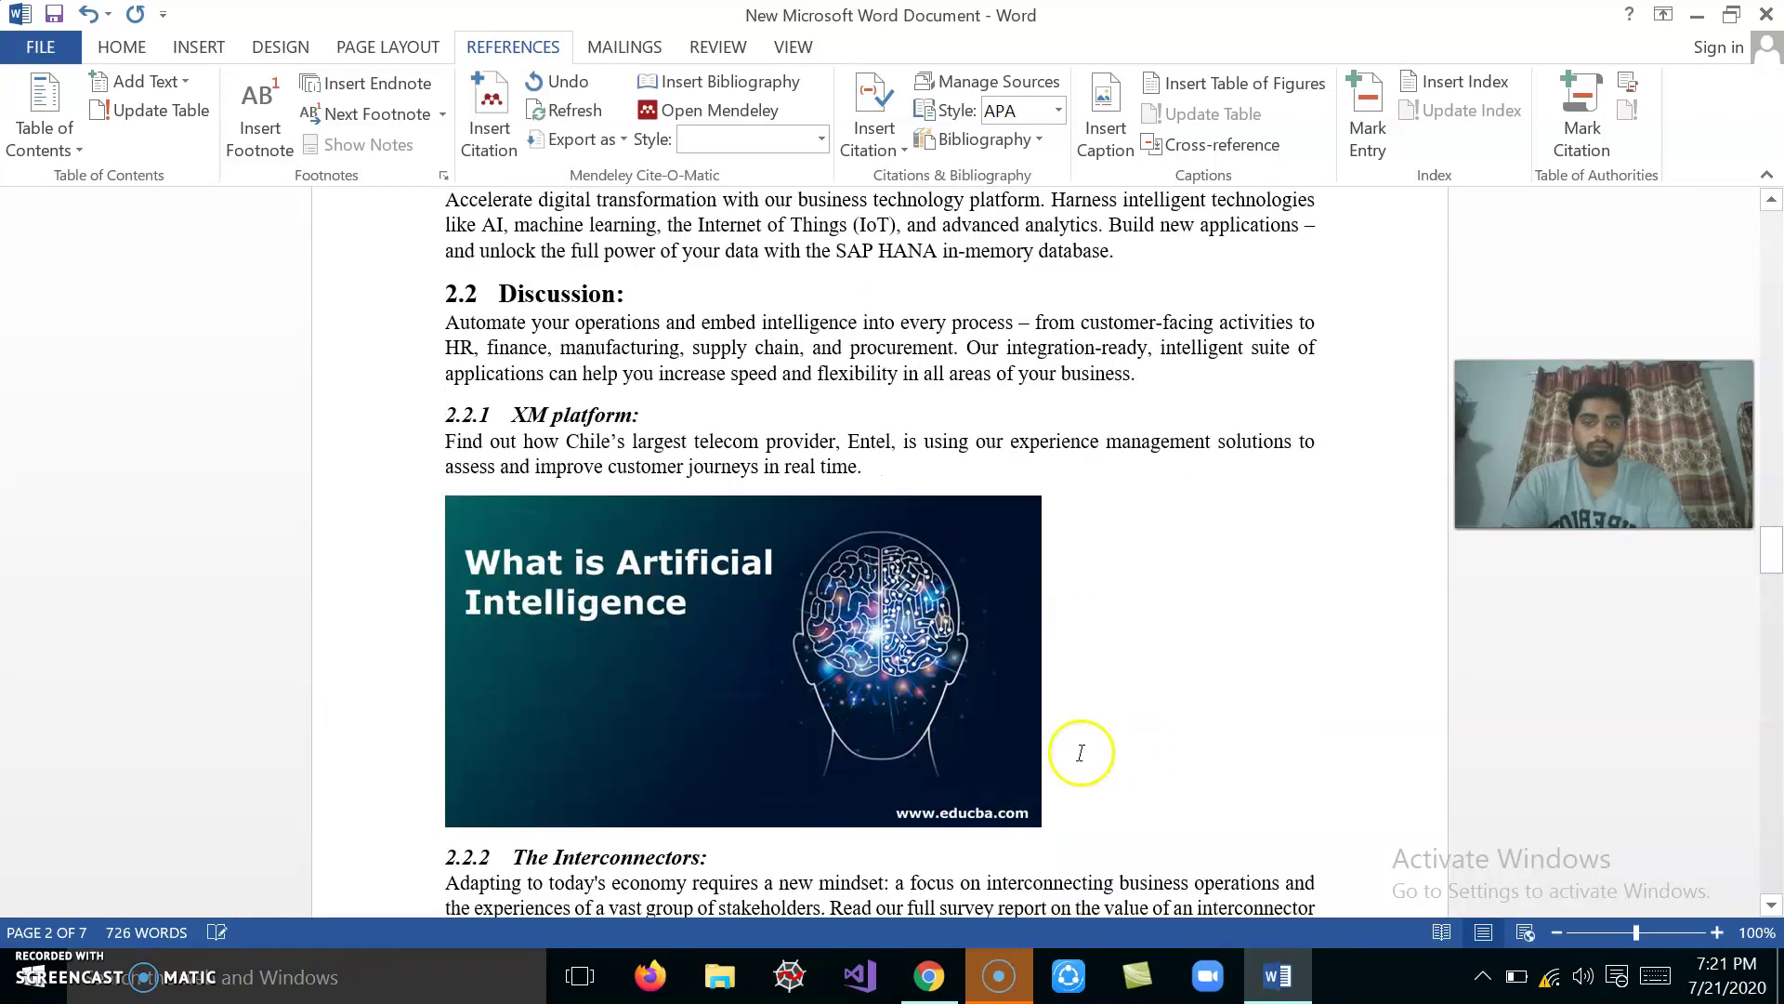
{"action": "scroll", "coordinate": [1080, 753], "scroll_direction": "down", "scroll_amount": 1}
{"action": "left_click", "coordinate": [868, 652]}
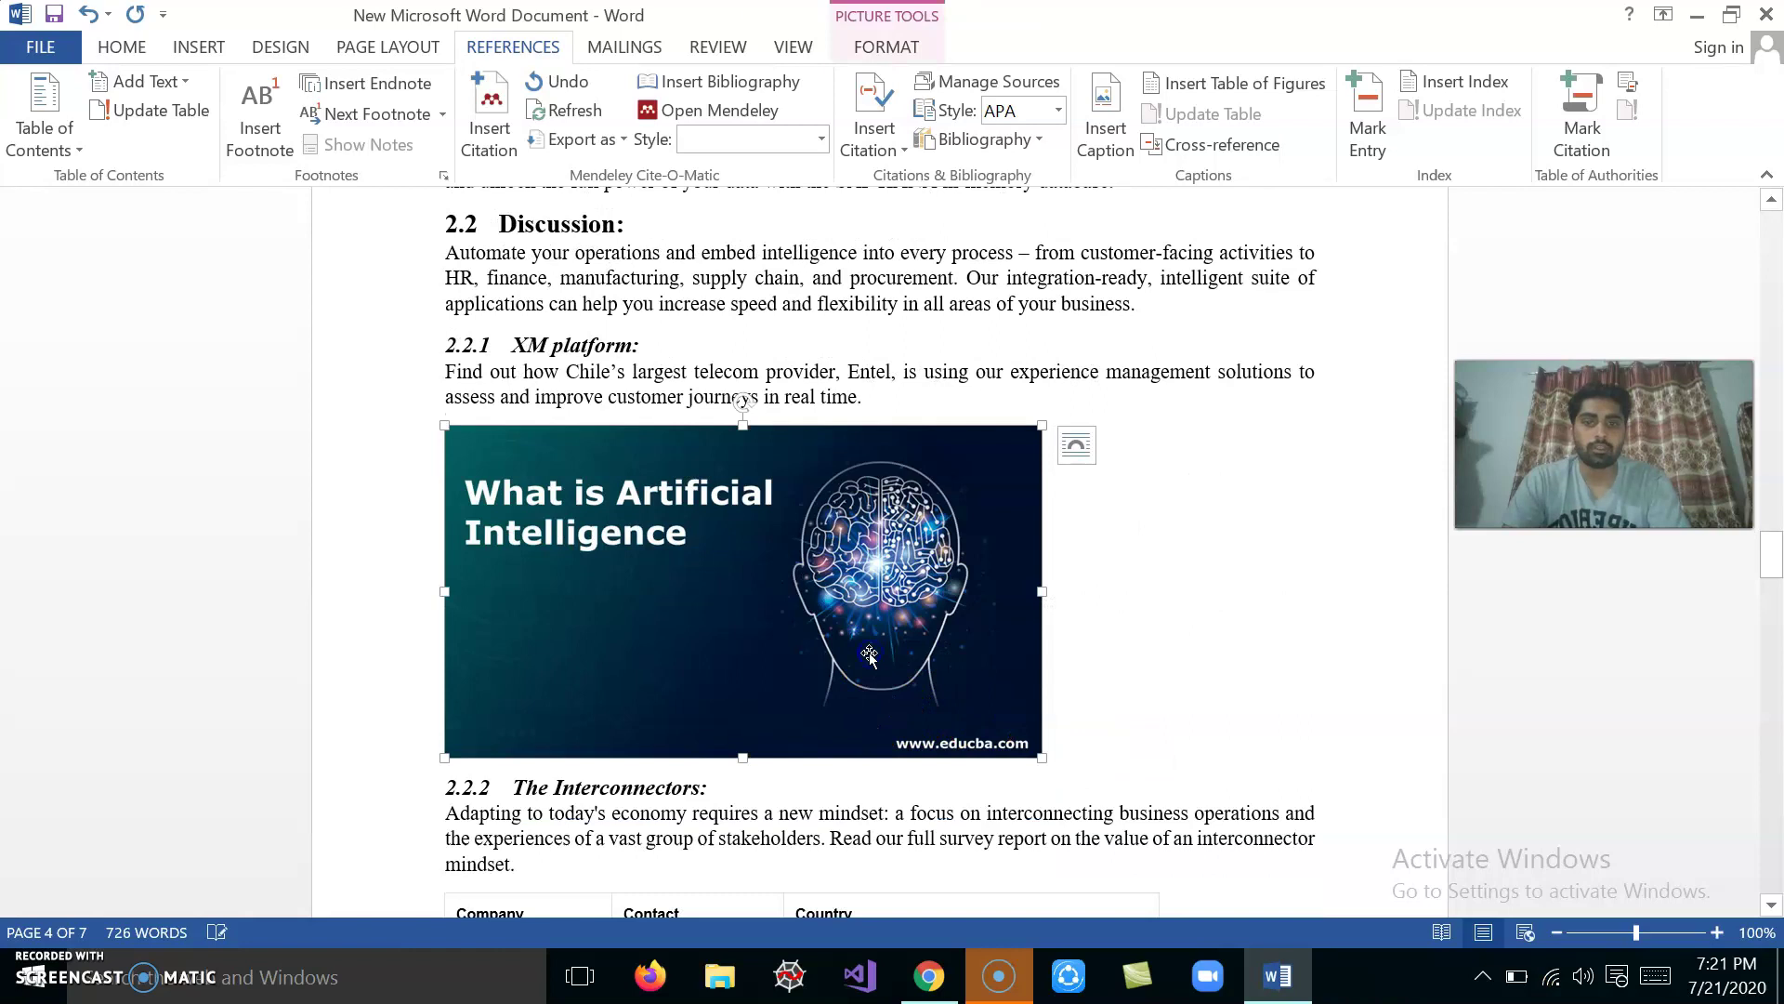
Caption the picture 'Figure 2: Why we study AI?'.
{"action": "left_click", "coordinate": [877, 141]}
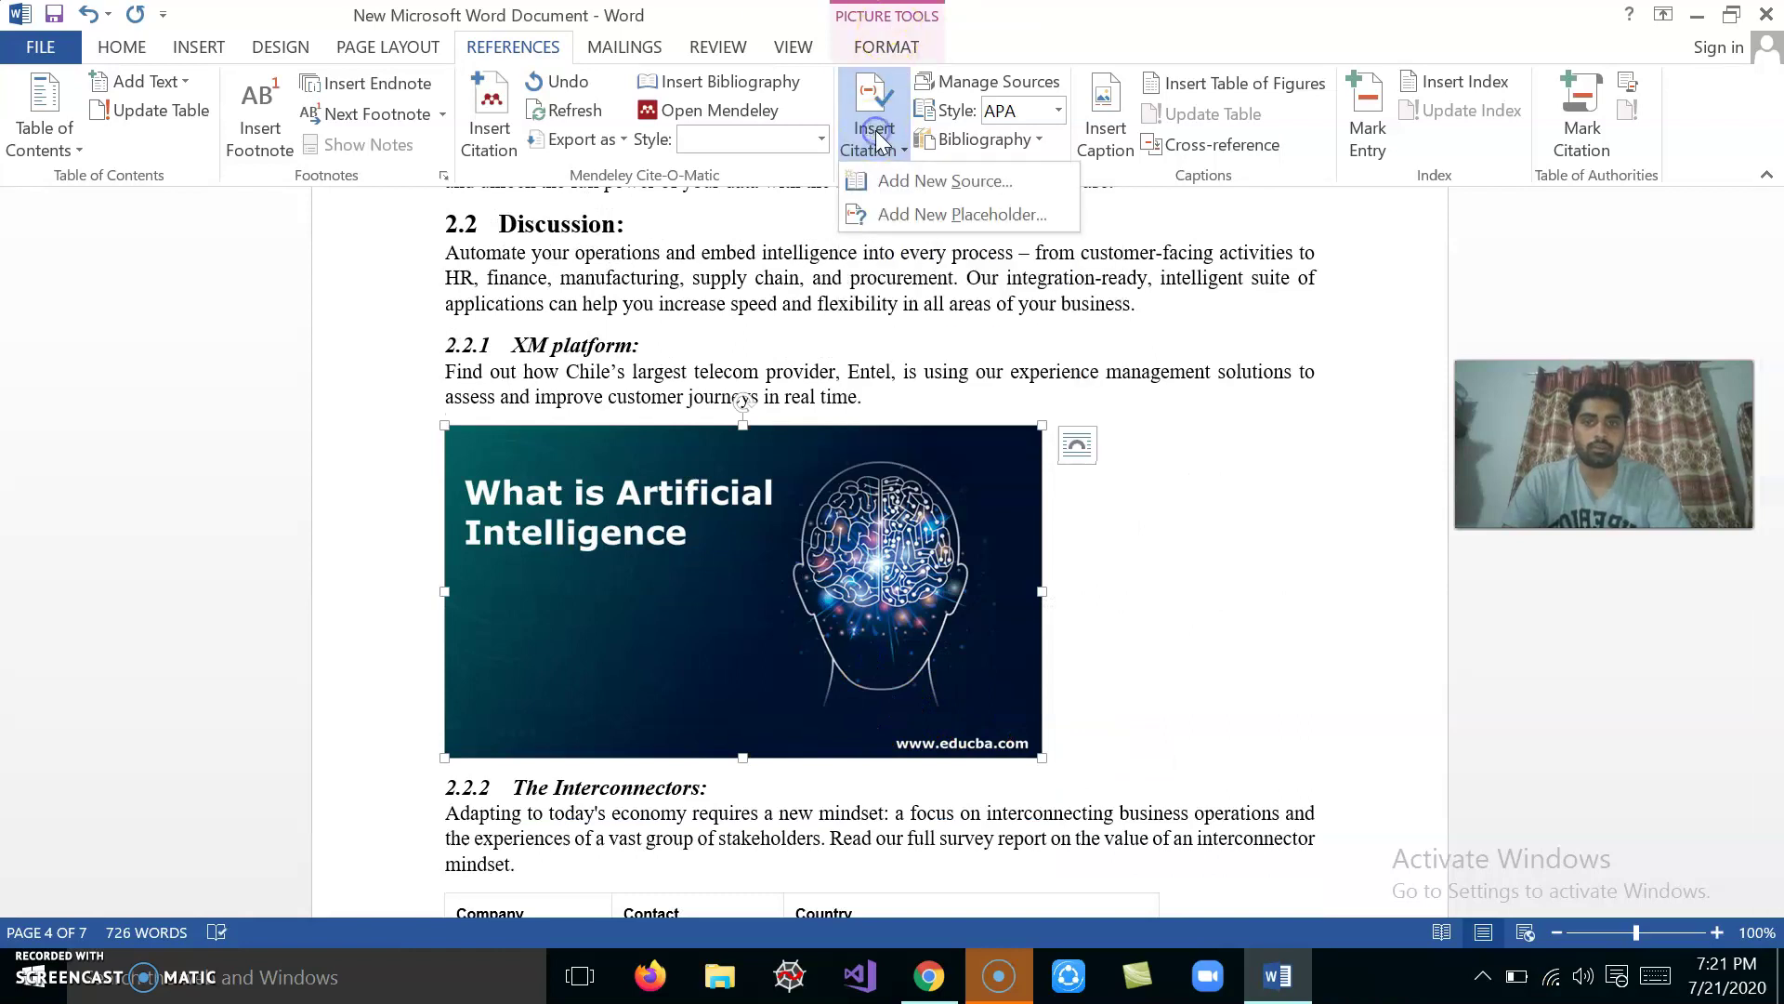
{"action": "left_click", "coordinate": [1105, 116]}
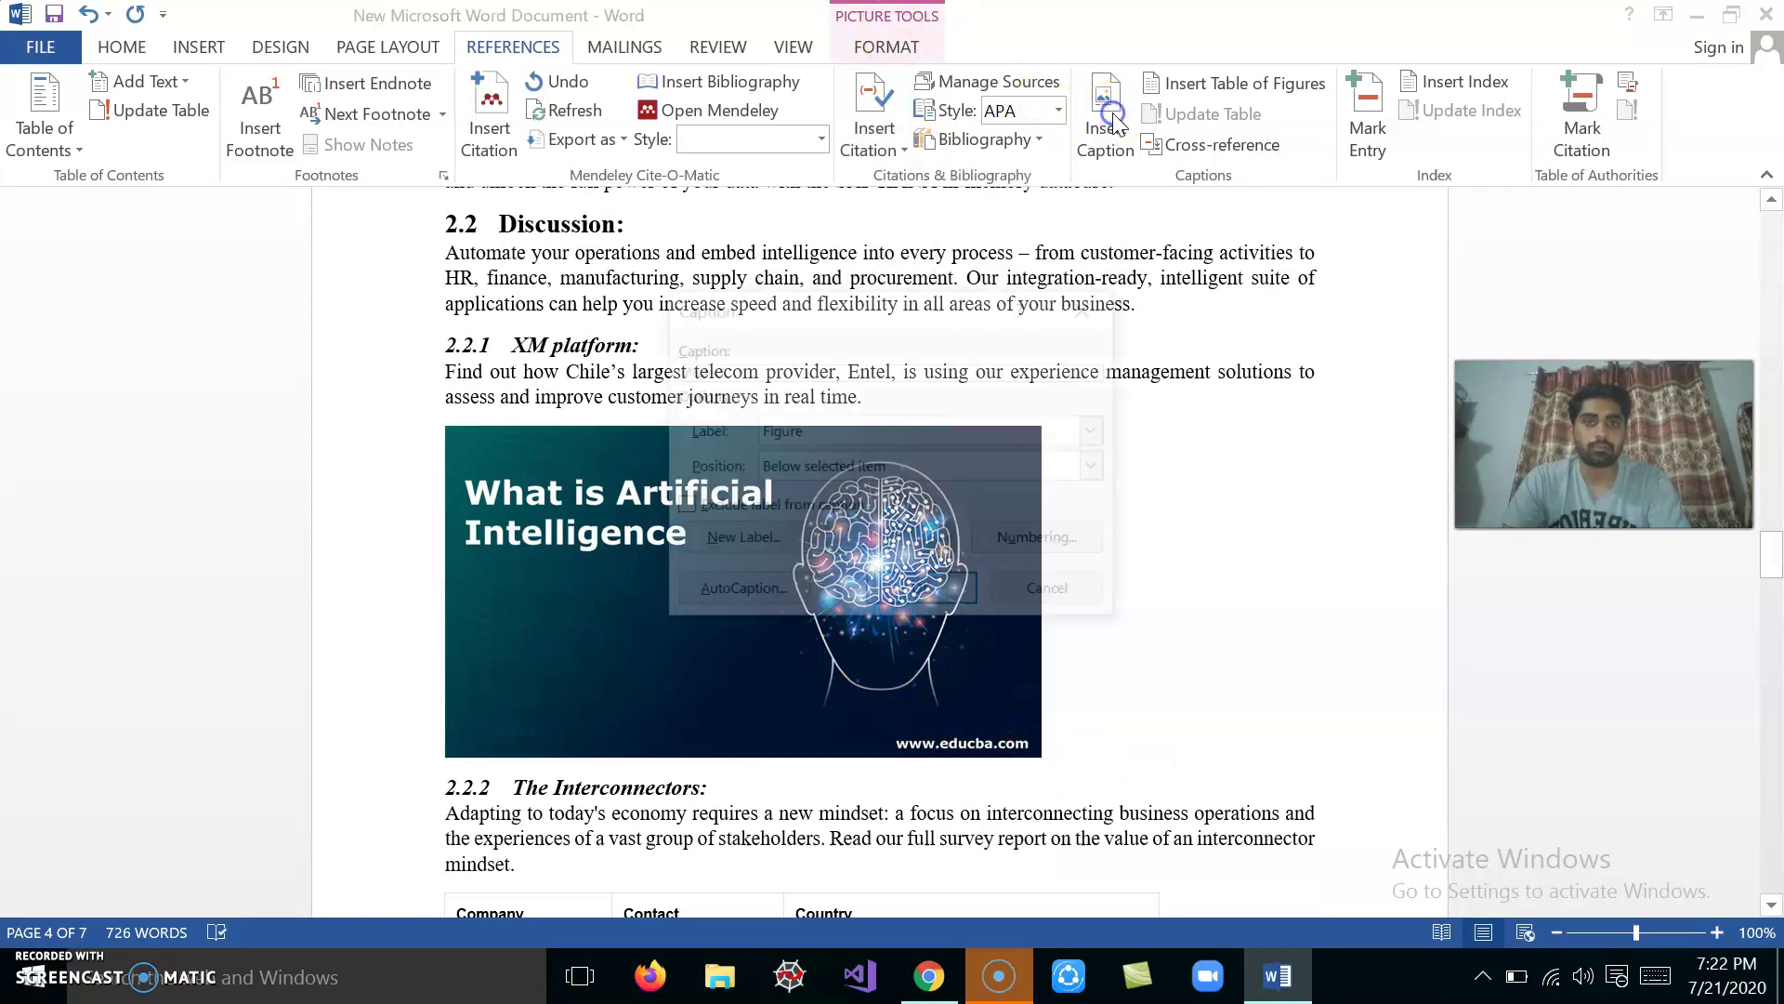
{"action": "left_click", "coordinate": [757, 375]}
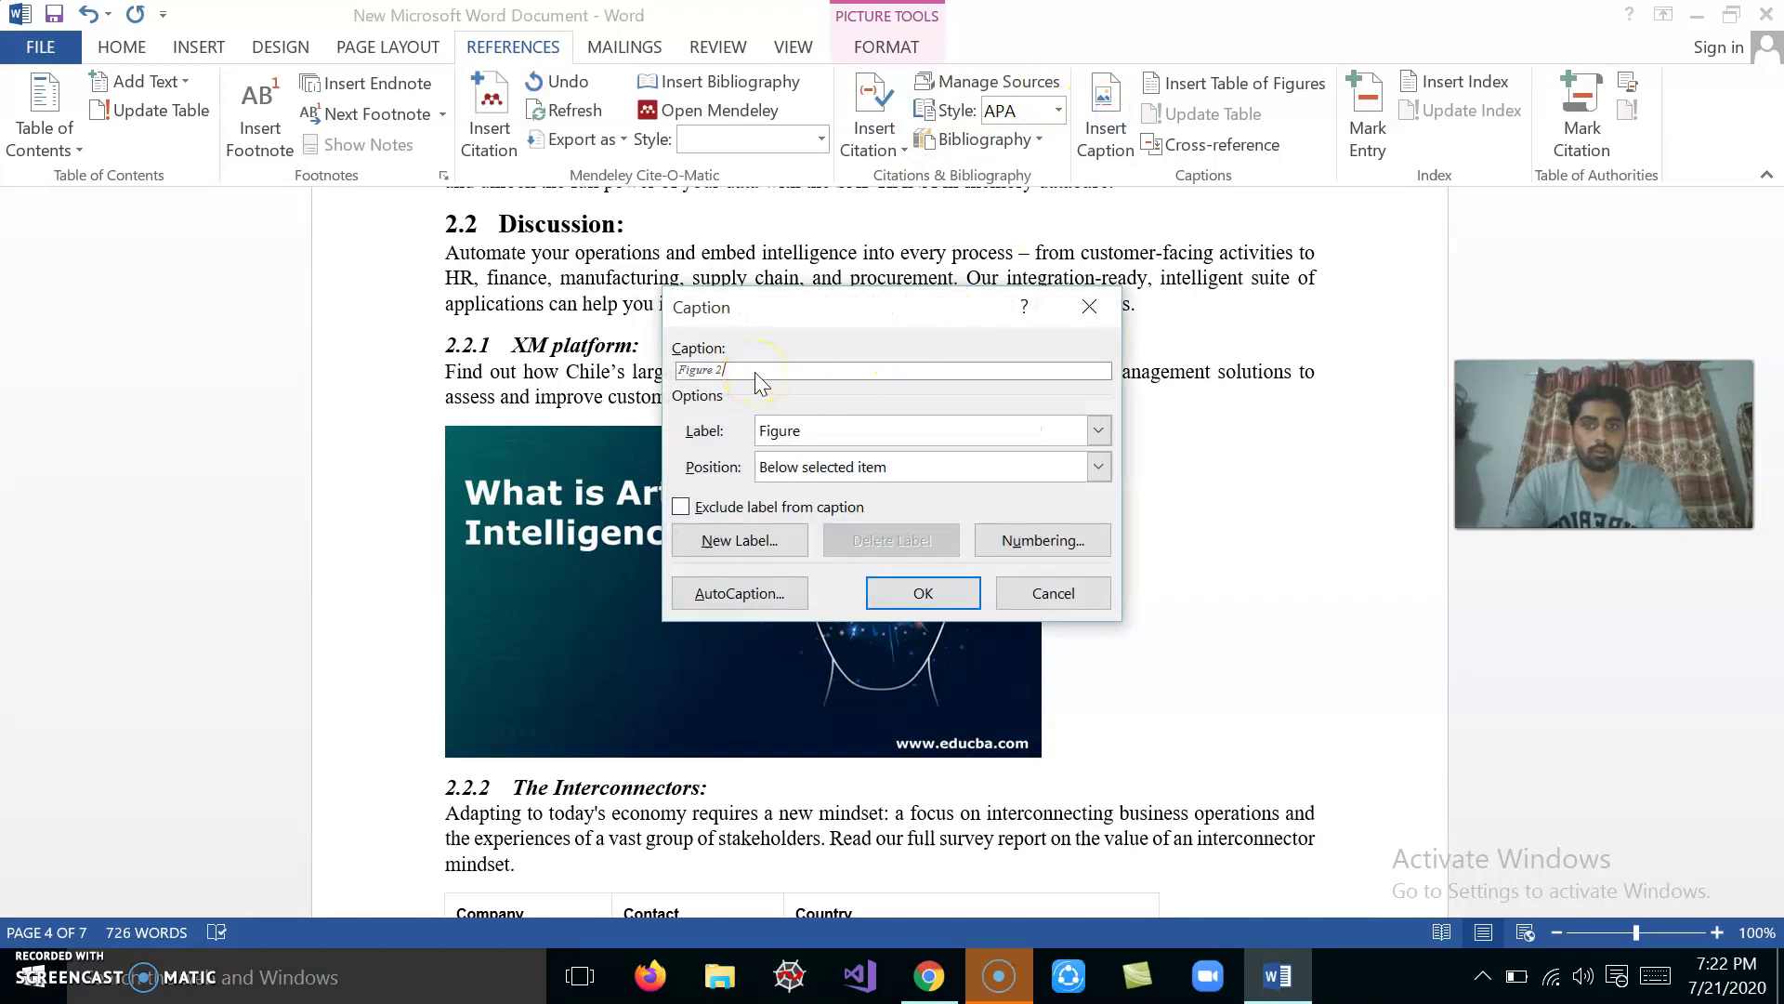
{"action": "type", "text": ":"}
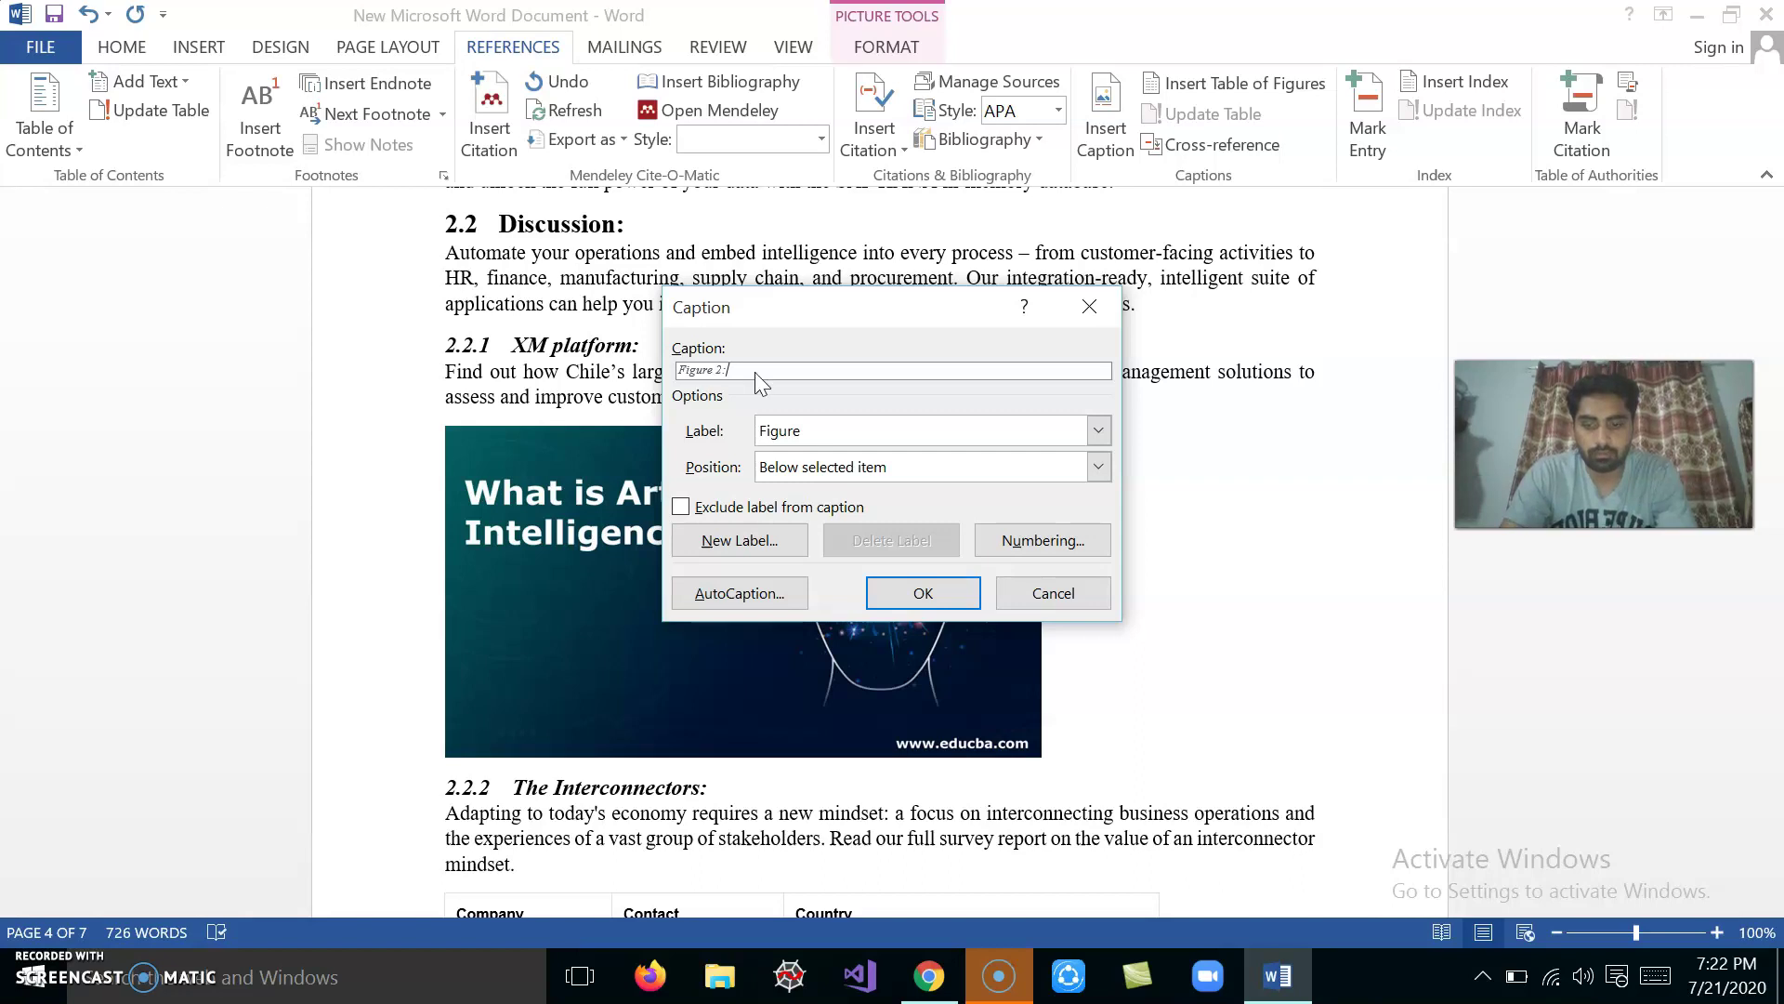
{"action": "type", "text": "e stu"}
{"action": "type", "text": "dy AI"}
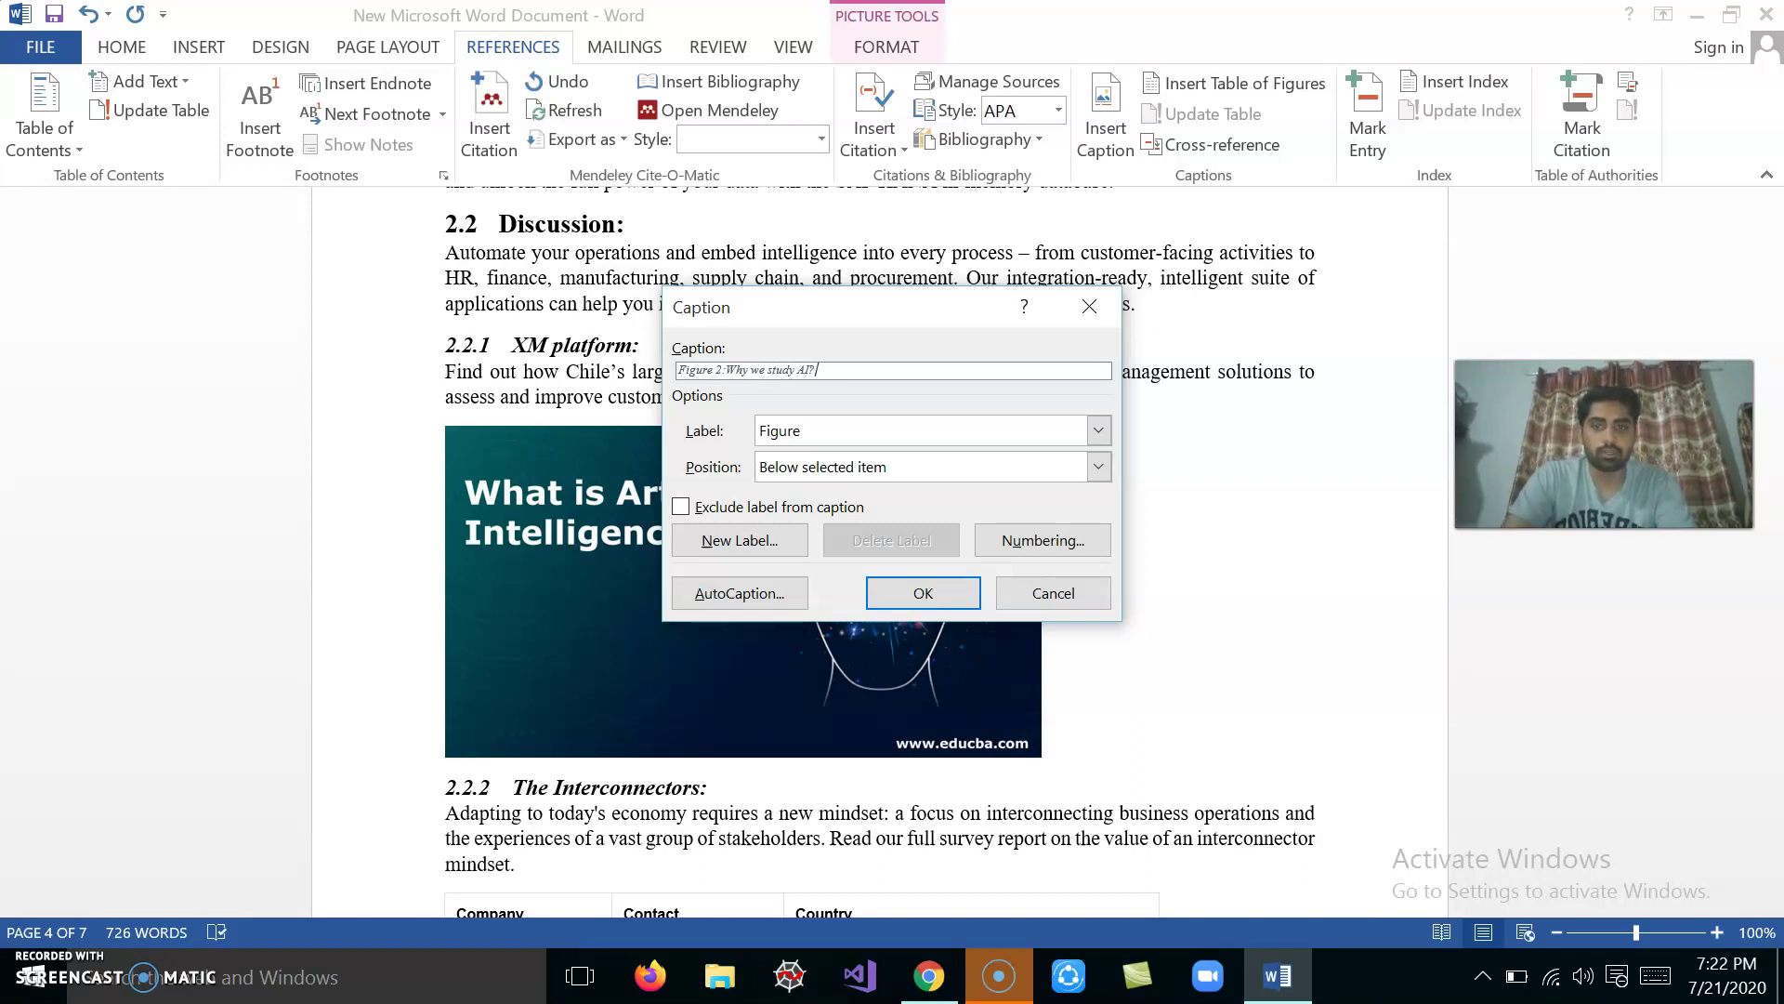
{"action": "left_click", "coordinate": [915, 599]}
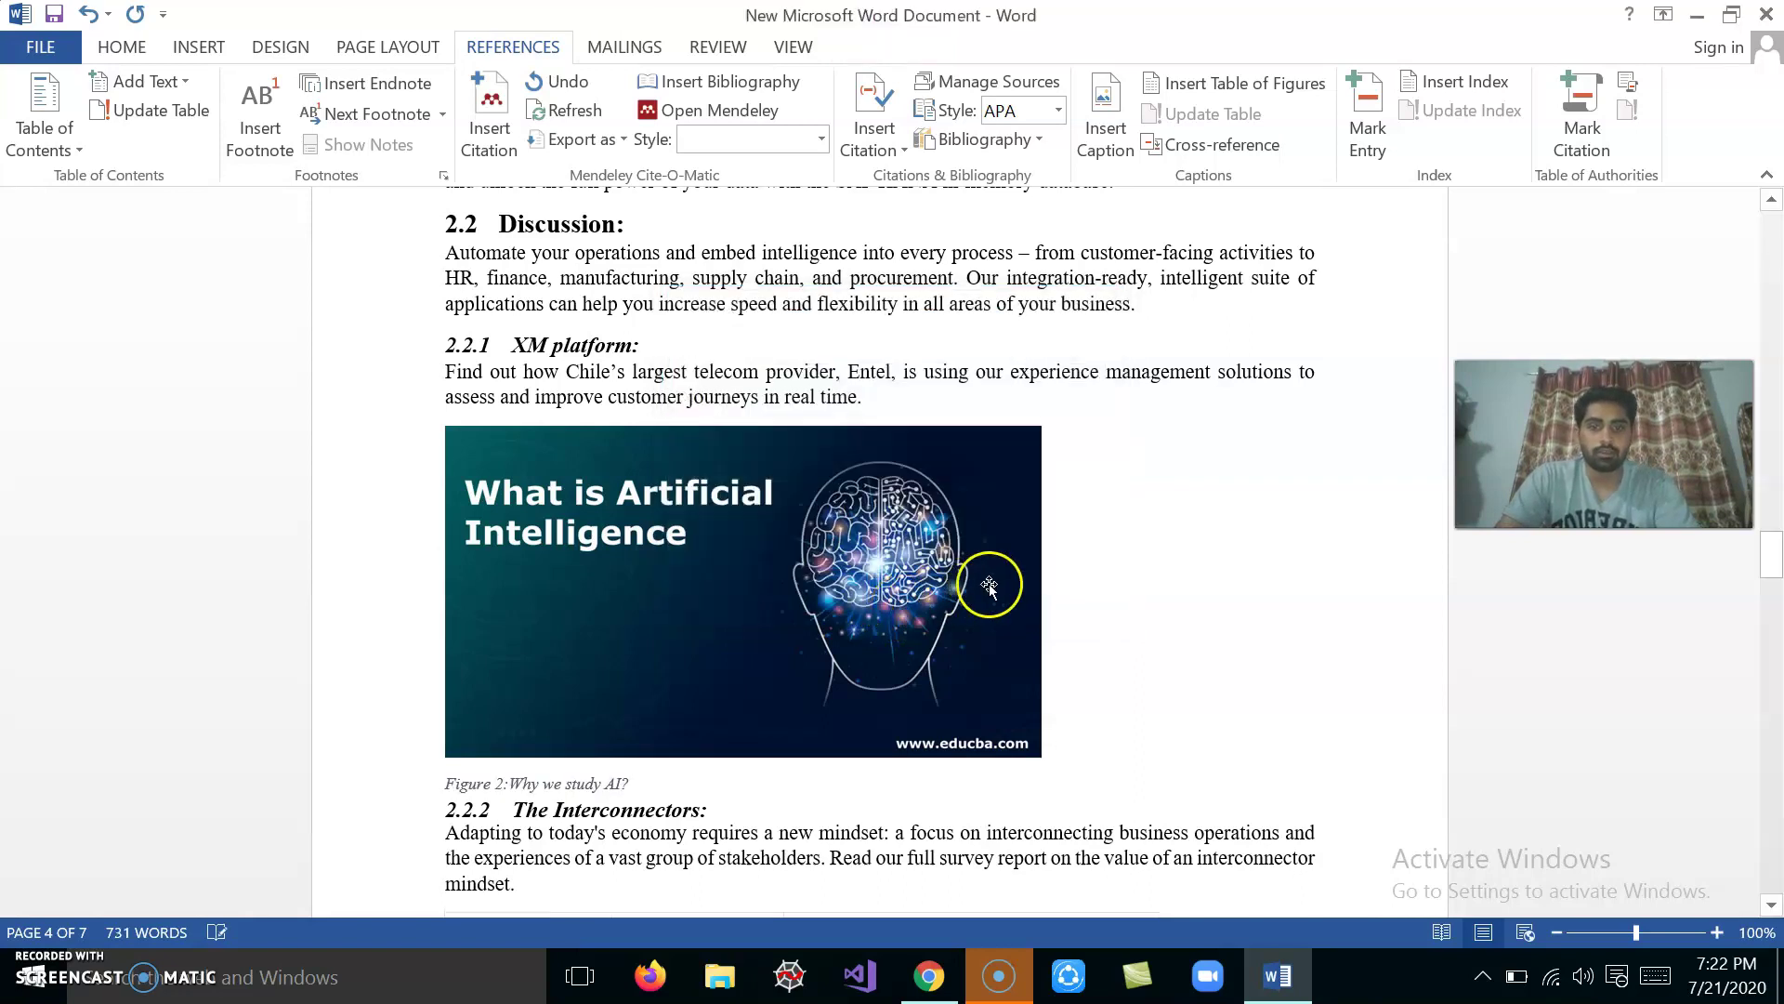
Scroll to section 3.2.1 and select its AI picture.
{"action": "scroll", "coordinate": [697, 788], "scroll_direction": "down", "scroll_amount": 3}
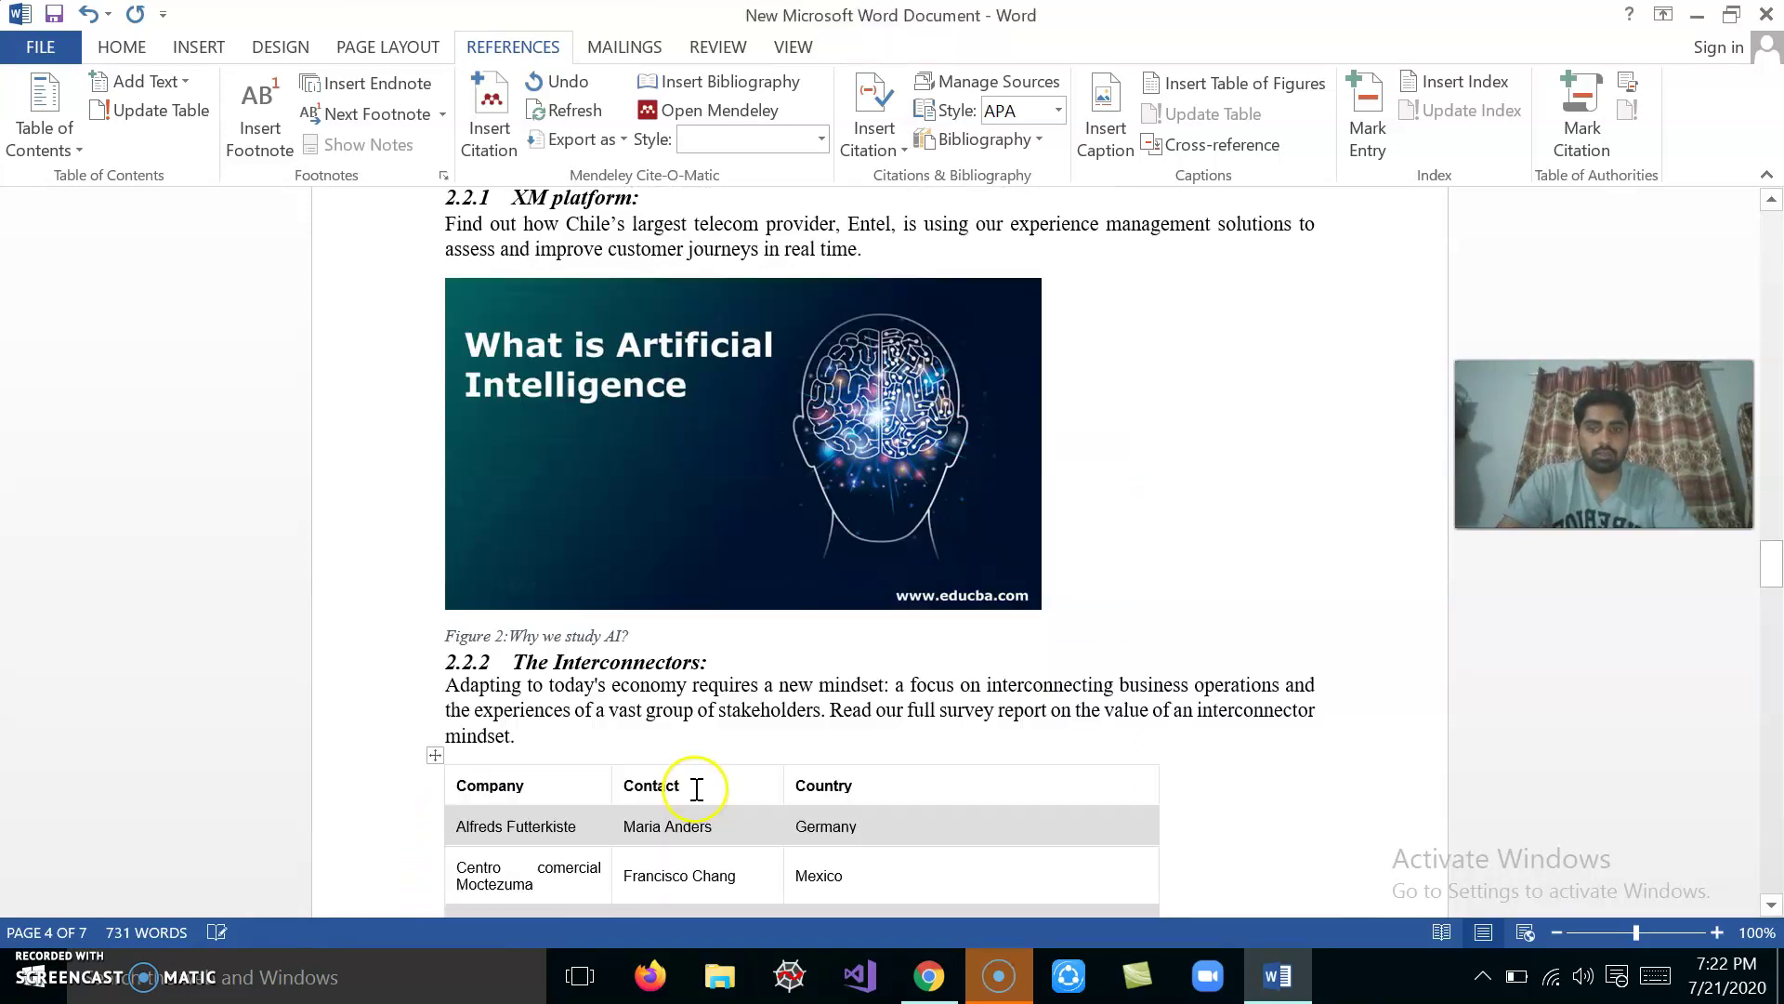
{"action": "scroll", "coordinate": [697, 788], "scroll_direction": "down", "scroll_amount": 5}
{"action": "scroll", "coordinate": [697, 788], "scroll_direction": "down", "scroll_amount": 5}
{"action": "scroll", "coordinate": [697, 788], "scroll_direction": "down", "scroll_amount": 5}
{"action": "scroll", "coordinate": [697, 788], "scroll_direction": "down", "scroll_amount": 5}
{"action": "scroll", "coordinate": [697, 789], "scroll_direction": "down", "scroll_amount": 1}
{"action": "scroll", "coordinate": [697, 789], "scroll_direction": "down", "scroll_amount": 8}
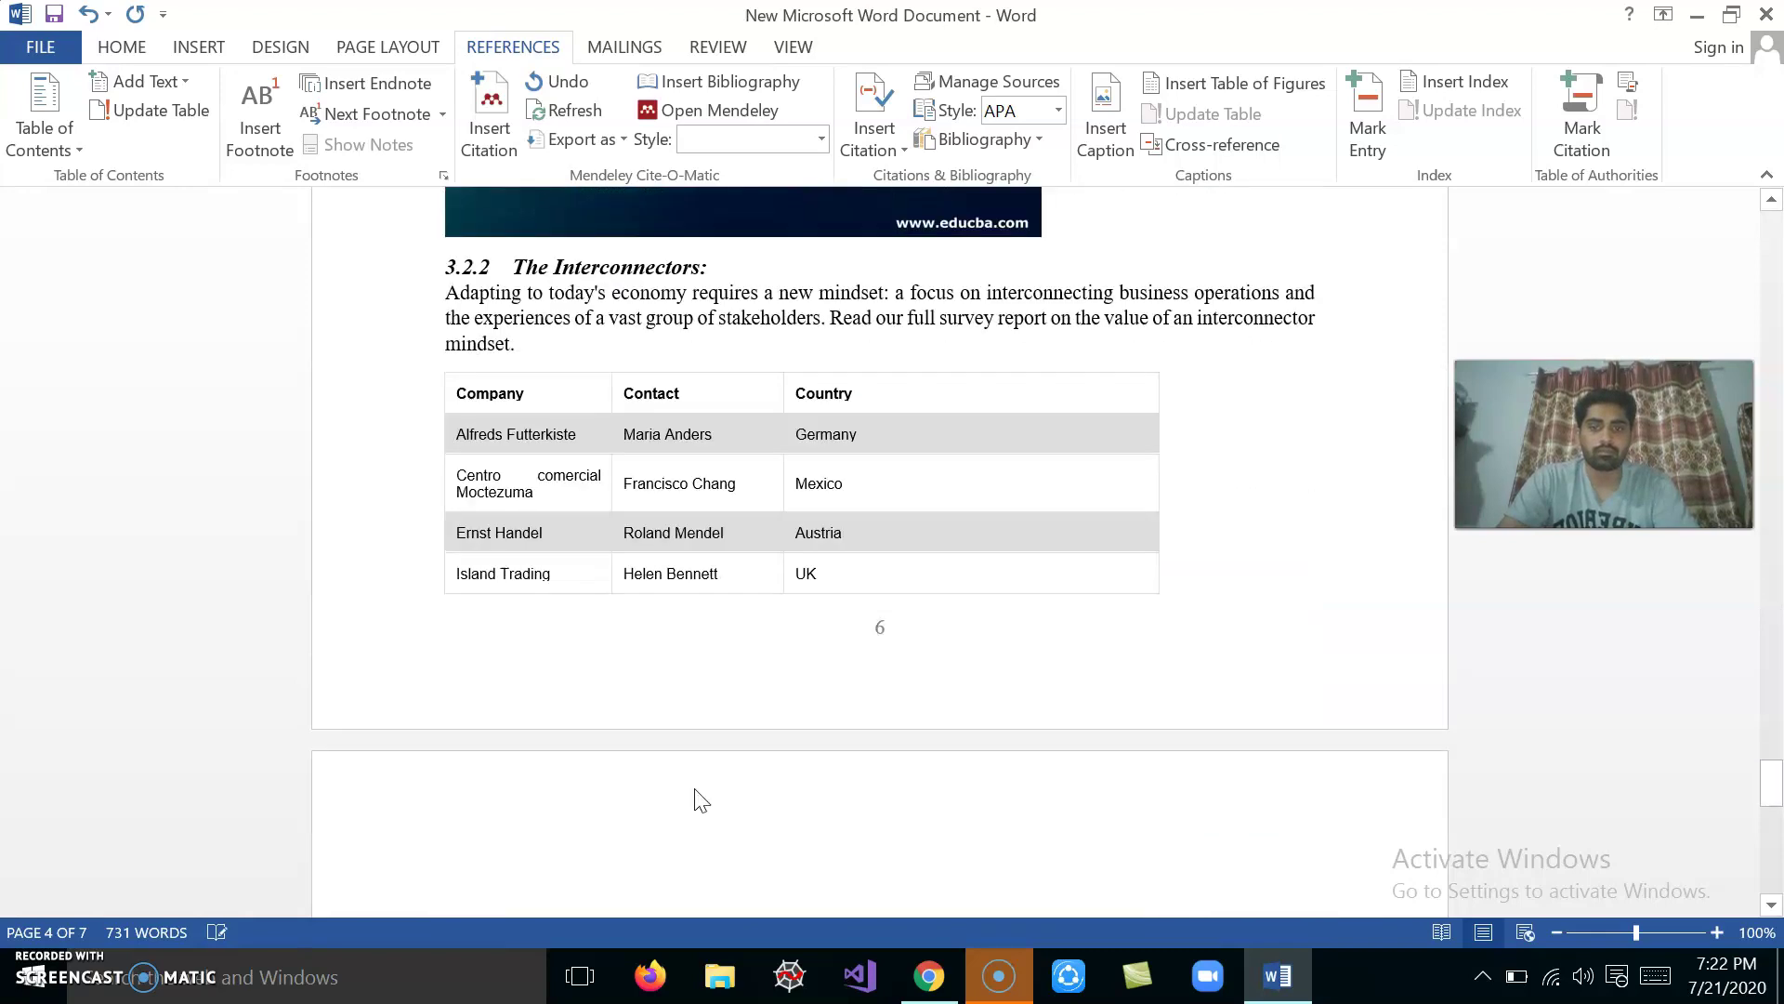
{"action": "scroll", "coordinate": [698, 797], "scroll_direction": "up", "scroll_amount": 5}
{"action": "scroll", "coordinate": [699, 797], "scroll_direction": "up", "scroll_amount": 4}
{"action": "left_click", "coordinate": [697, 631]}
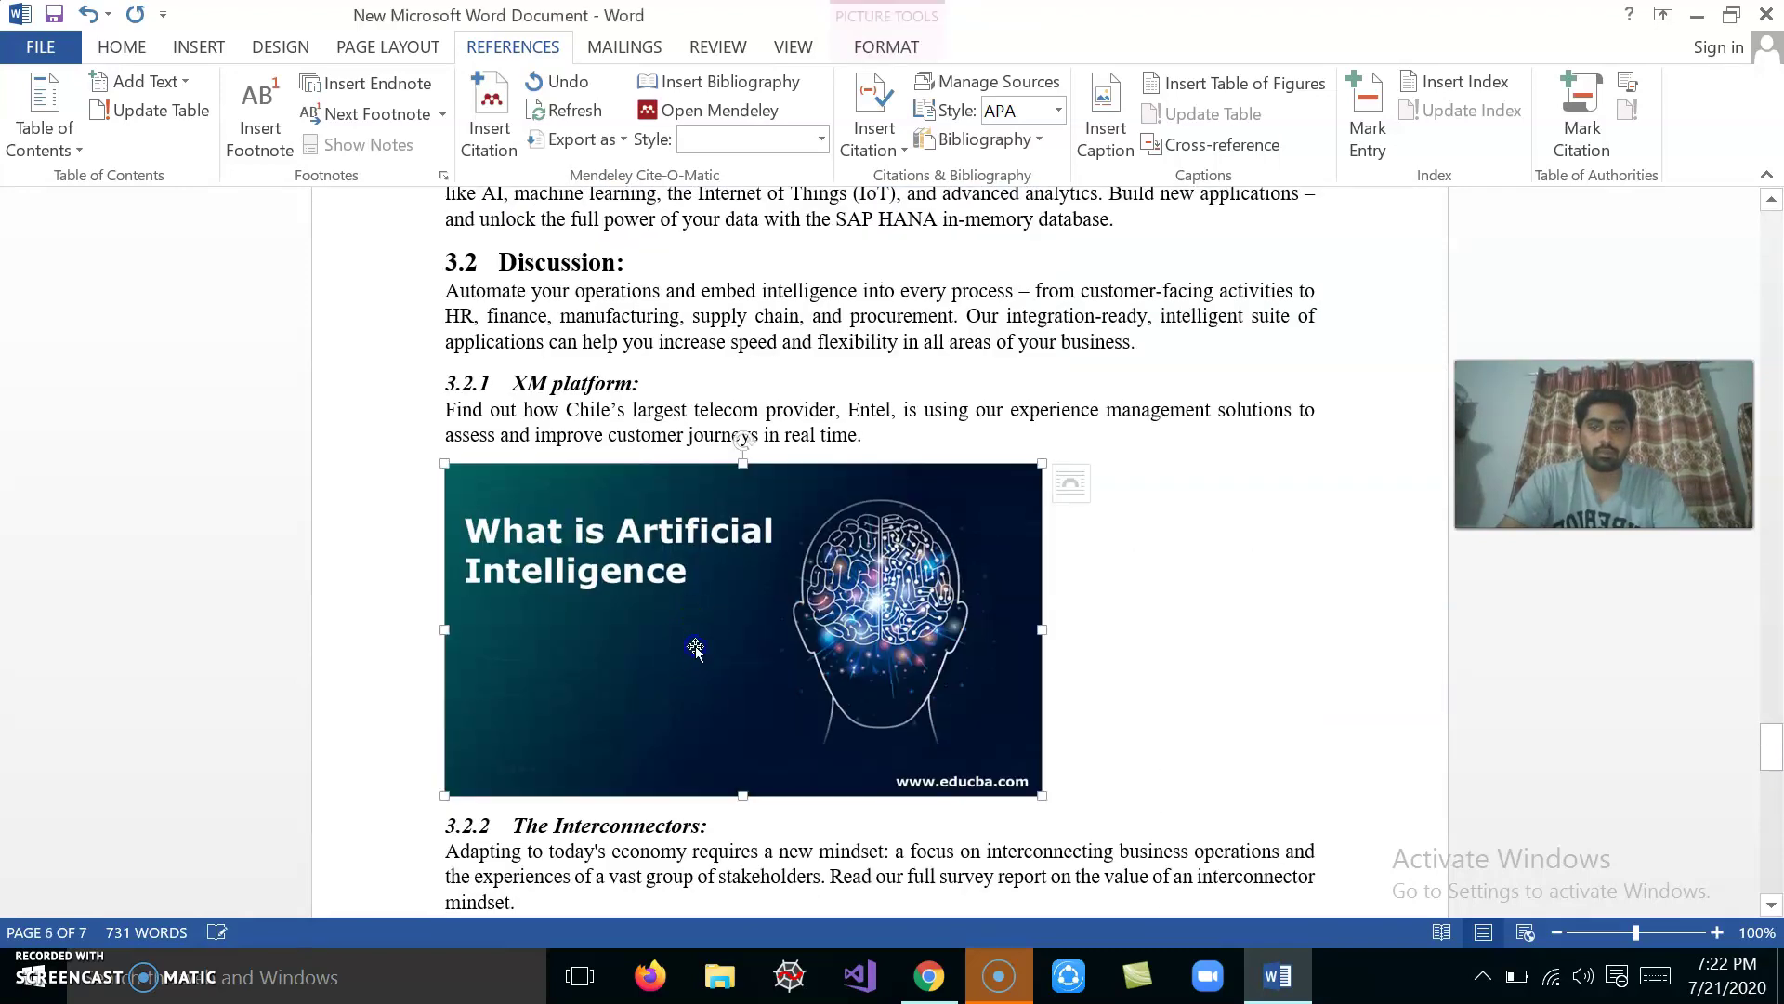
Caption the picture 'Figure 3: How we can study AI?'.
{"action": "left_click", "coordinate": [1108, 152]}
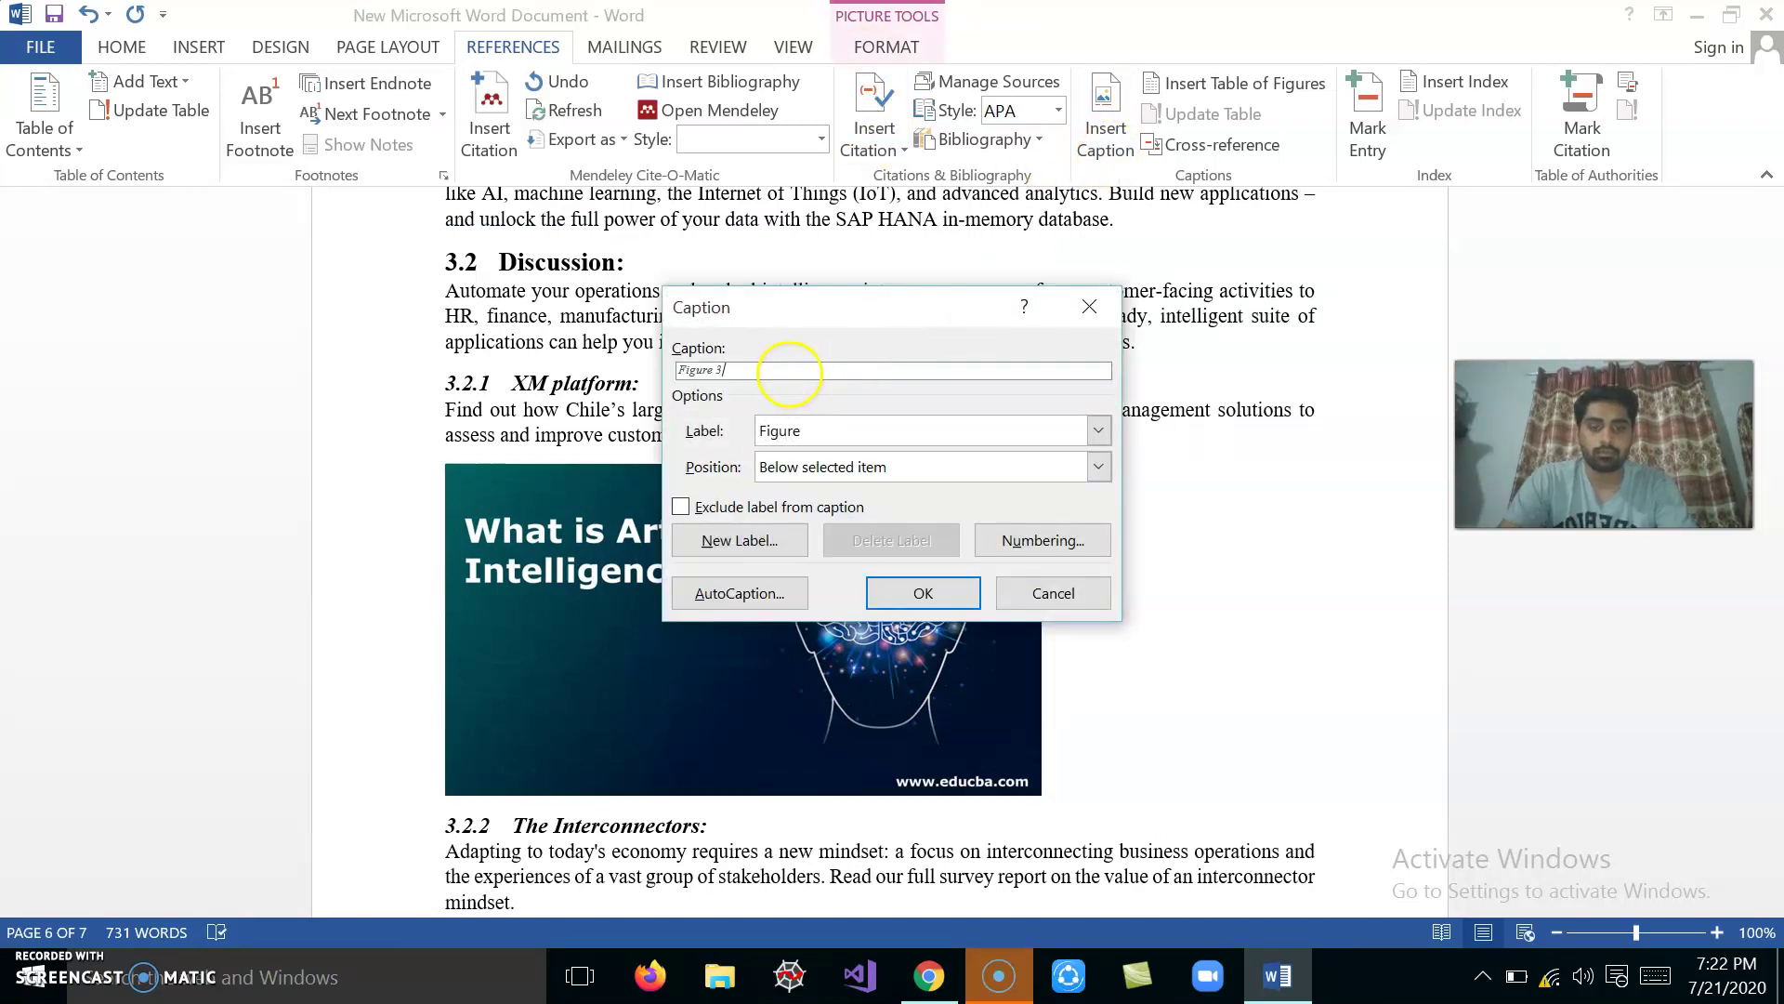
{"action": "type", "text": ": Ho"}
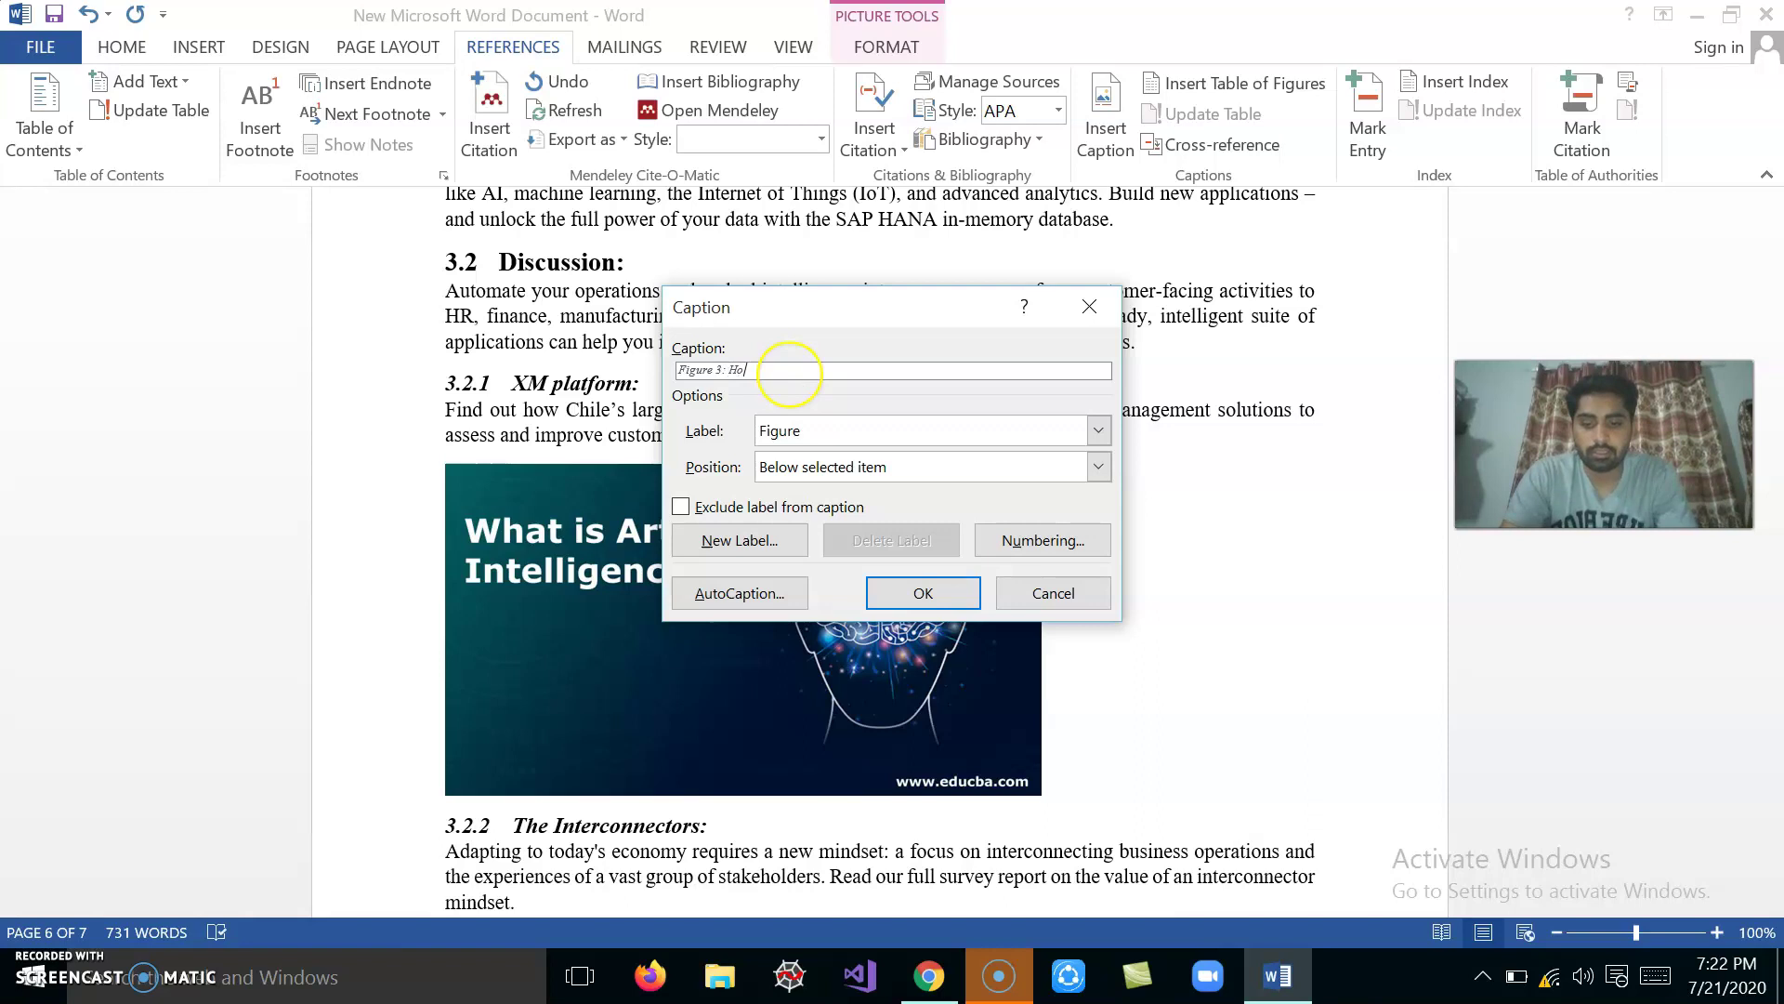
{"action": "type", "text": "w we "}
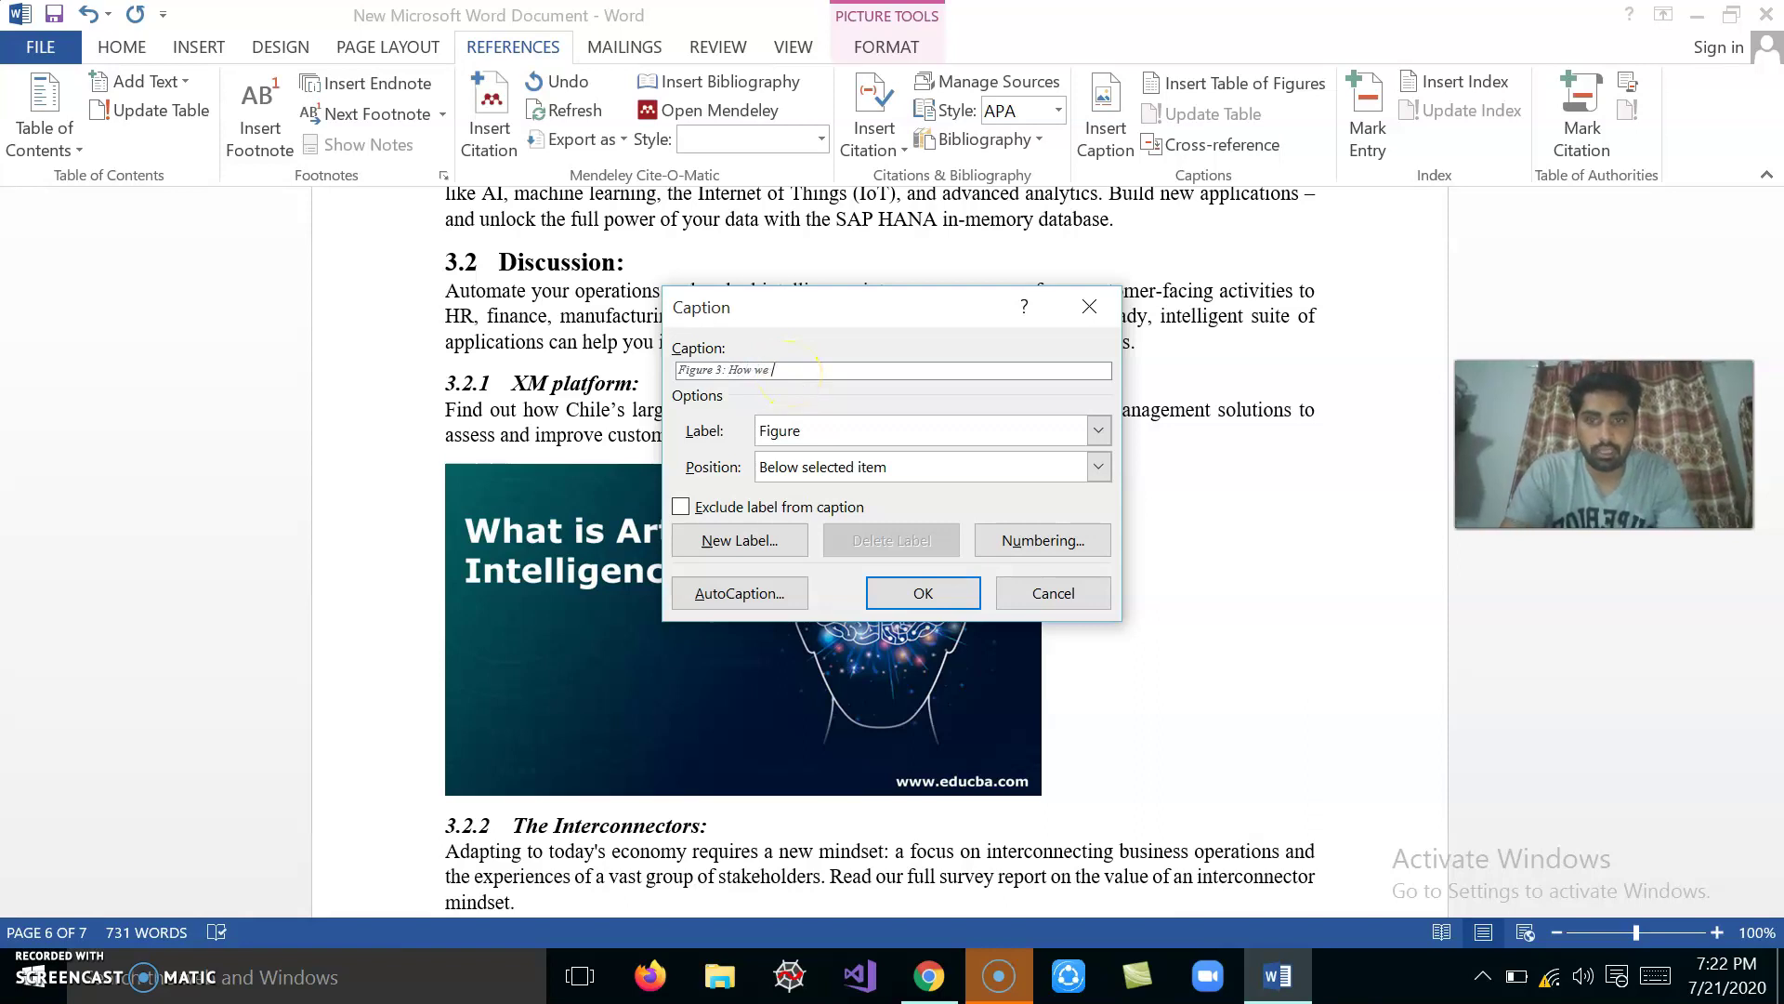
{"action": "type", "text": "can study AI?"}
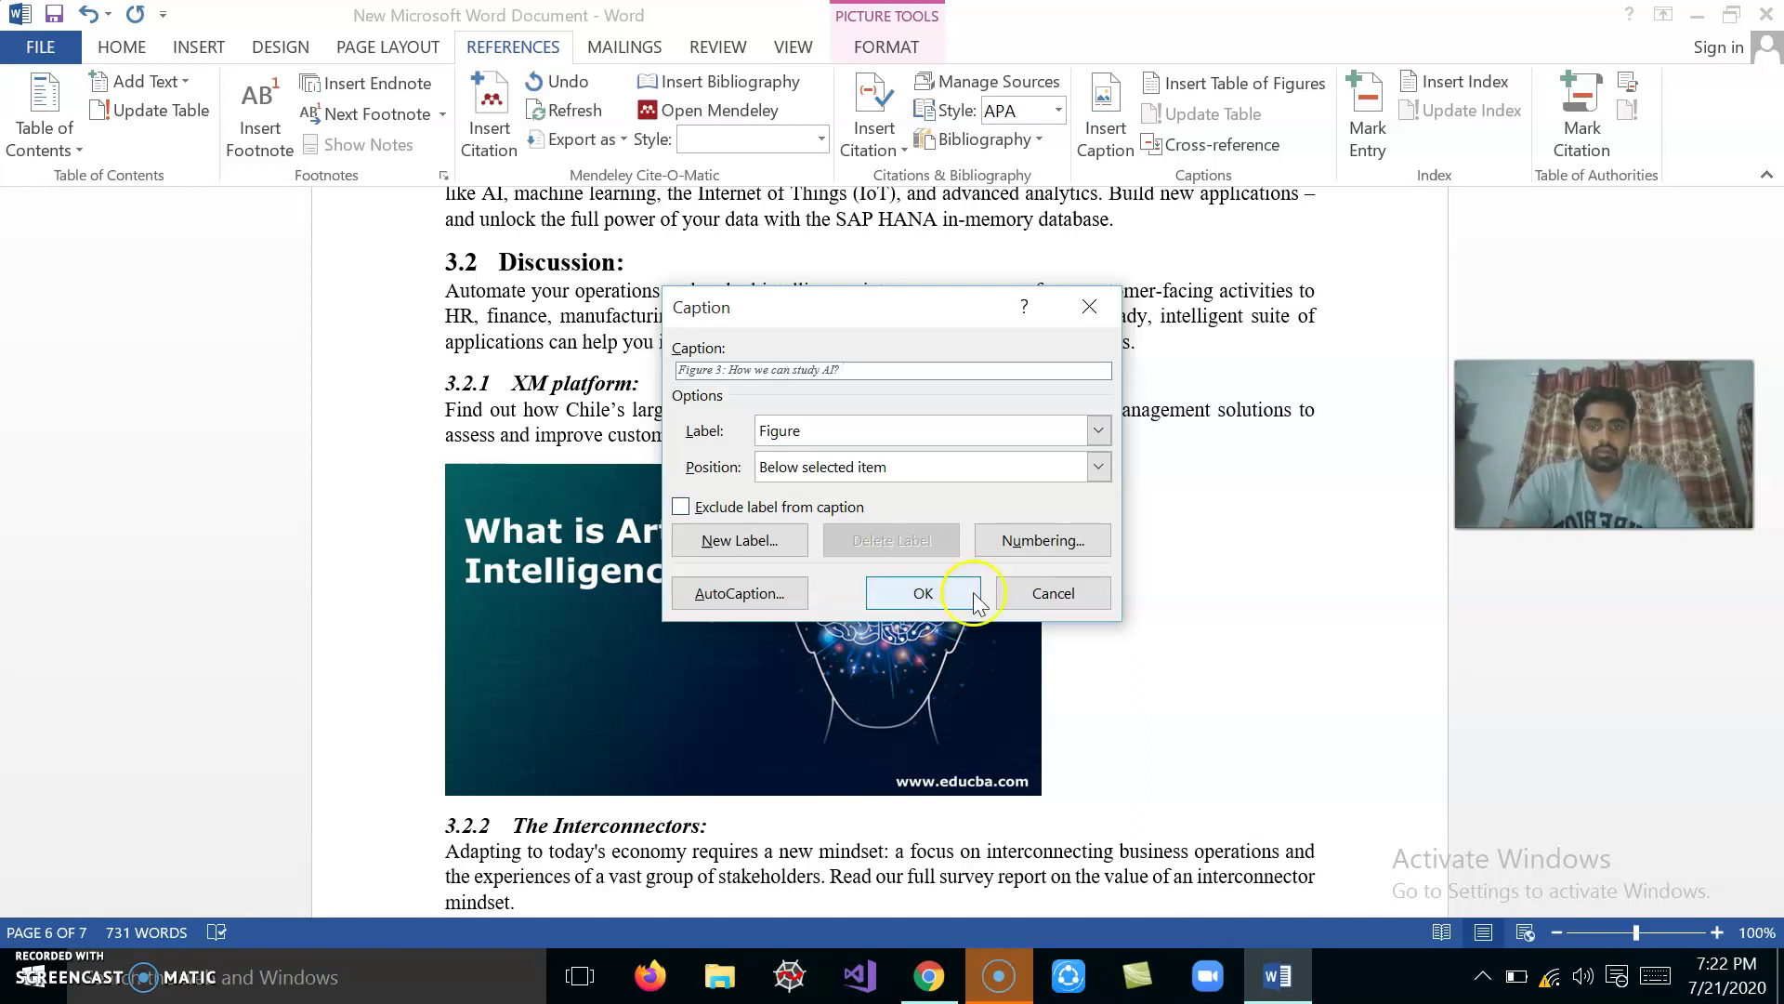
{"action": "left_click", "coordinate": [937, 595]}
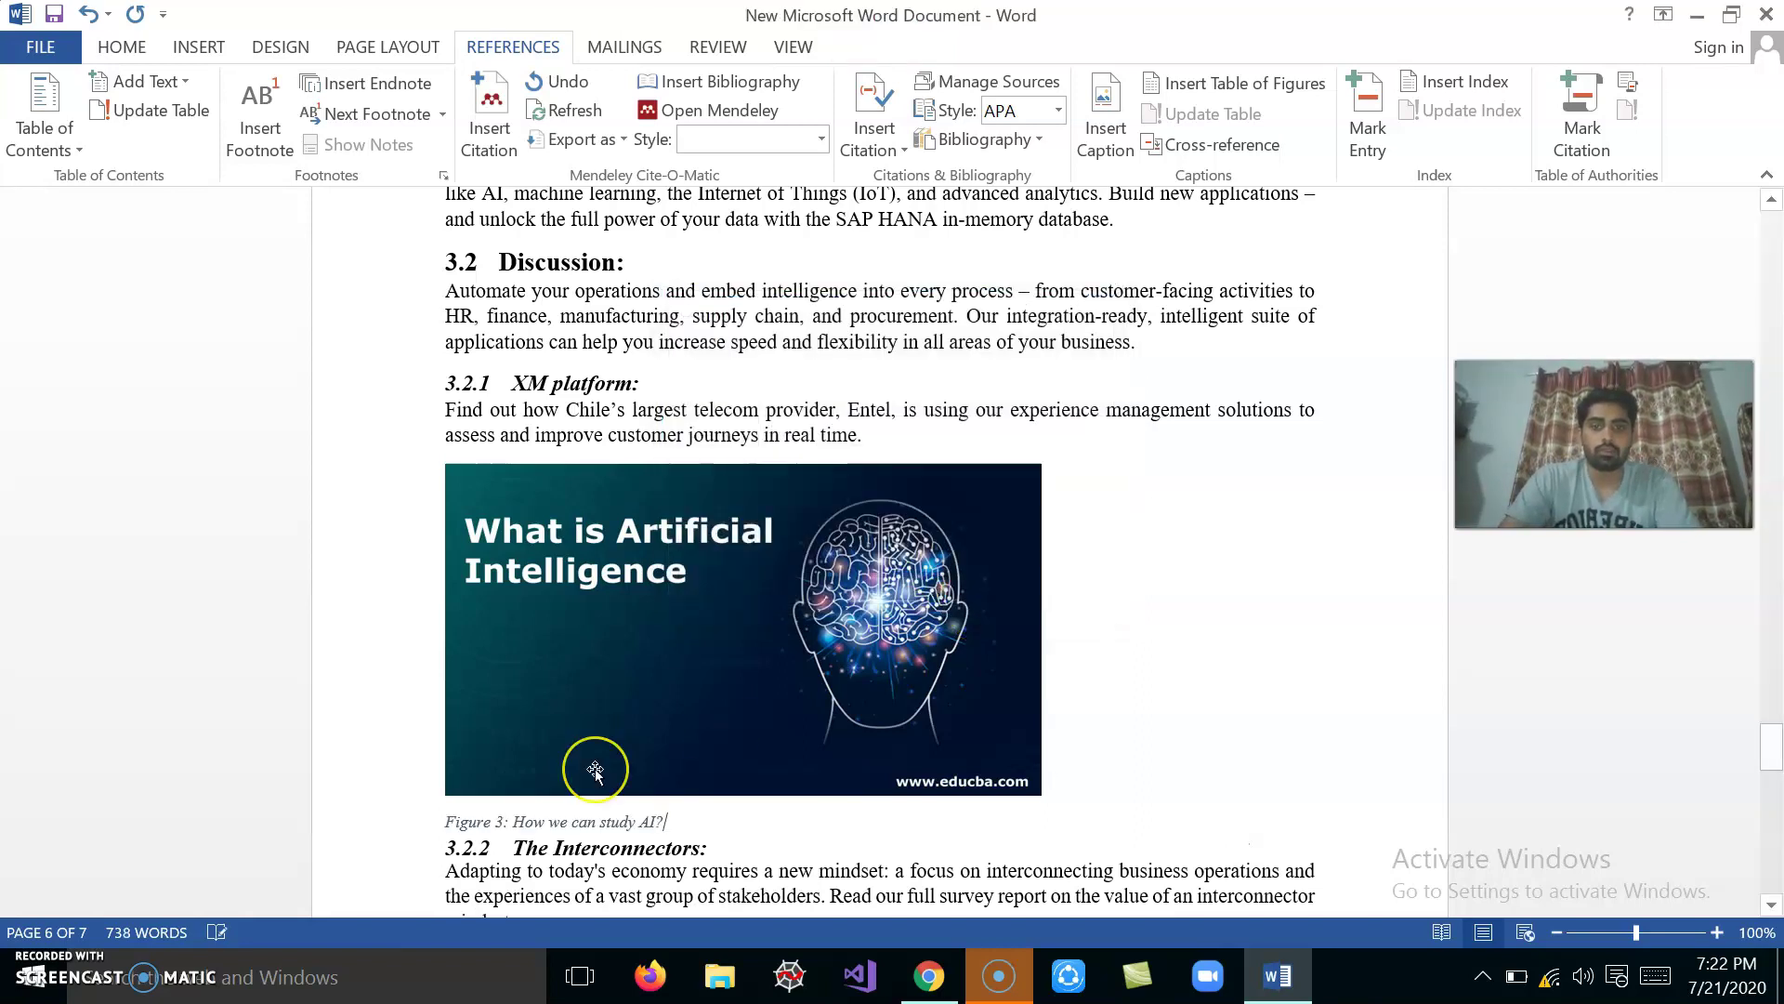
Scroll back up and place the cursor on the blank line above the Chapter 1 heading.
{"action": "scroll", "coordinate": [598, 770], "scroll_direction": "up", "scroll_amount": 10}
{"action": "scroll", "coordinate": [595, 781], "scroll_direction": "up", "scroll_amount": 5}
{"action": "scroll", "coordinate": [595, 780], "scroll_direction": "up", "scroll_amount": 5}
{"action": "scroll", "coordinate": [595, 785], "scroll_direction": "up", "scroll_amount": 5}
{"action": "scroll", "coordinate": [595, 781], "scroll_direction": "up", "scroll_amount": 1}
{"action": "scroll", "coordinate": [595, 780], "scroll_direction": "up", "scroll_amount": 10}
{"action": "scroll", "coordinate": [595, 778], "scroll_direction": "up", "scroll_amount": 5}
{"action": "scroll", "coordinate": [594, 776], "scroll_direction": "up", "scroll_amount": 5}
{"action": "scroll", "coordinate": [594, 776], "scroll_direction": "up", "scroll_amount": 5}
{"action": "scroll", "coordinate": [595, 776], "scroll_direction": "up", "scroll_amount": 5}
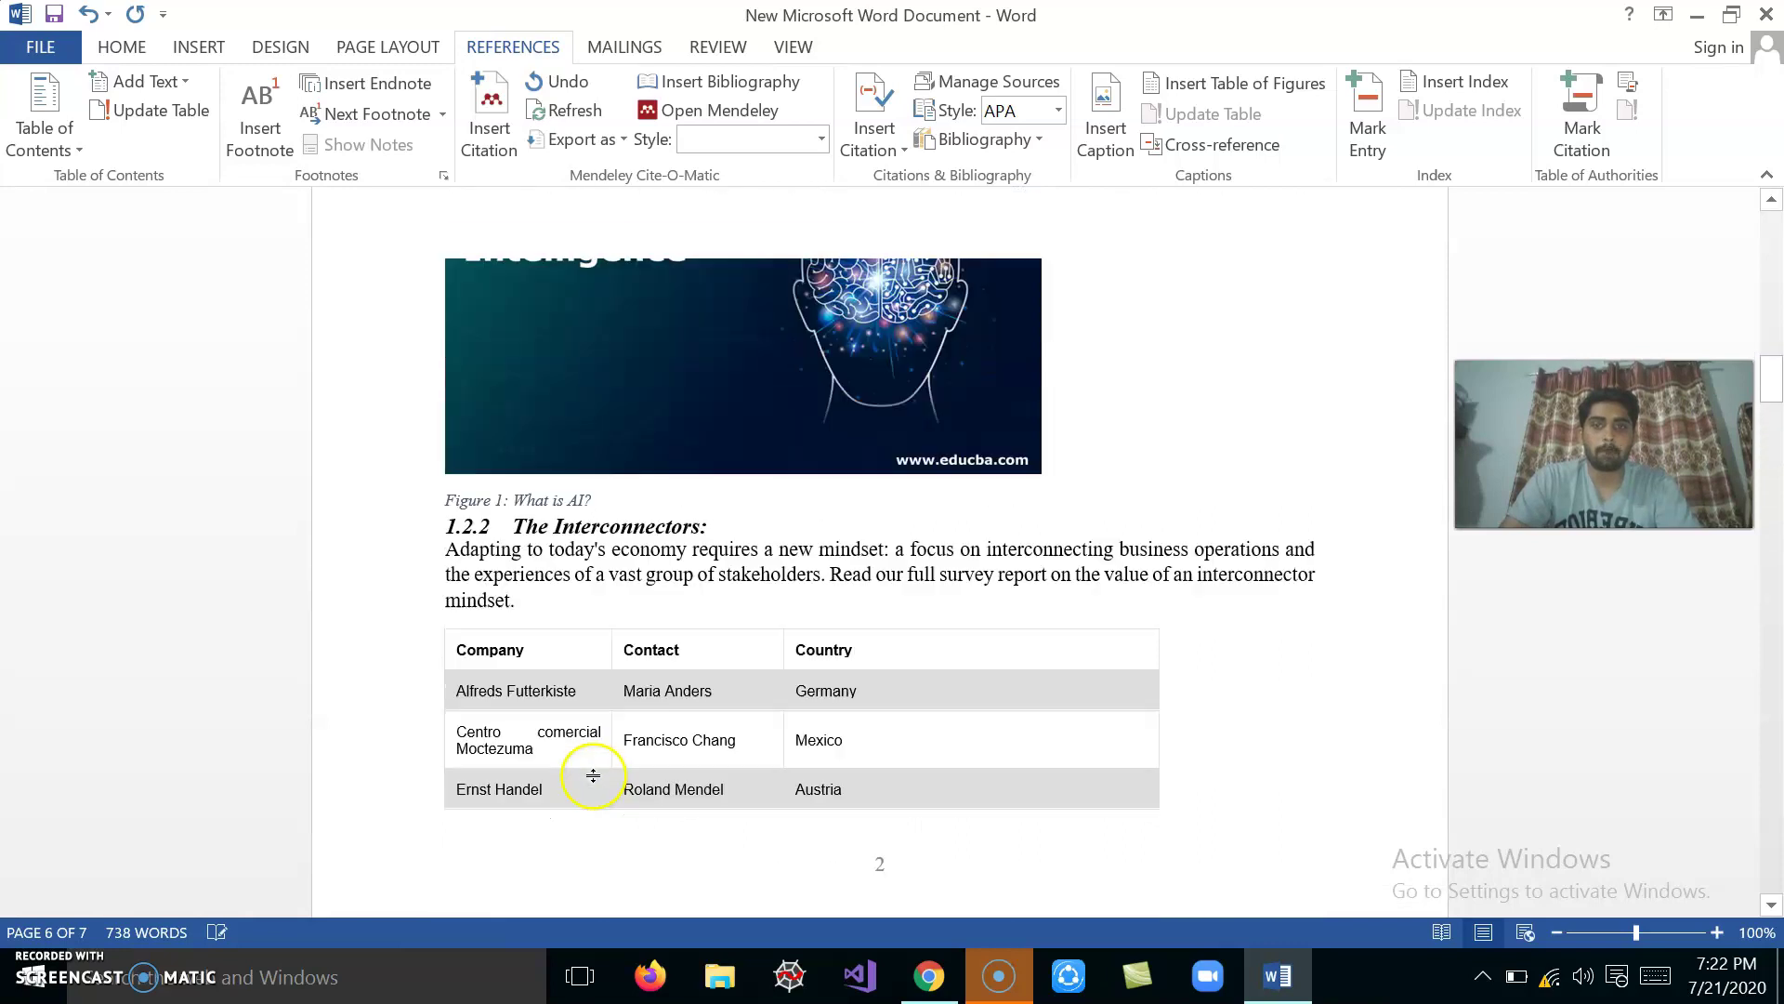
{"action": "scroll", "coordinate": [594, 776], "scroll_direction": "up", "scroll_amount": 5}
{"action": "scroll", "coordinate": [595, 776], "scroll_direction": "up", "scroll_amount": 5}
{"action": "scroll", "coordinate": [595, 776], "scroll_direction": "up", "scroll_amount": 5}
{"action": "scroll", "coordinate": [594, 776], "scroll_direction": "up", "scroll_amount": 5}
{"action": "scroll", "coordinate": [595, 775], "scroll_direction": "up", "scroll_amount": 5}
{"action": "left_click", "coordinate": [735, 608]}
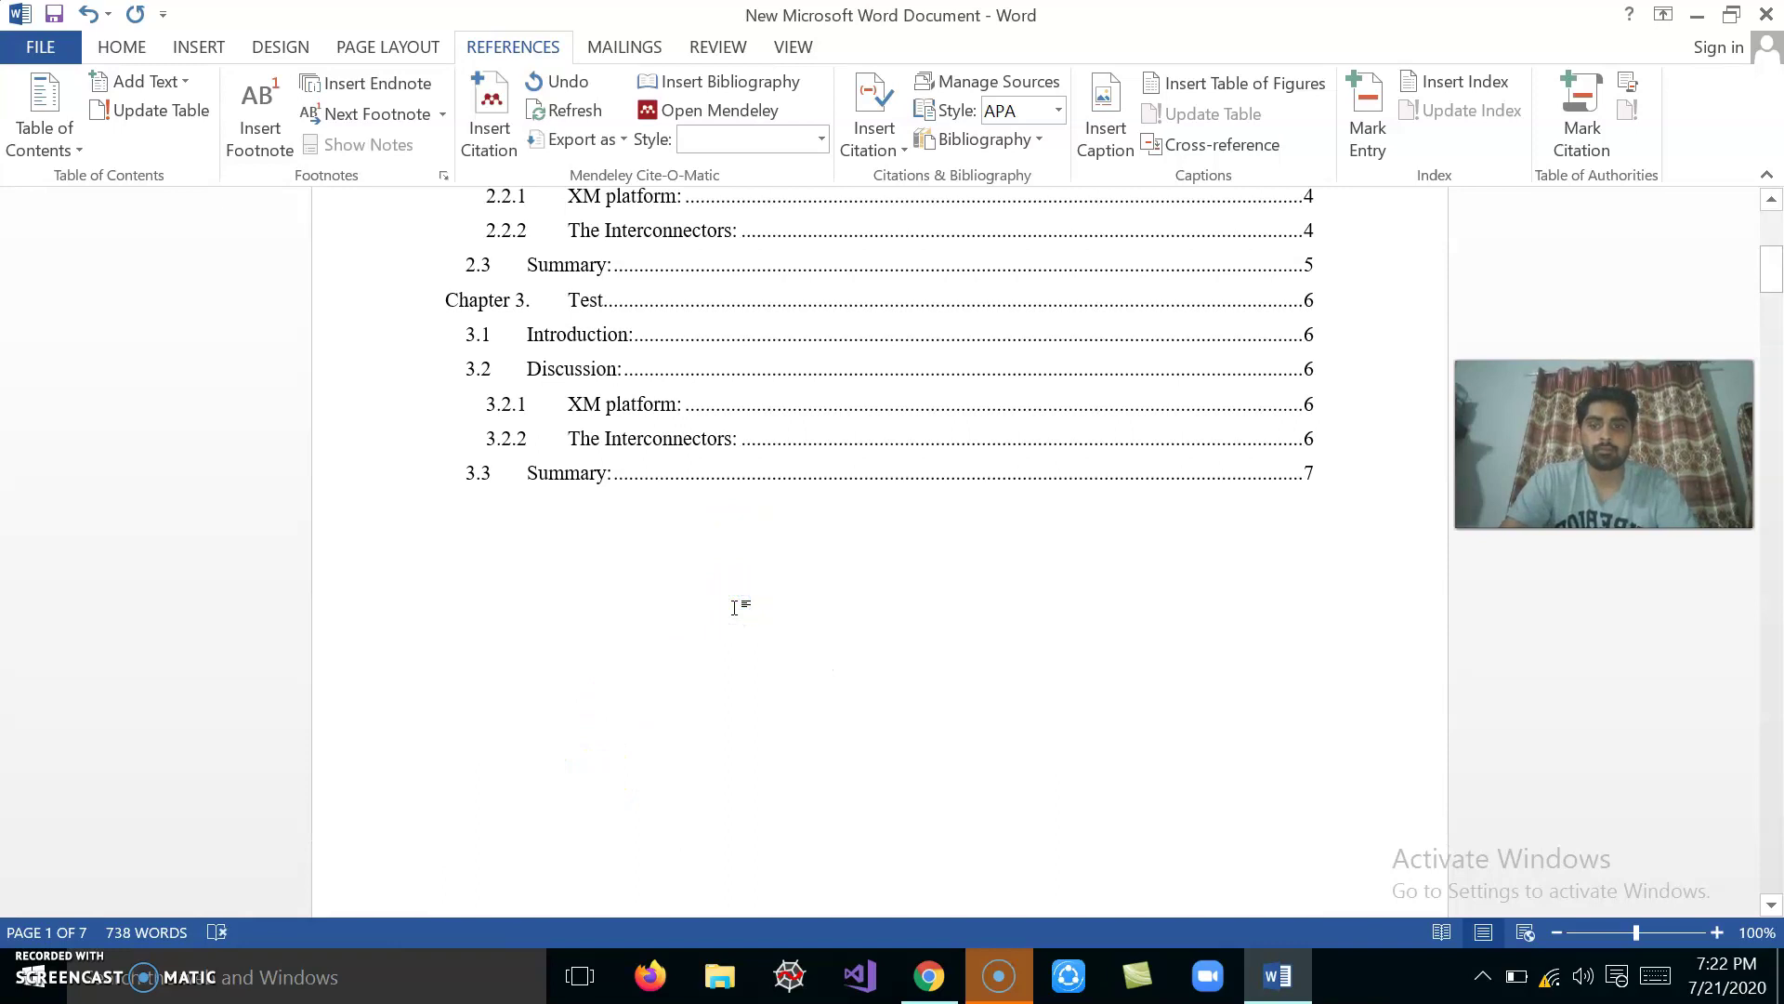
{"action": "scroll", "coordinate": [735, 608], "scroll_direction": "down", "scroll_amount": 5}
{"action": "left_click", "coordinate": [817, 762]}
{"action": "scroll", "coordinate": [817, 763], "scroll_direction": "down", "scroll_amount": 4}
{"action": "scroll", "coordinate": [817, 763], "scroll_direction": "down", "scroll_amount": 4}
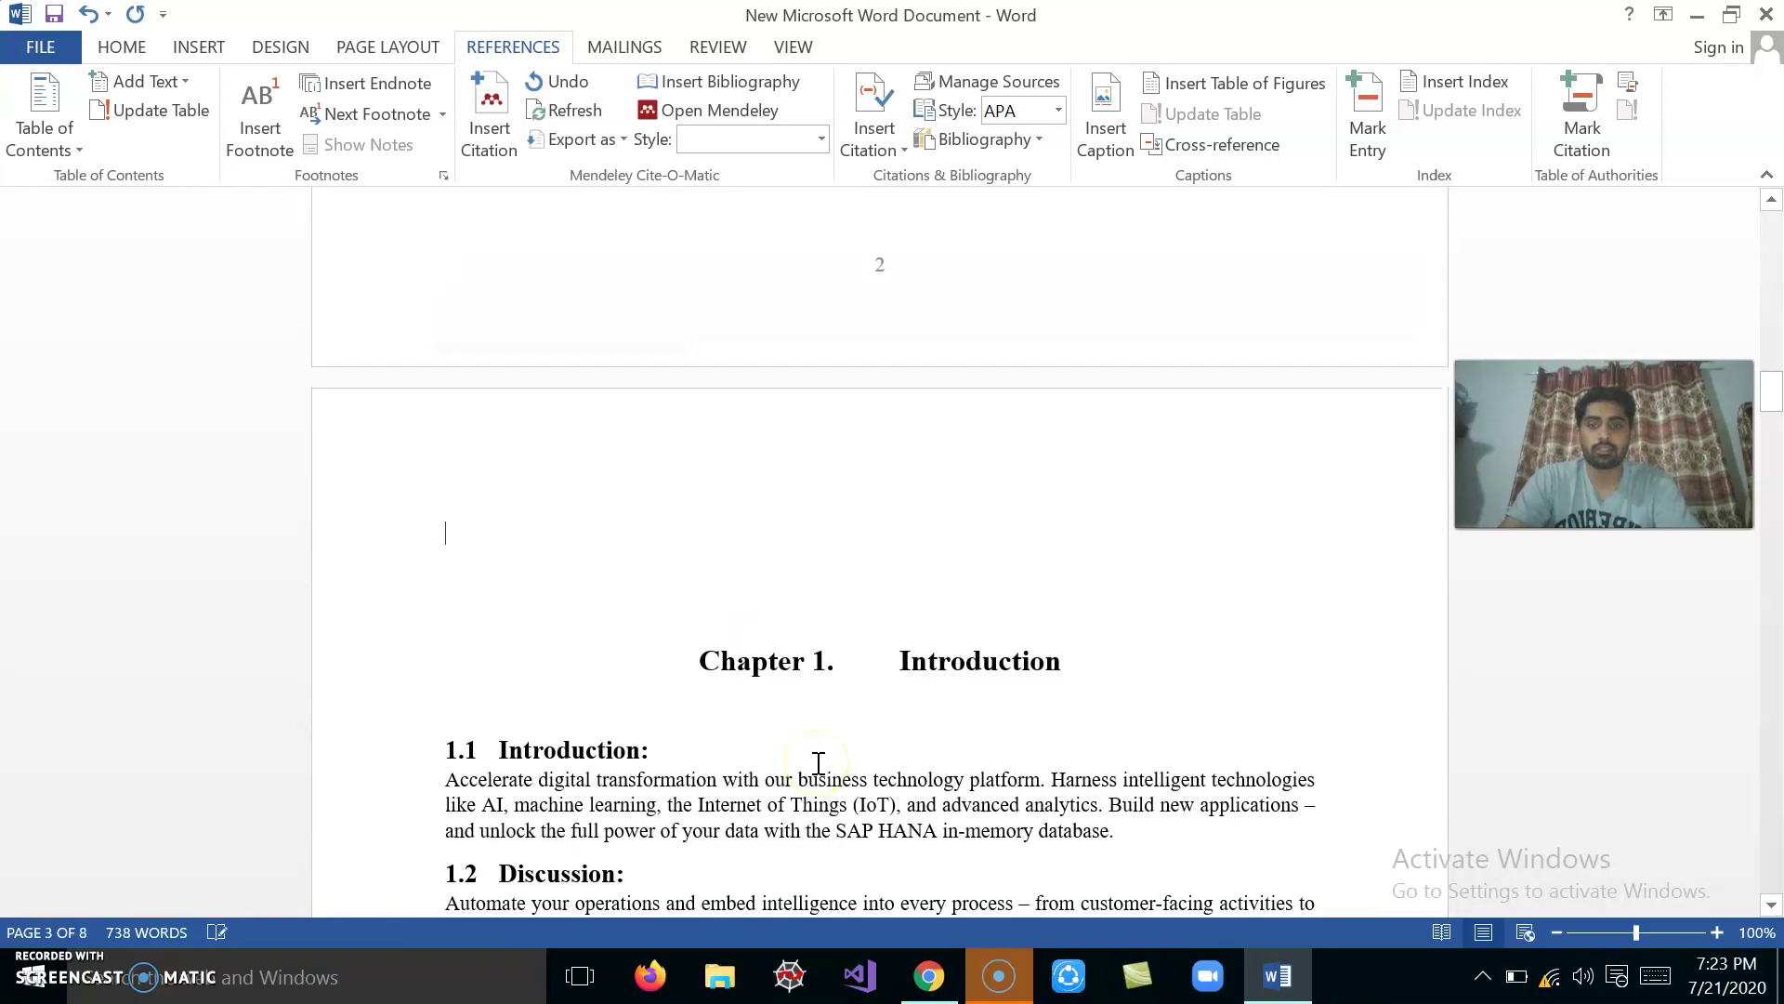
Insert a table of figures listing Figures 1–3 with page numbers 3, 5 and 7.
{"action": "left_click", "coordinate": [1202, 86]}
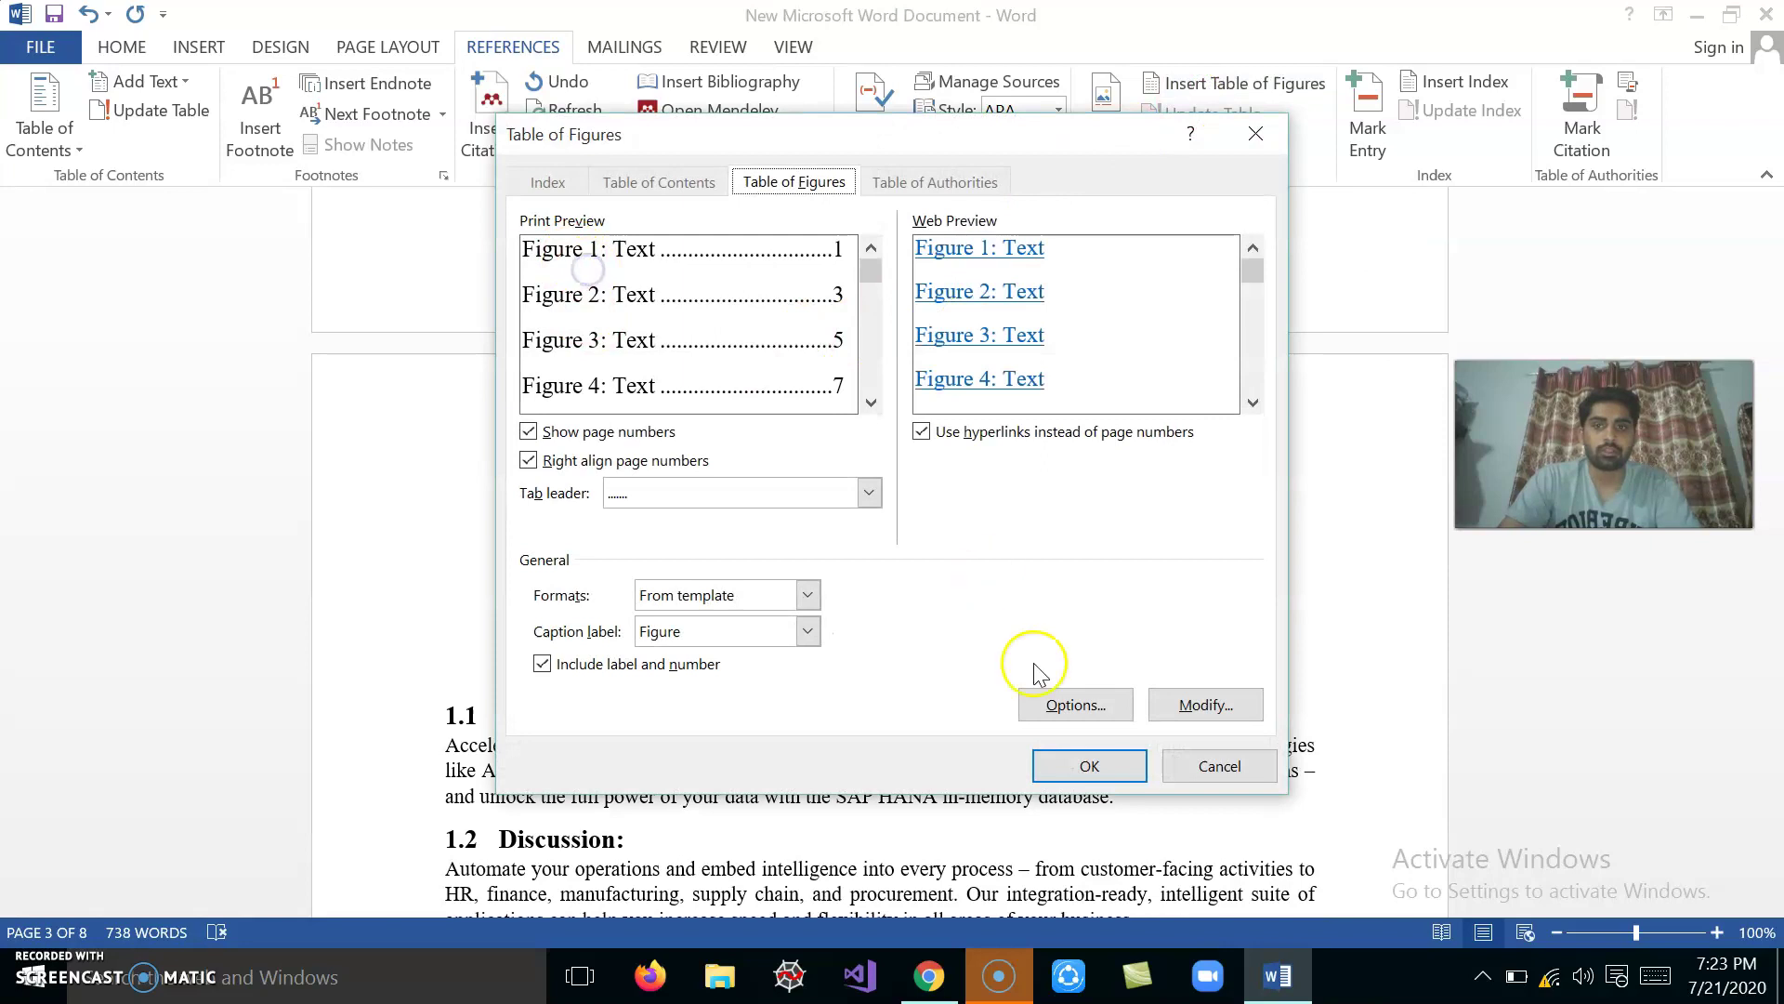
{"action": "left_click", "coordinate": [1082, 766]}
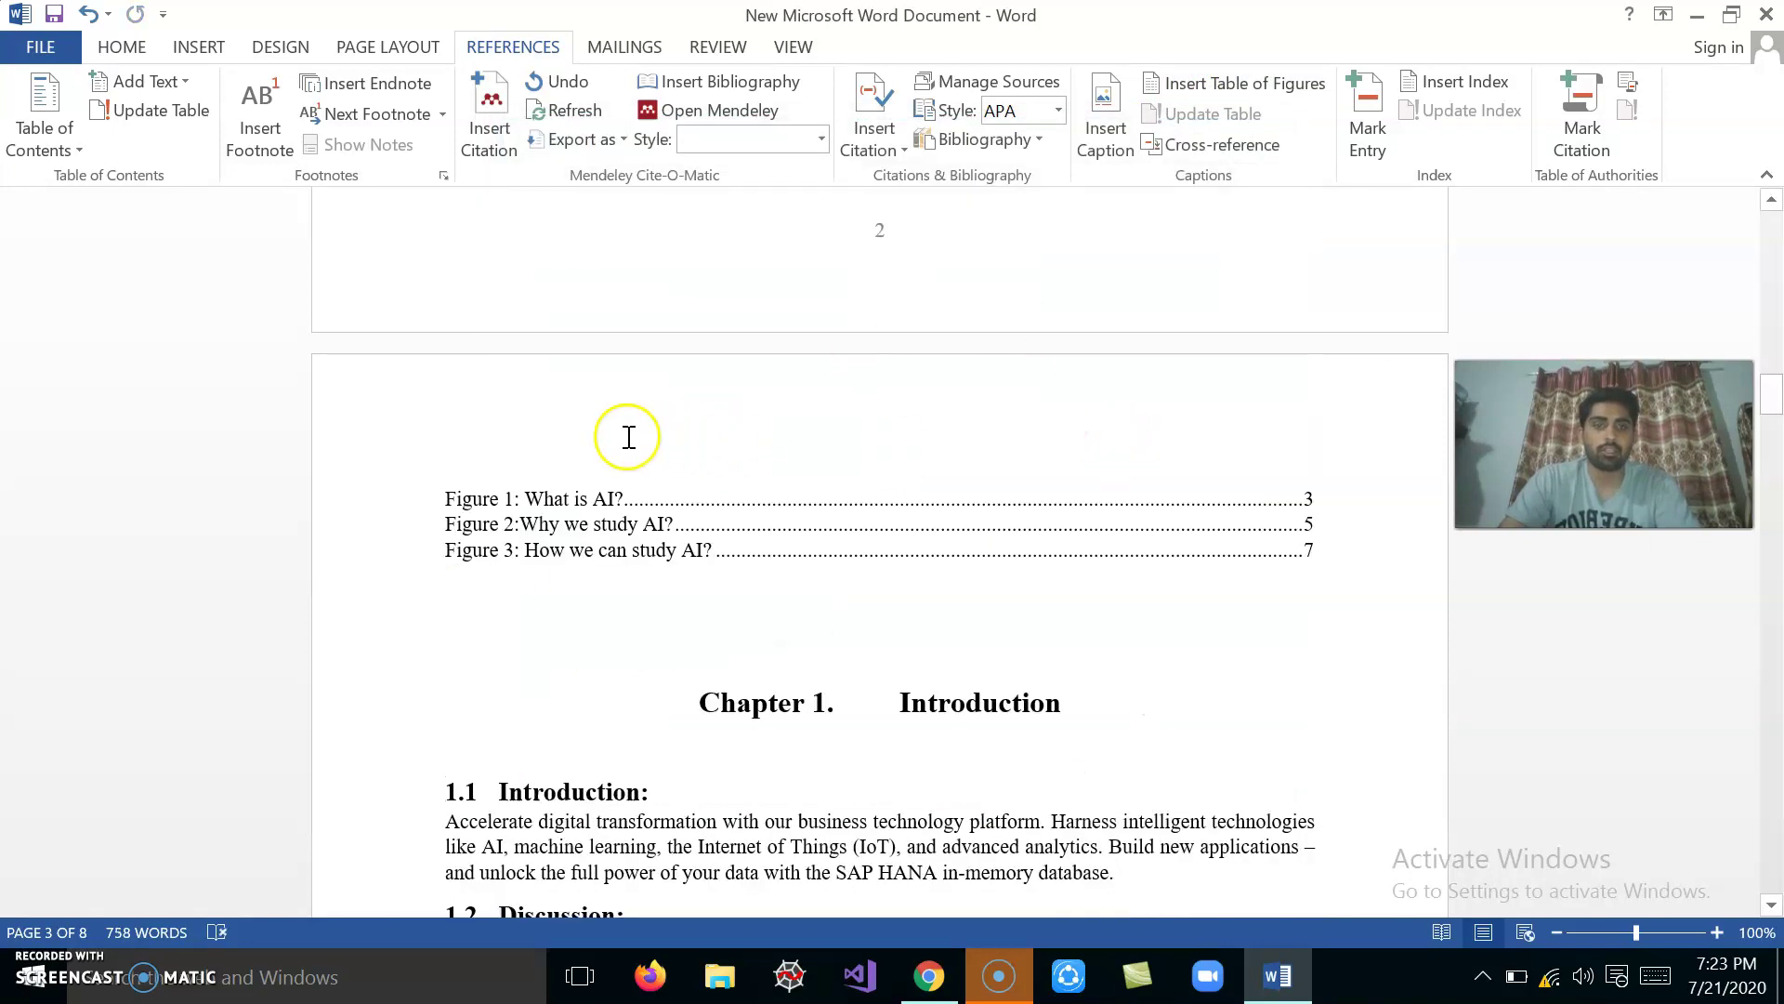
{"action": "left_click", "coordinate": [452, 479]}
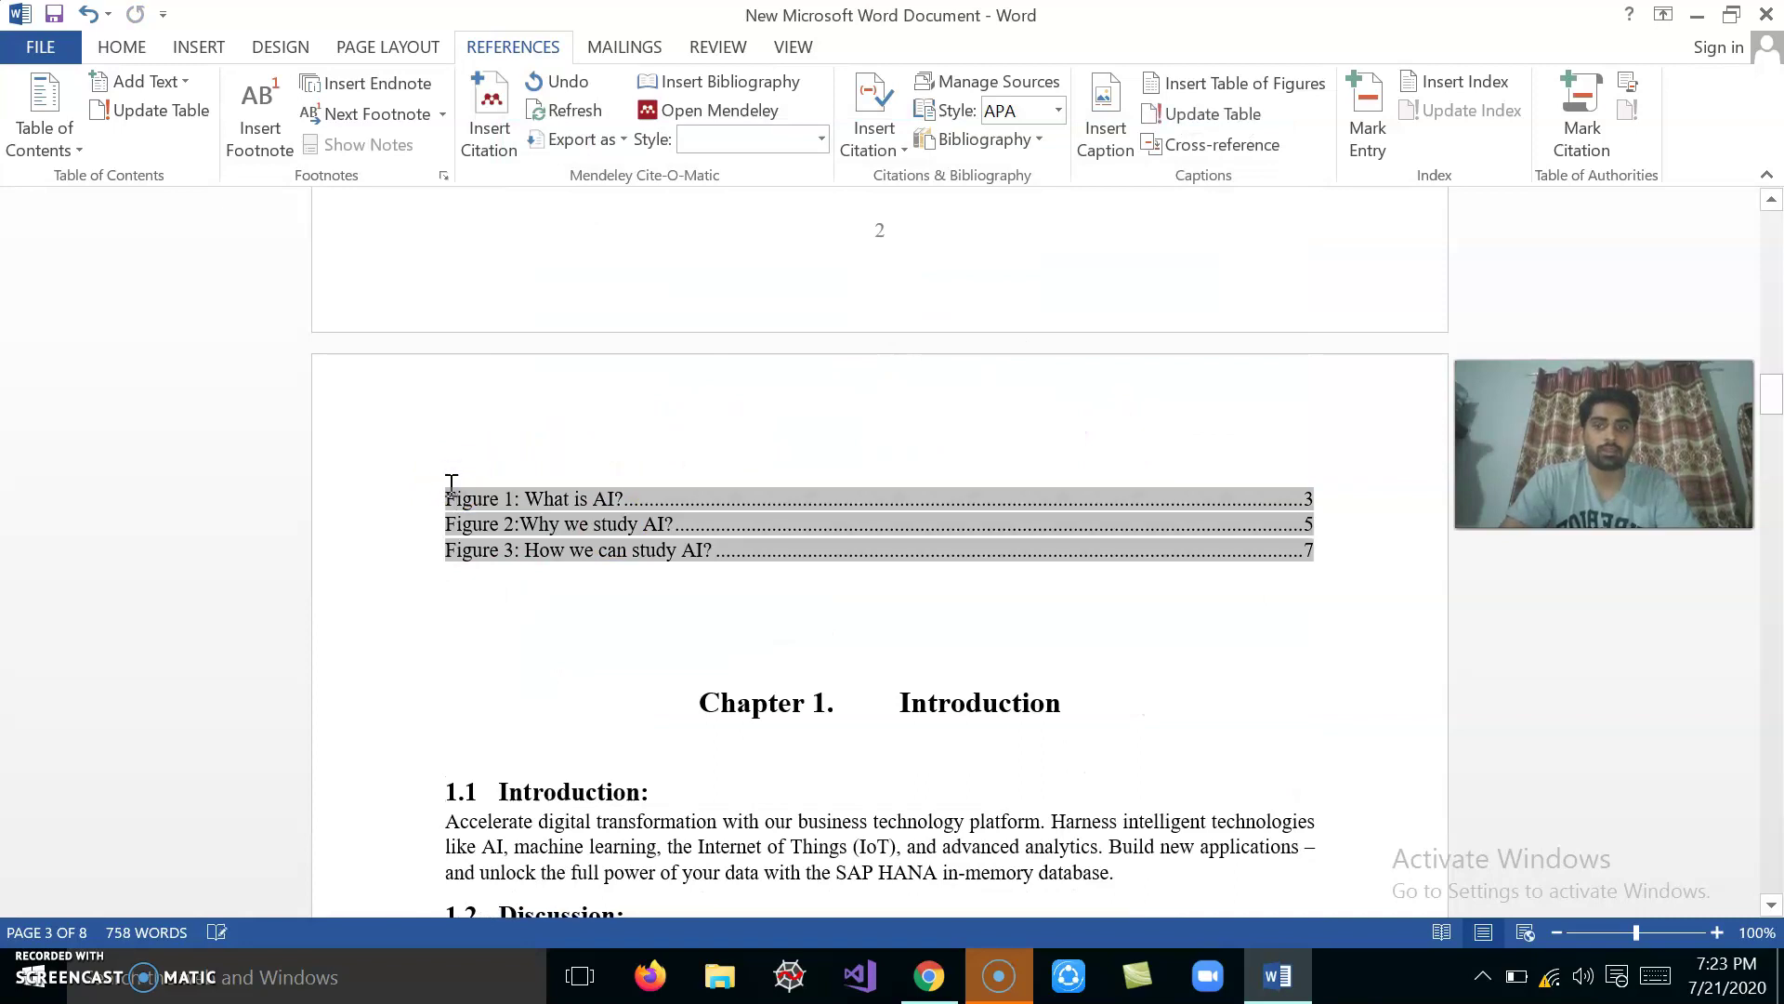
{"action": "left_click", "coordinate": [493, 461]}
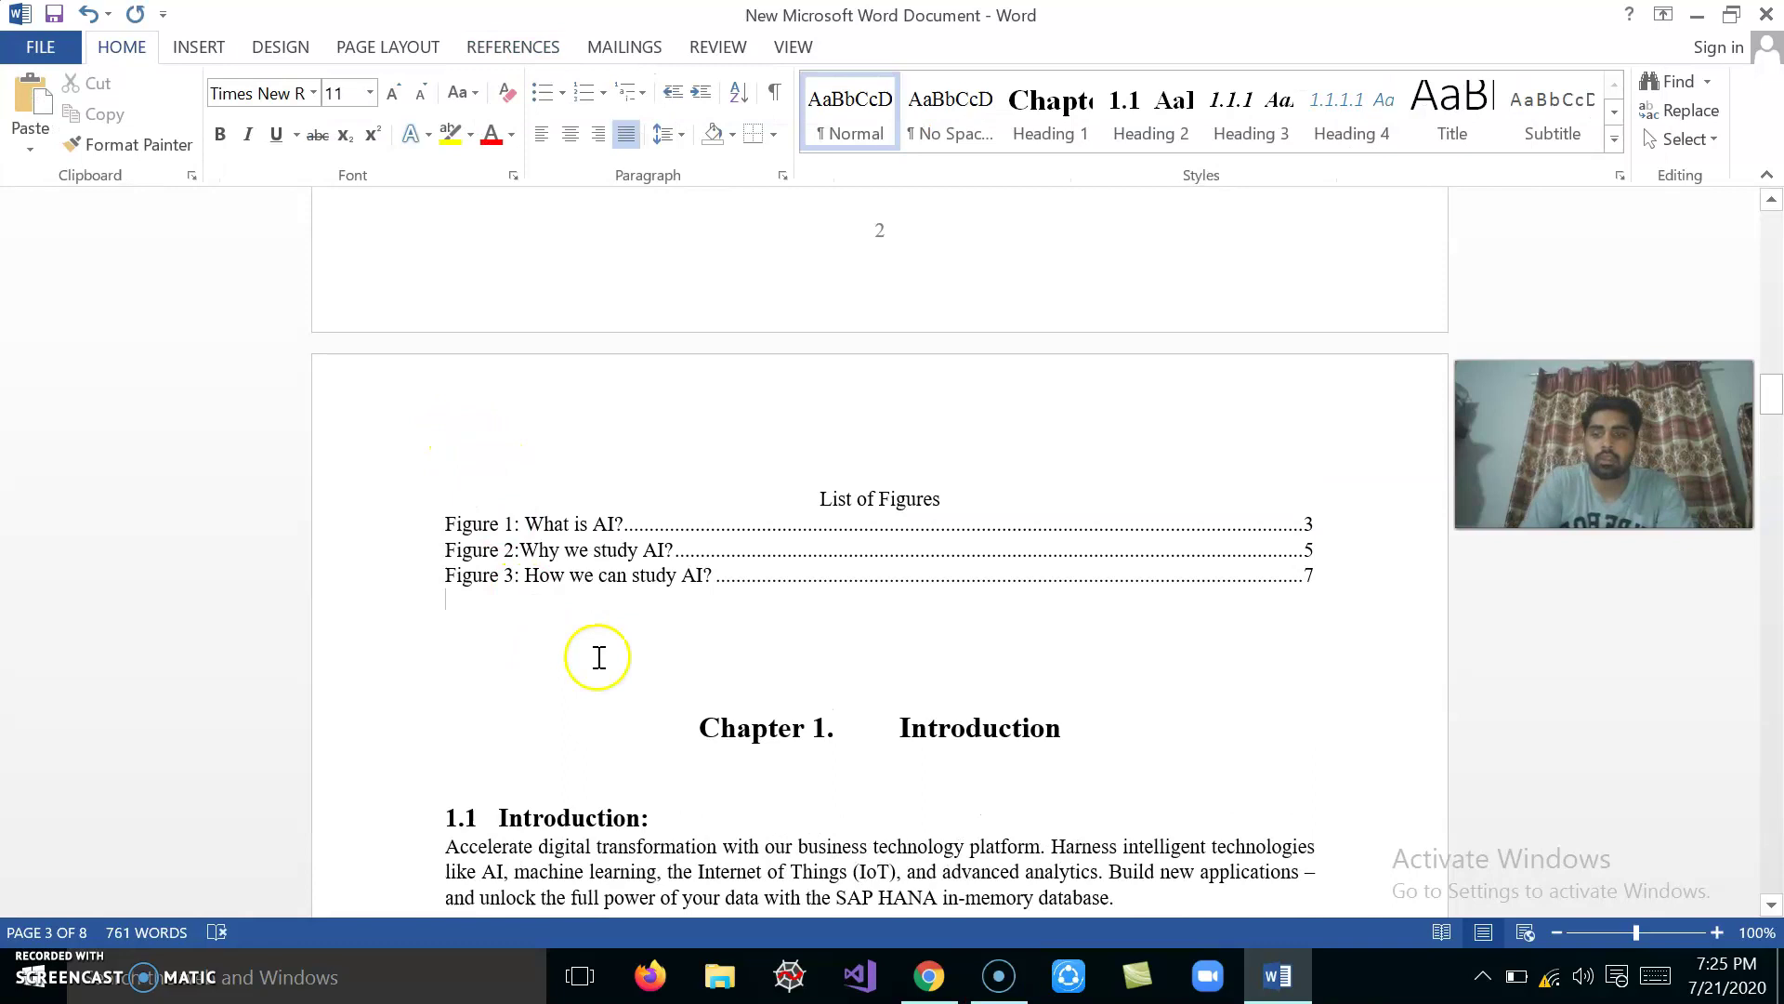
{"action": "left_click", "coordinate": [771, 629]}
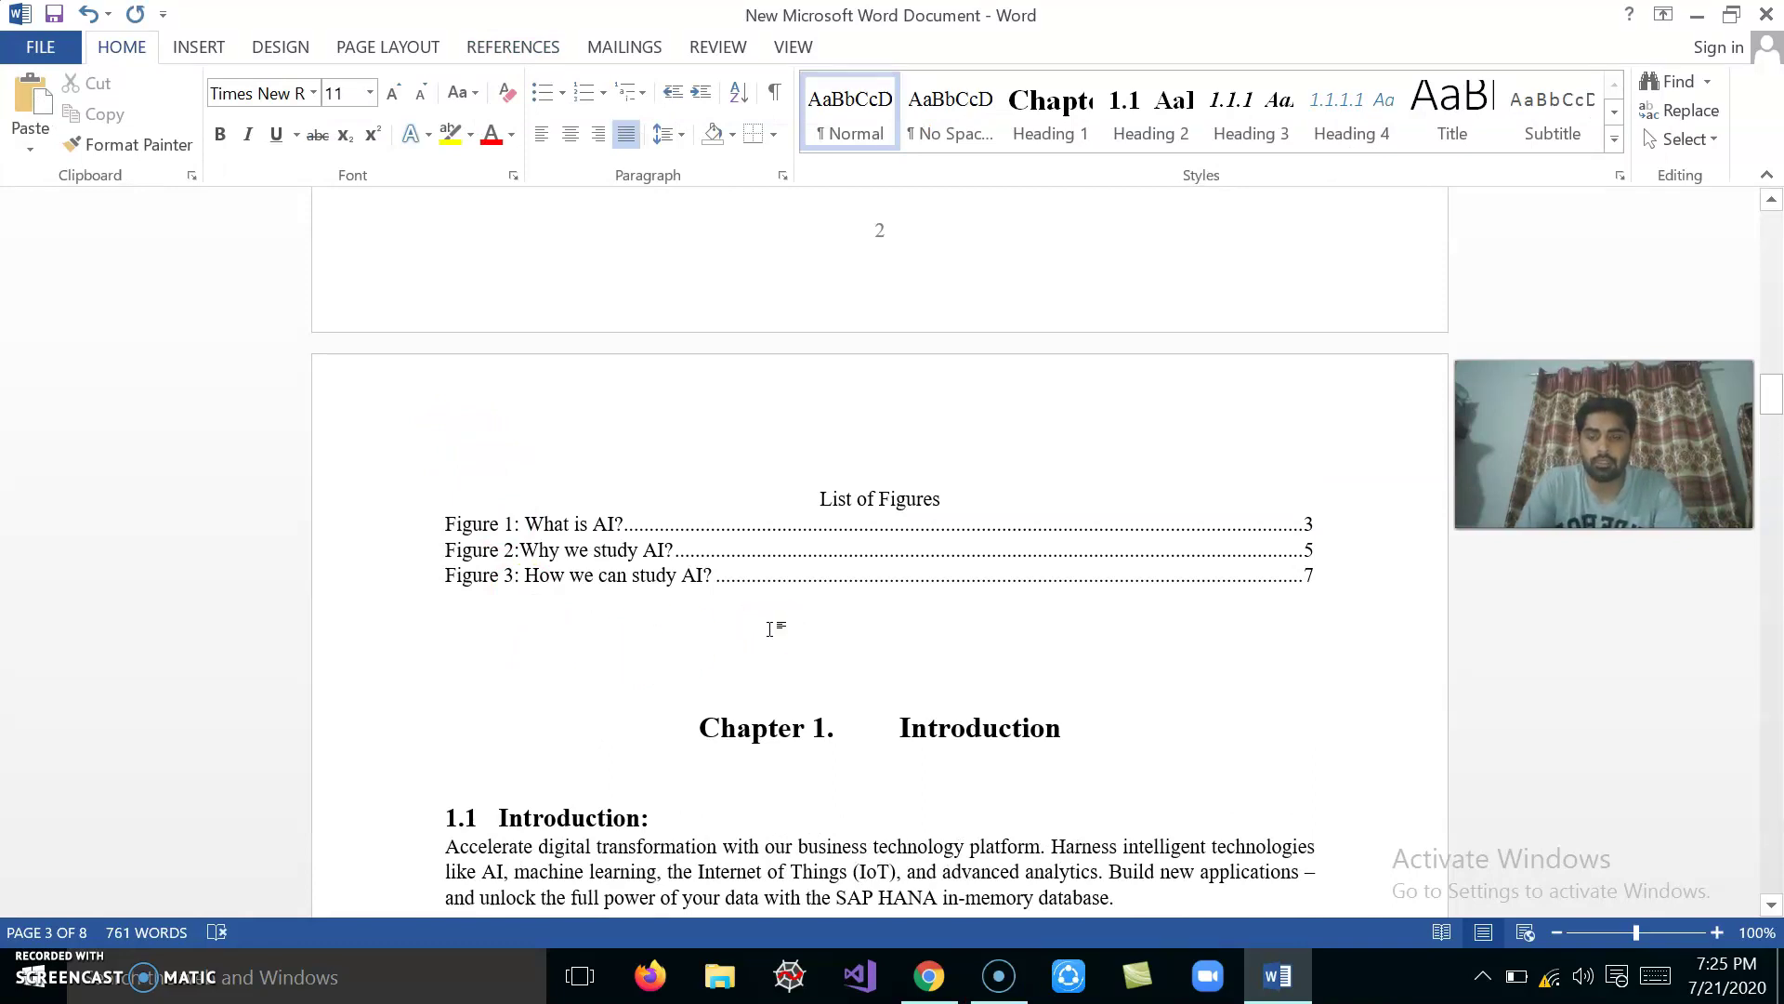
Scroll to section 1.2.2 and select the Company–Contact–Country table.
{"action": "scroll", "coordinate": [770, 629], "scroll_direction": "down", "scroll_amount": 2}
{"action": "scroll", "coordinate": [770, 629], "scroll_direction": "down", "scroll_amount": 5}
{"action": "scroll", "coordinate": [771, 629], "scroll_direction": "down", "scroll_amount": 2}
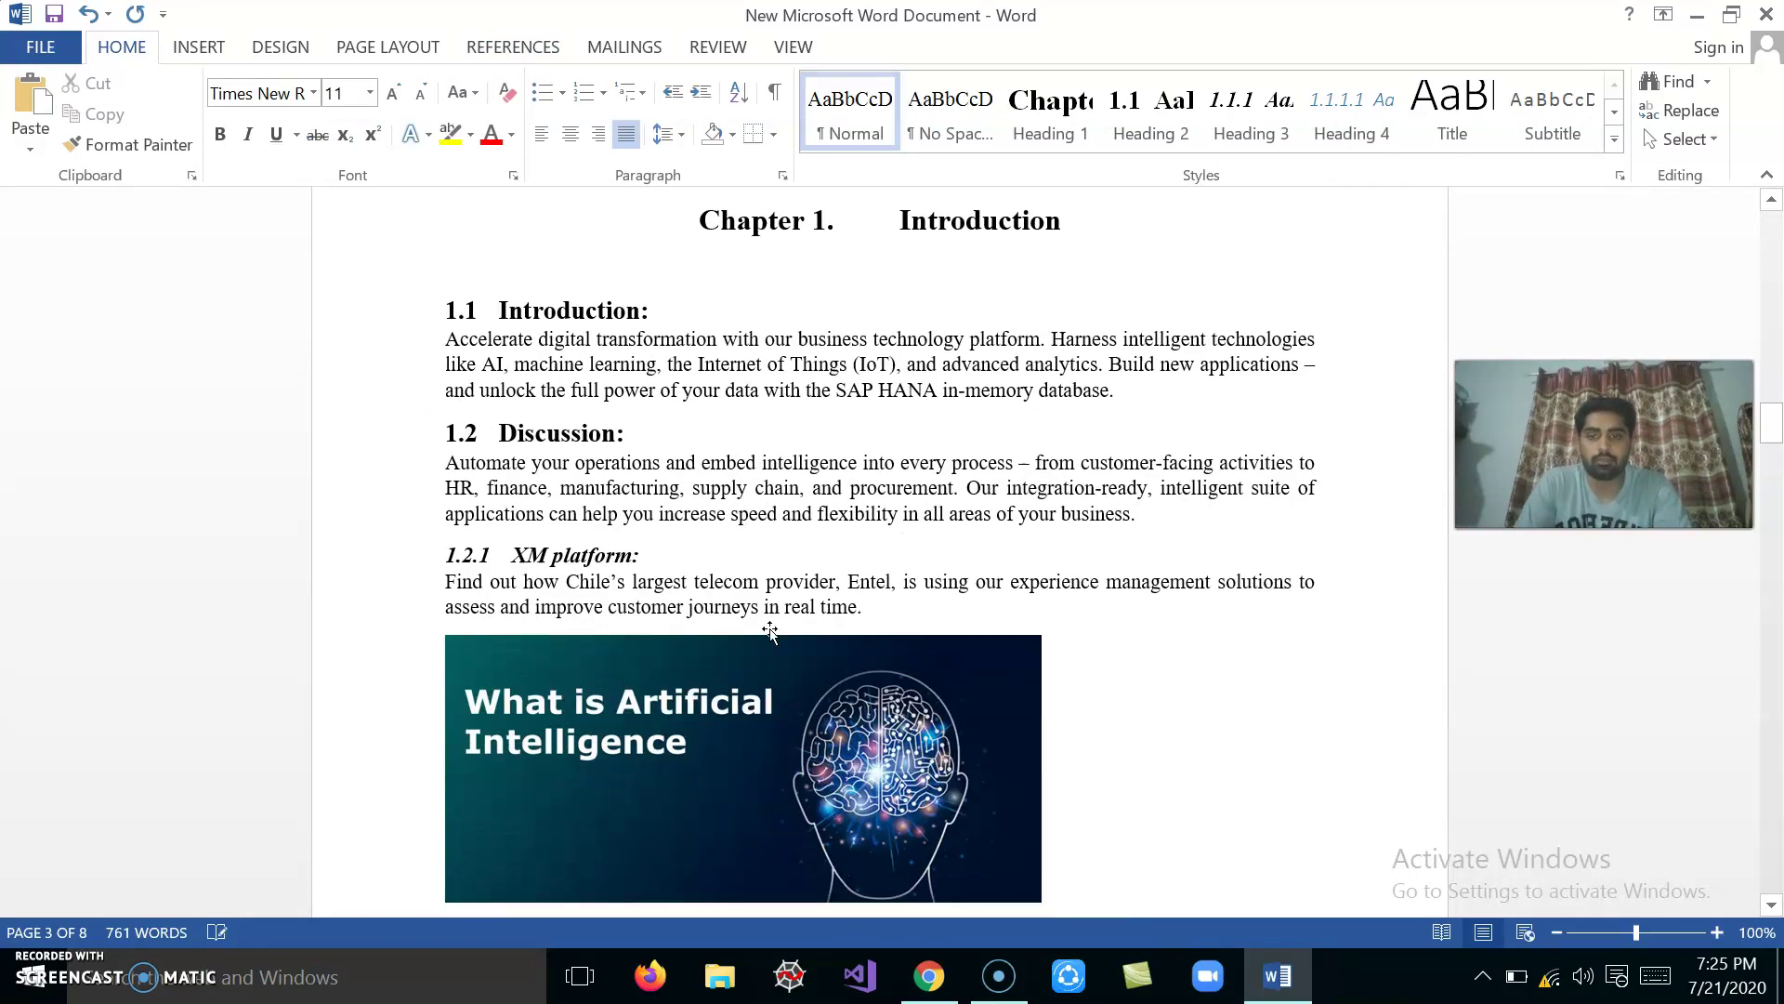
{"action": "scroll", "coordinate": [771, 629], "scroll_direction": "down", "scroll_amount": 2}
{"action": "scroll", "coordinate": [770, 629], "scroll_direction": "down", "scroll_amount": 4}
{"action": "scroll", "coordinate": [771, 629], "scroll_direction": "down", "scroll_amount": 1}
{"action": "scroll", "coordinate": [770, 629], "scroll_direction": "down", "scroll_amount": 2}
{"action": "left_click", "coordinate": [551, 244]}
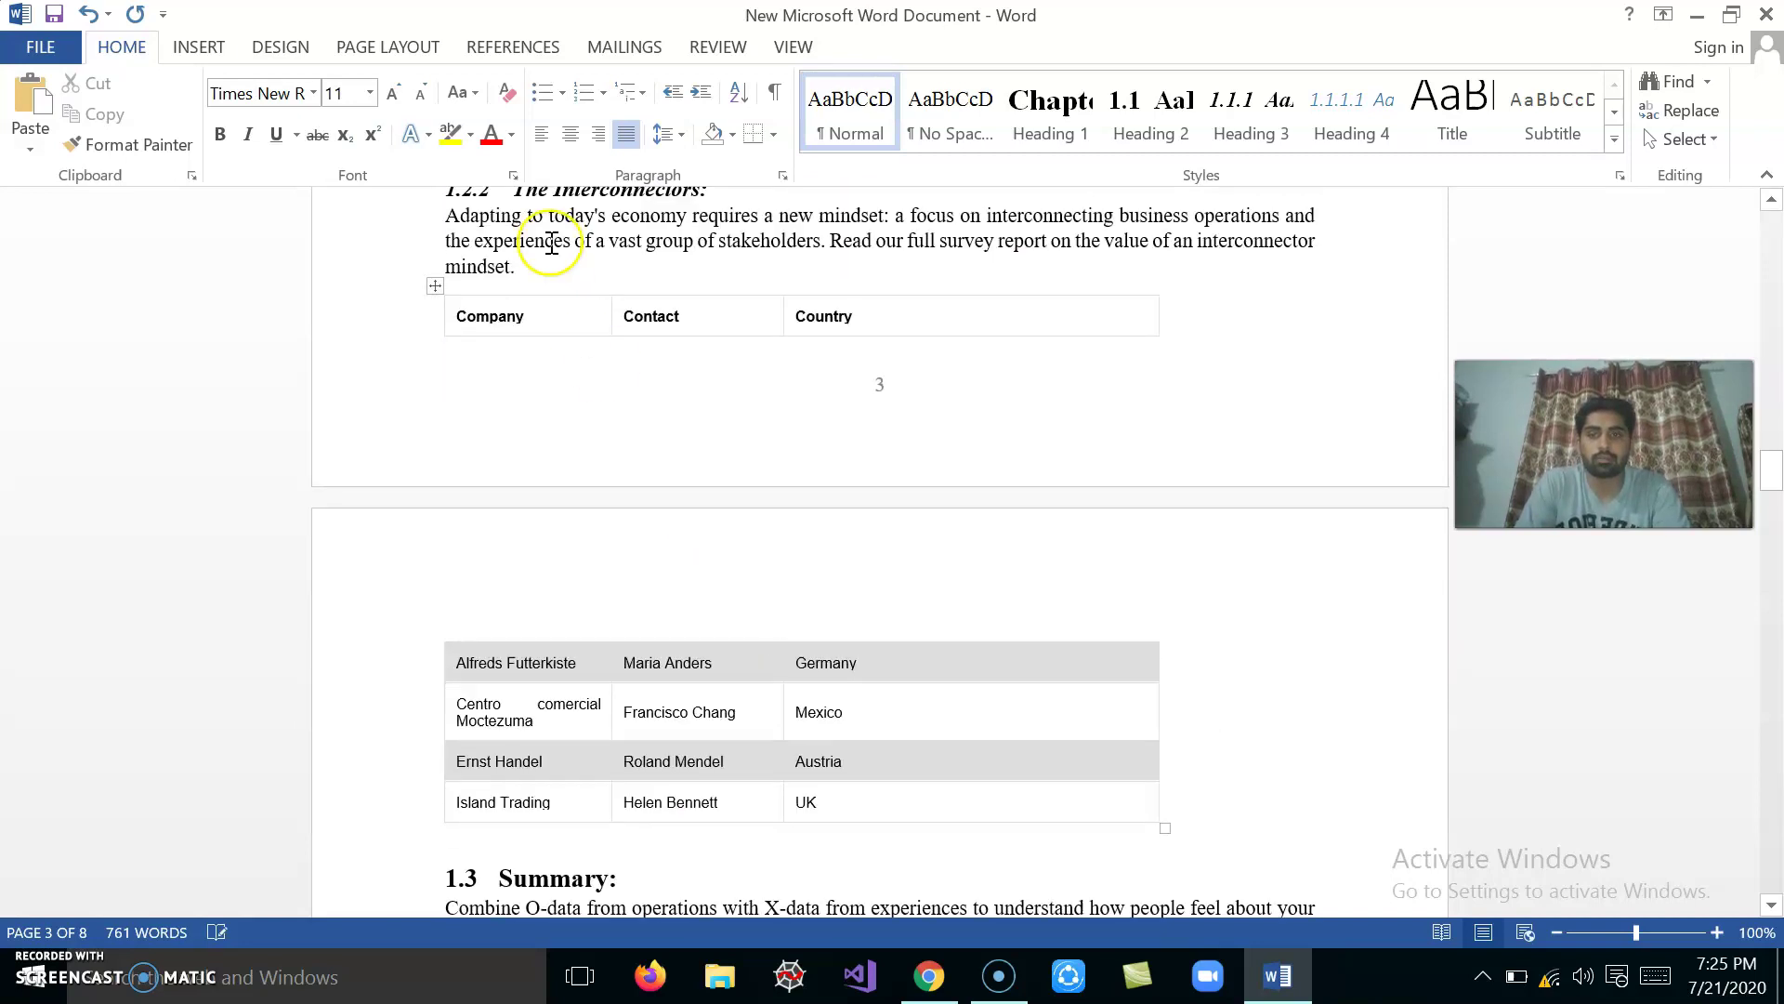
{"action": "left_click", "coordinate": [431, 280]}
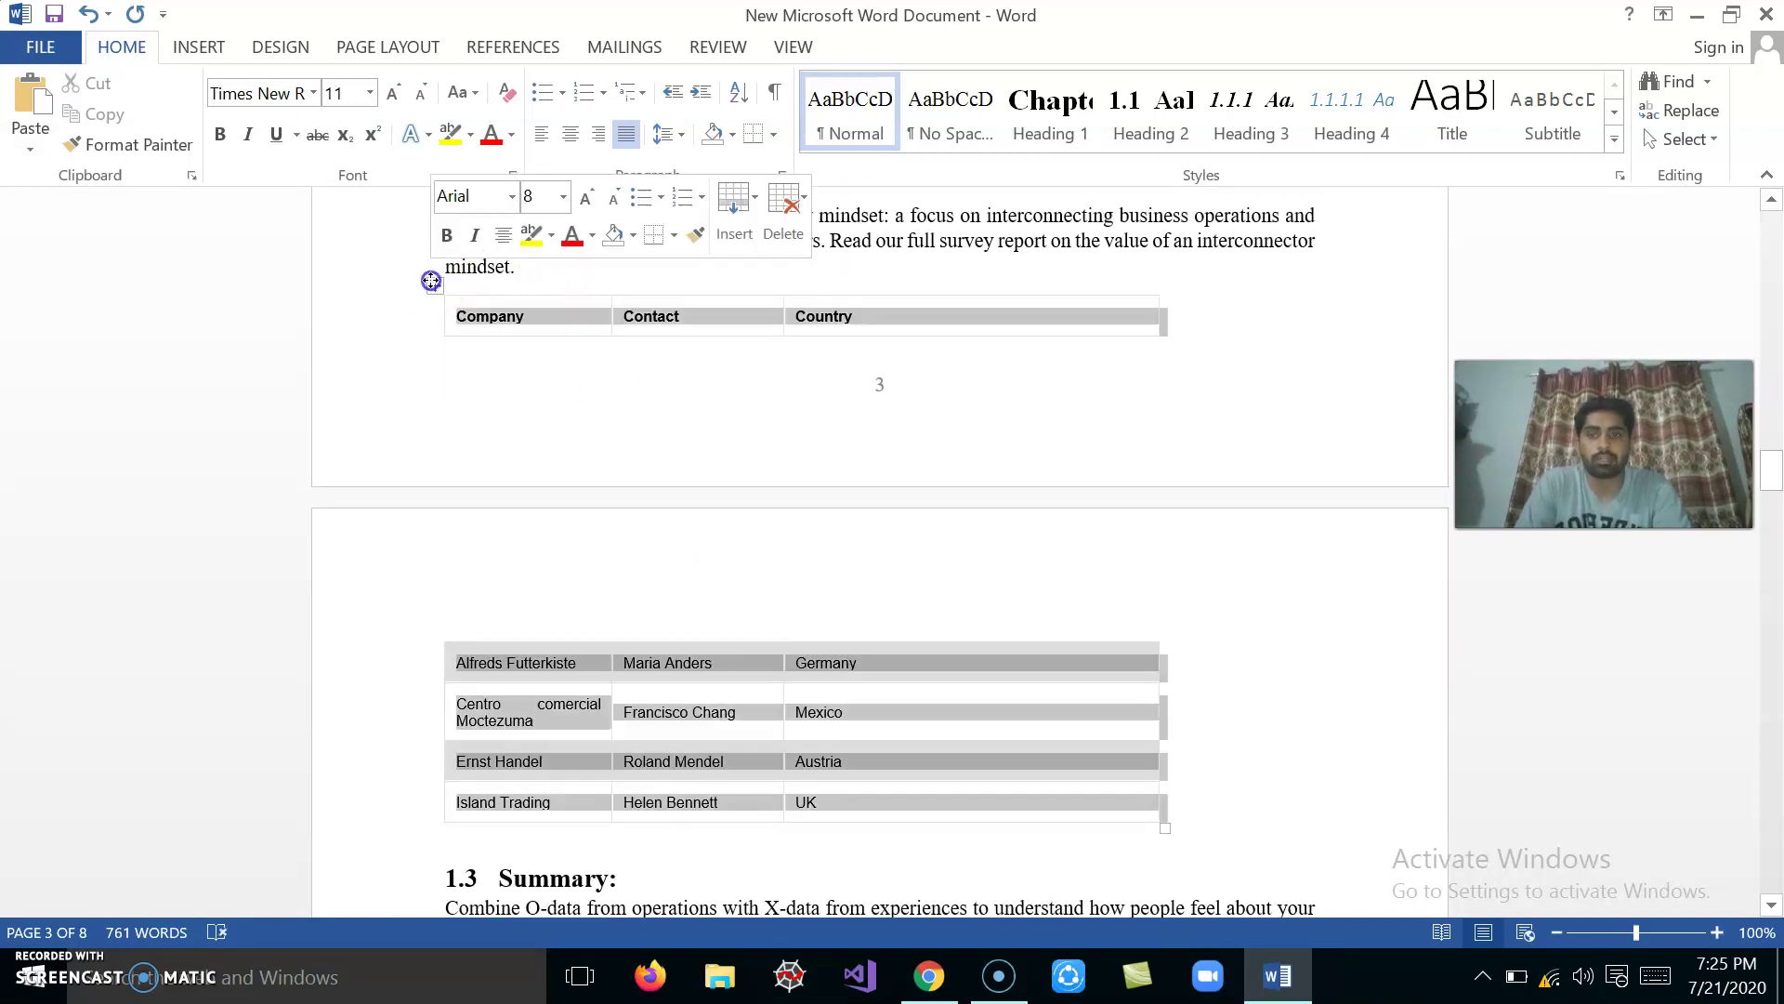
Caption the table 'Table 1: Information Table' using the Table label.
{"action": "left_click", "coordinate": [498, 52]}
{"action": "left_click", "coordinate": [1122, 146]}
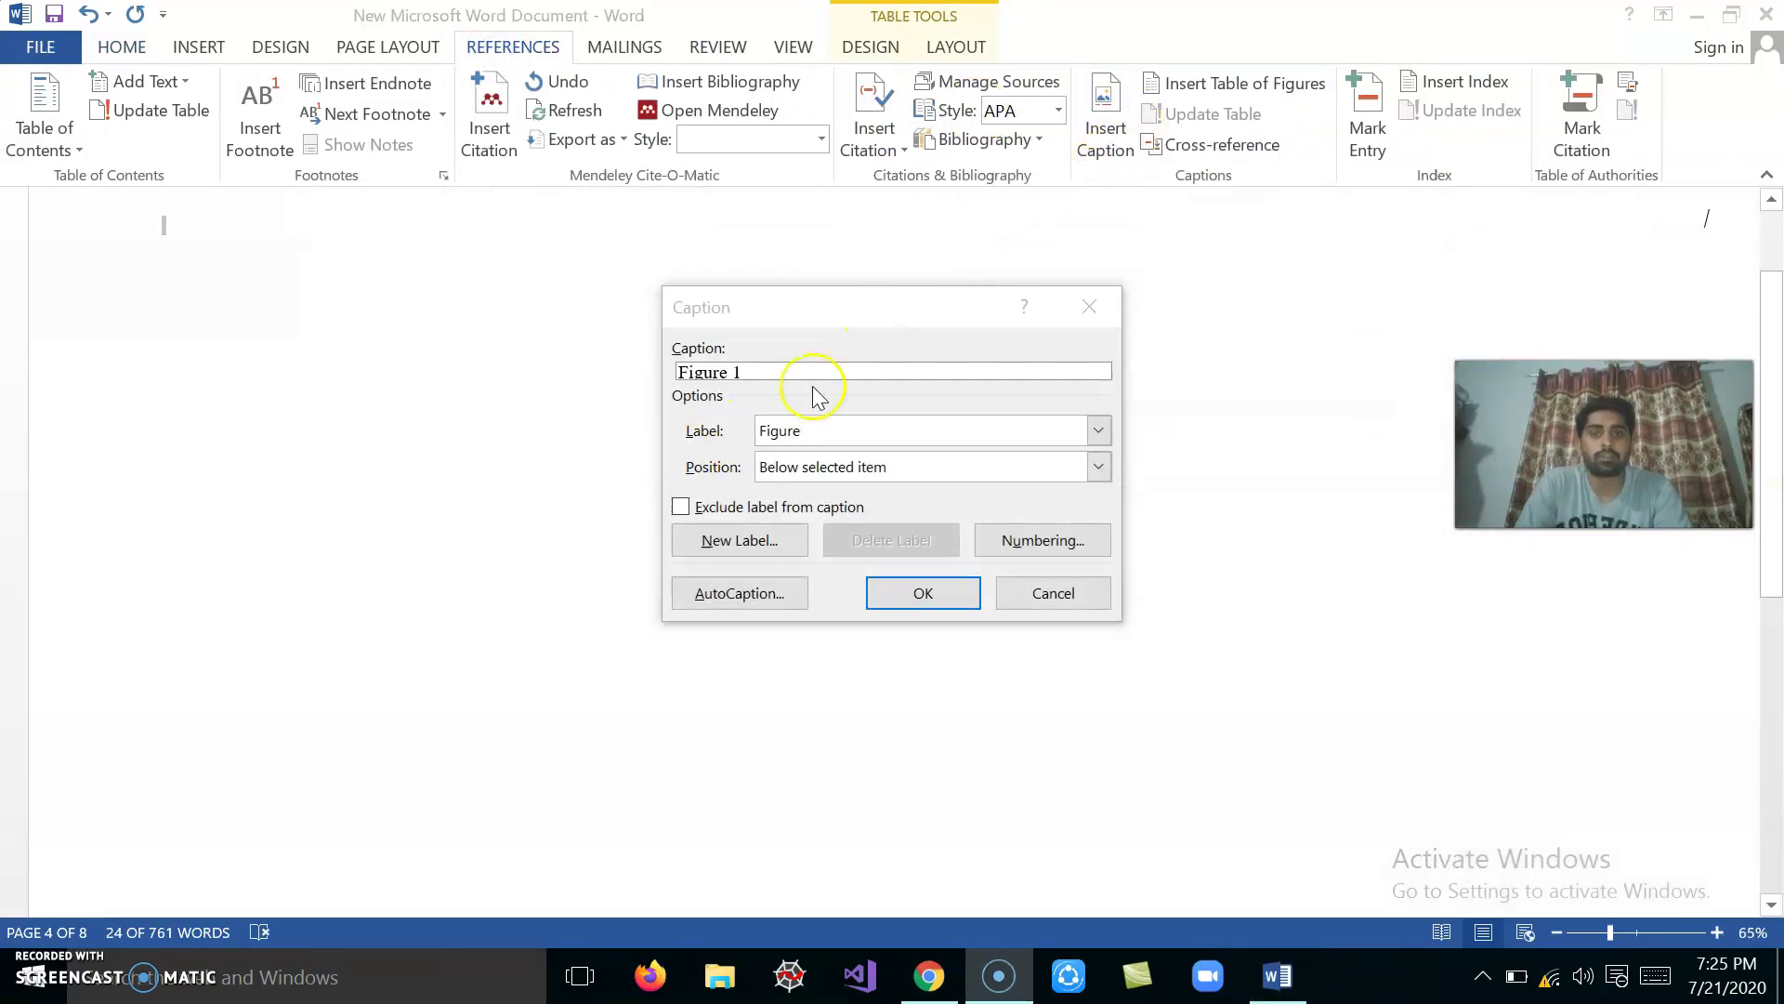
{"action": "left_click", "coordinate": [1098, 430]}
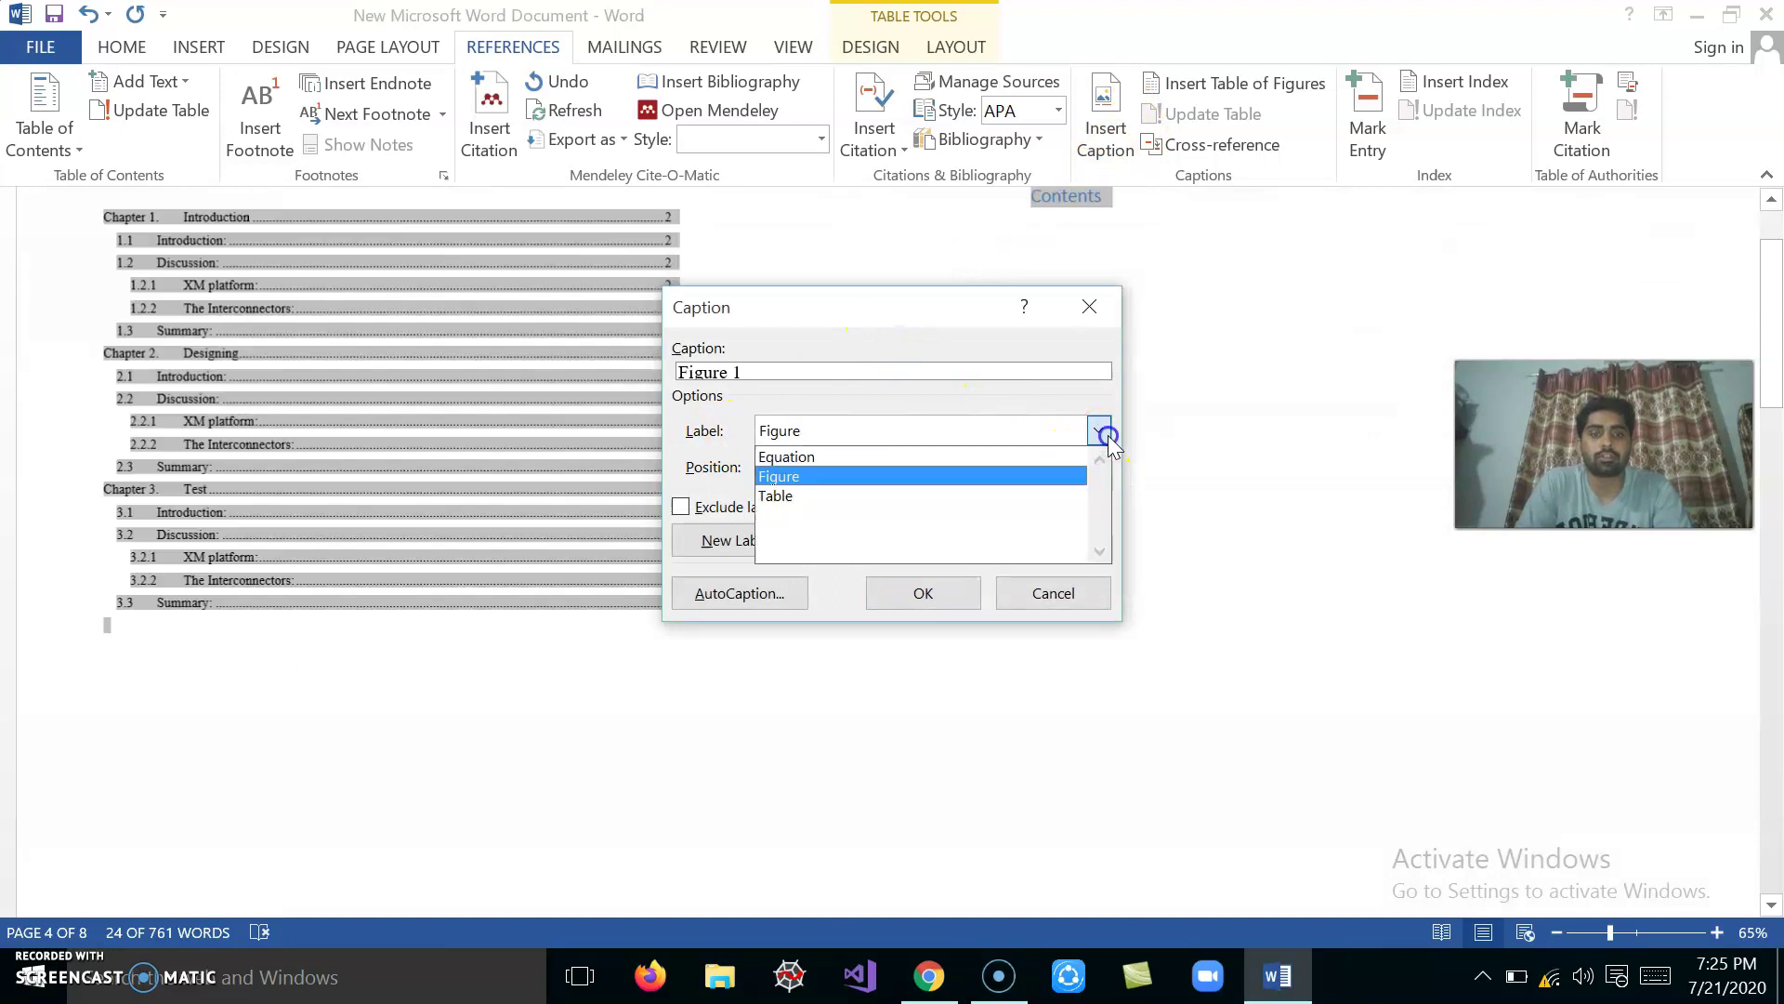
{"action": "left_click_drag", "start_coordinate": [908, 457], "coordinate": [868, 498]}
{"action": "left_click", "coordinate": [868, 498]}
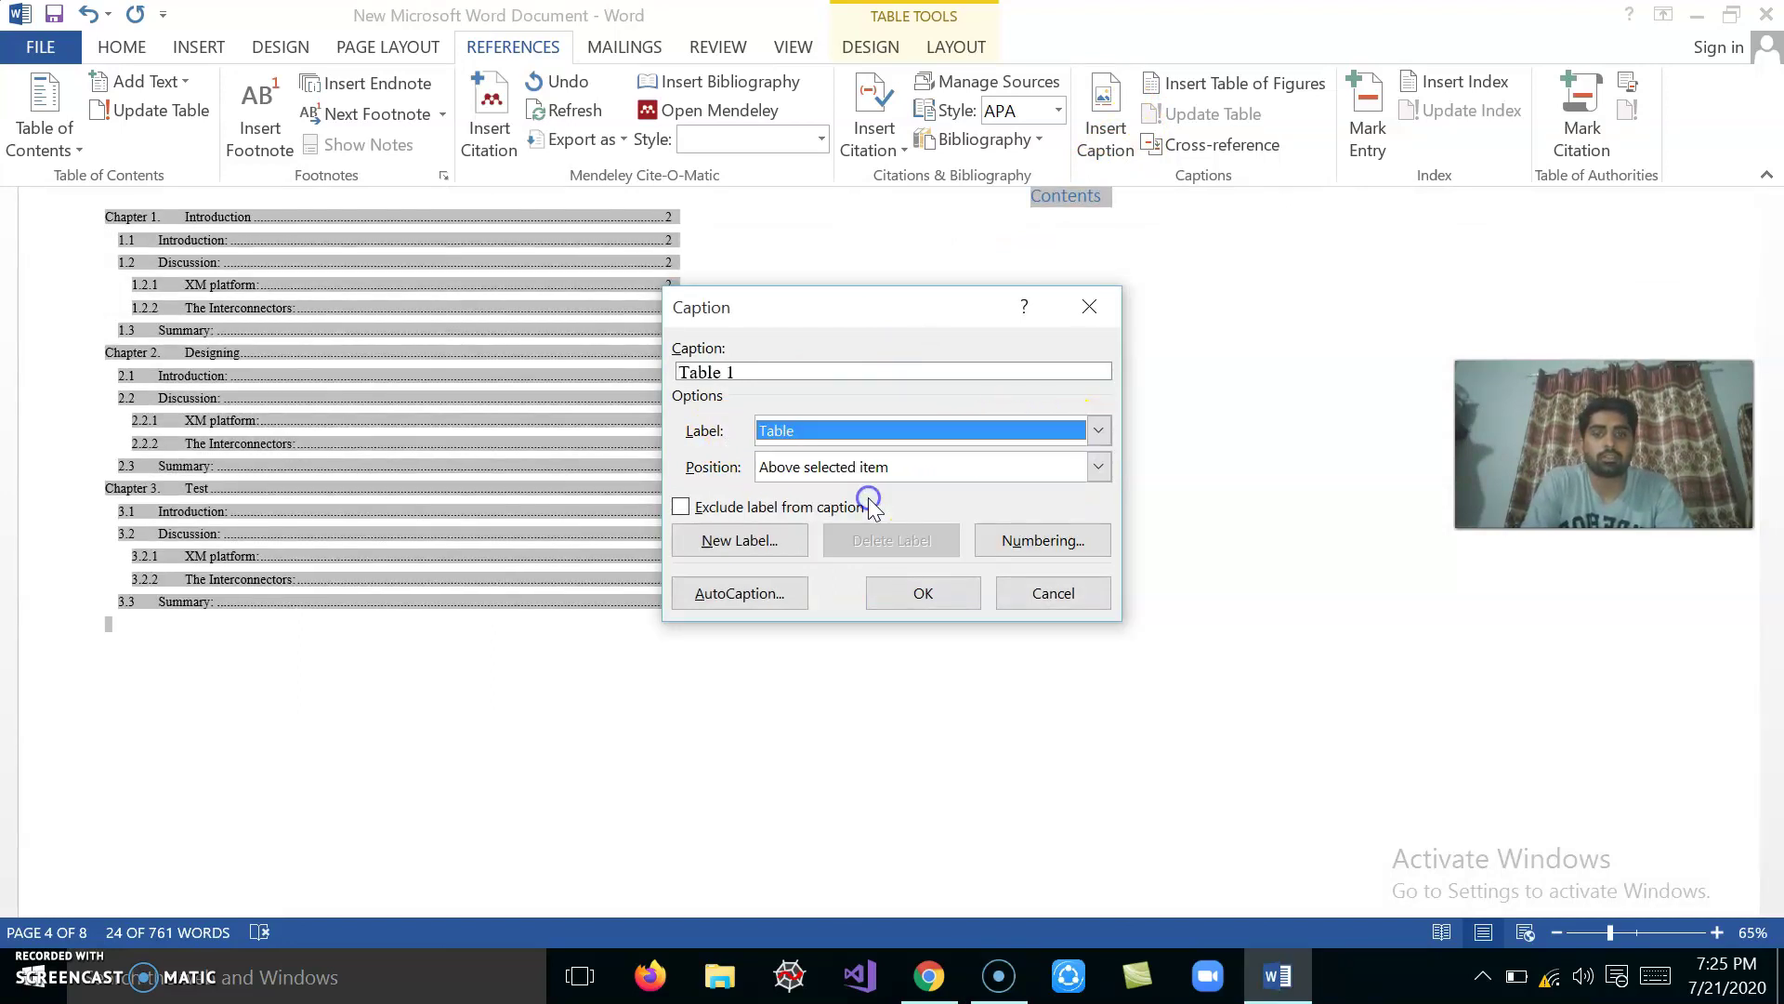
{"action": "left_click", "coordinate": [751, 369]}
{"action": "type", "text": ":"}
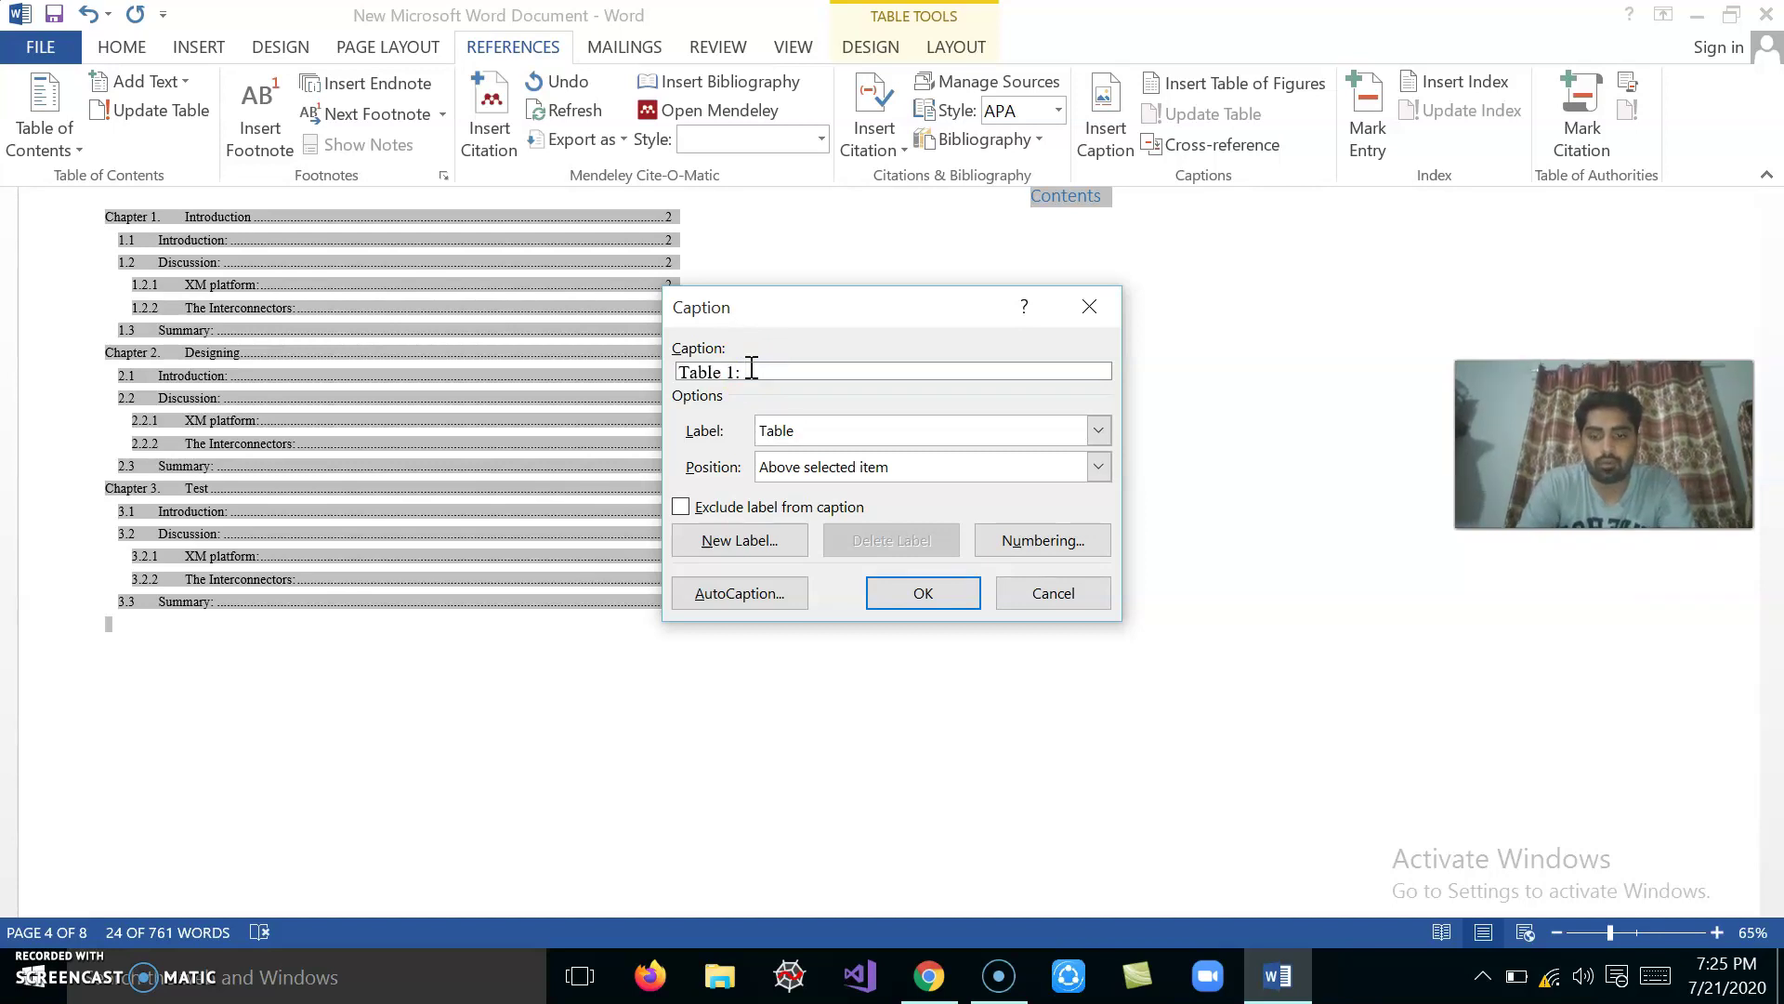
{"action": "type", "text": "T"}
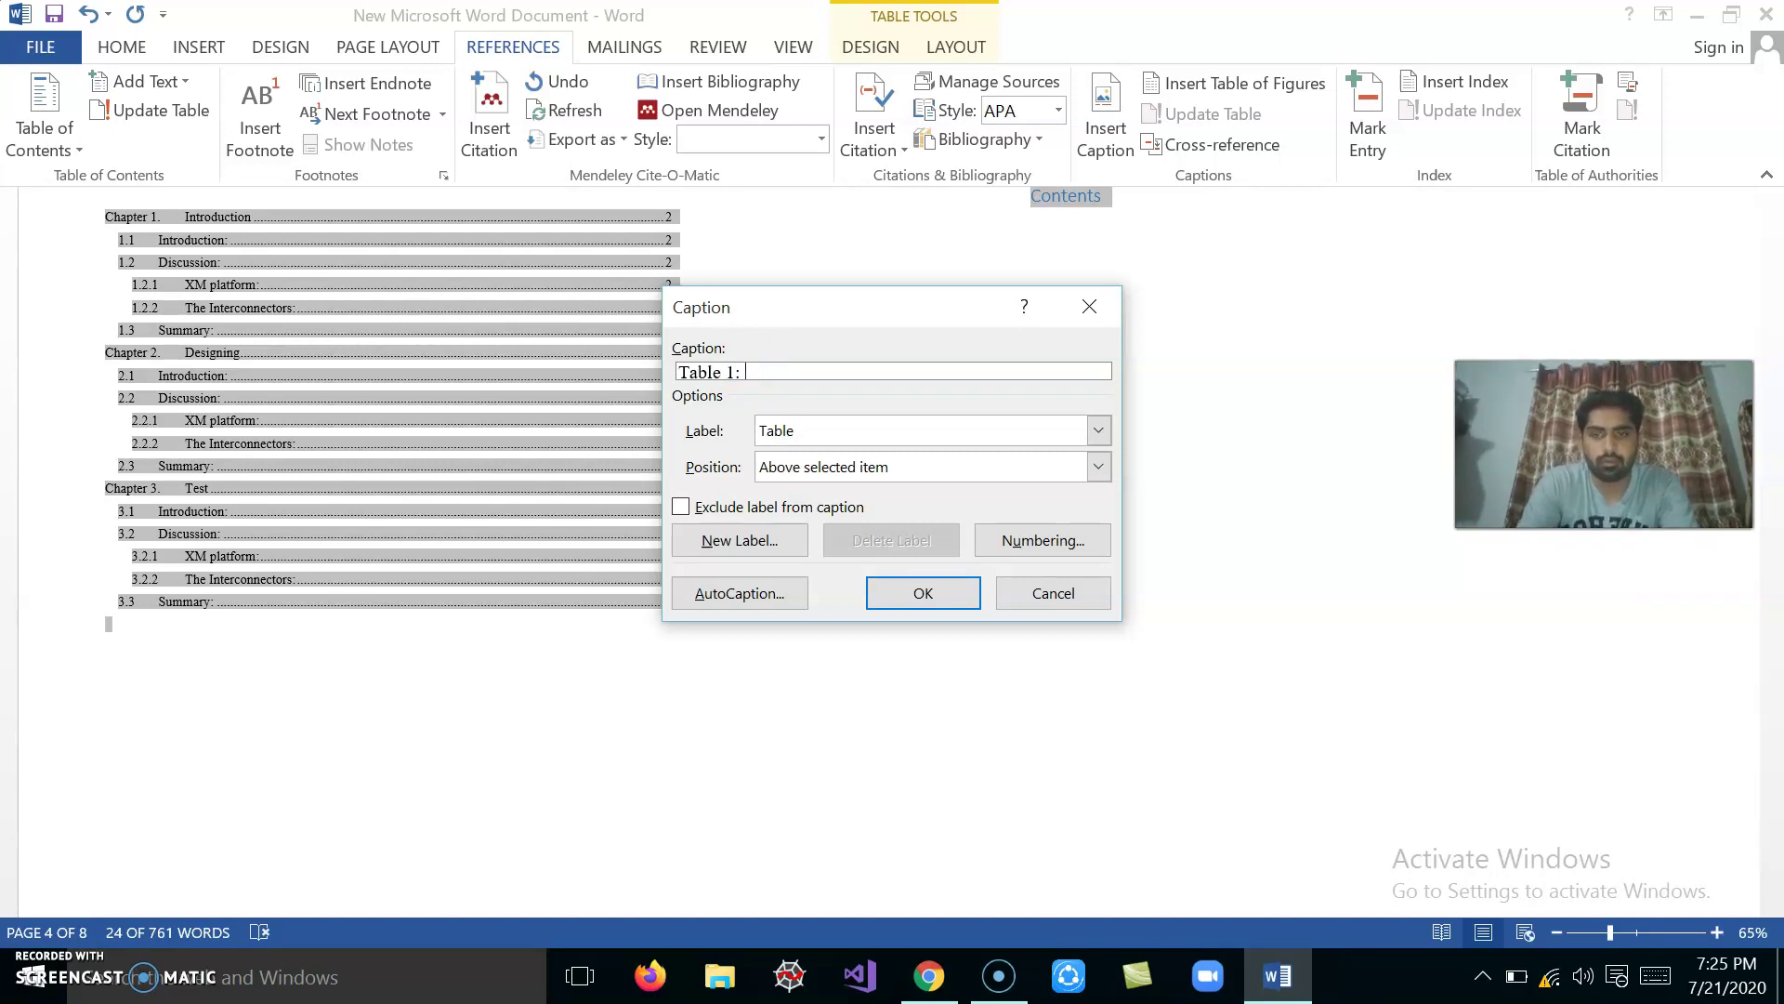
{"action": "type", "text": "nform"}
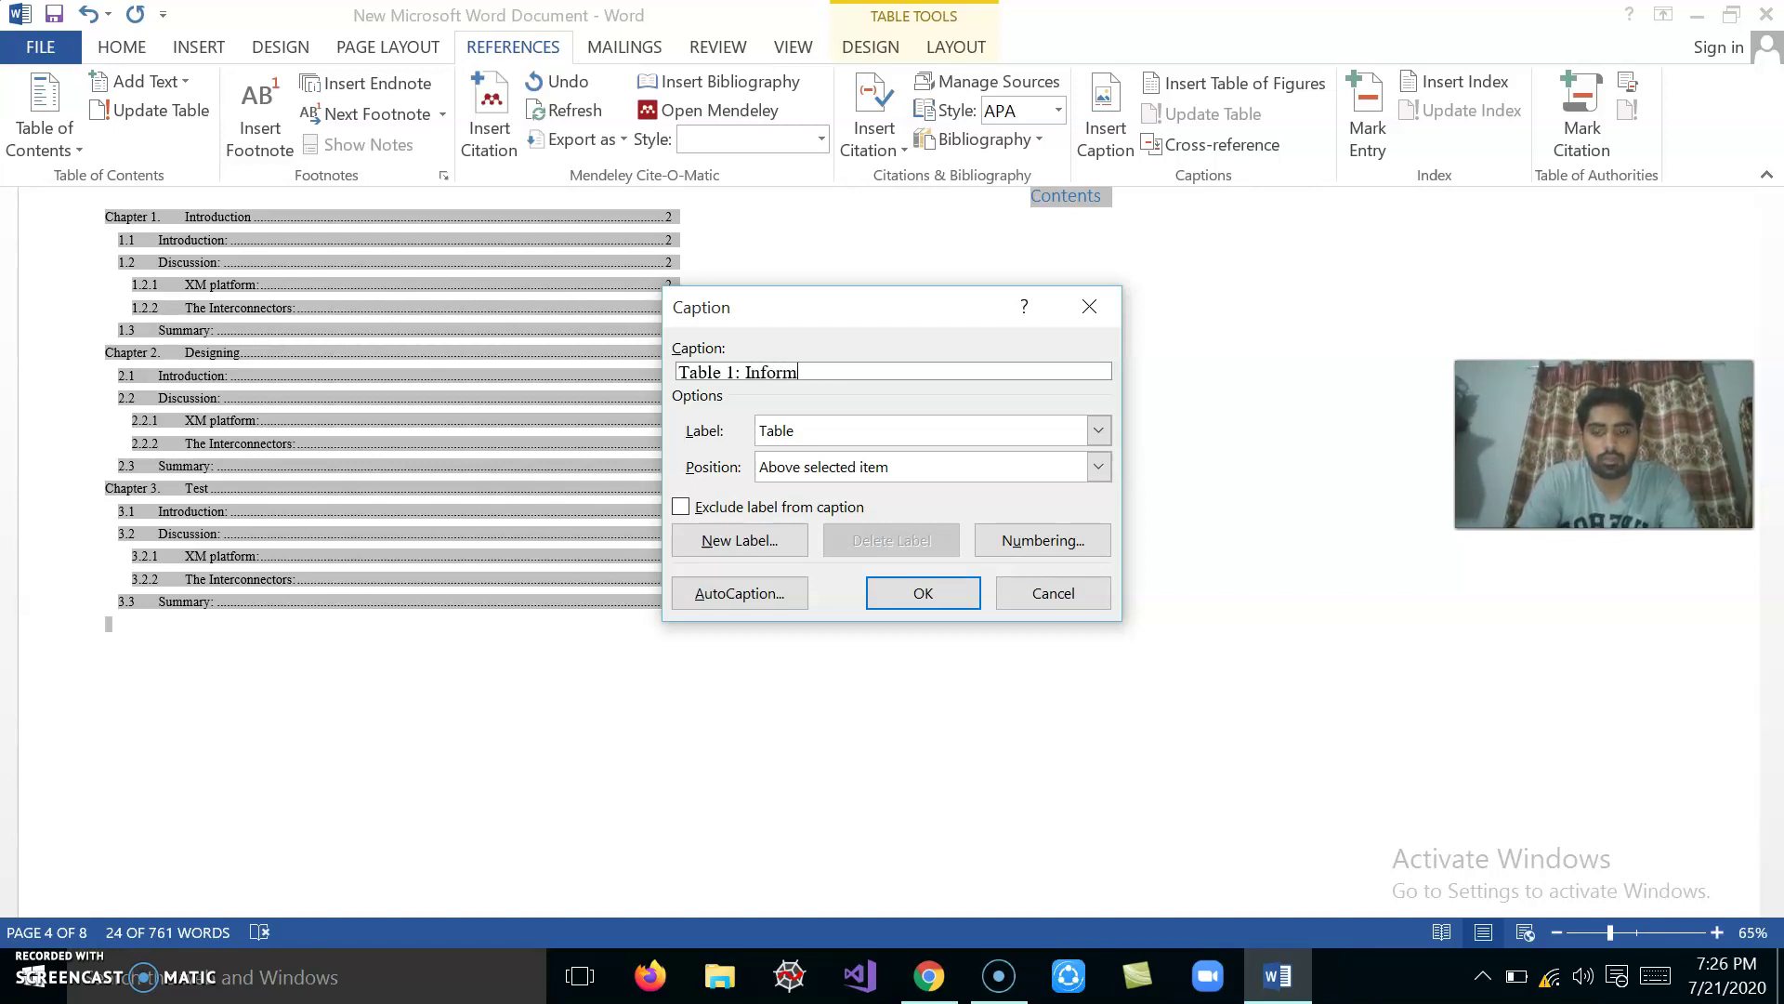
{"action": "type", "text": "ation Table"}
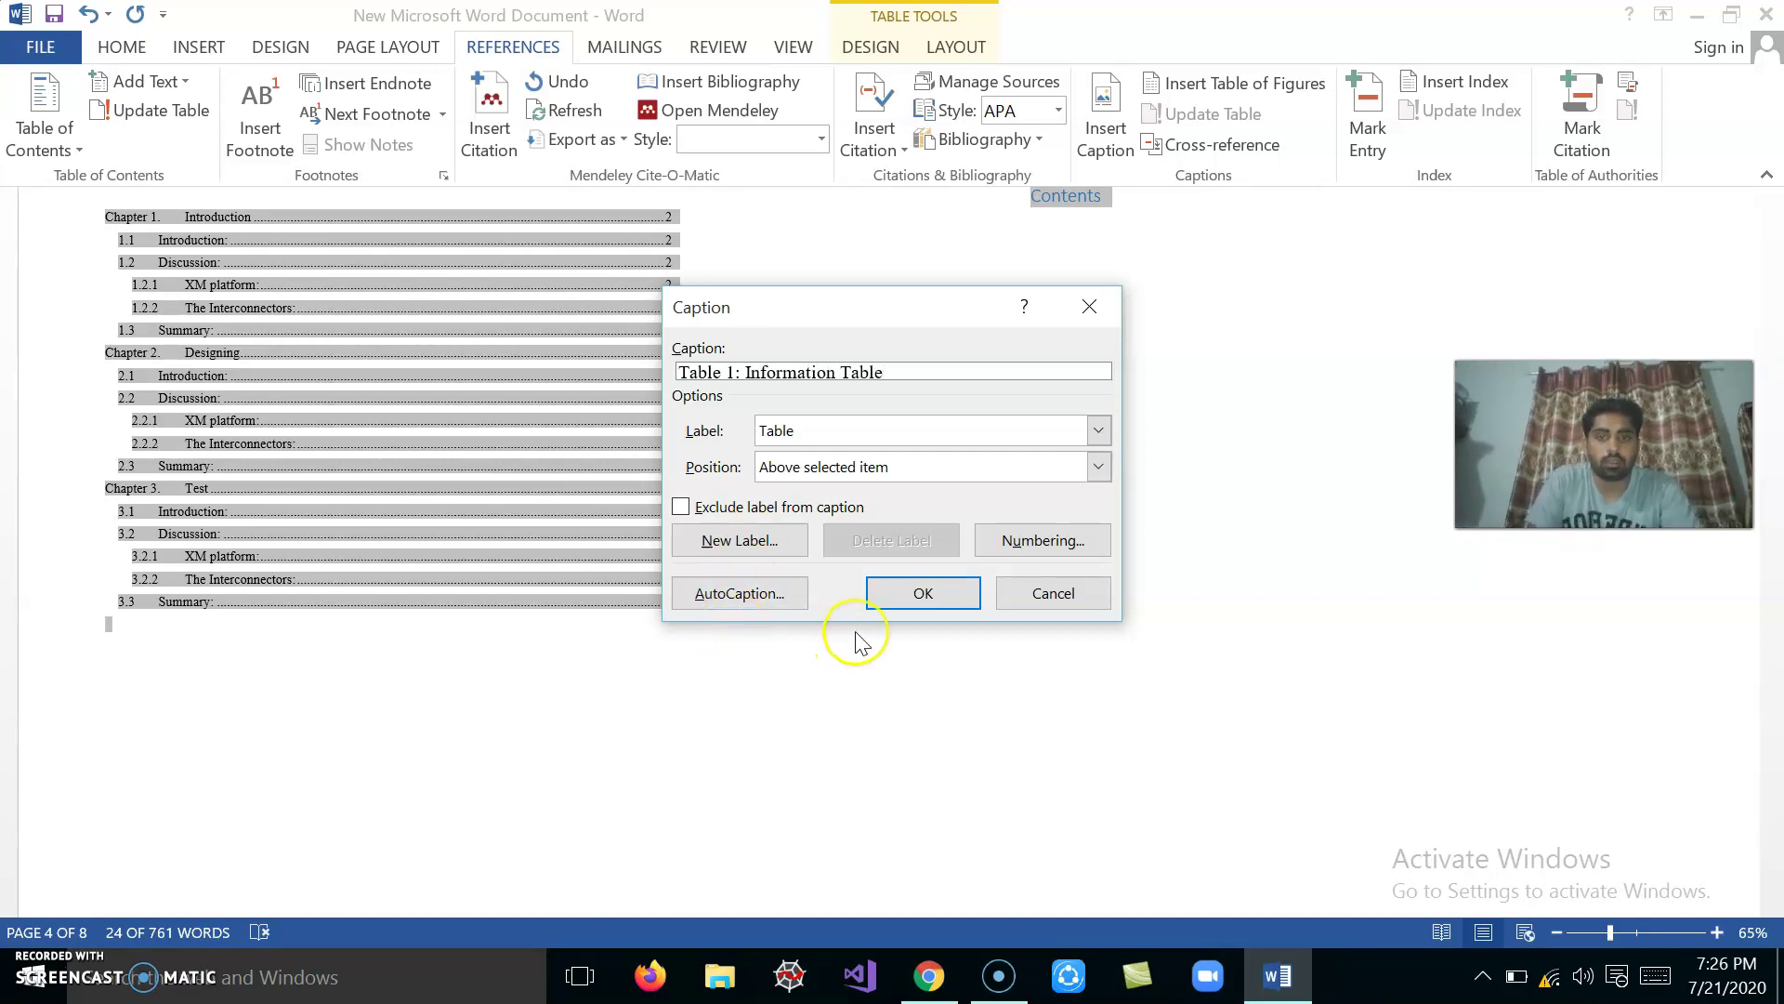
{"action": "left_click", "coordinate": [907, 605]}
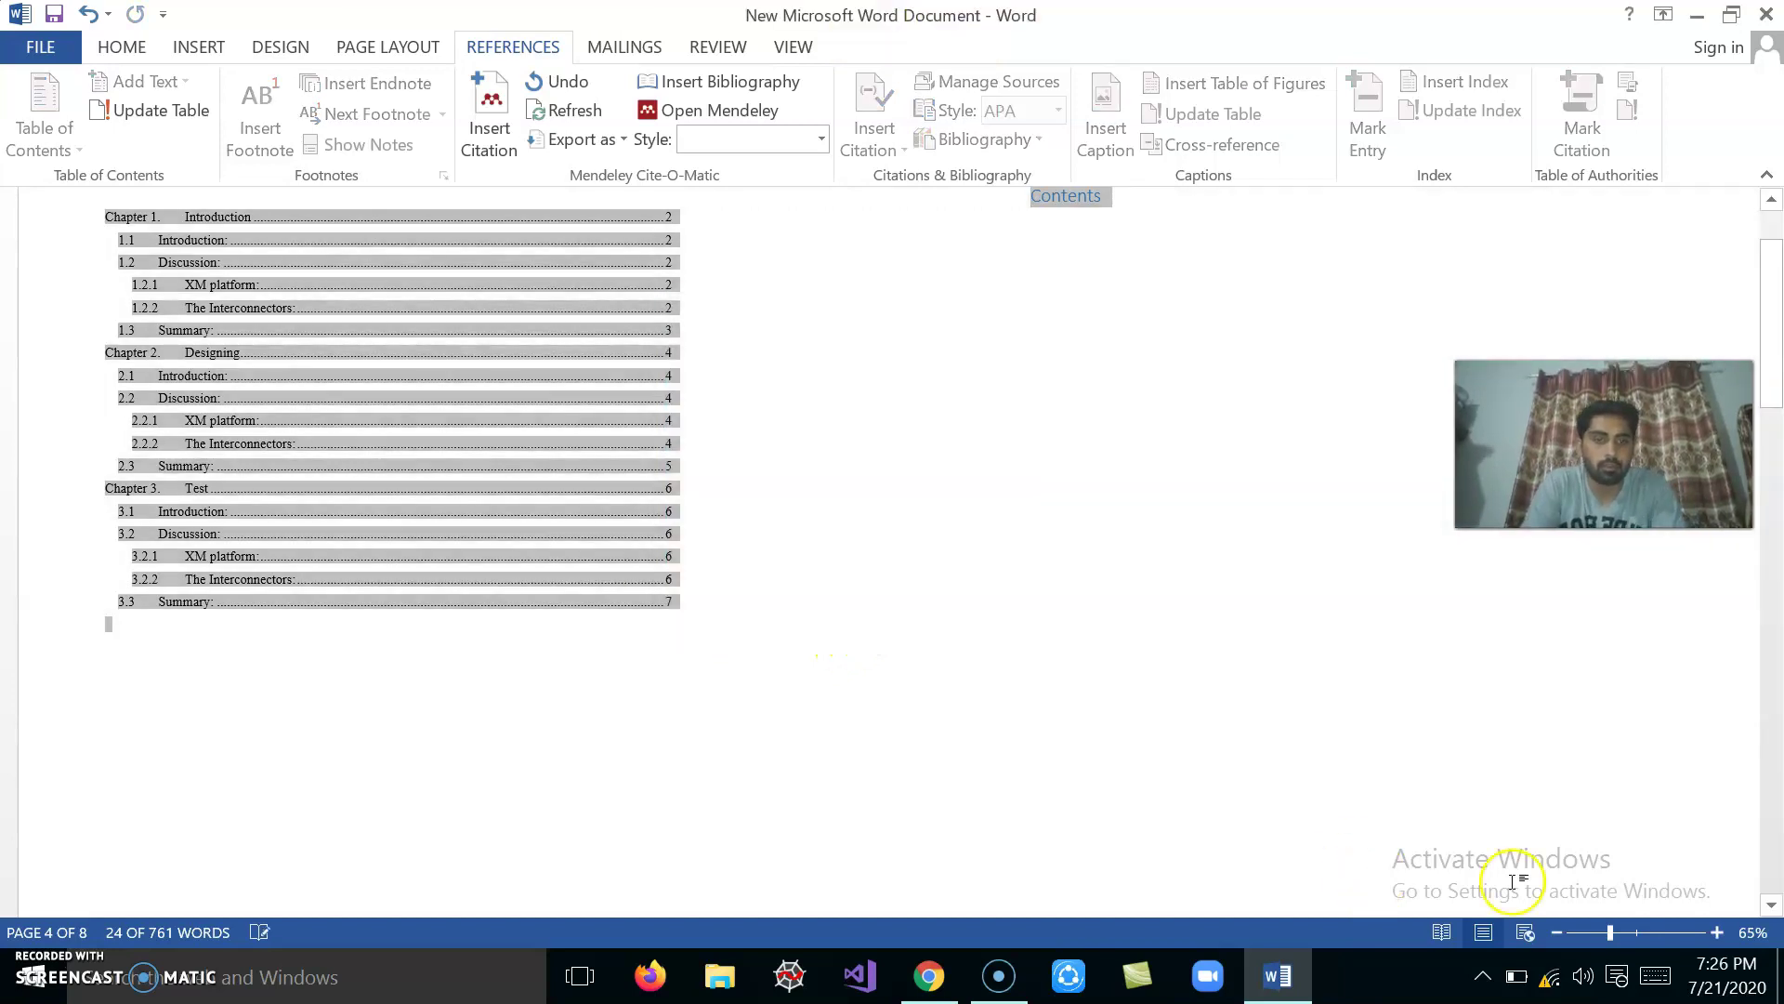
Reset zoom to 100% and re-caption the Company–Contact–Country table 'Table 1: Information'.
{"action": "left_click", "coordinate": [1636, 934]}
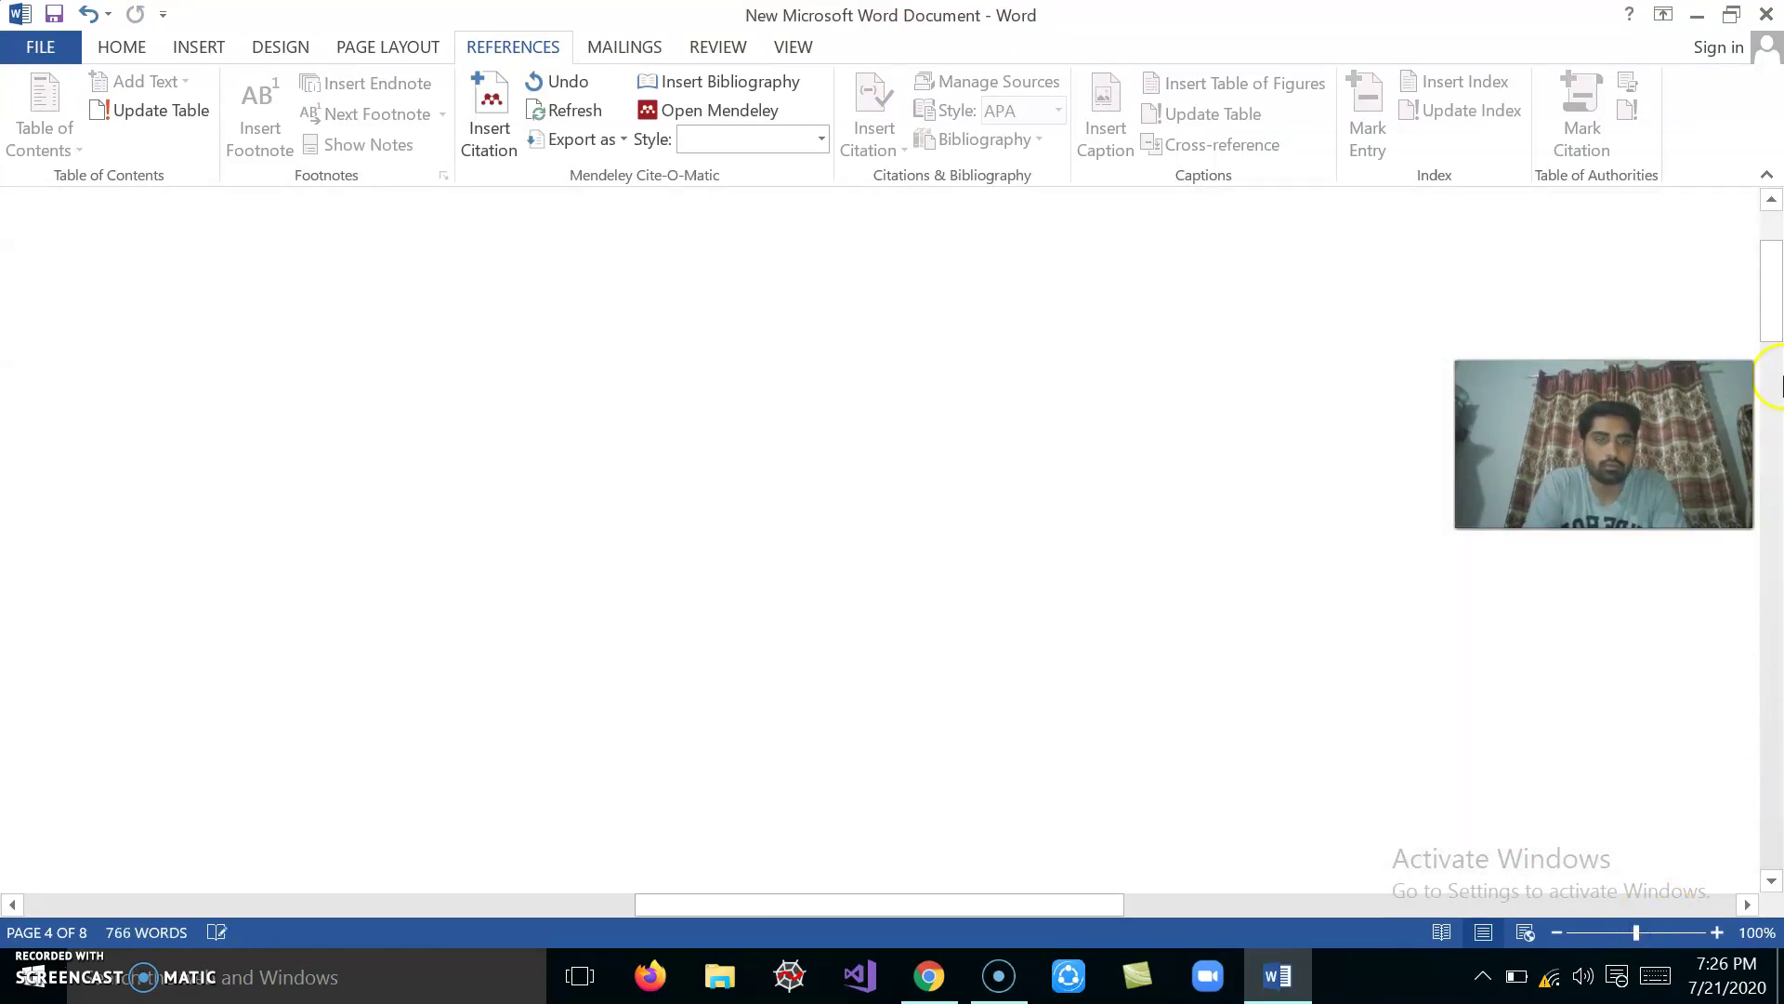
{"action": "left_click", "coordinate": [1771, 292]}
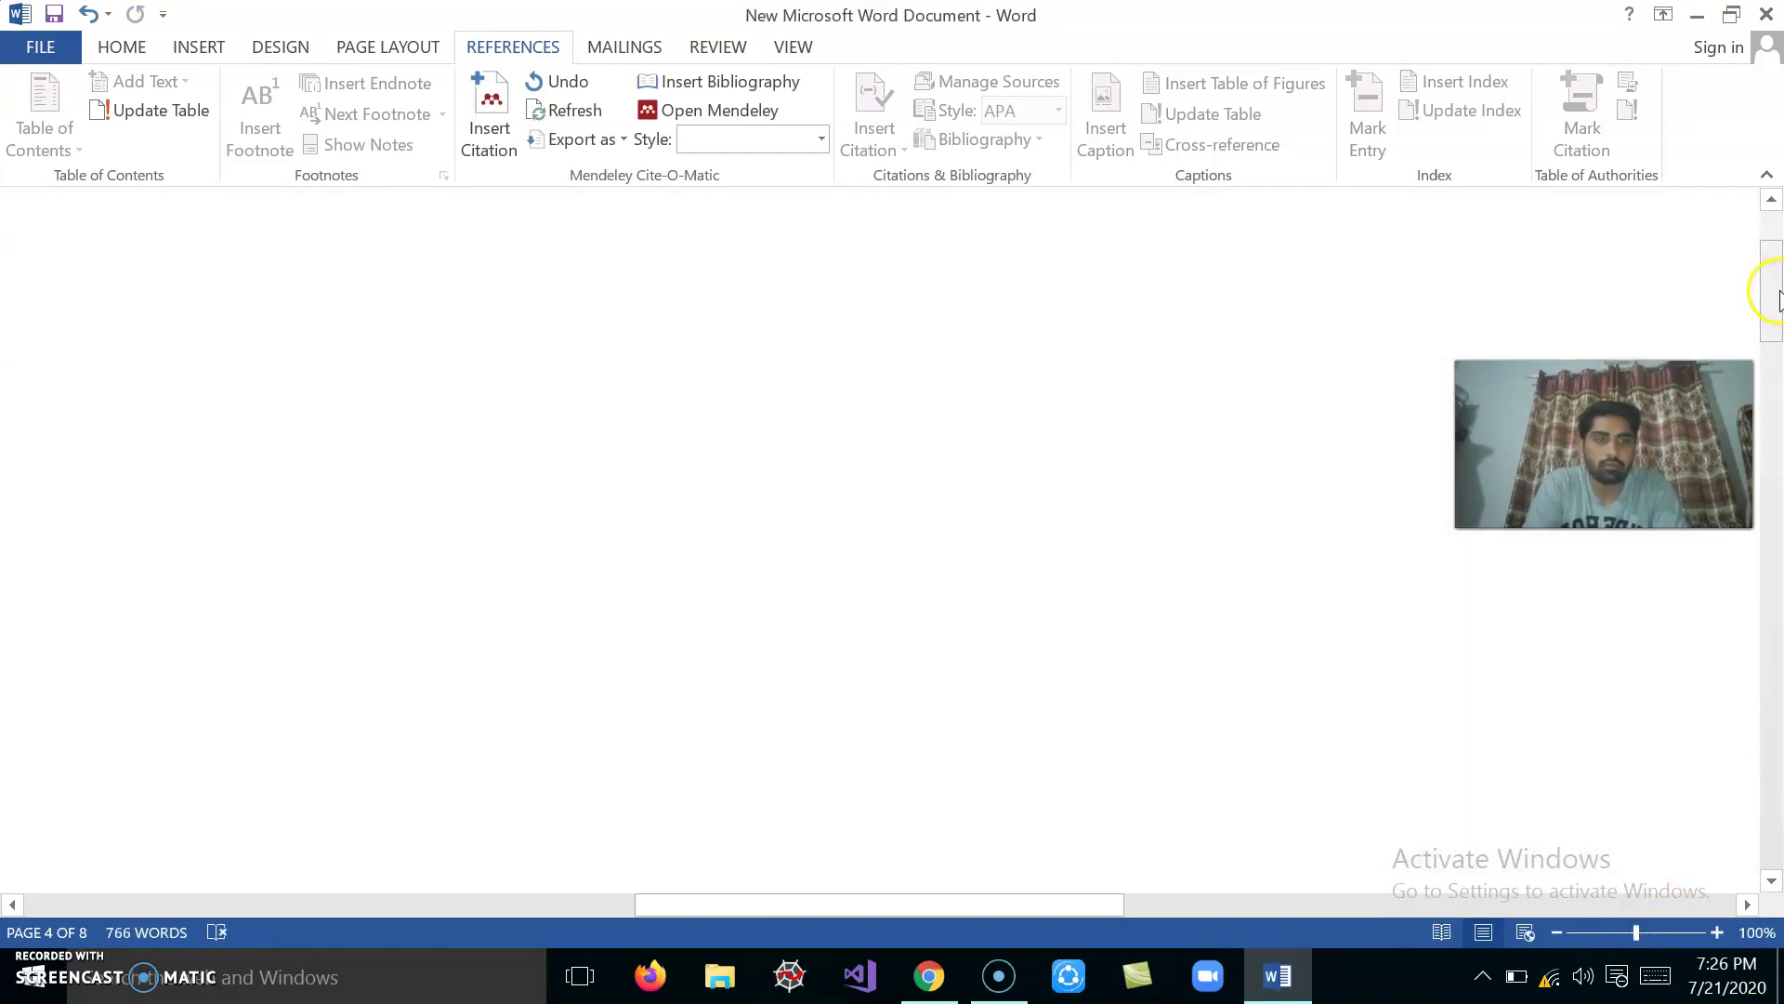
{"action": "left_click_drag", "start_coordinate": [1778, 299], "coordinate": [1771, 567]}
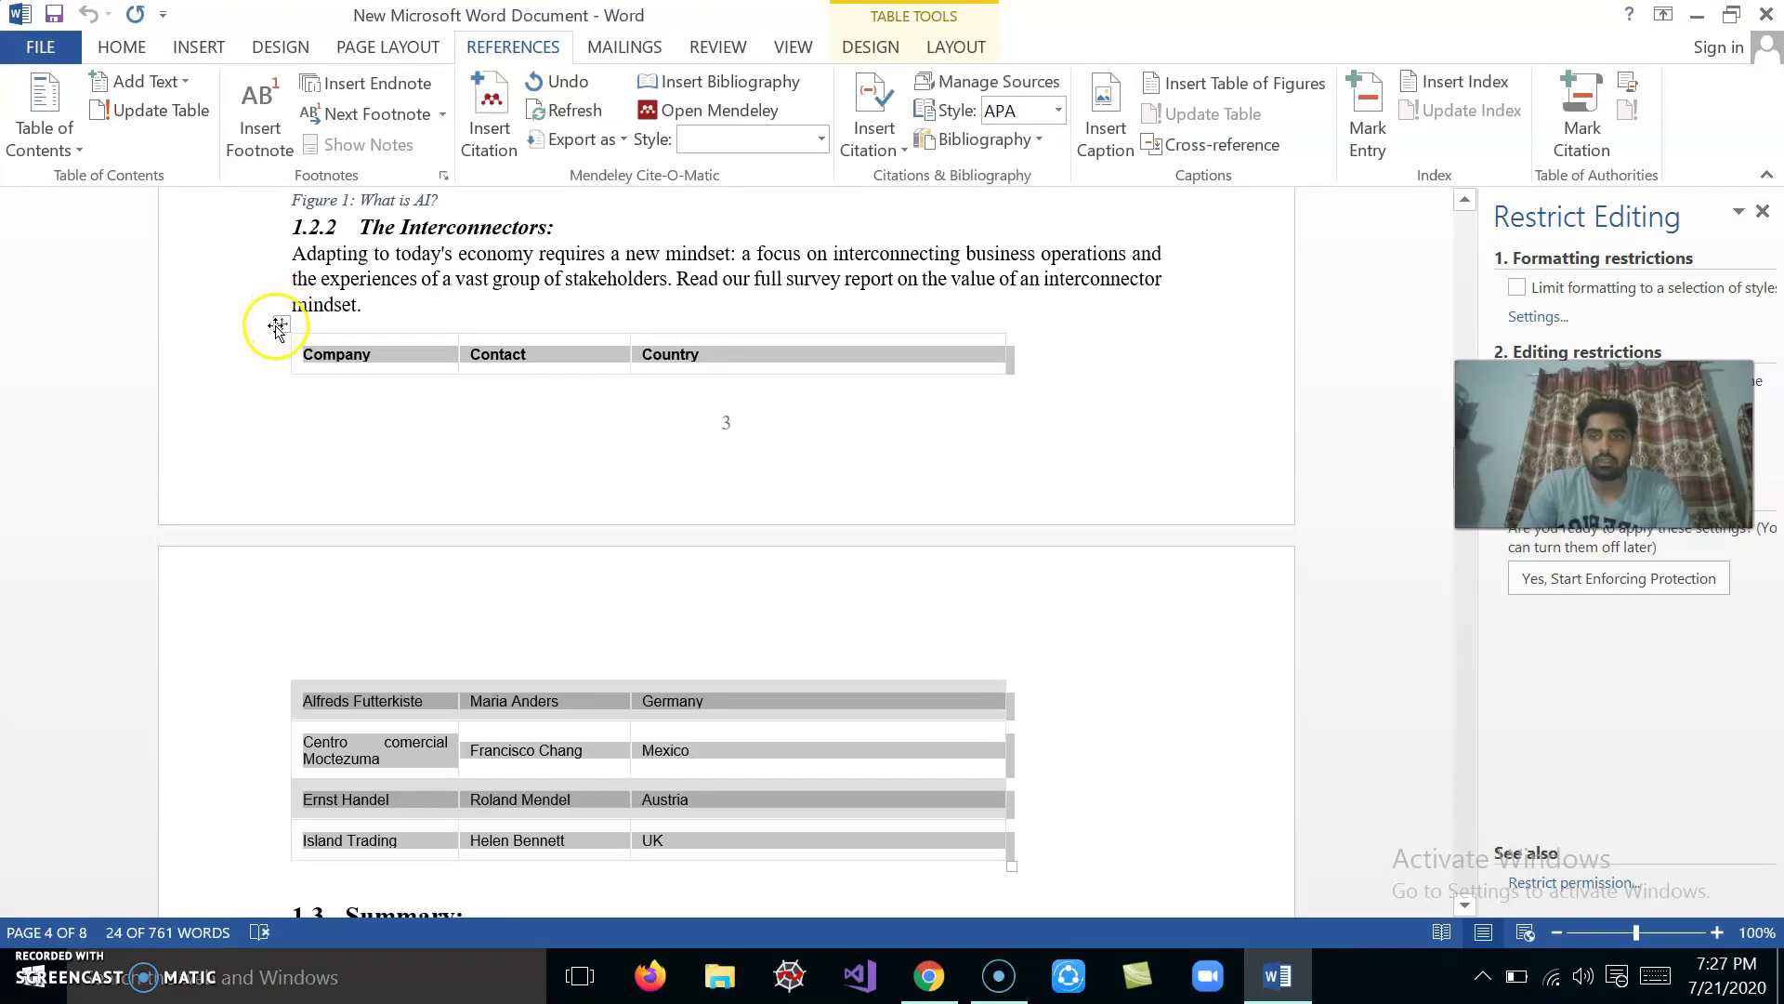
{"action": "left_click", "coordinate": [281, 326]}
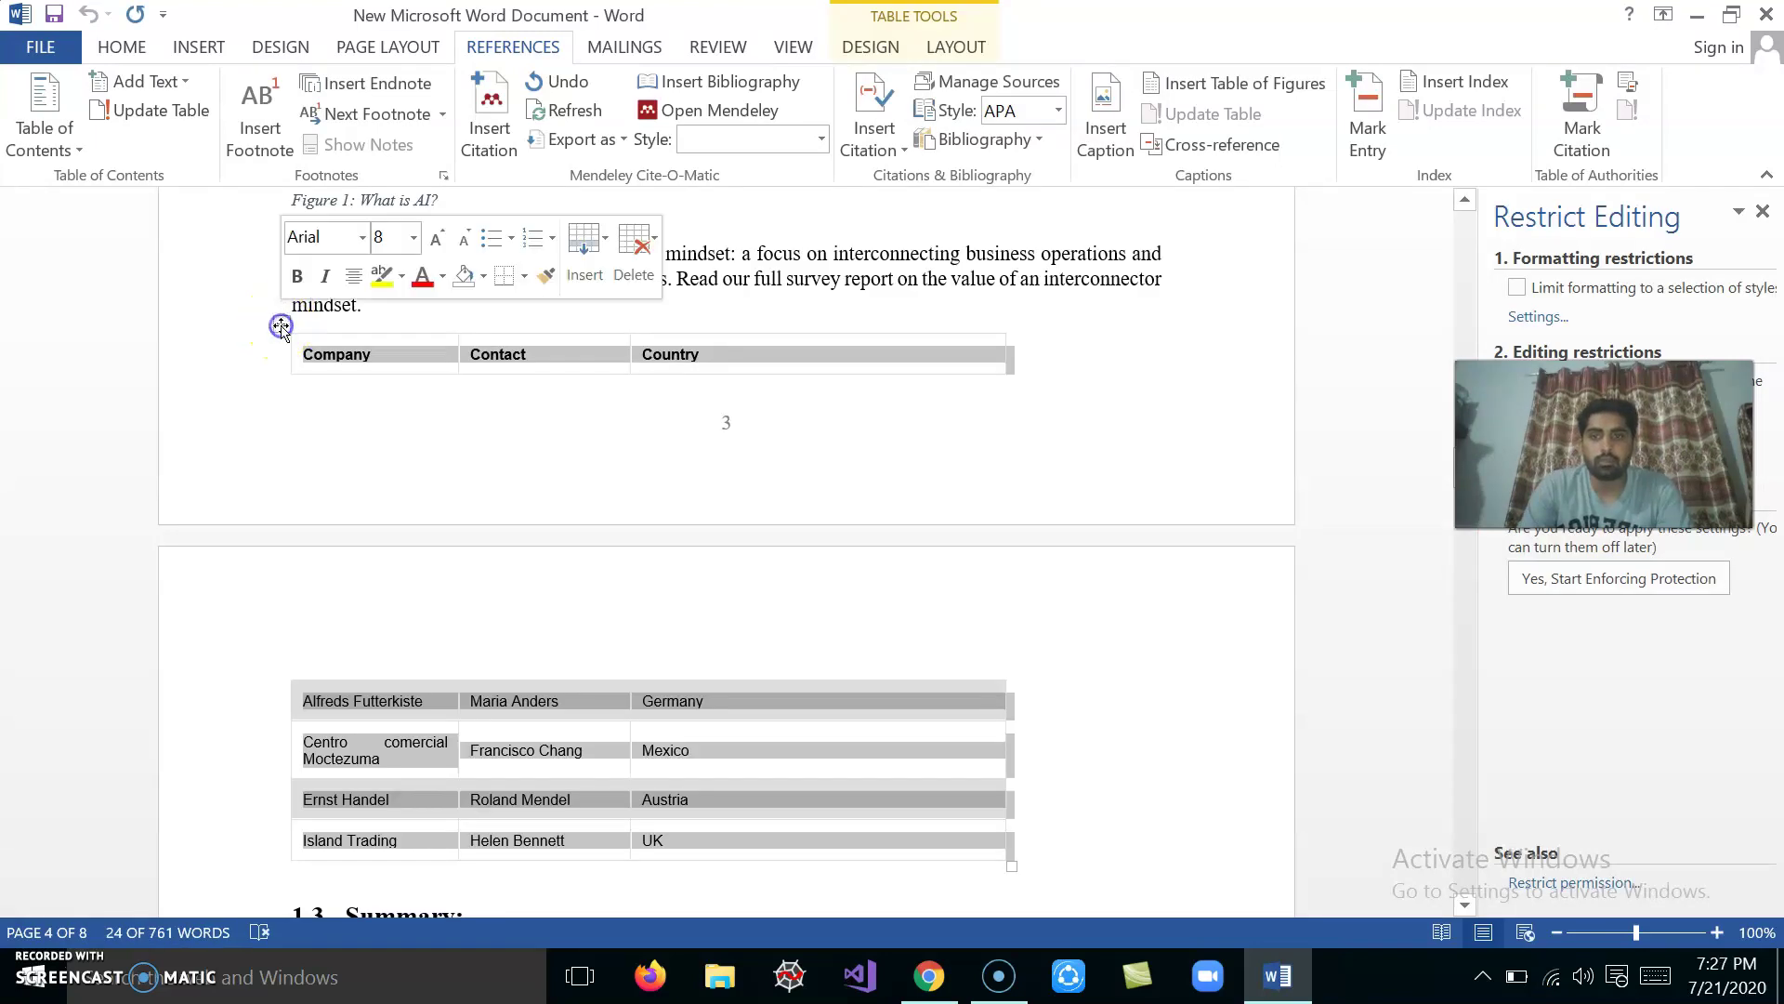
{"action": "left_click", "coordinate": [1112, 104]}
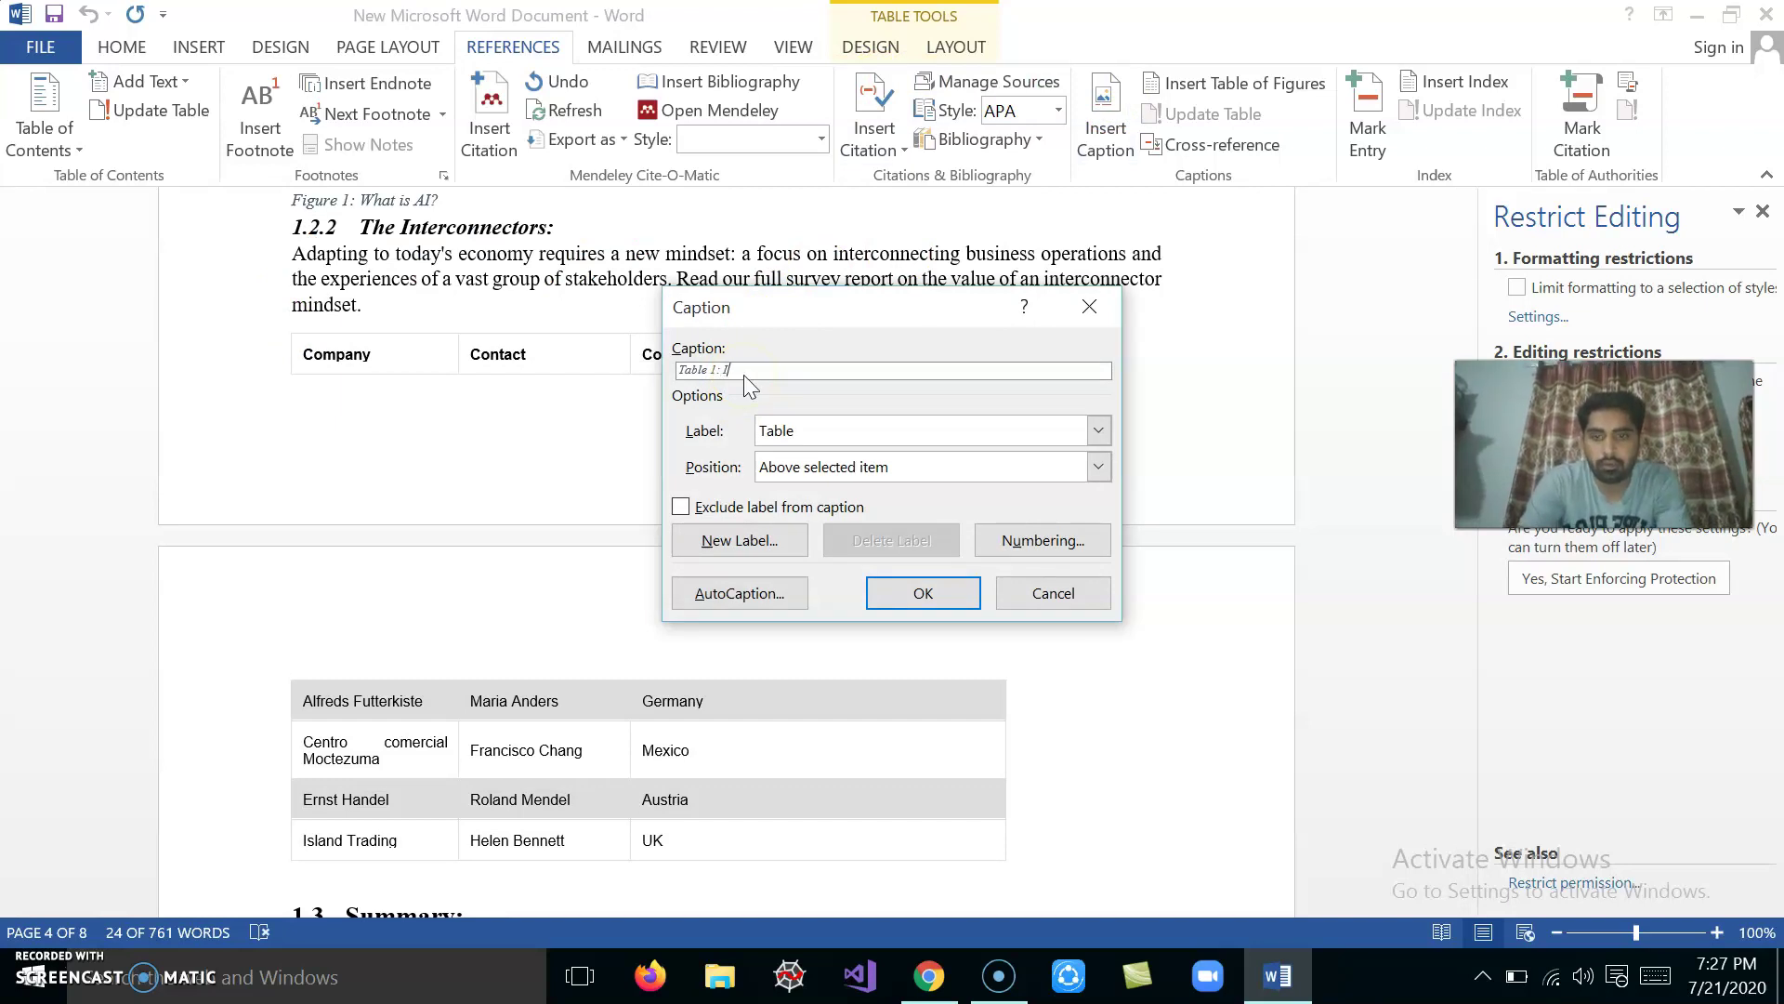
{"action": "type", "text": "tion"}
{"action": "left_click", "coordinate": [925, 598]}
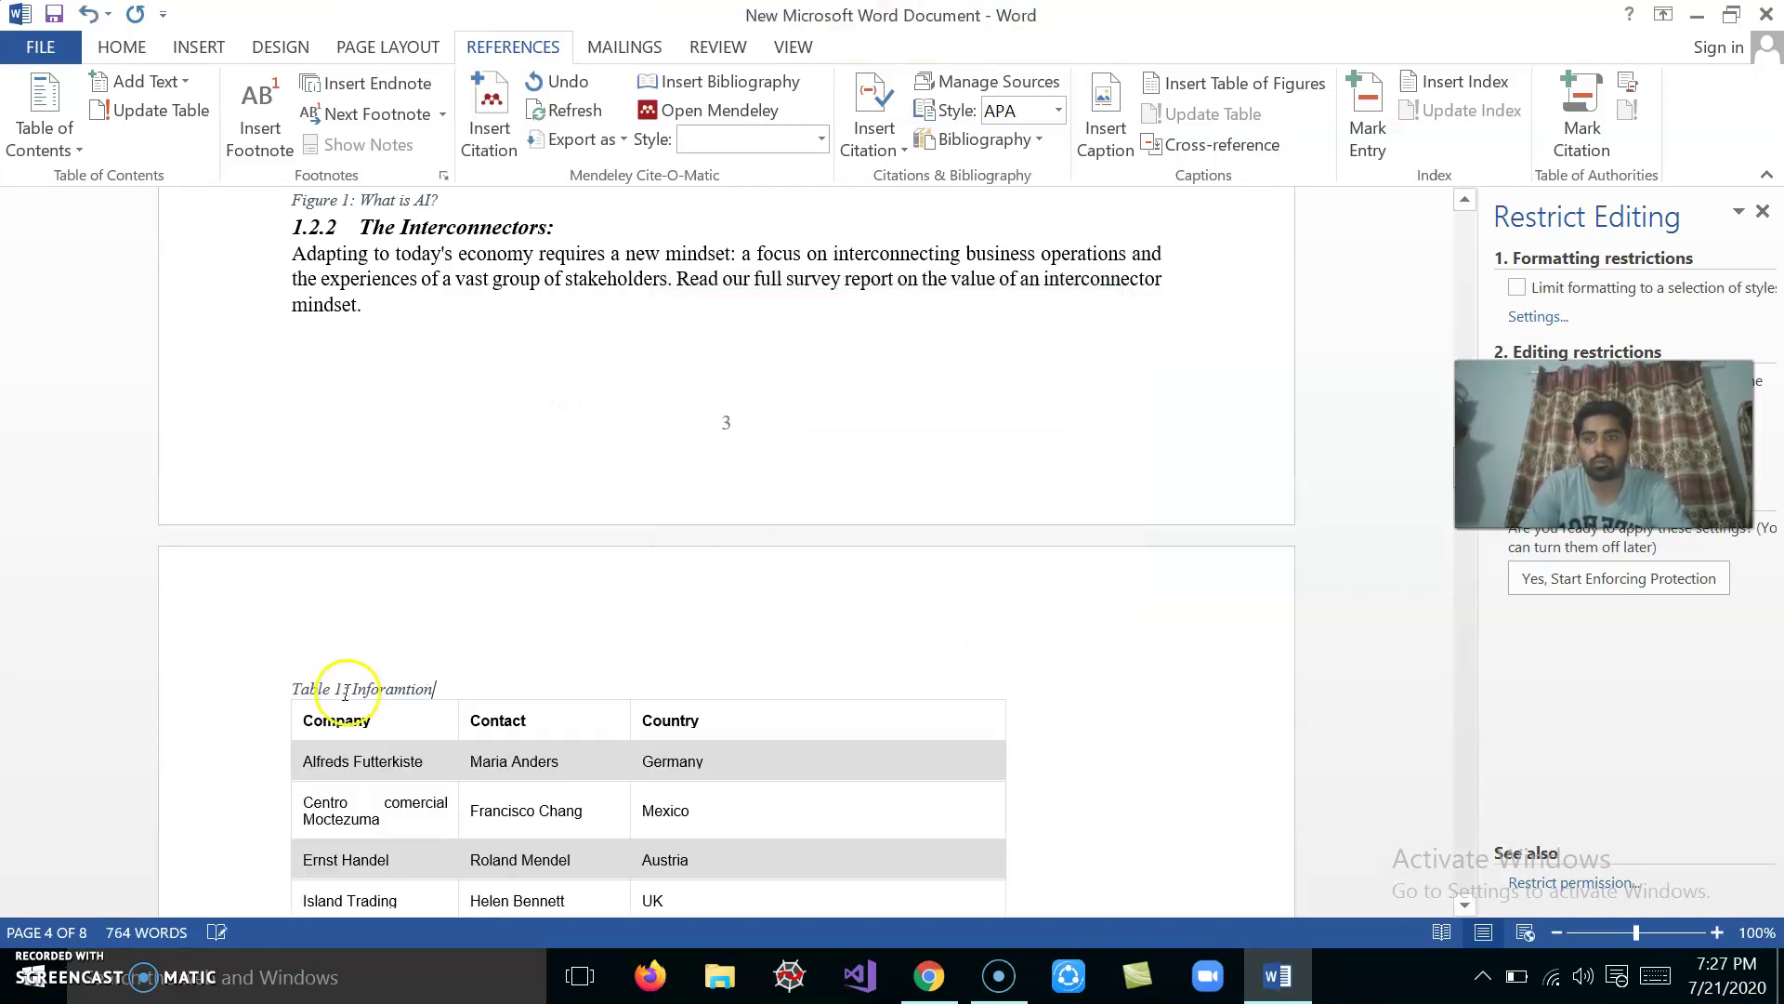
Caption the table in section 2.2.2 'Table 2: Detail'.
{"action": "scroll", "coordinate": [701, 679], "scroll_direction": "down", "scroll_amount": 8}
{"action": "scroll", "coordinate": [702, 679], "scroll_direction": "down", "scroll_amount": 3}
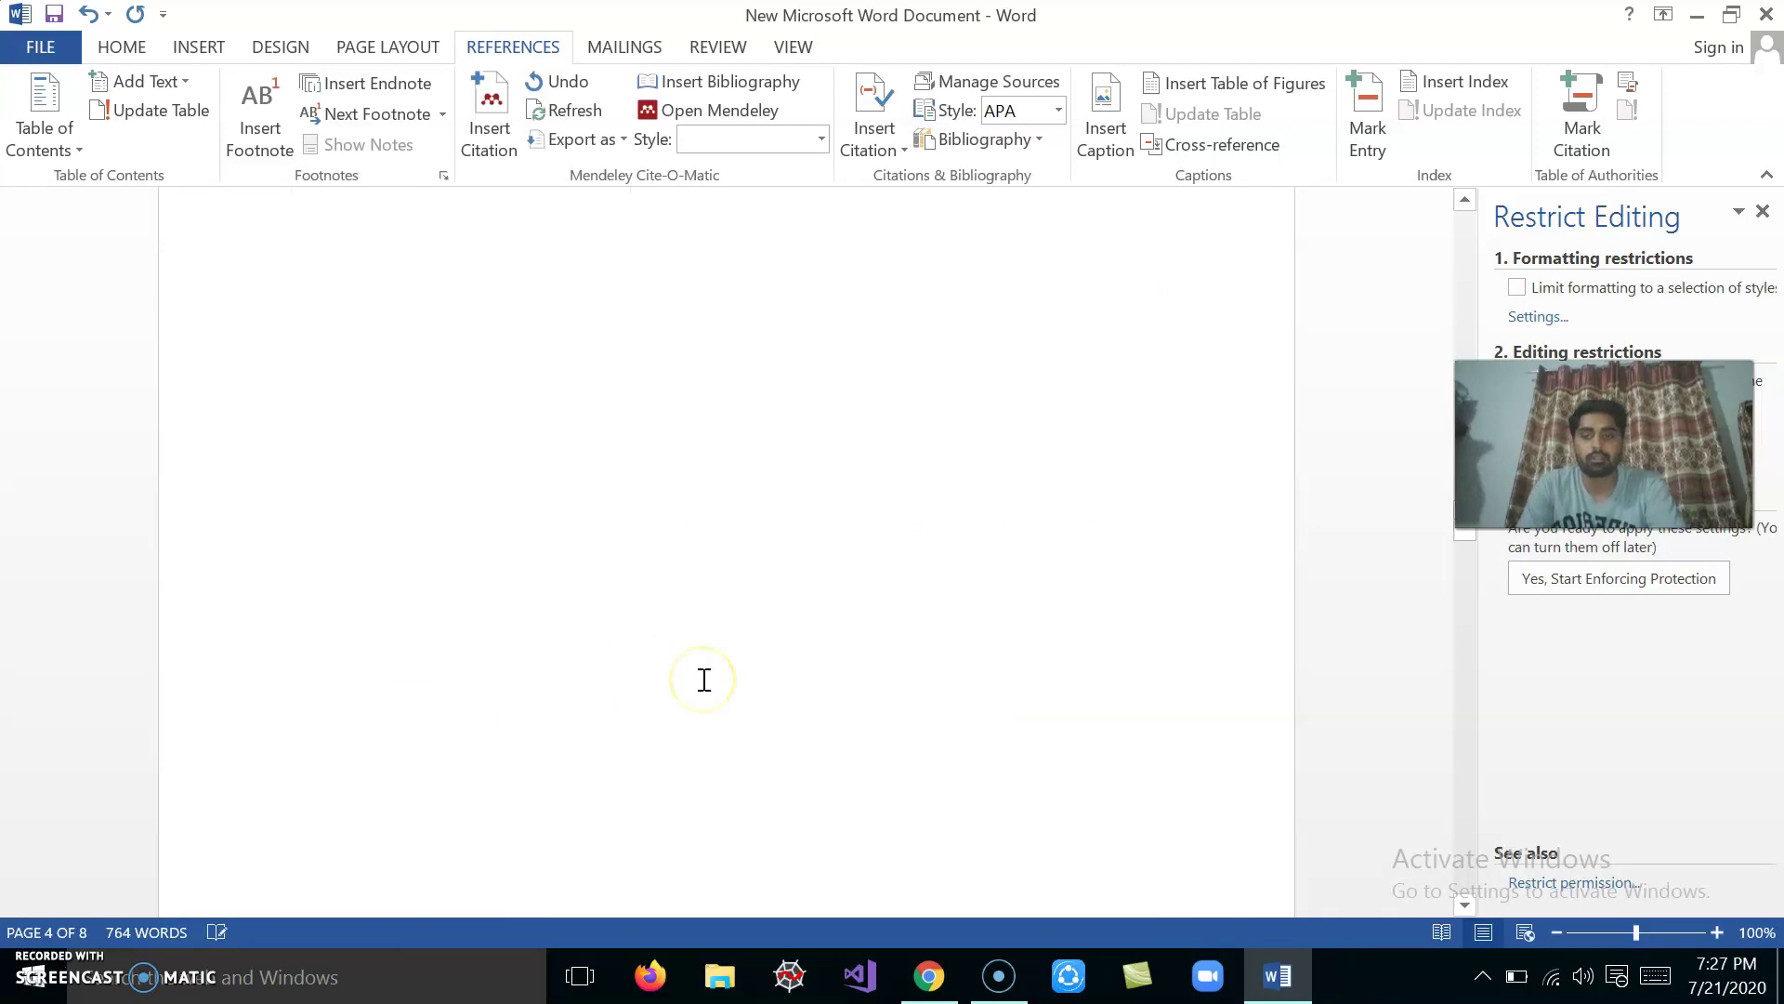
{"action": "scroll", "coordinate": [702, 678], "scroll_direction": "down", "scroll_amount": 5}
{"action": "scroll", "coordinate": [701, 679], "scroll_direction": "down", "scroll_amount": 5}
{"action": "scroll", "coordinate": [702, 679], "scroll_direction": "down", "scroll_amount": 5}
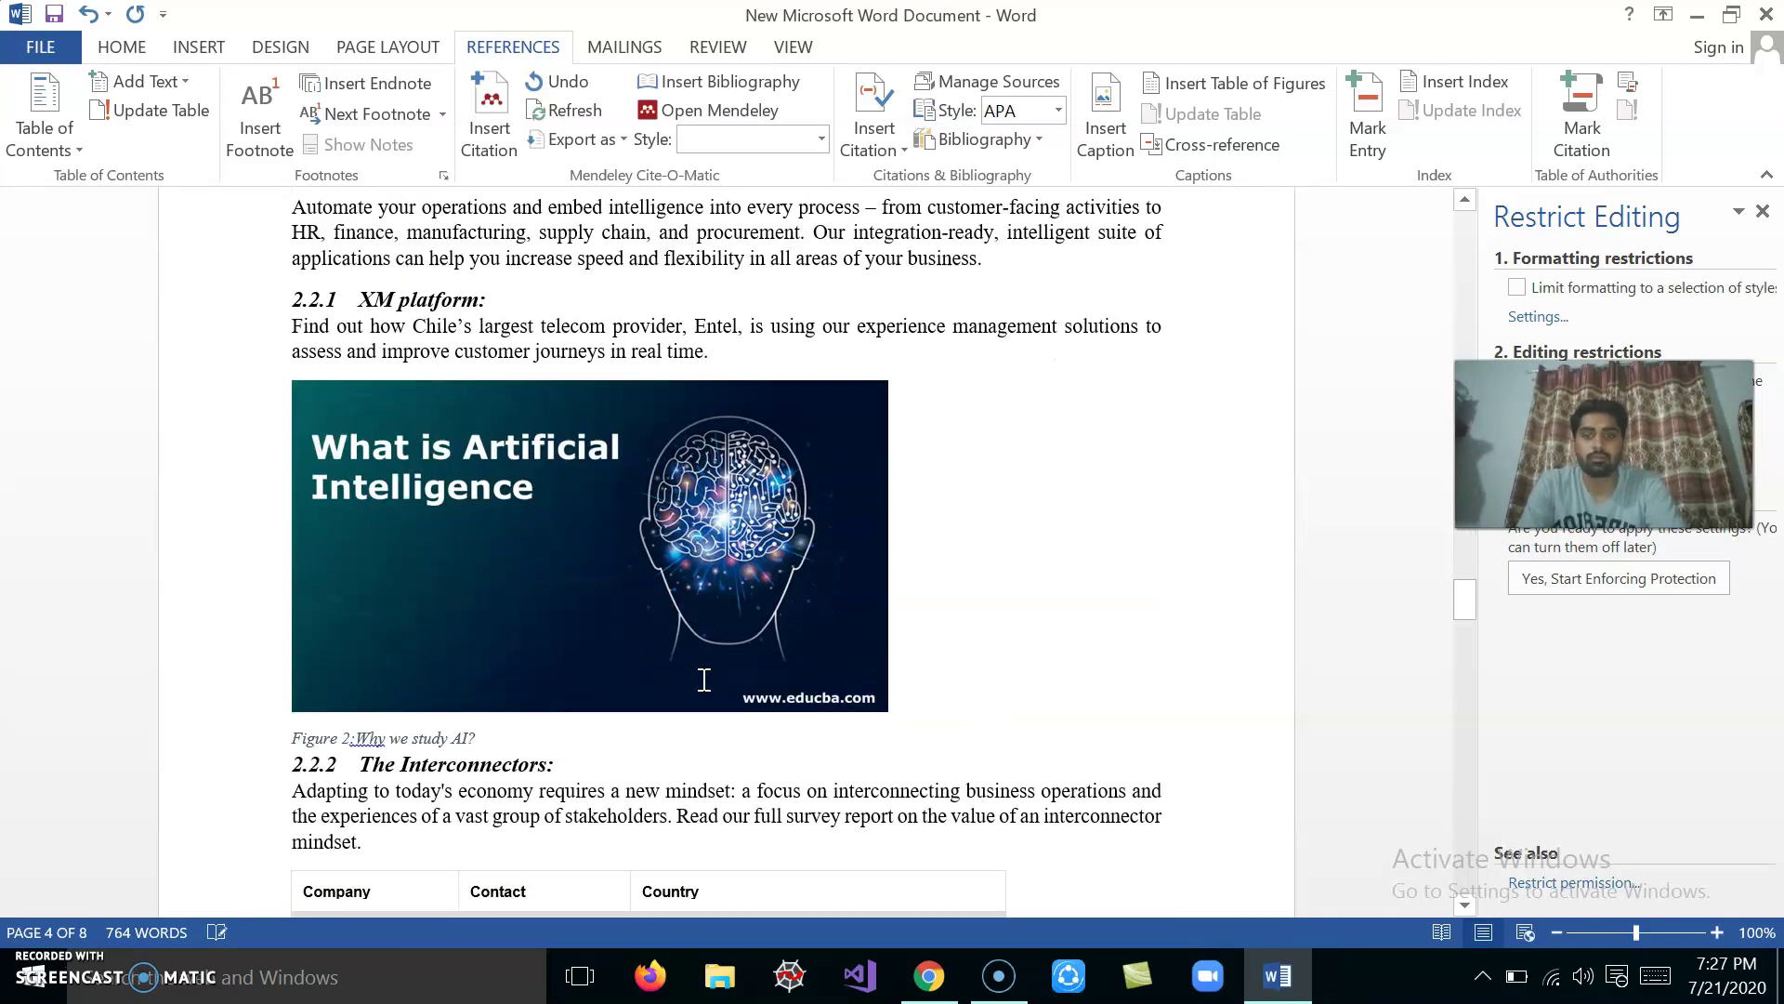
{"action": "scroll", "coordinate": [704, 680], "scroll_direction": "down", "scroll_amount": 5}
{"action": "left_click", "coordinate": [319, 477]}
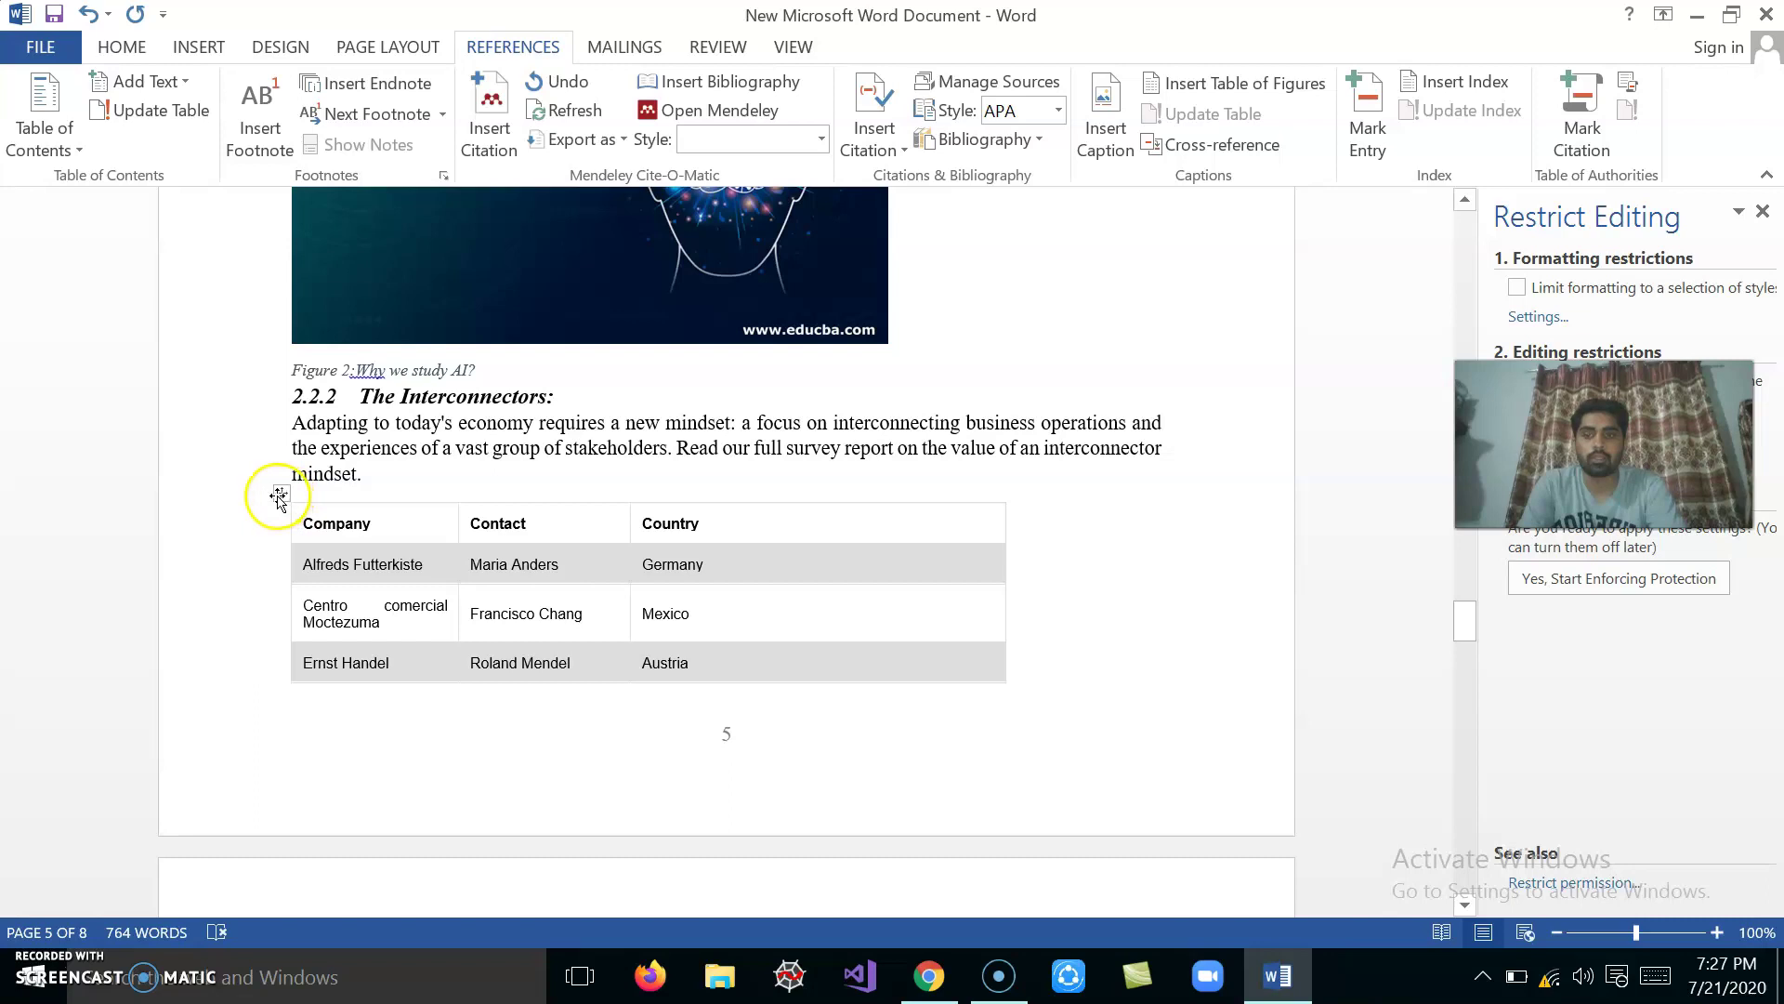
{"action": "left_click", "coordinate": [279, 496]}
{"action": "left_click", "coordinate": [1128, 133]}
{"action": "type", "text": ": D"}
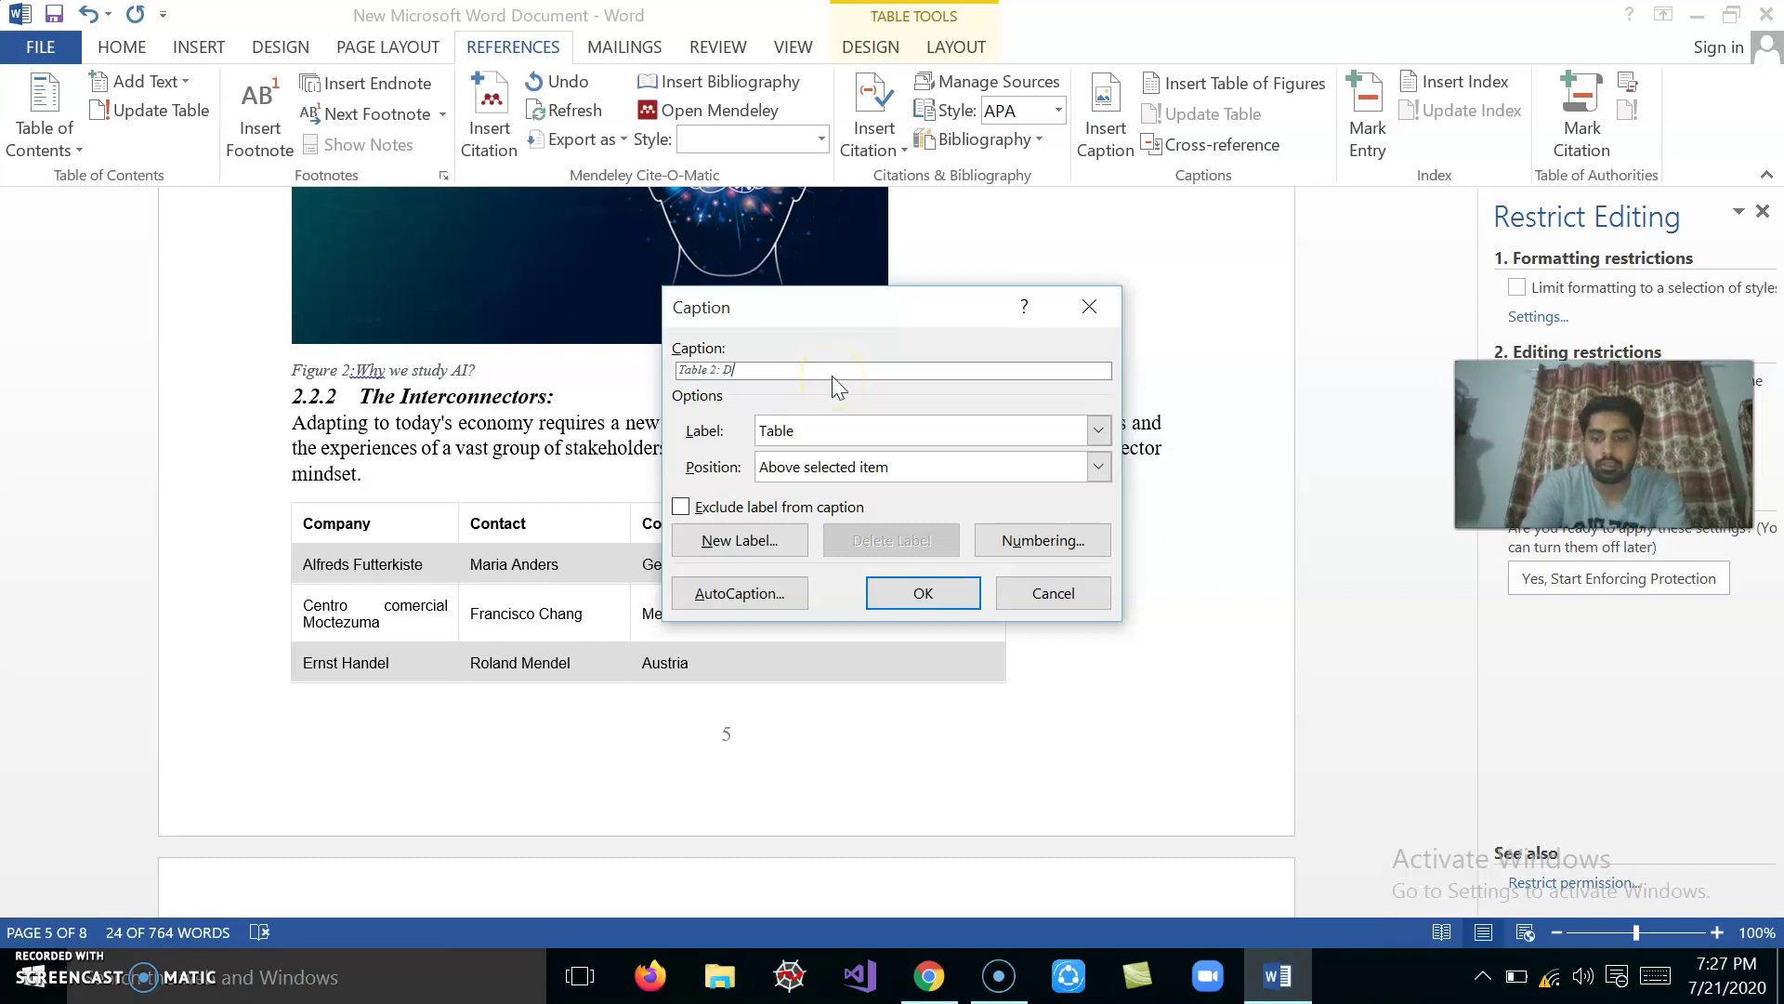
{"action": "type", "text": "etail"}
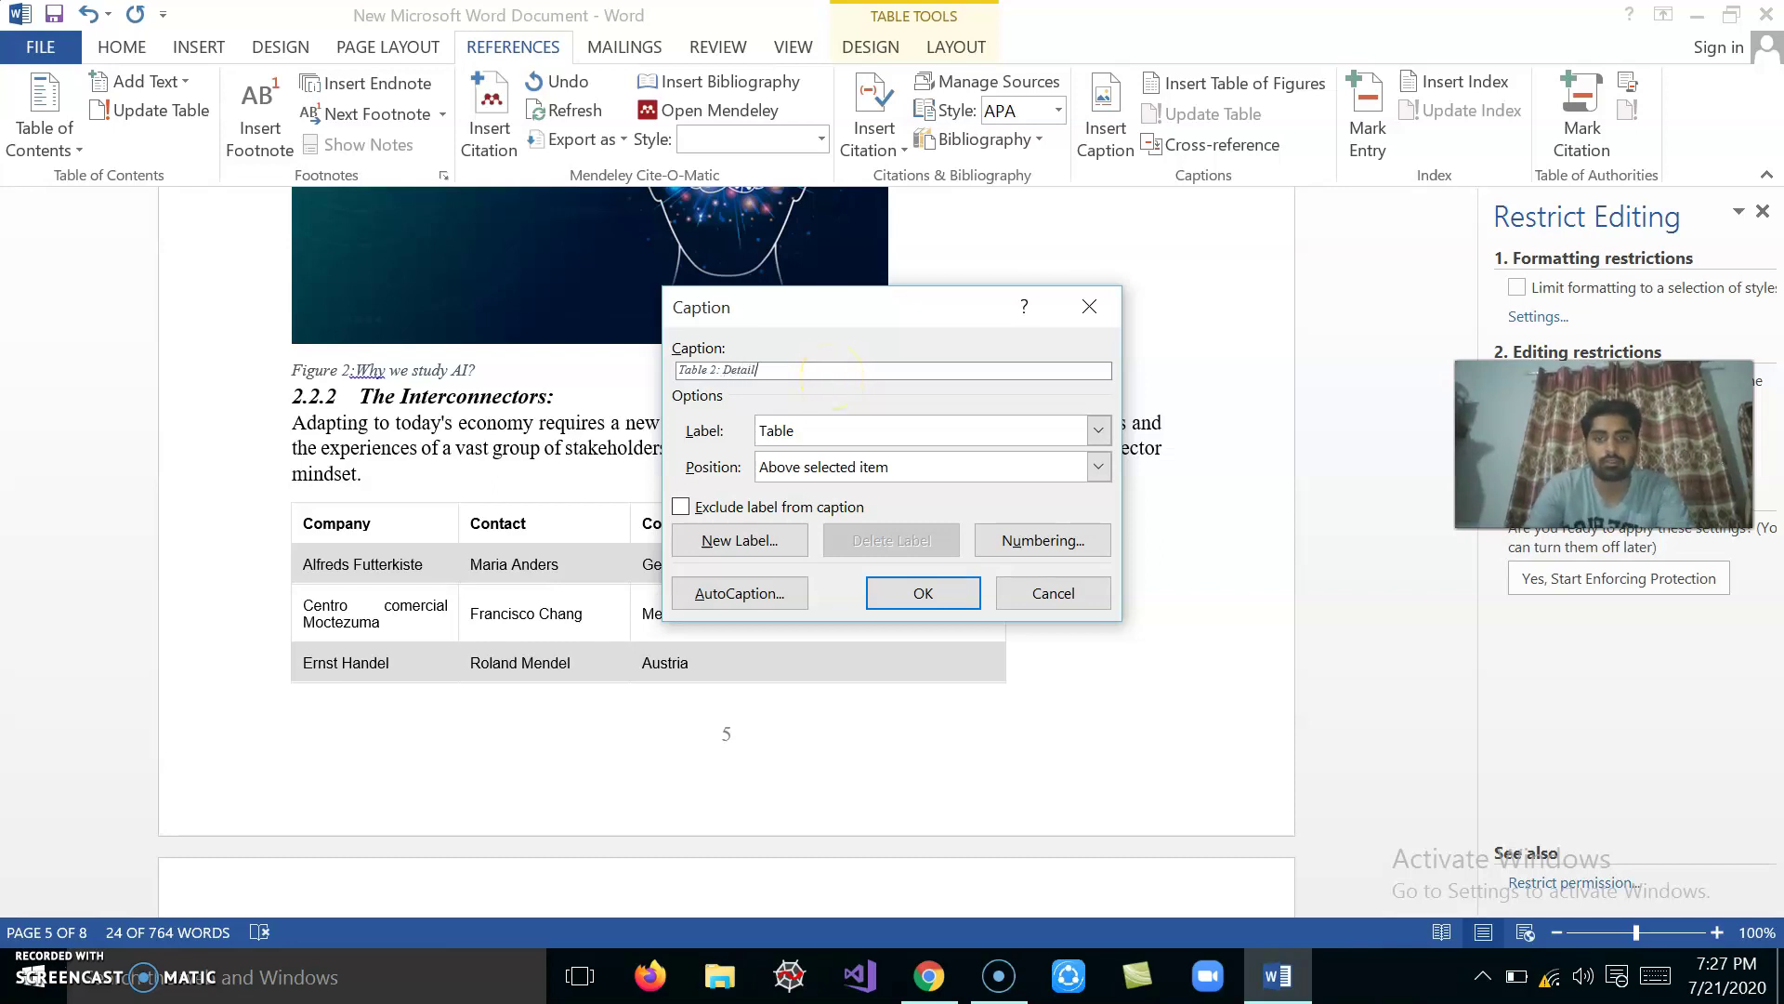
{"action": "left_click", "coordinate": [892, 591]}
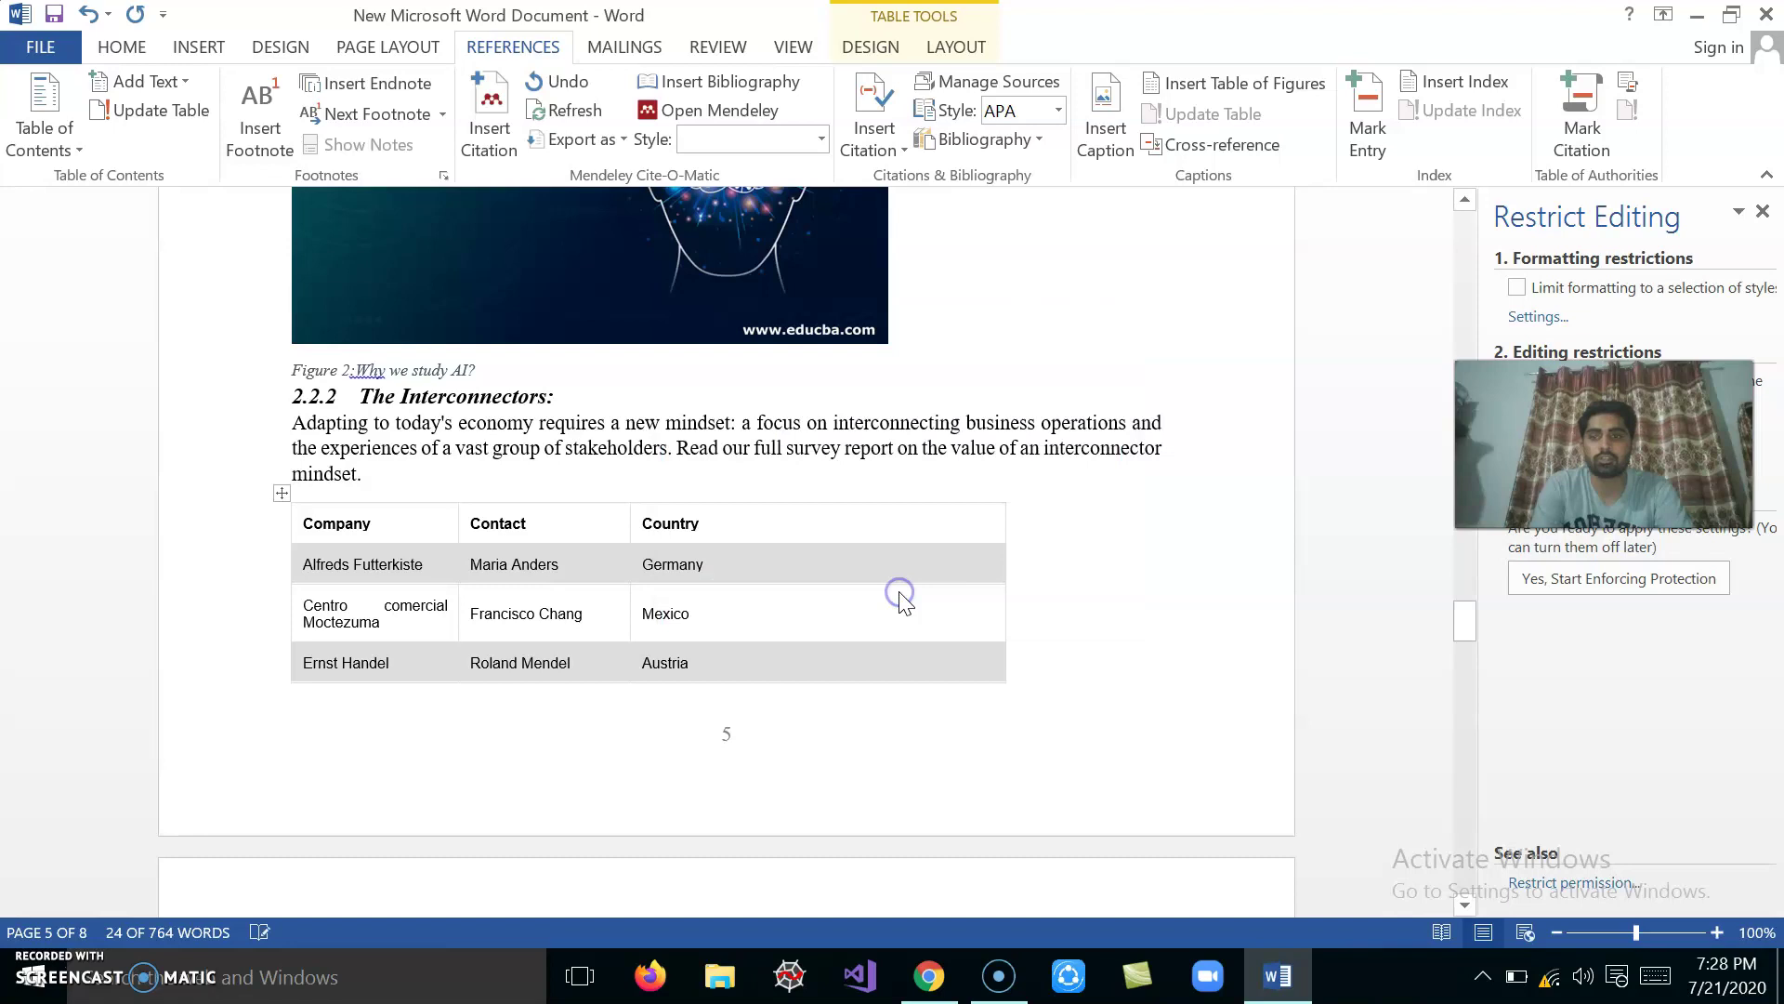
Caption the table on page 7 'Table 3: Employee'.
{"action": "scroll", "coordinate": [254, 535], "scroll_direction": "down", "scroll_amount": 5}
{"action": "scroll", "coordinate": [254, 535], "scroll_direction": "down", "scroll_amount": 5}
{"action": "scroll", "coordinate": [253, 535], "scroll_direction": "down", "scroll_amount": 3}
{"action": "scroll", "coordinate": [254, 535], "scroll_direction": "down", "scroll_amount": 5}
{"action": "scroll", "coordinate": [253, 535], "scroll_direction": "down", "scroll_amount": 5}
{"action": "scroll", "coordinate": [253, 535], "scroll_direction": "down", "scroll_amount": 5}
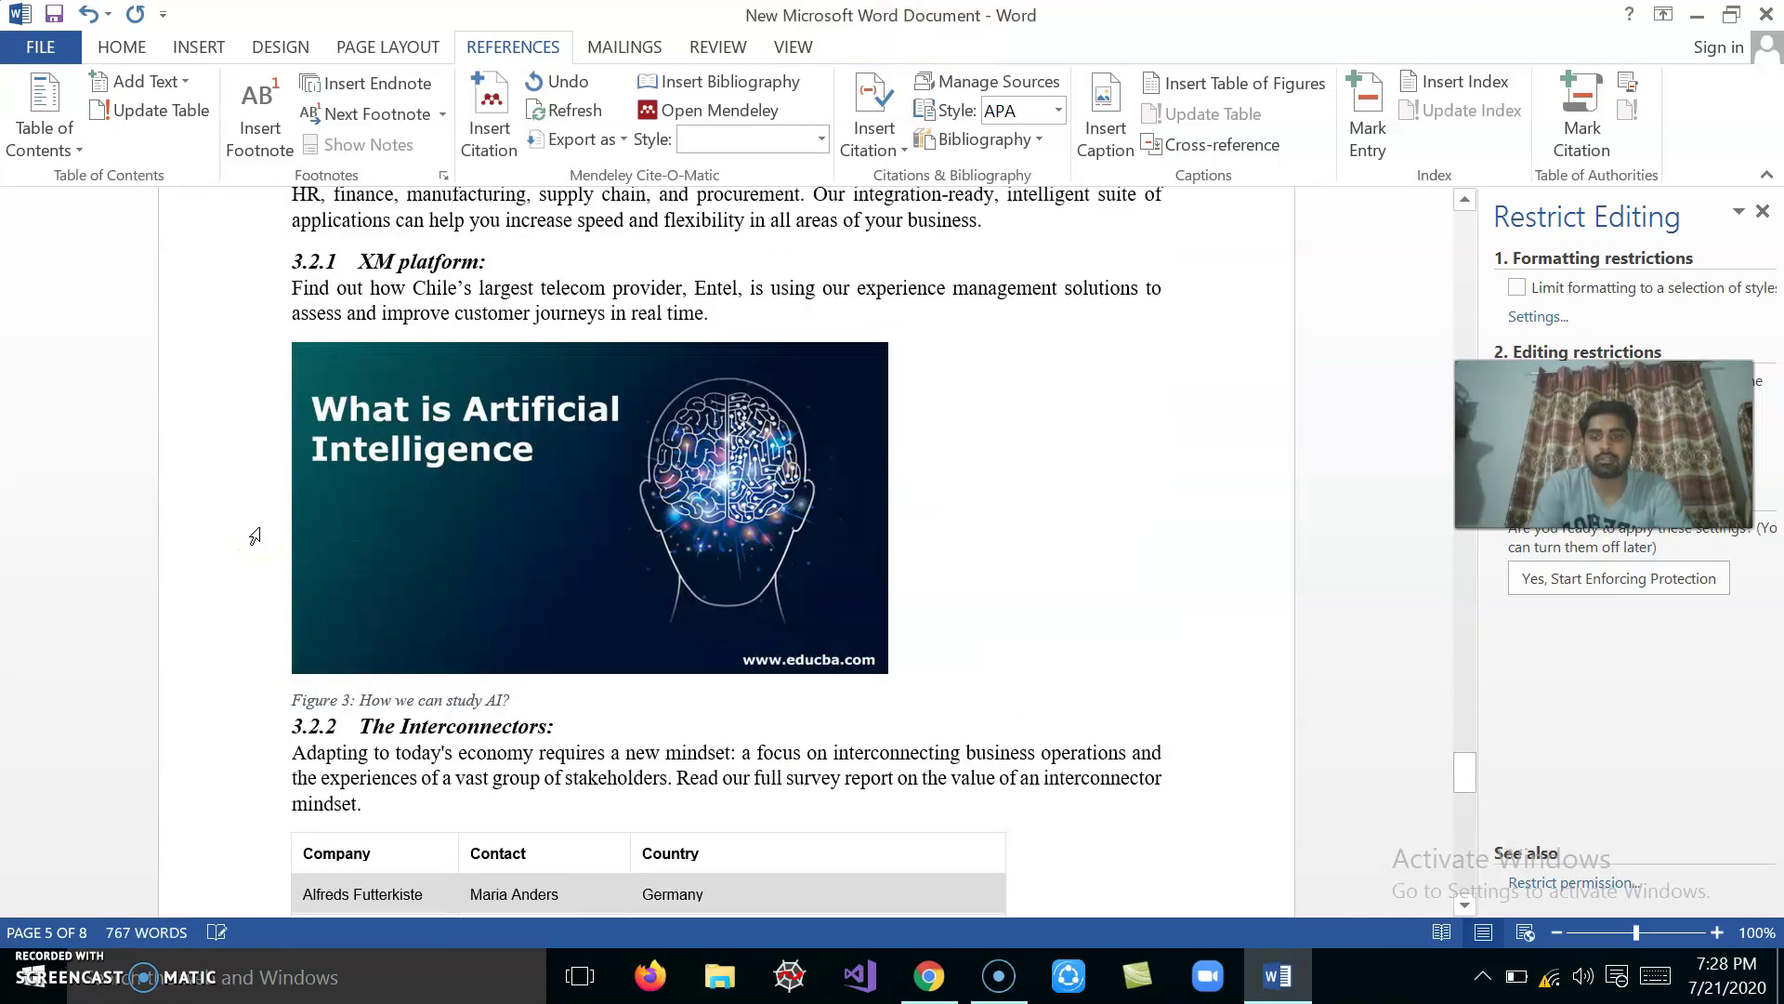
{"action": "scroll", "coordinate": [253, 535], "scroll_direction": "down", "scroll_amount": 1}
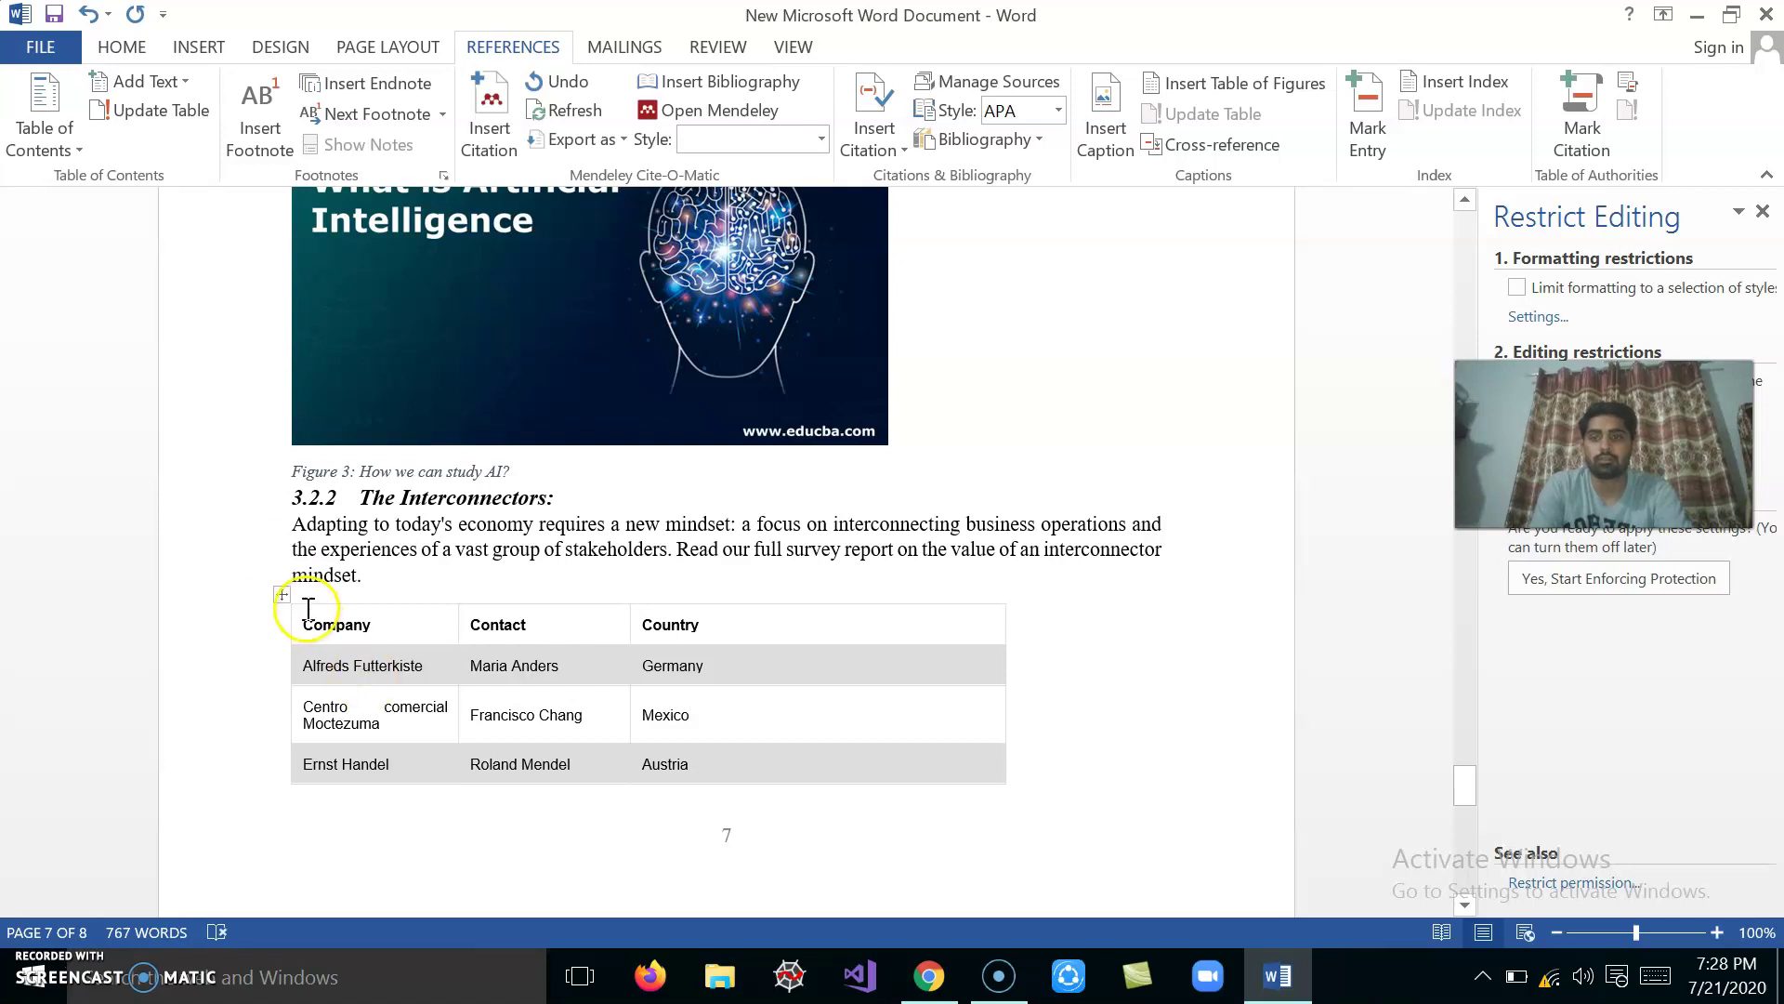
{"action": "left_click", "coordinate": [281, 595]}
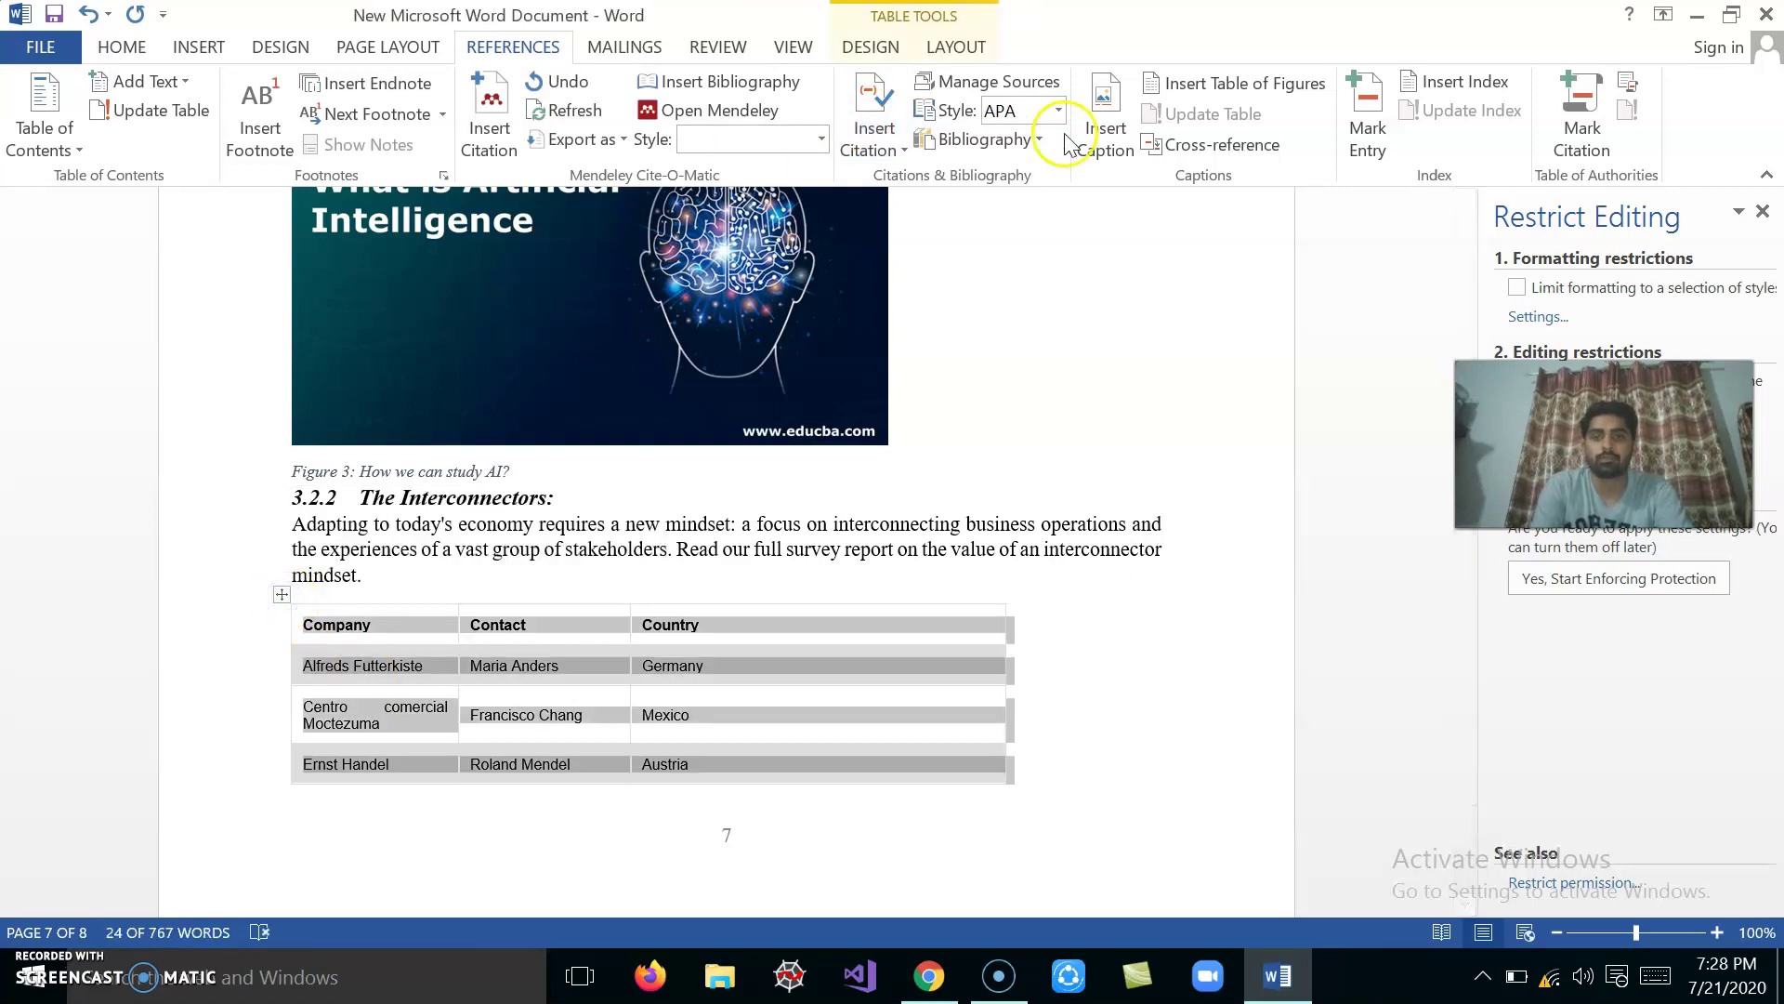
{"action": "left_click", "coordinate": [1106, 130]}
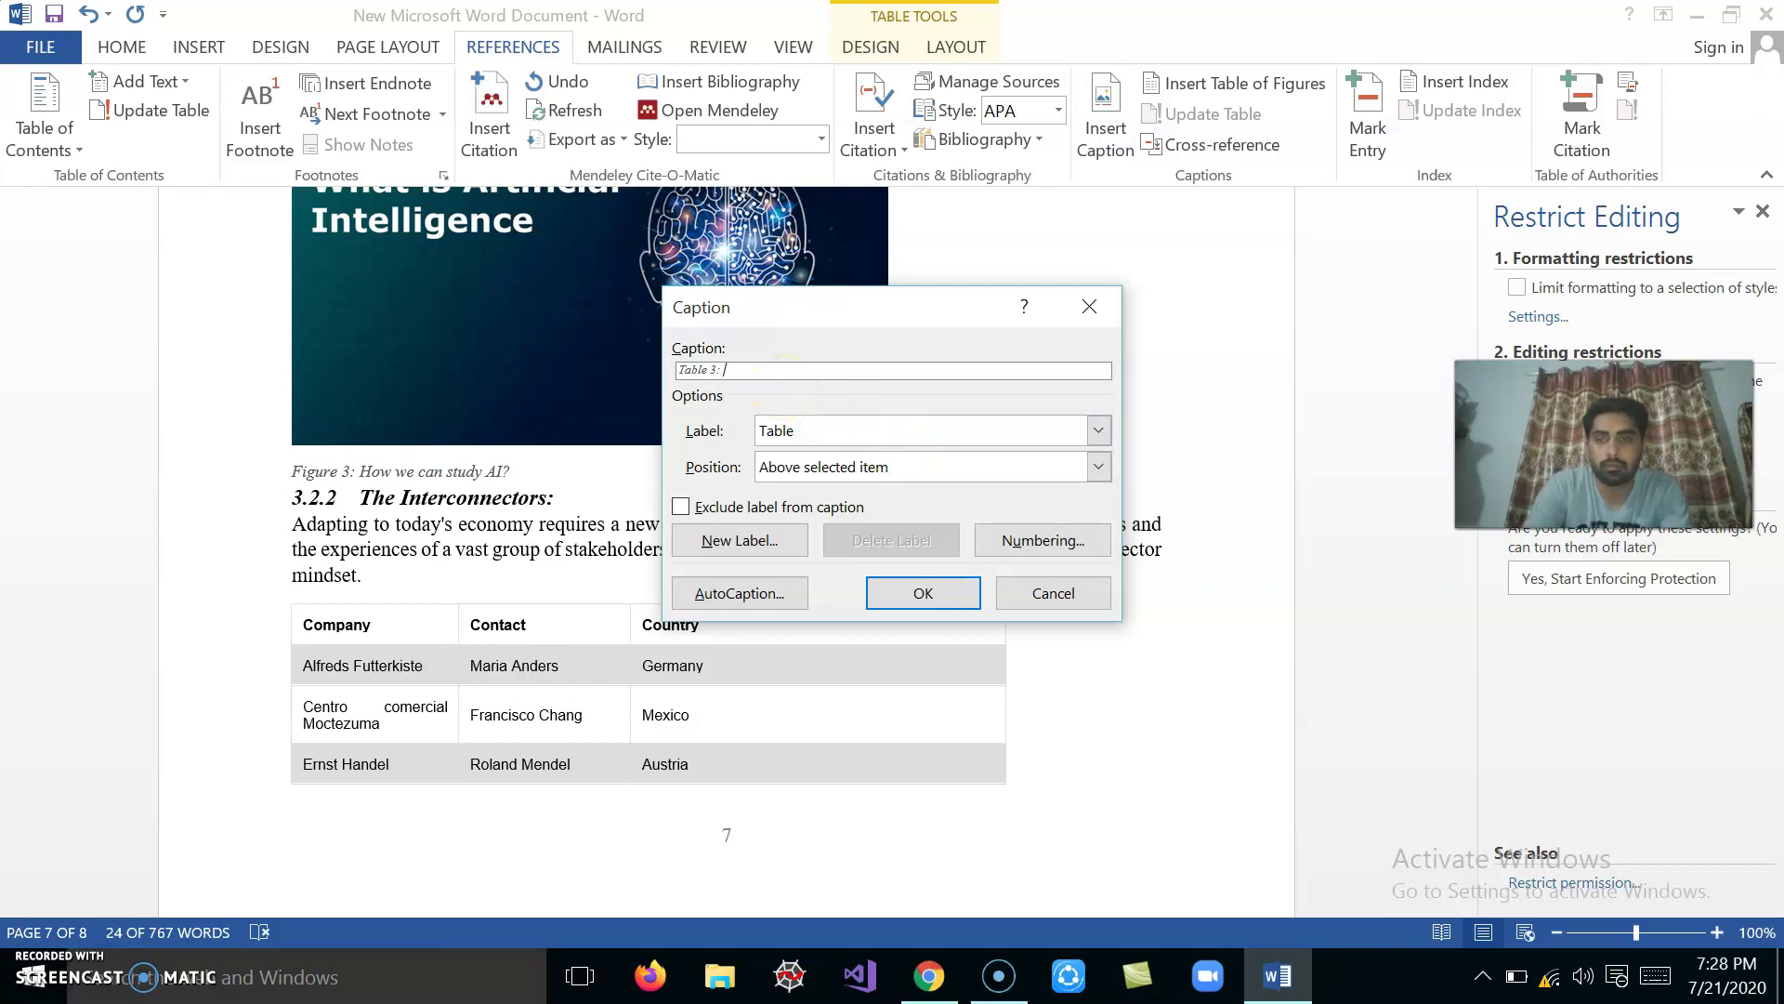
{"action": "type", "text": "Em"}
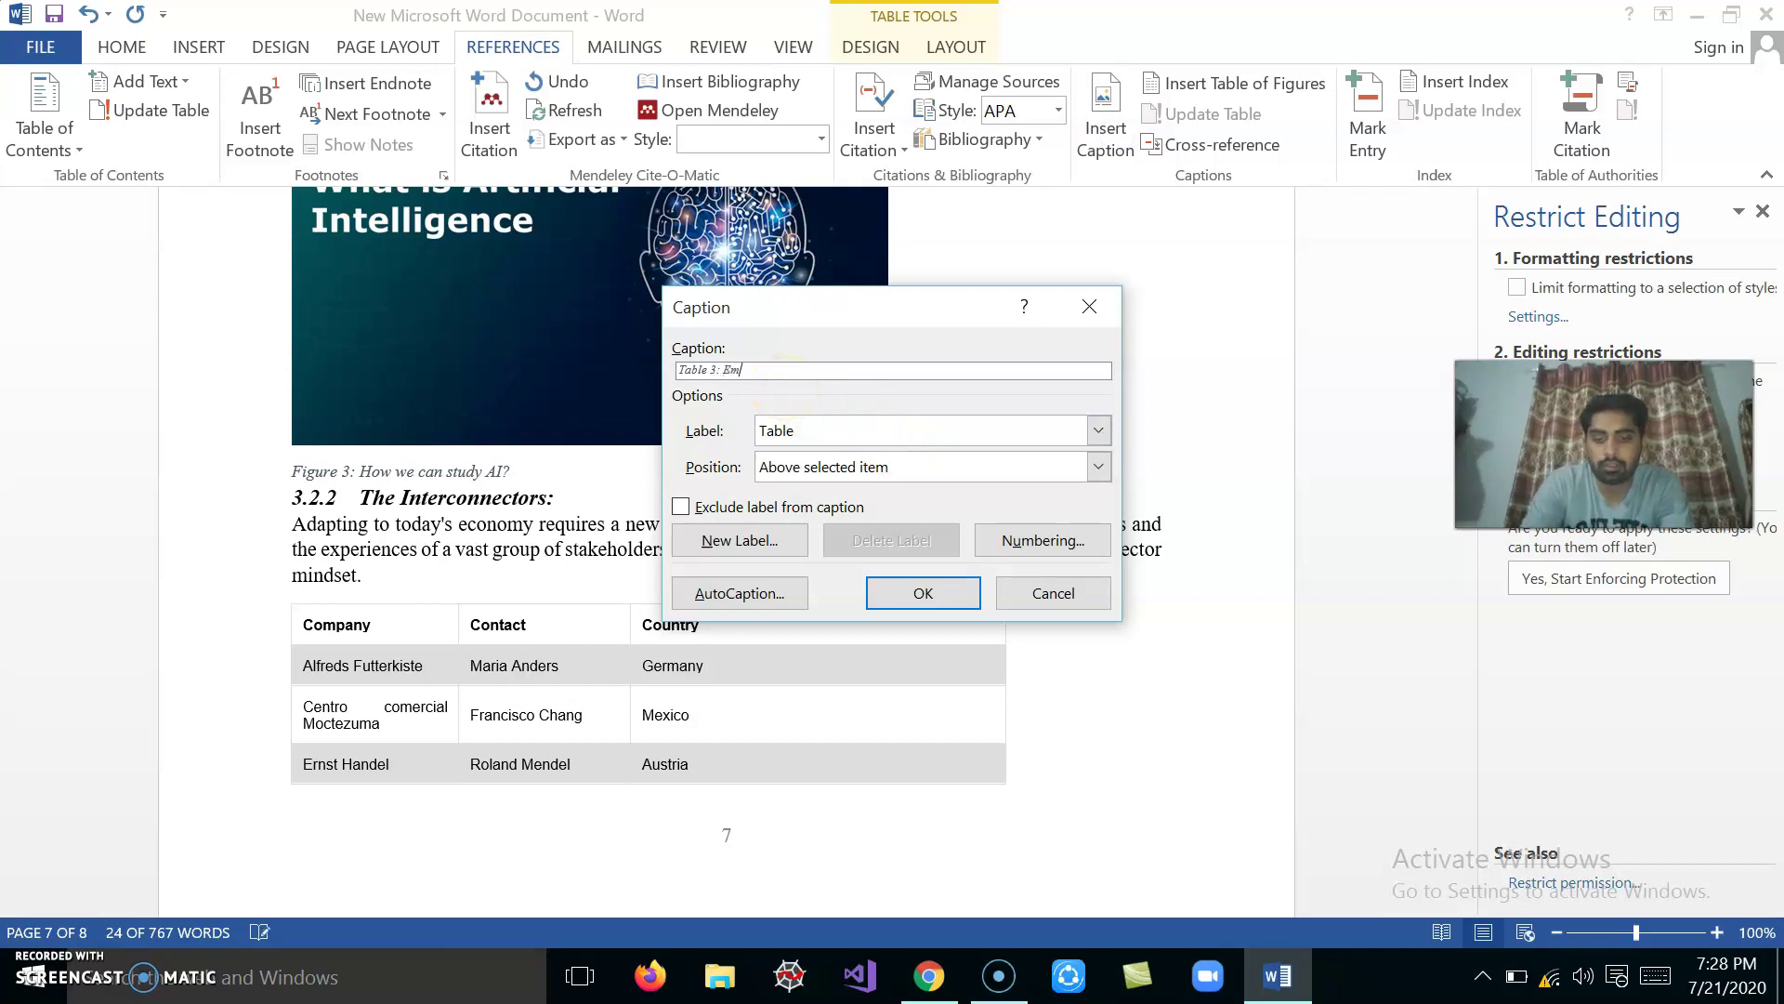
{"action": "type", "text": "ployee"}
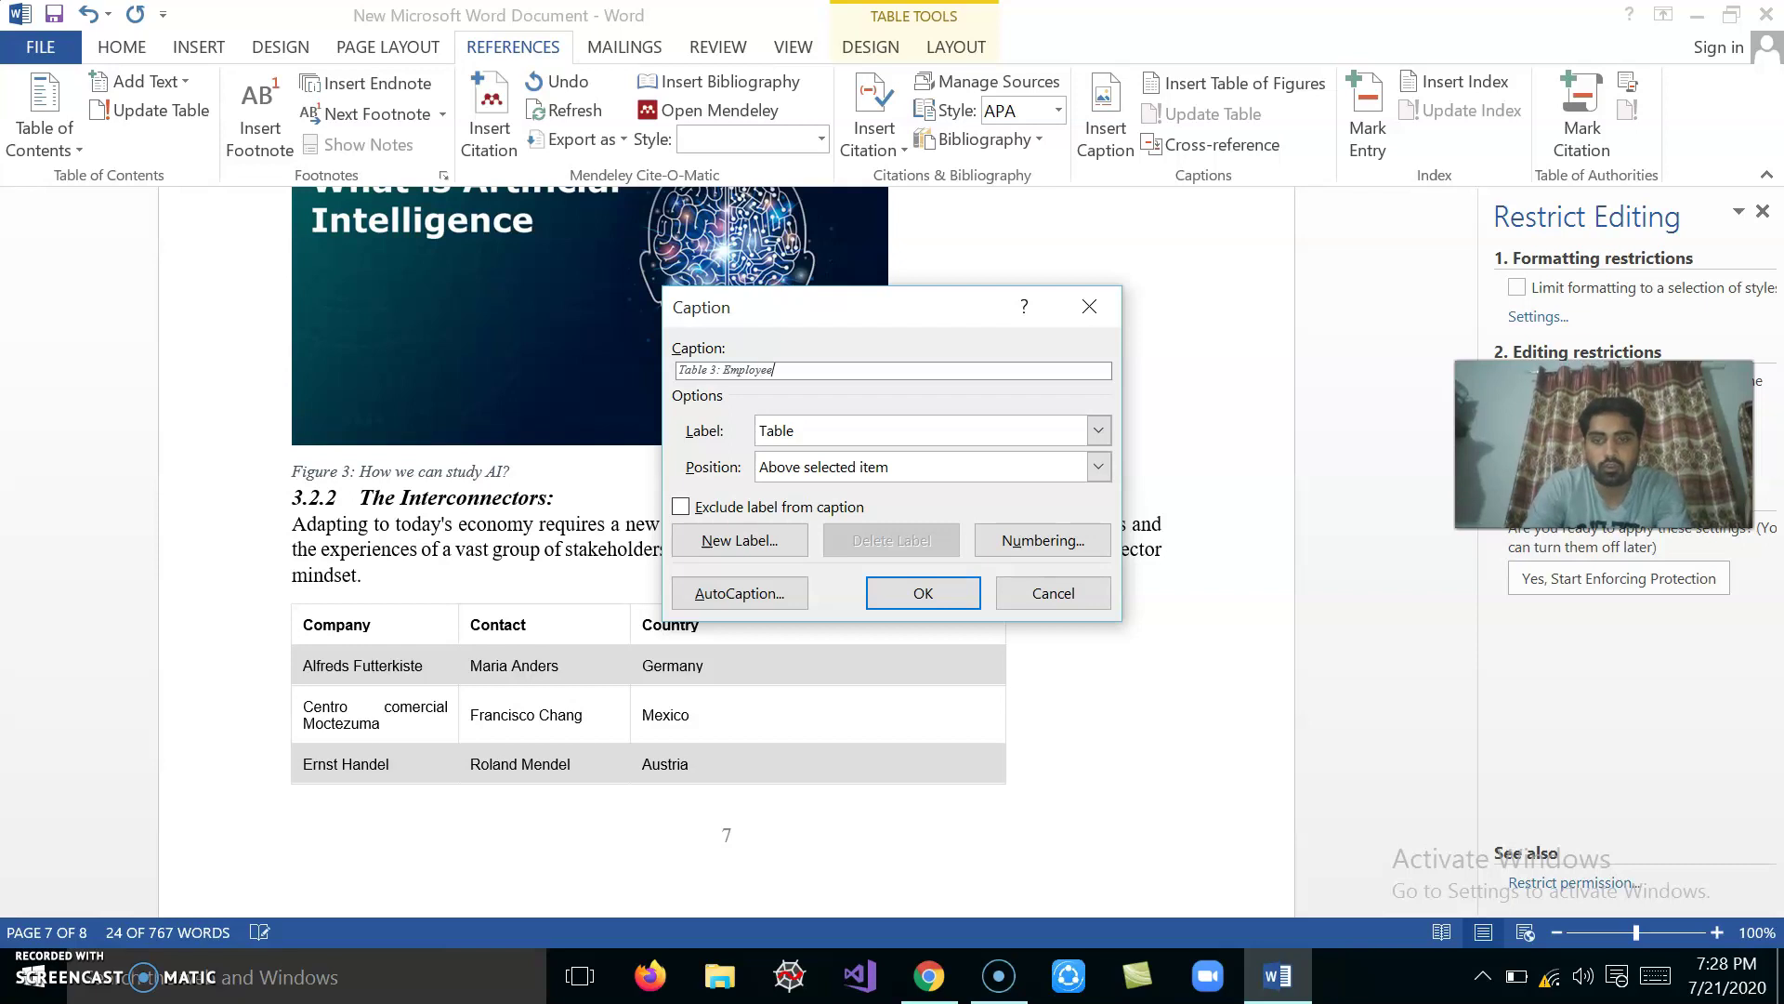
{"action": "left_click", "coordinate": [886, 585]}
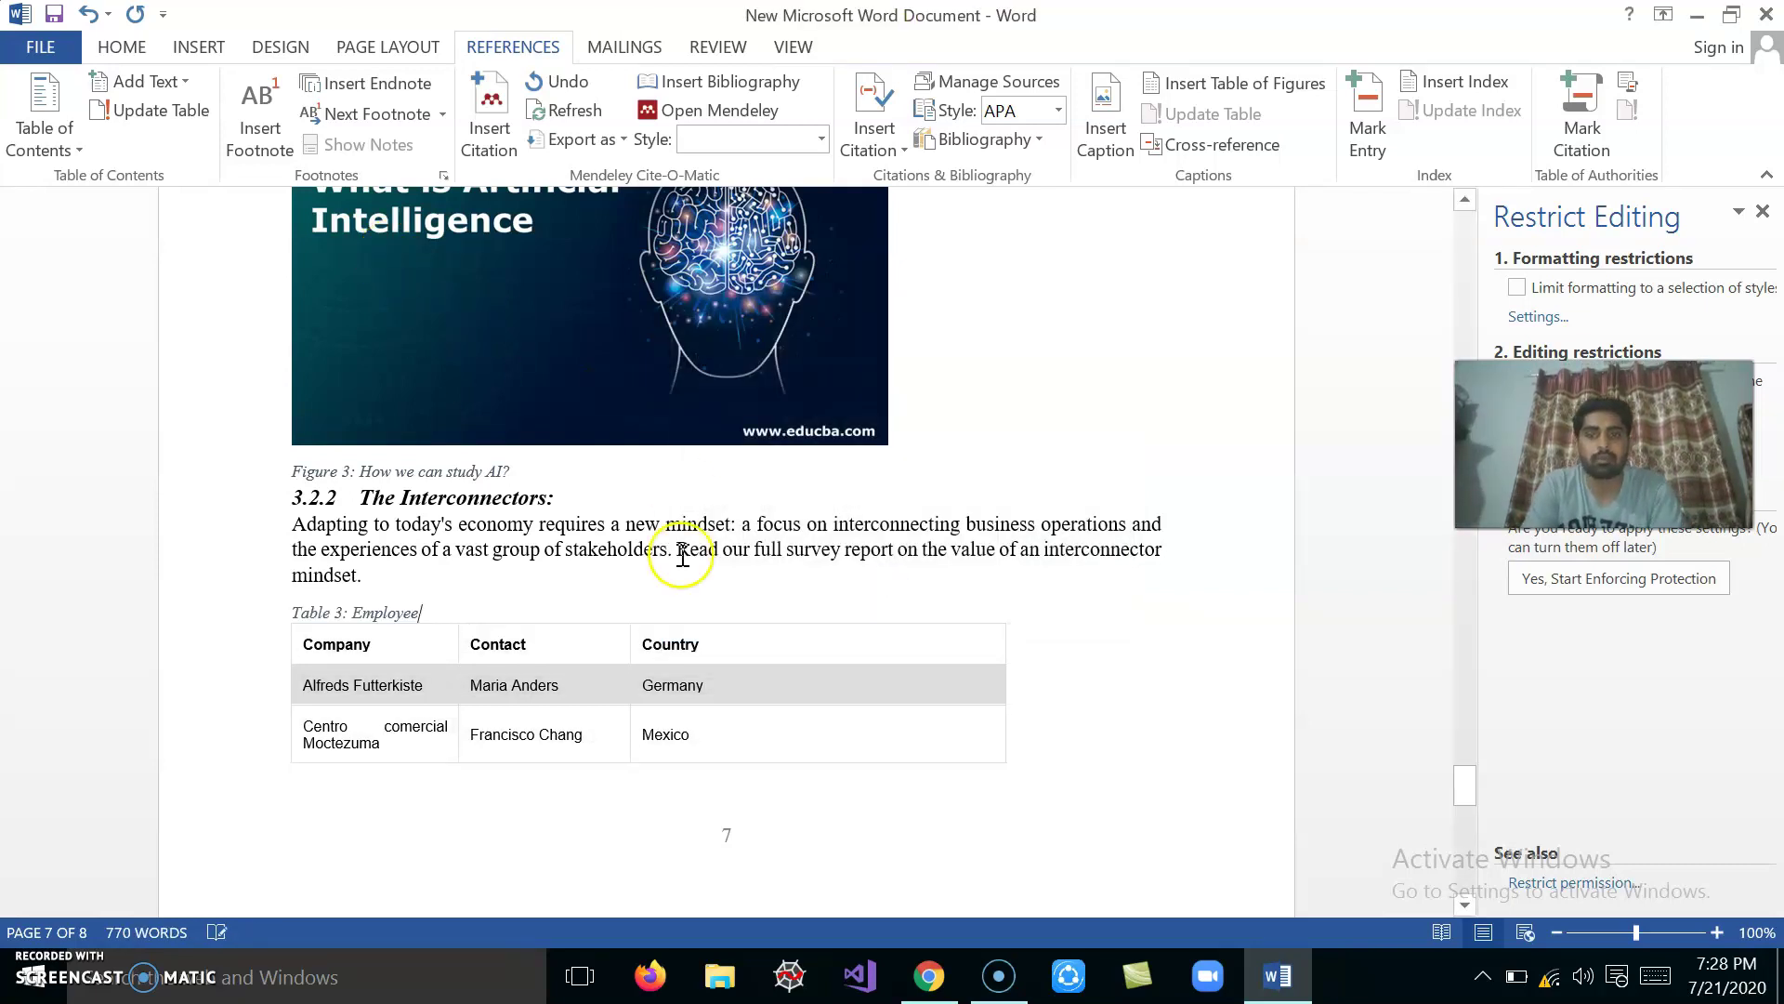
Insert a page break on the blank line after the List of Figures.
{"action": "scroll", "coordinate": [678, 549], "scroll_direction": "up", "scroll_amount": 10}
{"action": "scroll", "coordinate": [678, 549], "scroll_direction": "up", "scroll_amount": 5}
{"action": "scroll", "coordinate": [683, 555], "scroll_direction": "up", "scroll_amount": 3}
{"action": "scroll", "coordinate": [683, 555], "scroll_direction": "up", "scroll_amount": 3}
{"action": "scroll", "coordinate": [683, 555], "scroll_direction": "up", "scroll_amount": 8}
{"action": "scroll", "coordinate": [681, 567], "scroll_direction": "up", "scroll_amount": 5}
{"action": "scroll", "coordinate": [681, 578], "scroll_direction": "up", "scroll_amount": 3}
{"action": "scroll", "coordinate": [681, 578], "scroll_direction": "up", "scroll_amount": 3}
{"action": "scroll", "coordinate": [681, 578], "scroll_direction": "up", "scroll_amount": 5}
{"action": "scroll", "coordinate": [681, 578], "scroll_direction": "up", "scroll_amount": 5}
{"action": "scroll", "coordinate": [681, 578], "scroll_direction": "up", "scroll_amount": 5}
{"action": "scroll", "coordinate": [681, 578], "scroll_direction": "down", "scroll_amount": 5}
{"action": "scroll", "coordinate": [681, 578], "scroll_direction": "down", "scroll_amount": 5}
{"action": "left_click", "coordinate": [430, 506]}
{"action": "left_click", "coordinate": [416, 523]}
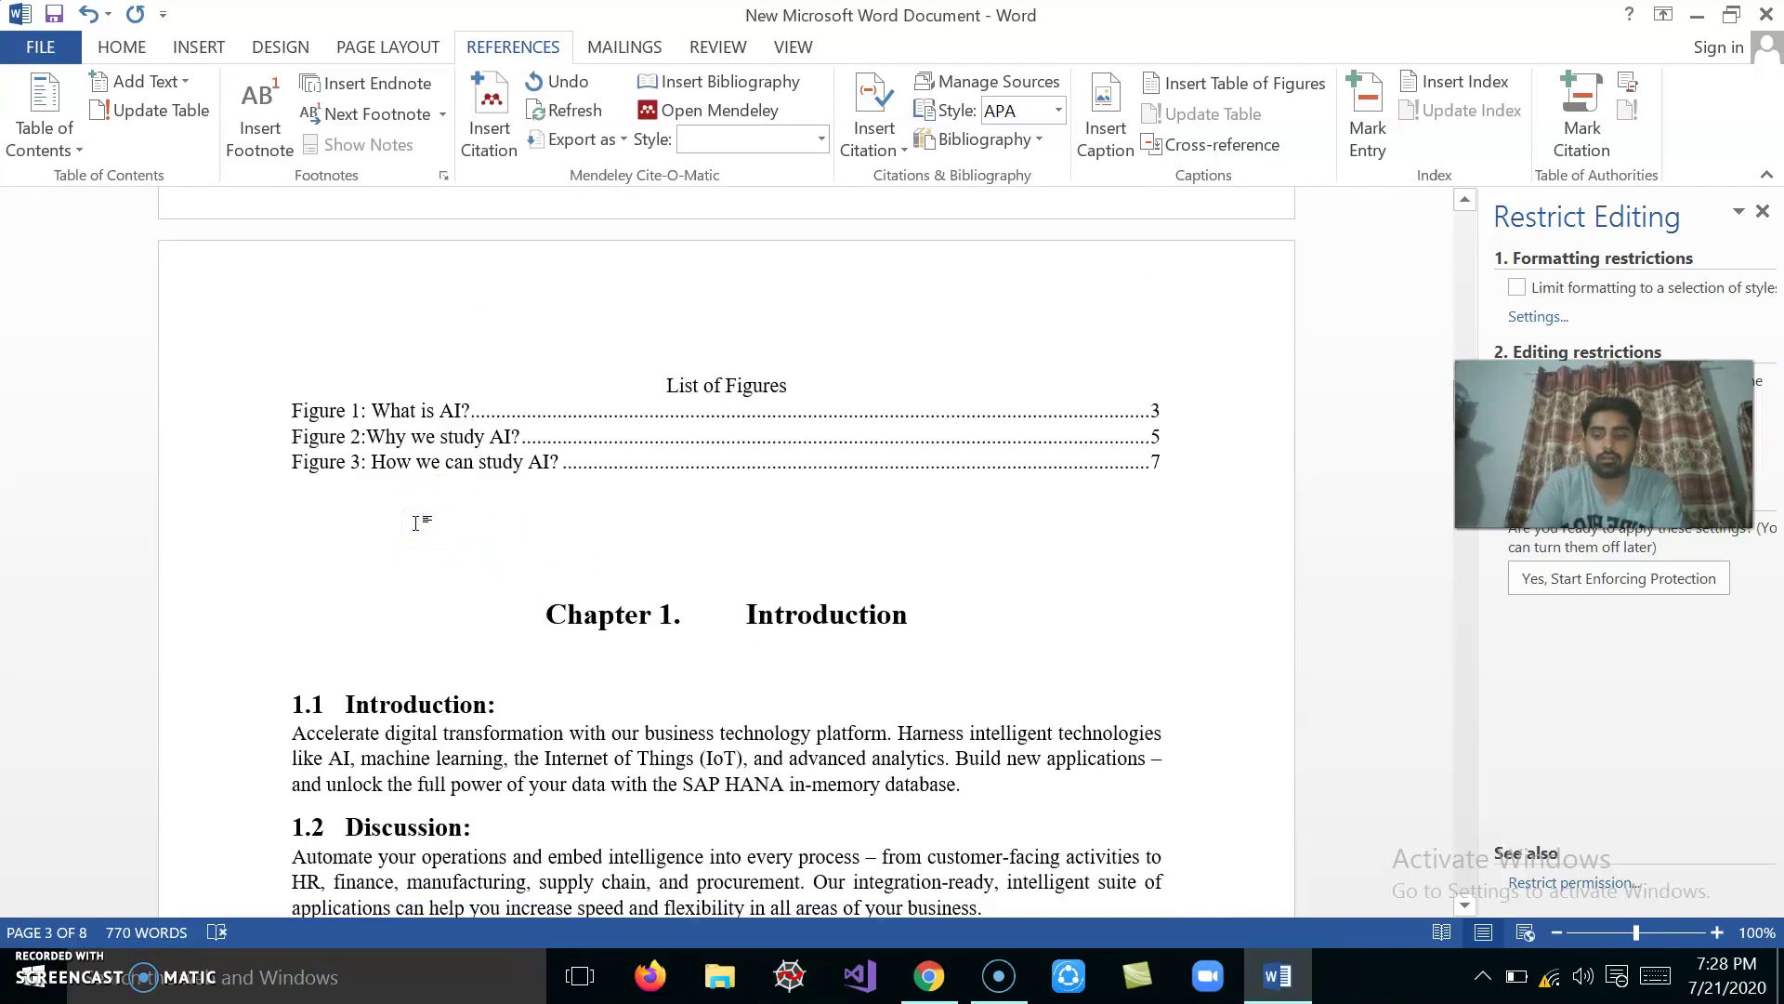
{"action": "key", "text": "ctrl+Return"}
Type the heading 'List of Tables' at the top of the new page.
{"action": "left_click", "coordinate": [483, 845]}
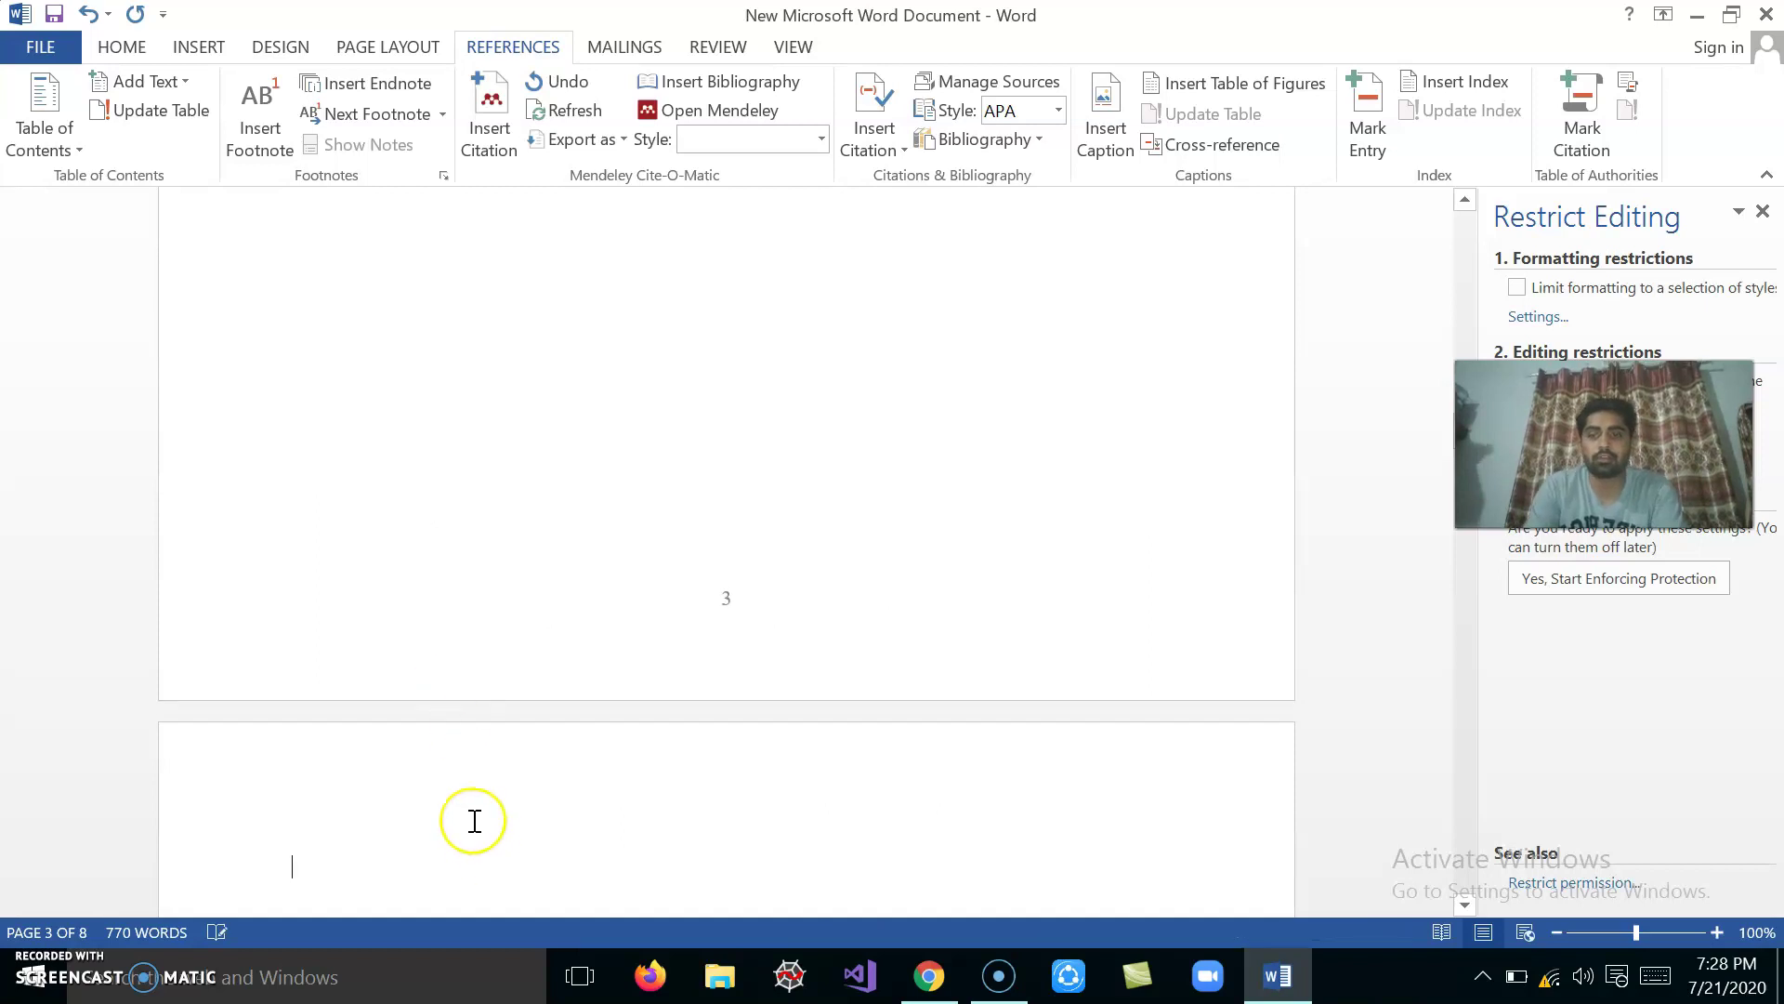
{"action": "type", "text": "List of Tables"}
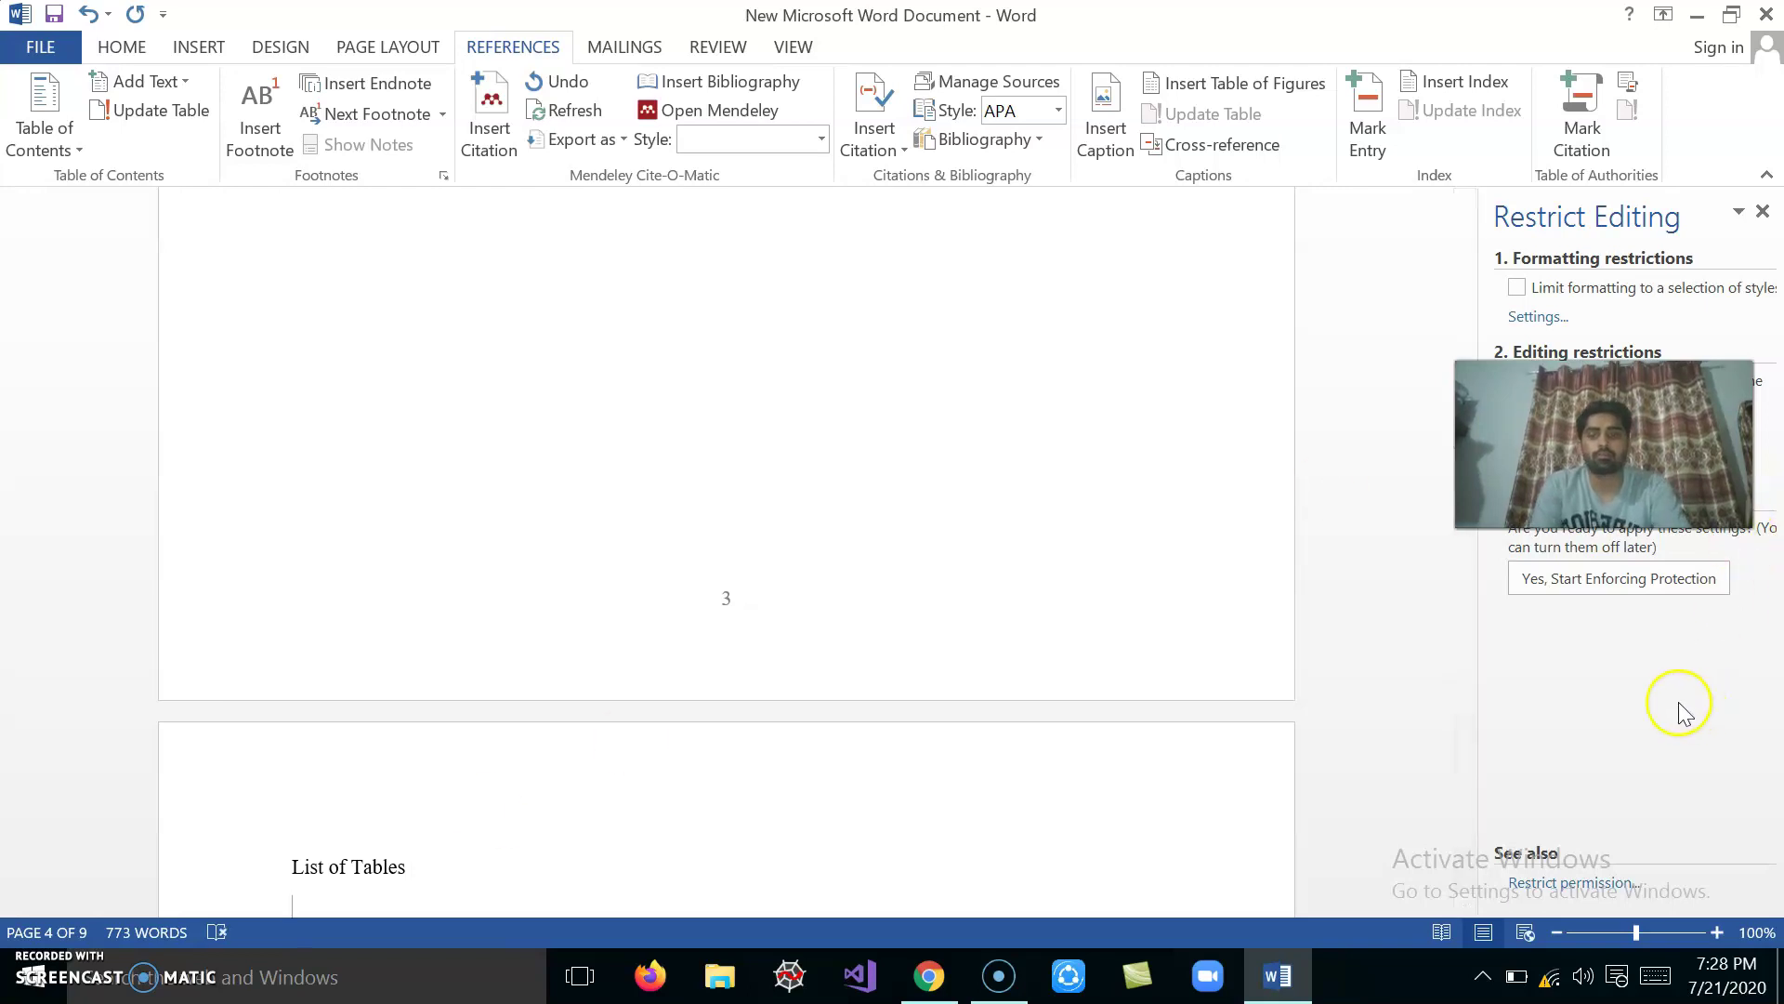
{"action": "scroll", "coordinate": [1179, 657], "scroll_direction": "down", "scroll_amount": 4}
{"action": "scroll", "coordinate": [1178, 706], "scroll_direction": "down", "scroll_amount": 4}
{"action": "key", "text": "Down"}
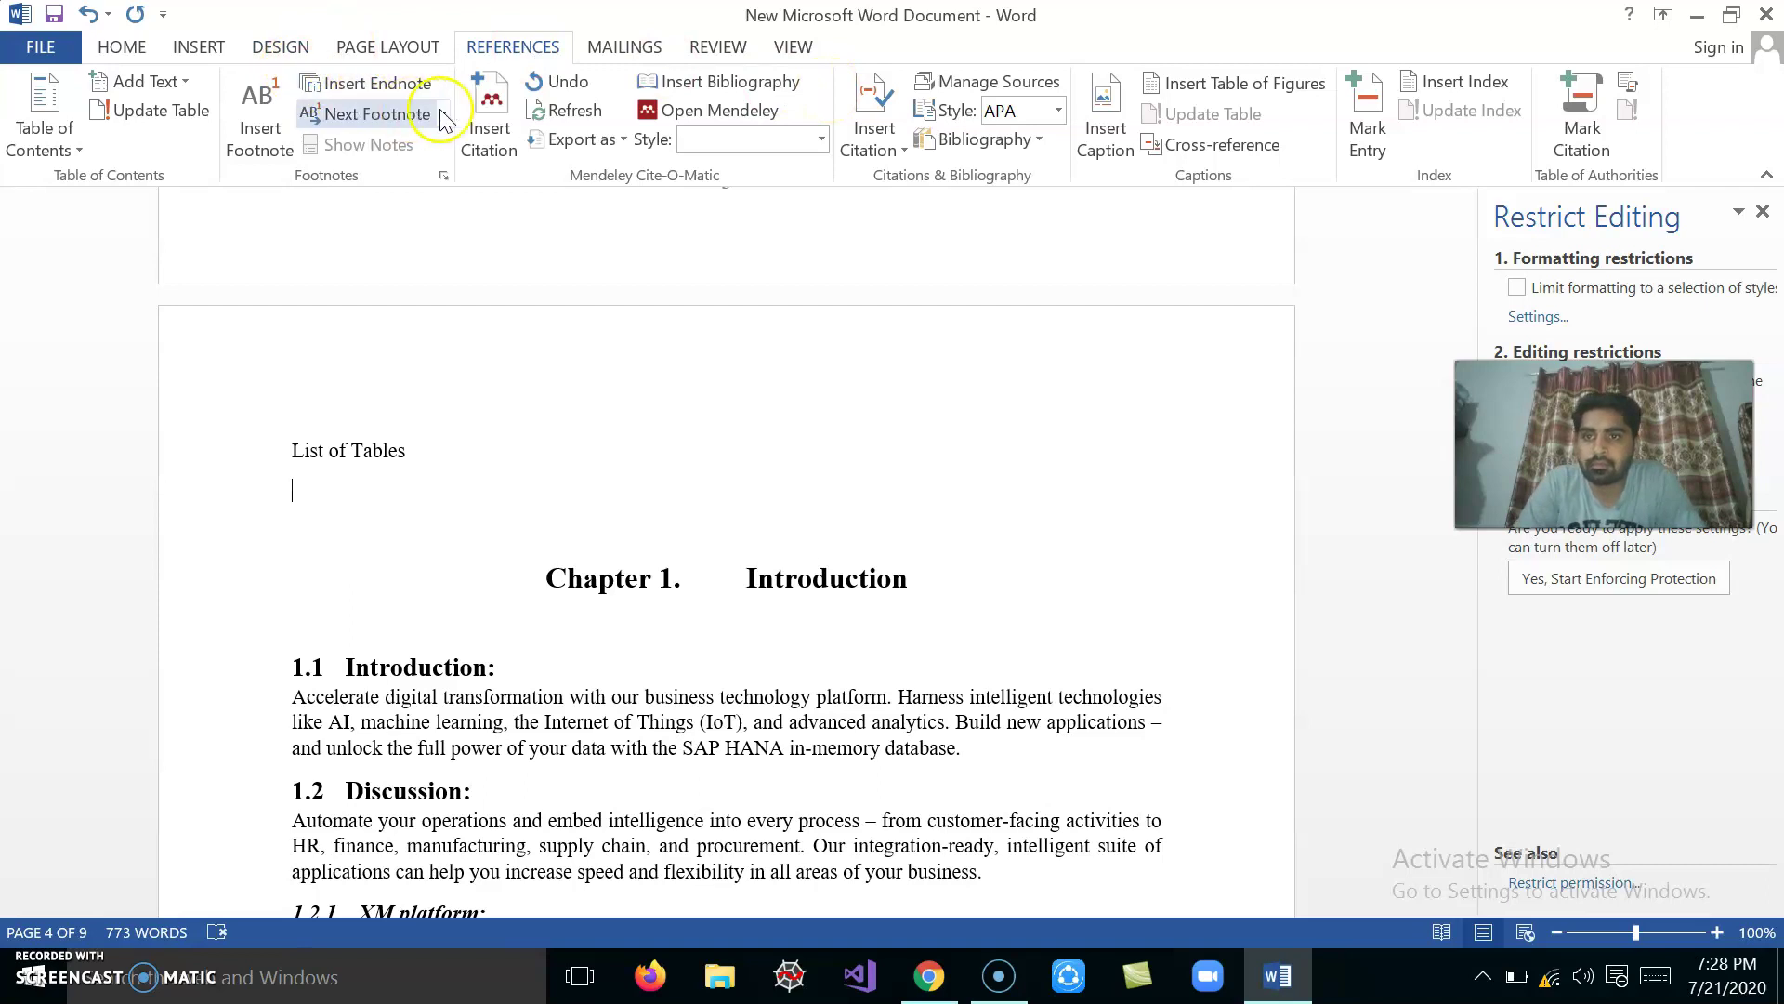
Insert the list of Table captions (Tables 1–3 on pages 4, 6, 8) and add a page break below it.
{"action": "left_click", "coordinate": [1203, 93]}
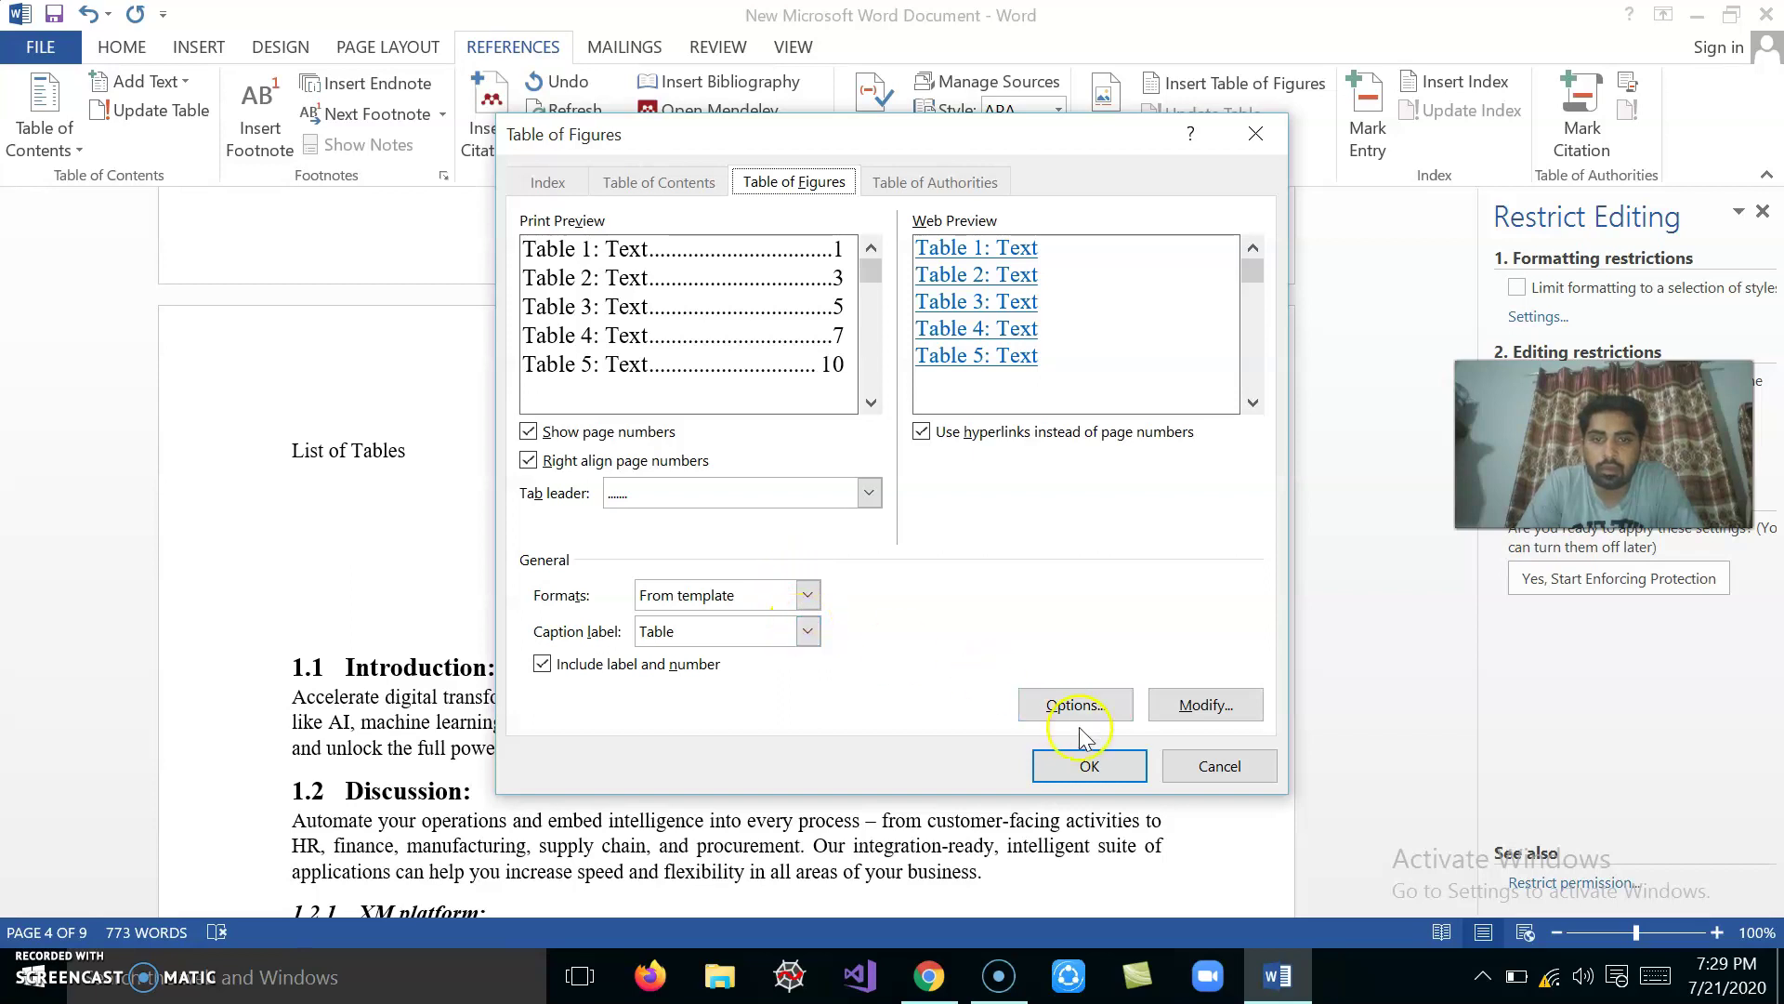
{"action": "left_click", "coordinate": [1087, 764]}
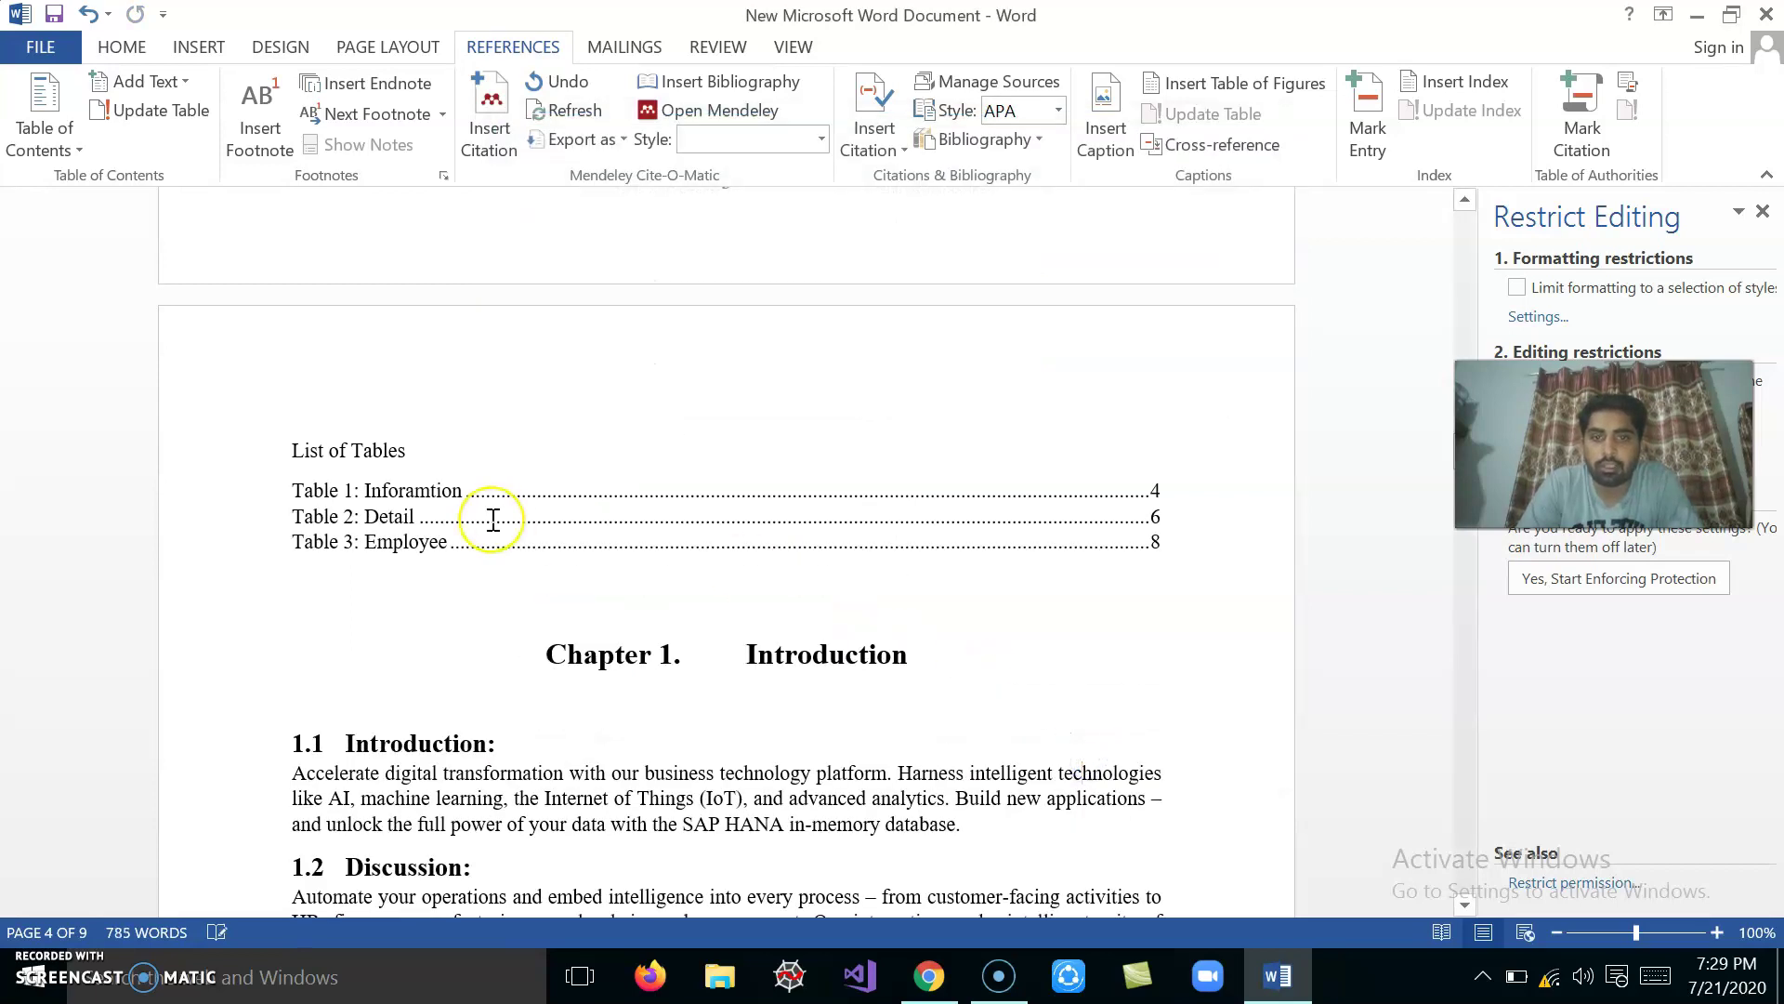
{"action": "left_click", "coordinate": [505, 608]}
{"action": "left_click", "coordinate": [512, 583]}
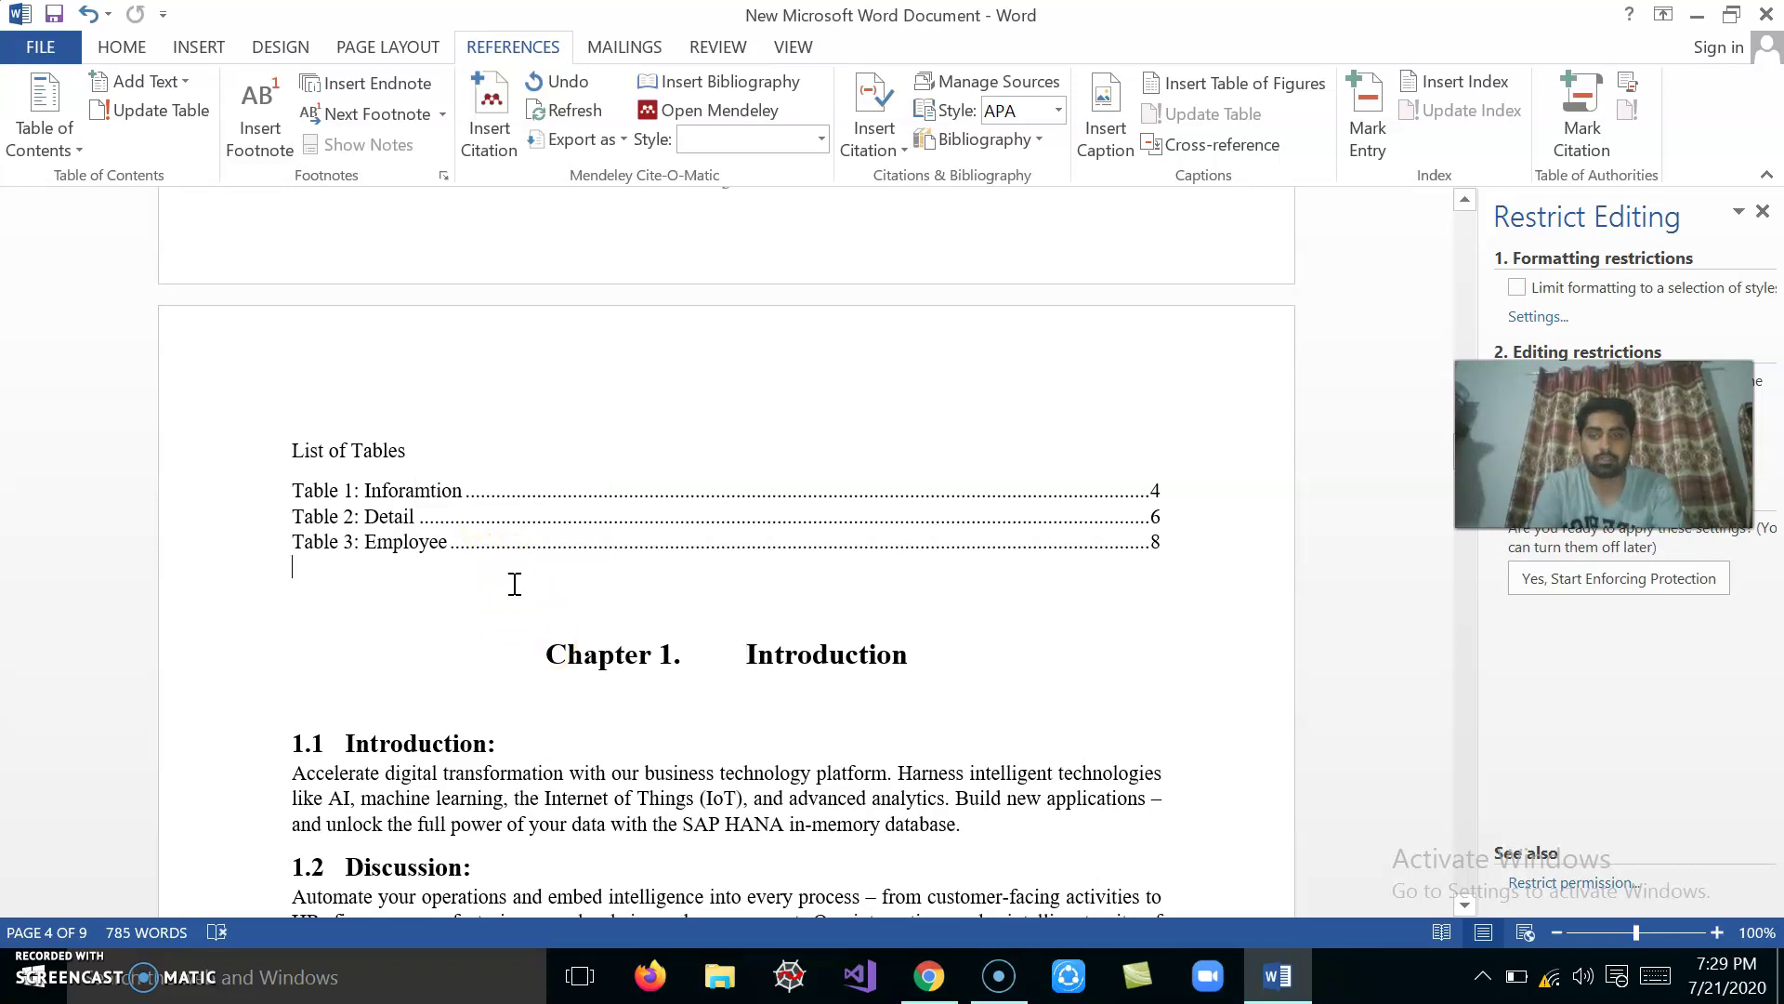
{"action": "key", "text": "ctrl+Return"}
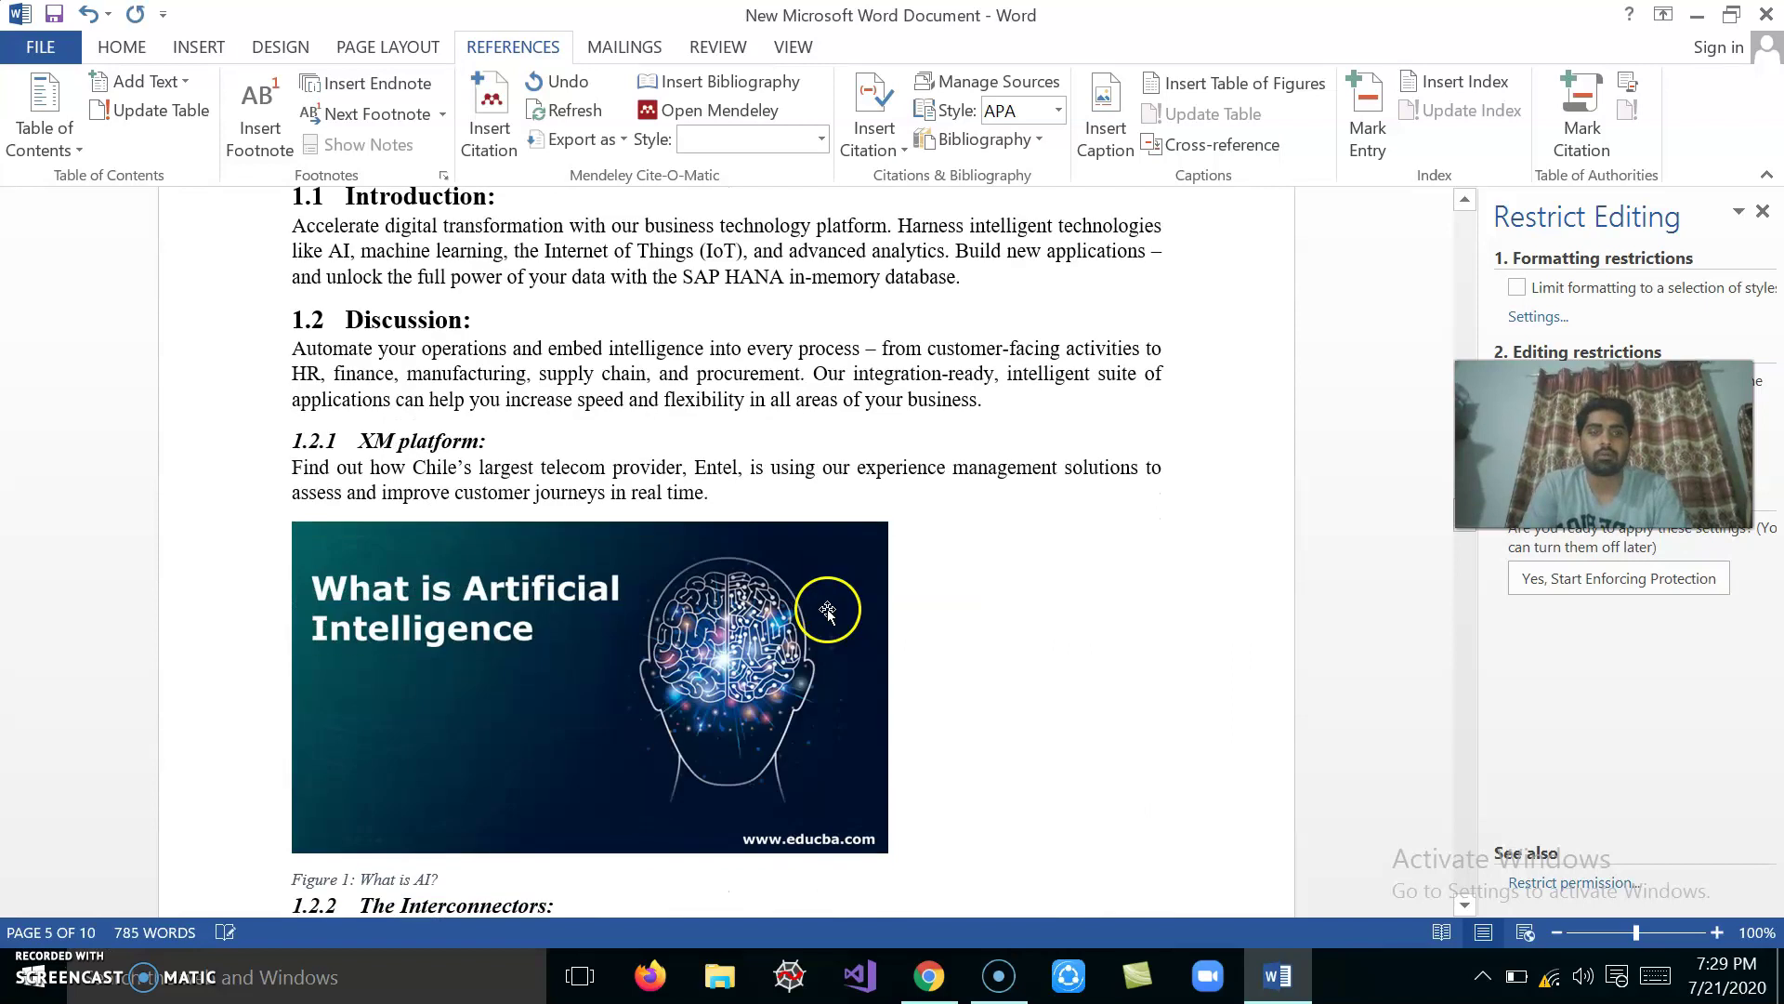
Centre the AI image and its Figure 1 caption.
{"action": "scroll", "coordinate": [829, 609], "scroll_direction": "up", "scroll_amount": 3}
{"action": "scroll", "coordinate": [829, 610], "scroll_direction": "down", "scroll_amount": 5}
{"action": "scroll", "coordinate": [829, 609], "scroll_direction": "down", "scroll_amount": 2}
{"action": "scroll", "coordinate": [827, 611], "scroll_direction": "down", "scroll_amount": 2}
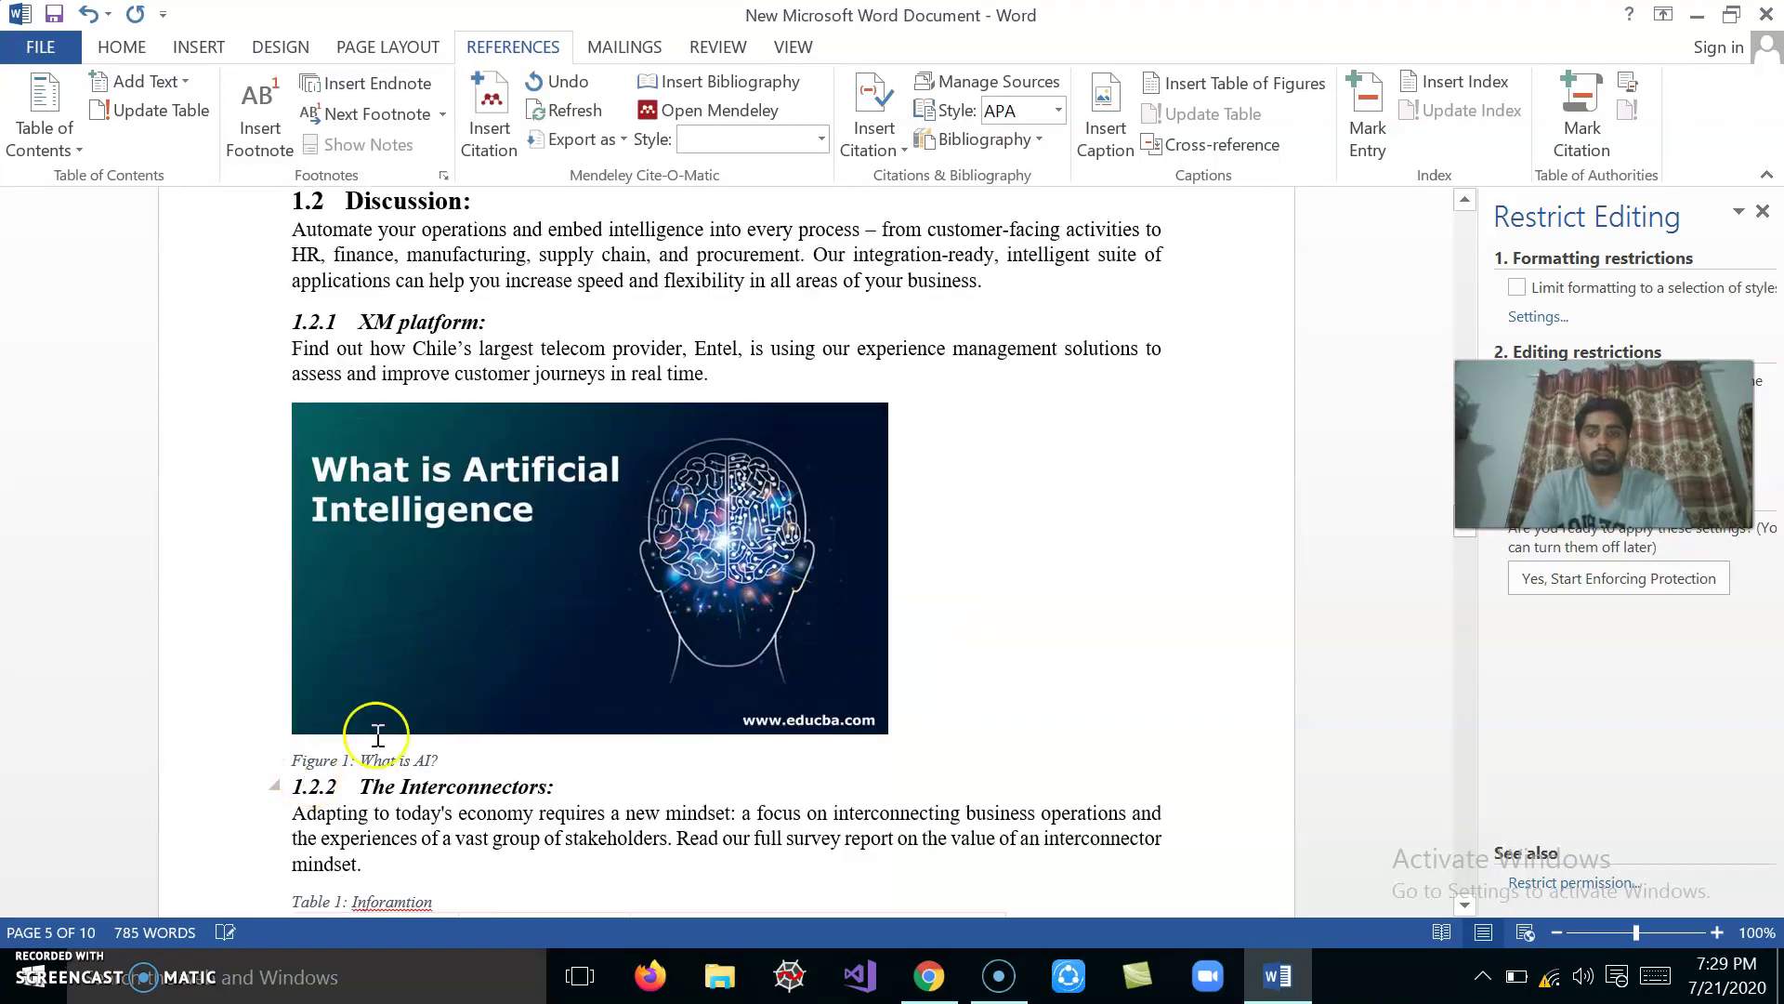
{"action": "left_click_drag", "start_coordinate": [472, 760], "coordinate": [353, 665]}
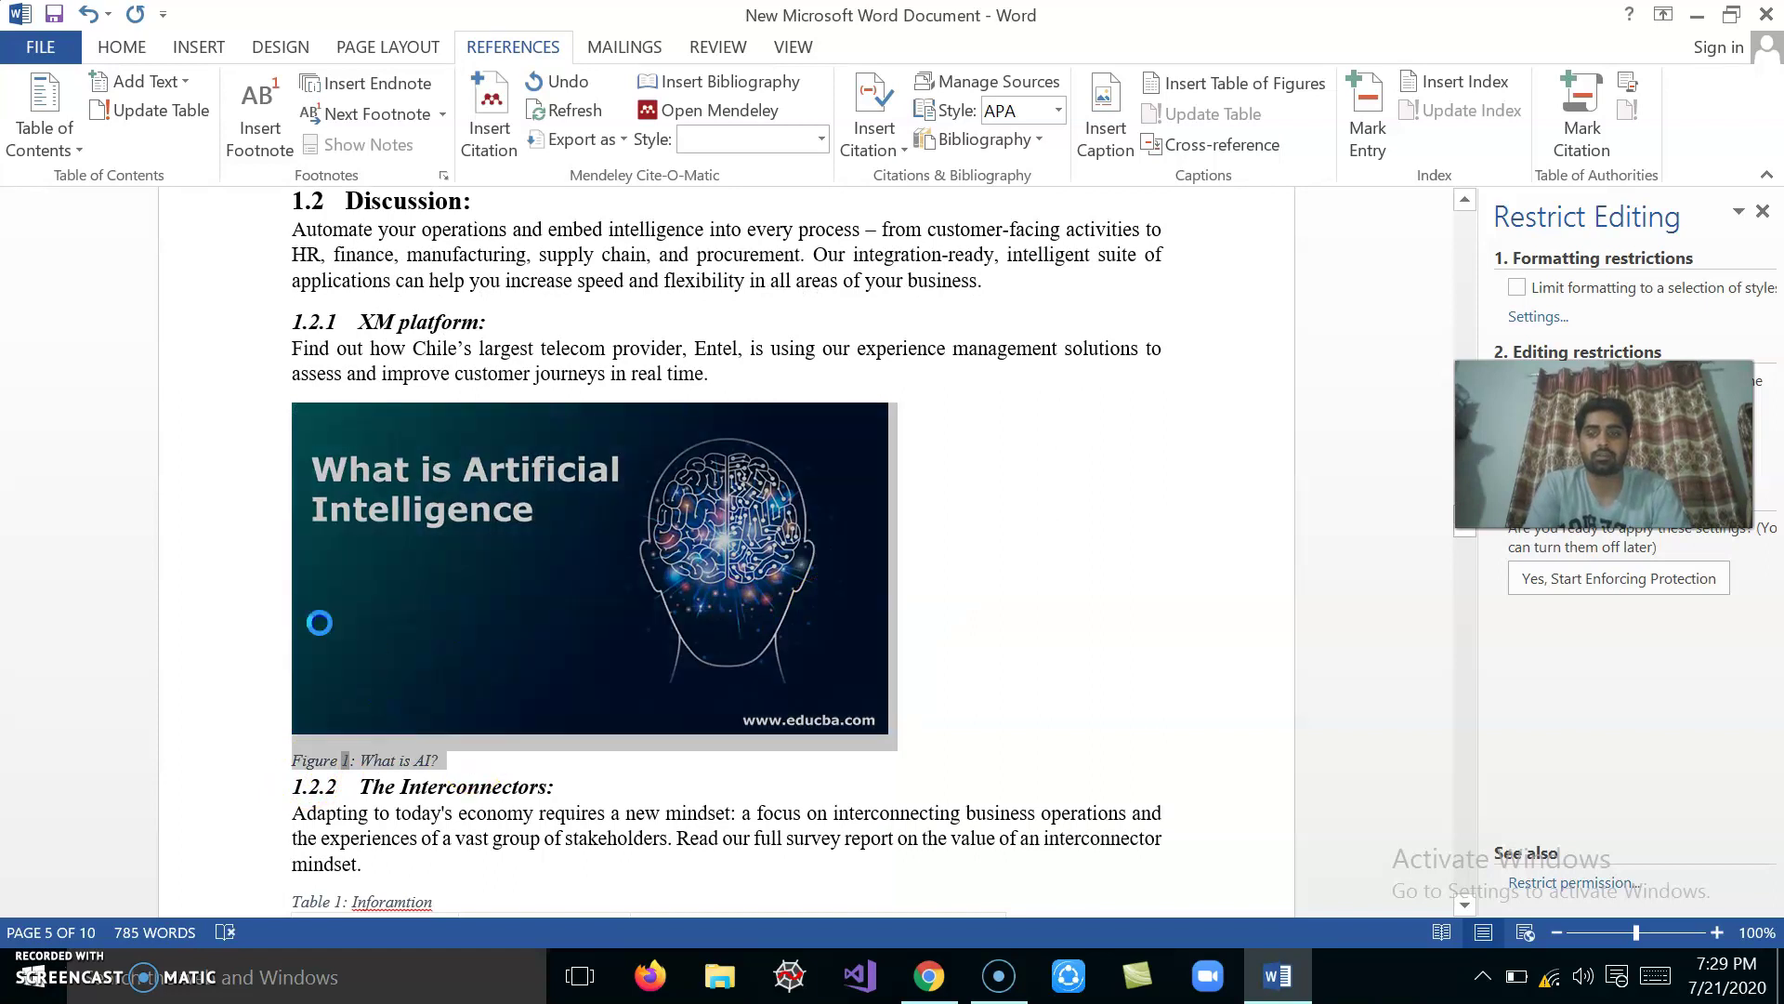
{"action": "left_click", "coordinate": [119, 51]}
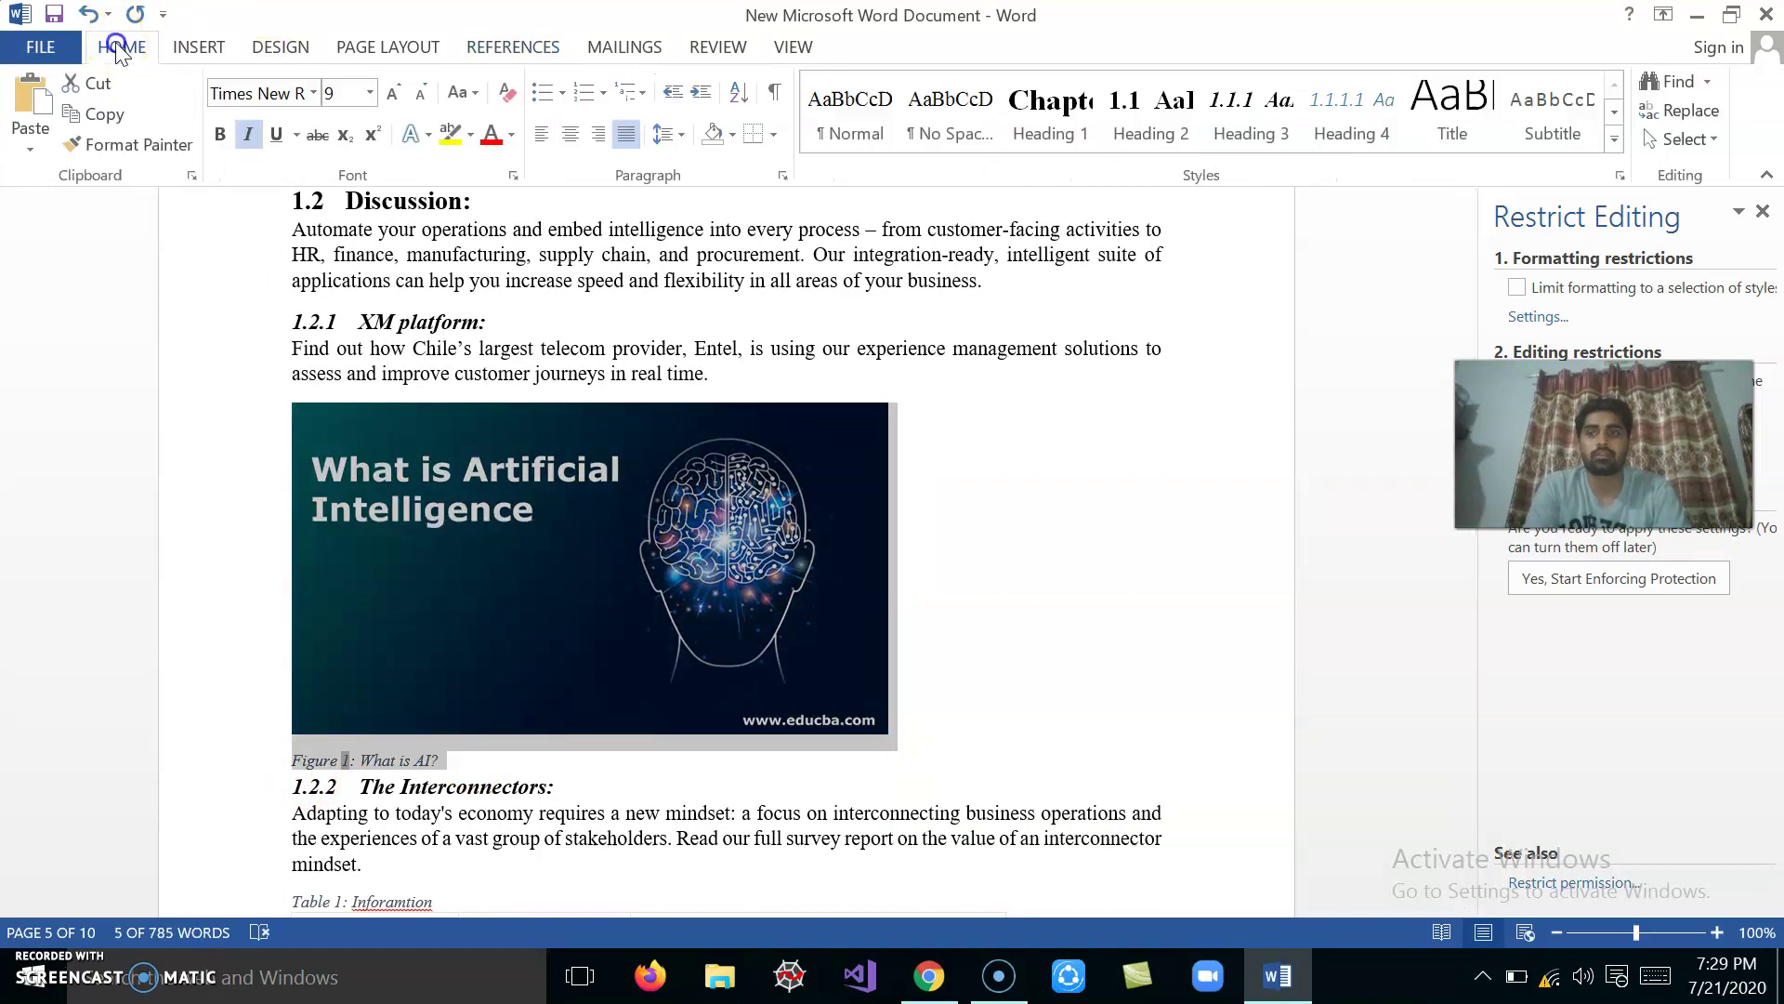
{"action": "left_click", "coordinate": [573, 137]}
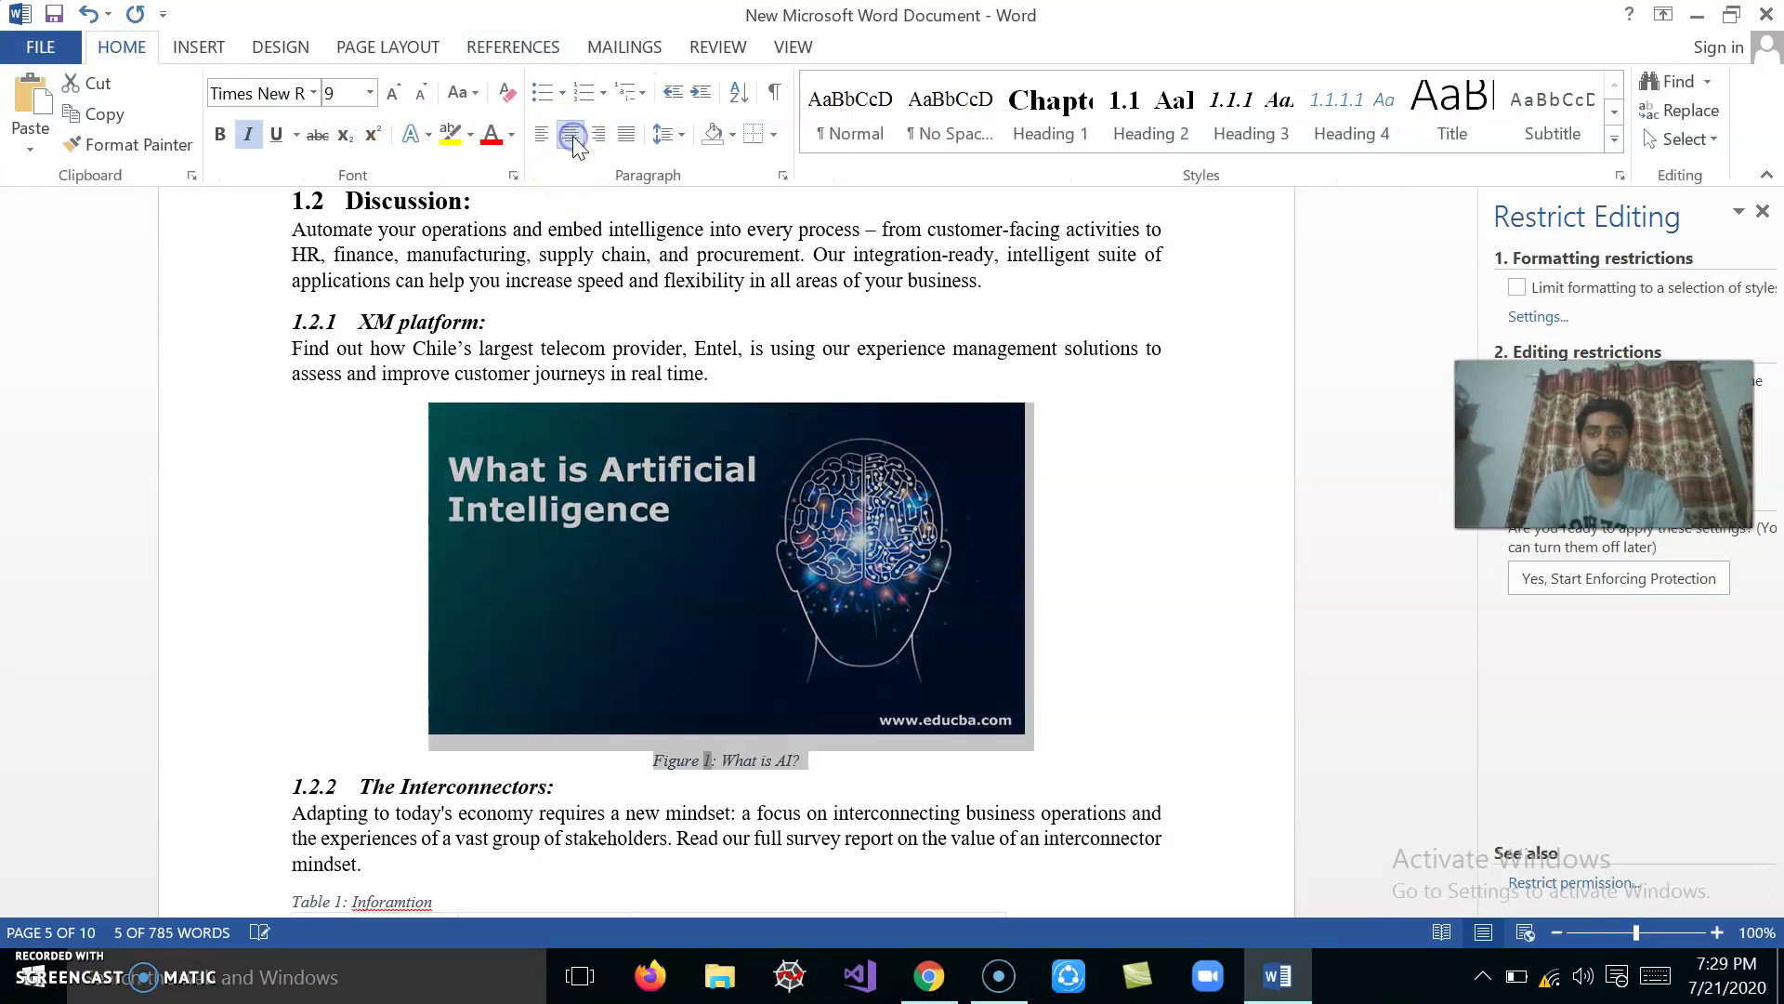
{"action": "left_click", "coordinate": [805, 788]}
{"action": "key", "text": "Down"}
{"action": "key", "text": "Down"}
{"action": "key", "text": "Down"}
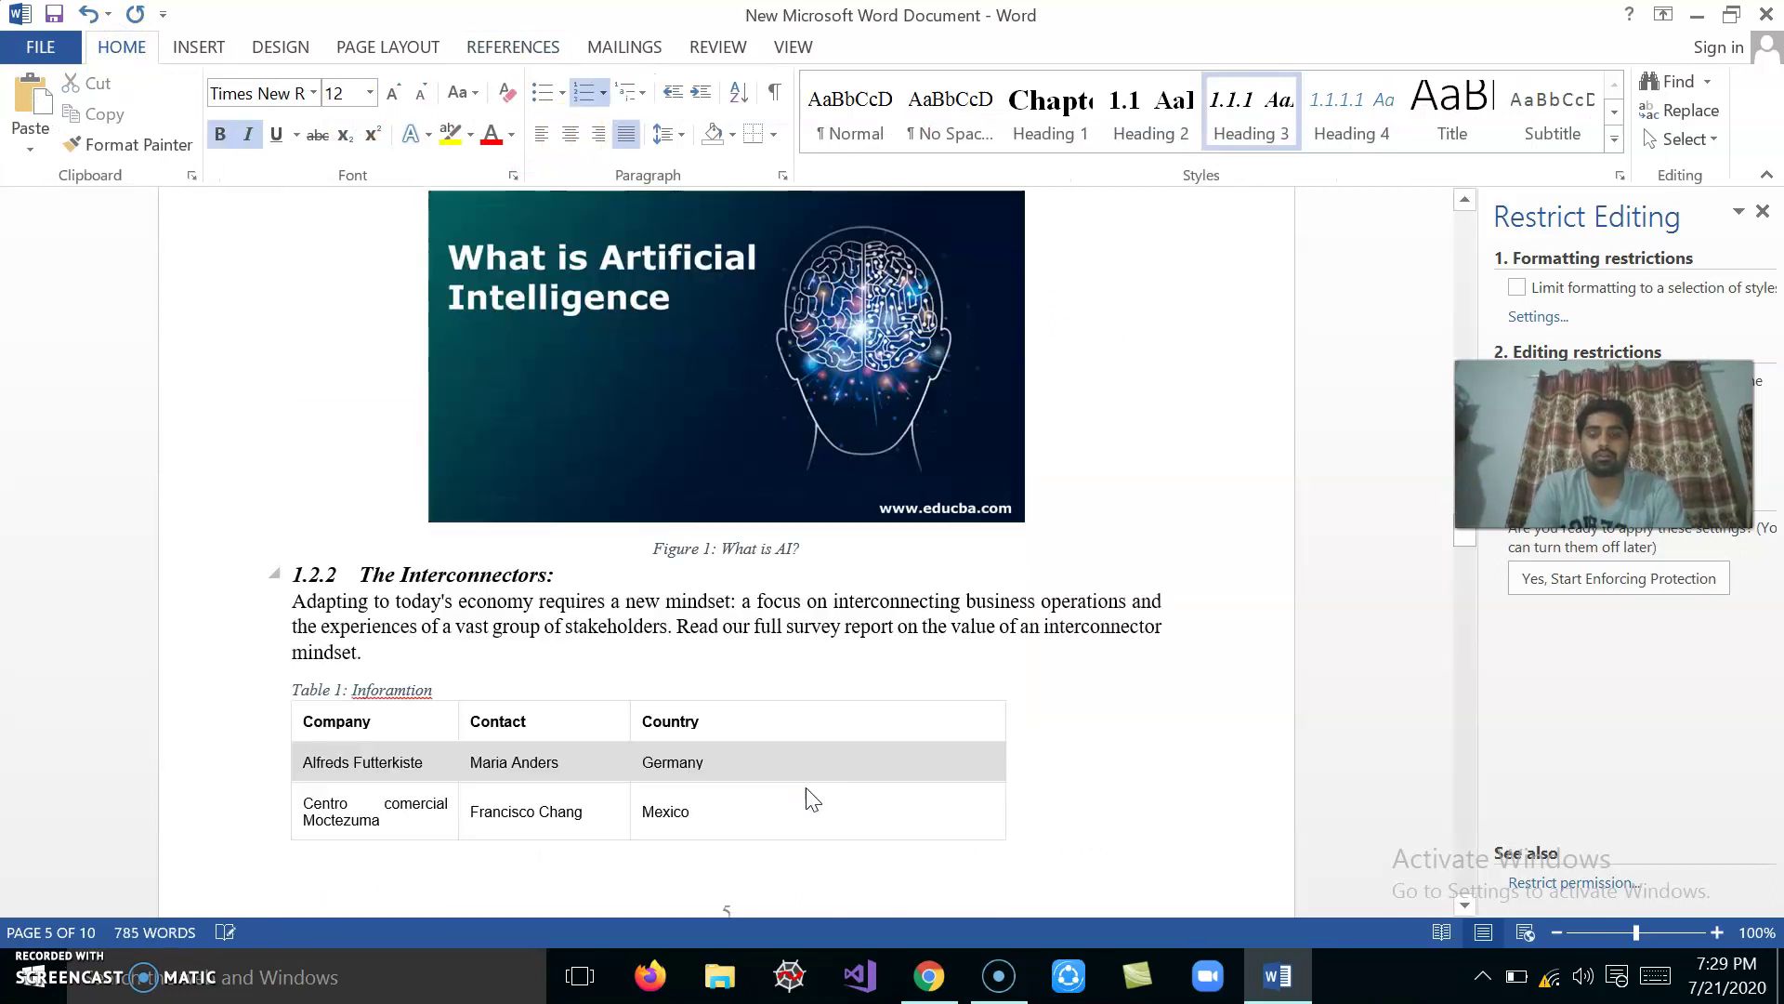
{"action": "key", "text": "Down"}
{"action": "key", "text": "Down"}
{"action": "key", "text": "Down"}
Centre the Table 1 caption and the Table 1 table on the page.
{"action": "scroll", "coordinate": [818, 725], "scroll_direction": "up", "scroll_amount": 2}
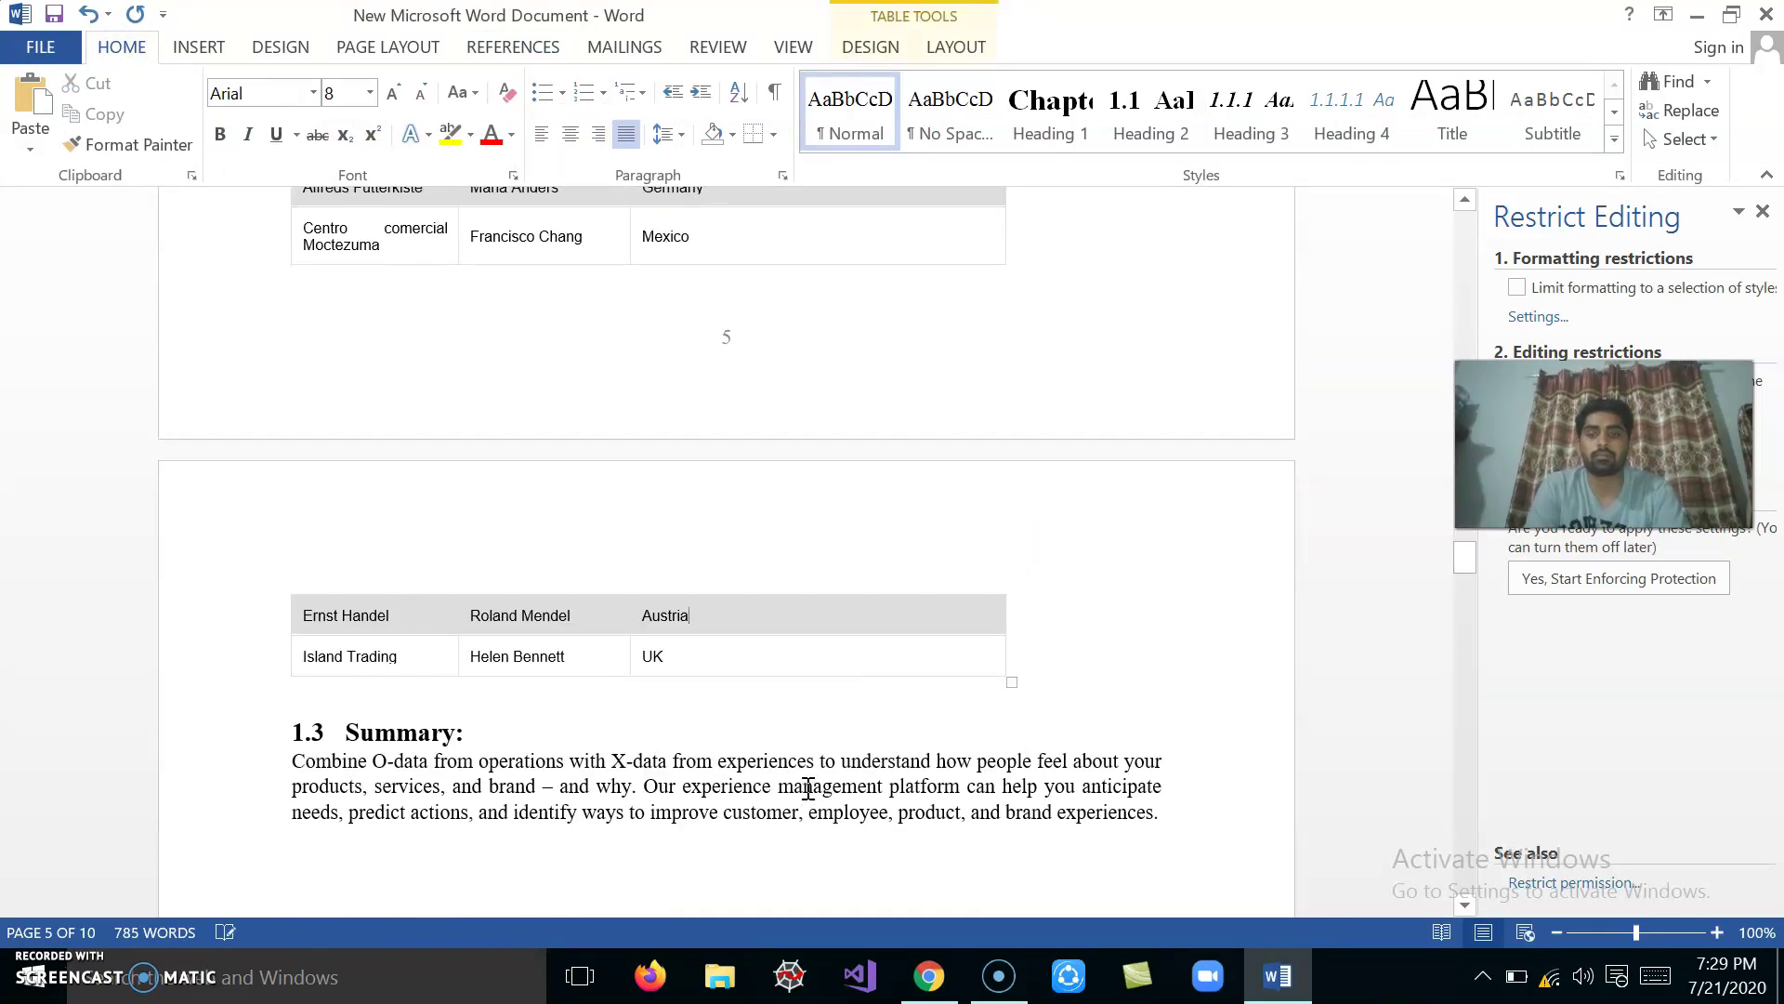
{"action": "scroll", "coordinate": [972, 749], "scroll_direction": "up", "scroll_amount": 1}
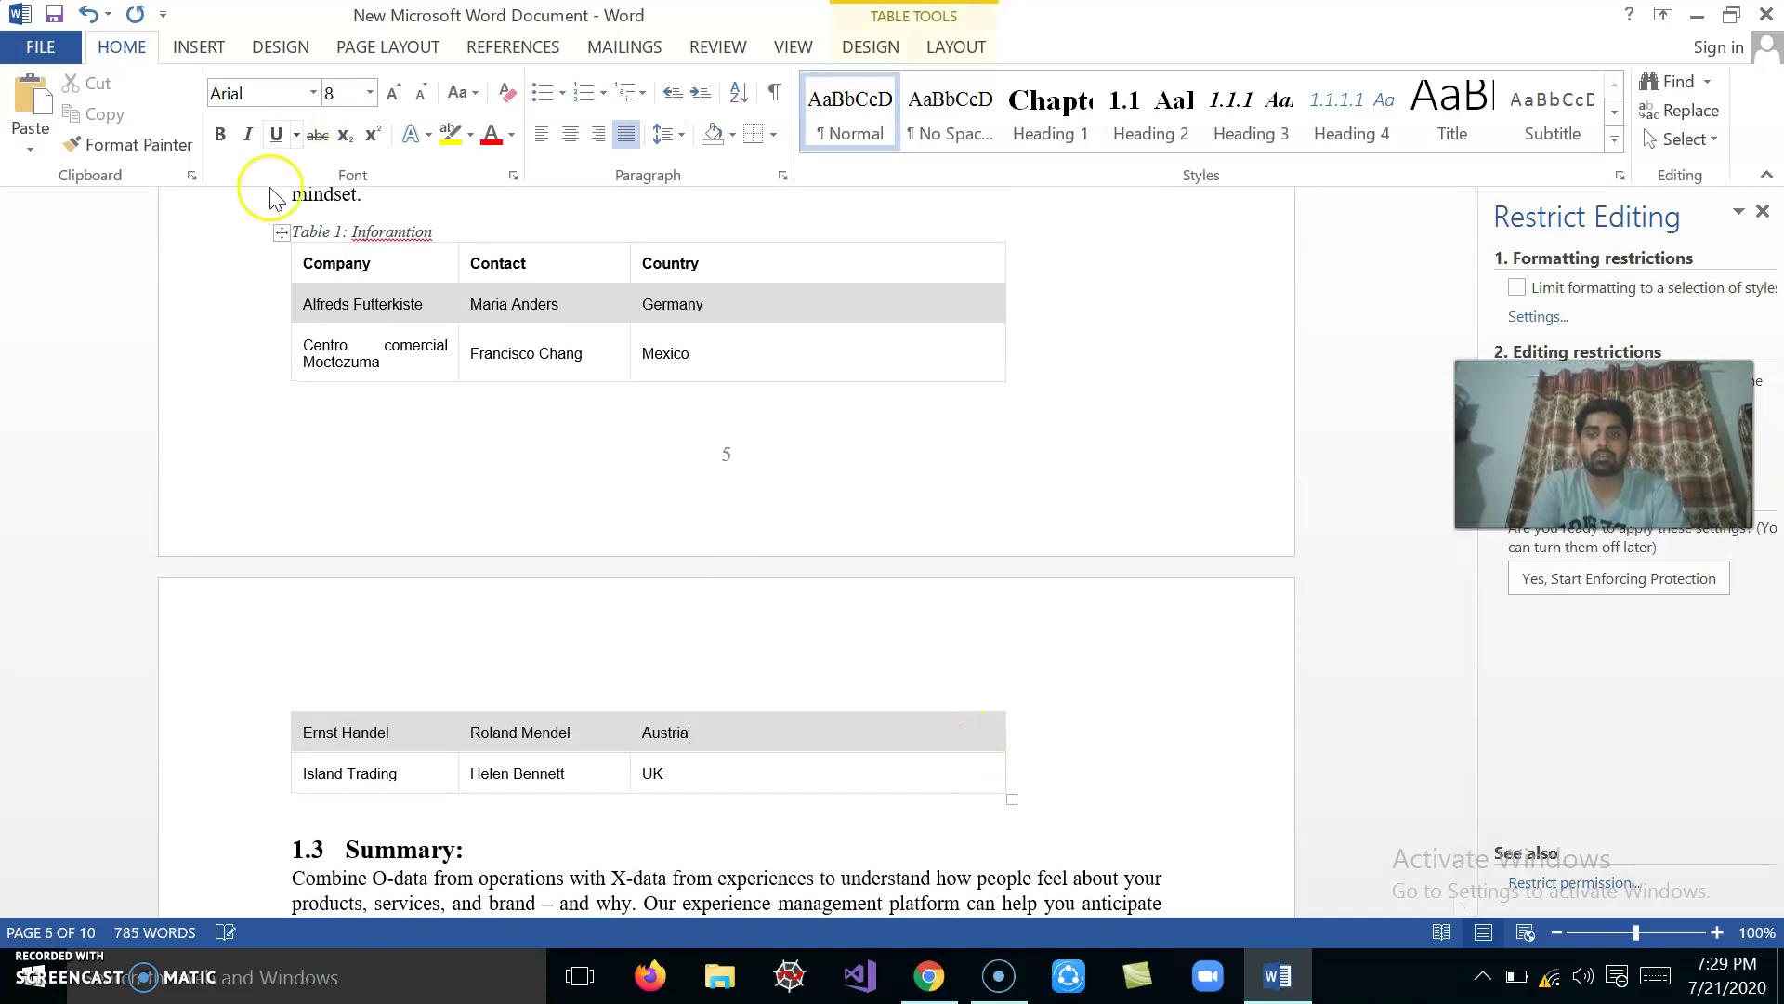
{"action": "left_click_drag", "start_coordinate": [296, 220], "coordinate": [418, 347]}
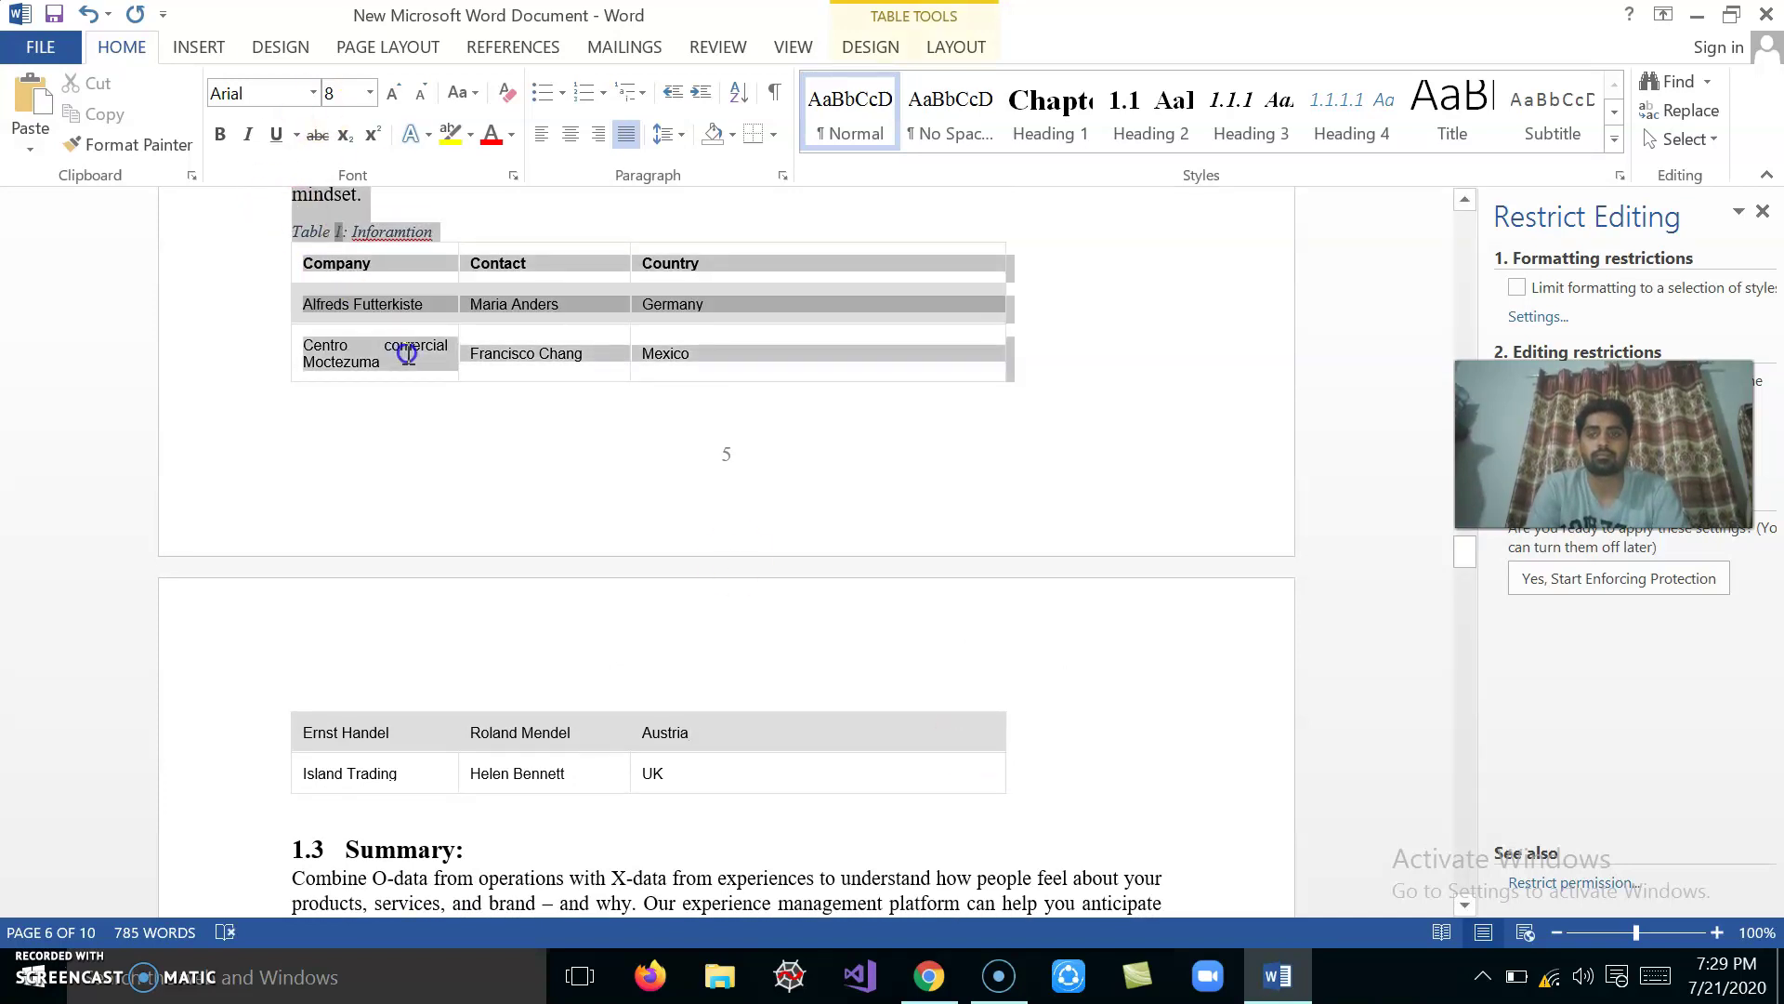
{"action": "left_click", "coordinate": [386, 205]}
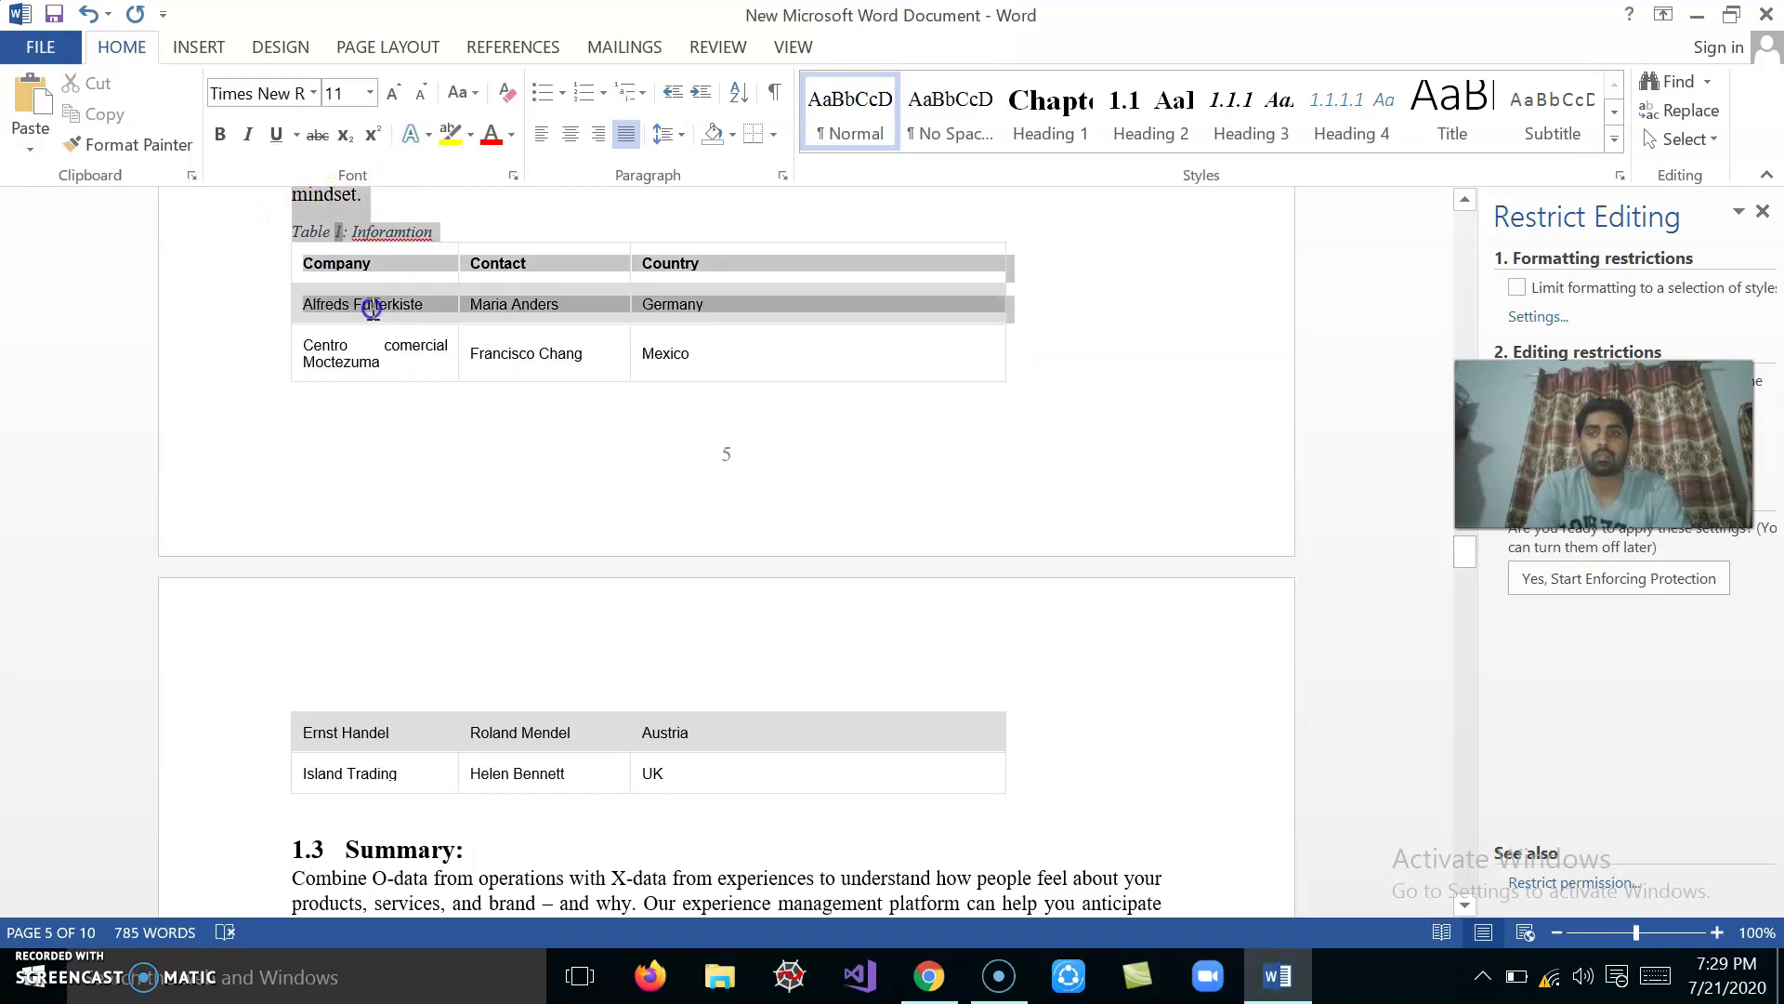
{"action": "mouse_move", "coordinate": [318, 249]}
{"action": "left_mouse_down"}
{"action": "mouse_move", "coordinate": [369, 195]}
{"action": "mouse_move", "coordinate": [762, 822]}
{"action": "left_mouse_up"}
{"action": "left_click", "coordinate": [369, 203]}
{"action": "left_click", "coordinate": [288, 230]}
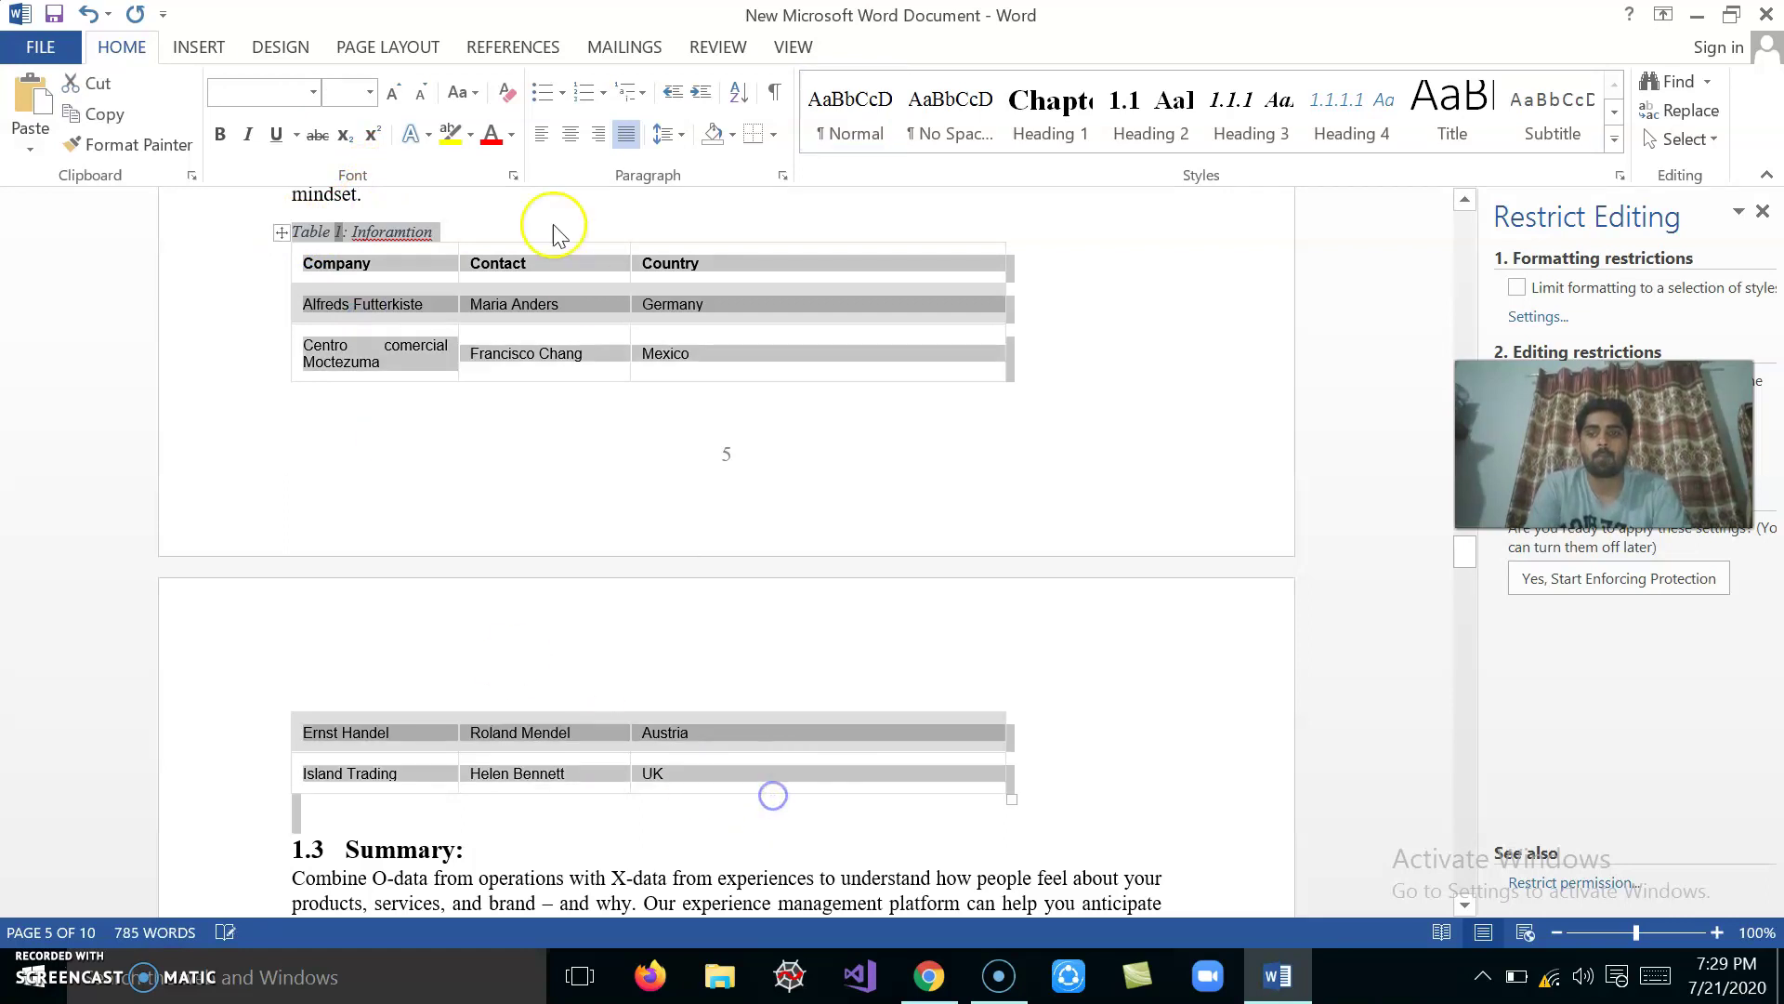
{"action": "left_click", "coordinate": [570, 134]}
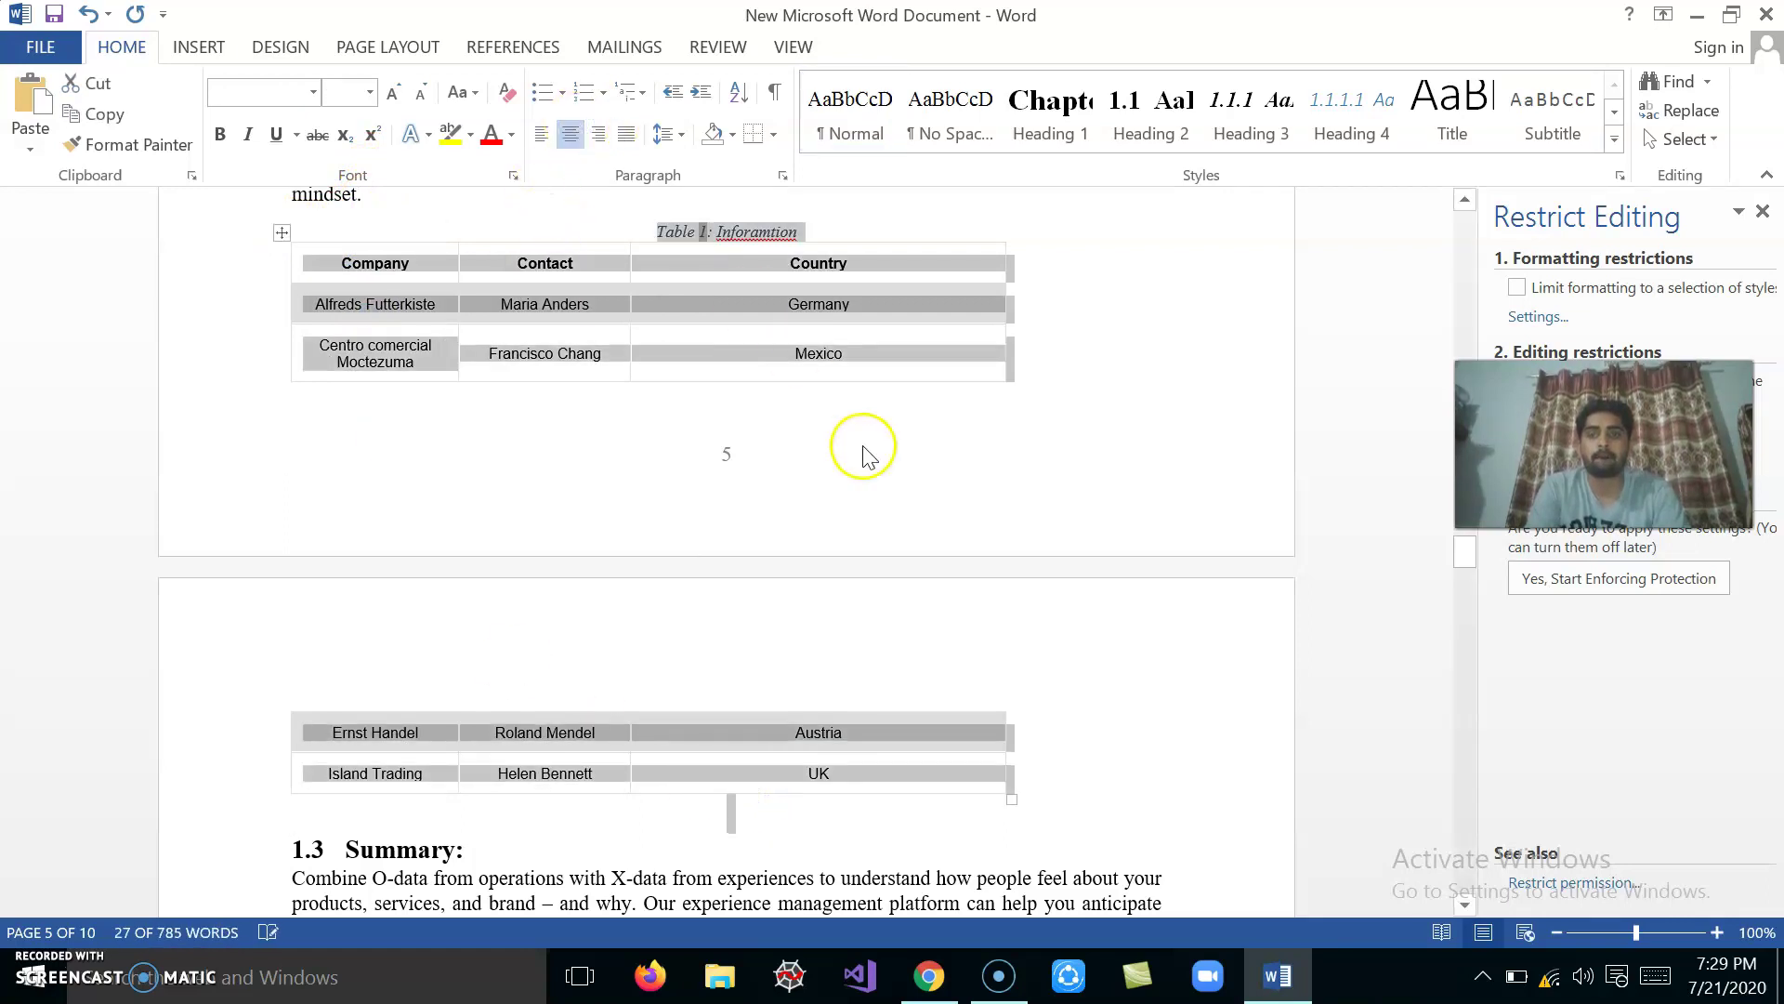
{"action": "left_click", "coordinate": [281, 232]}
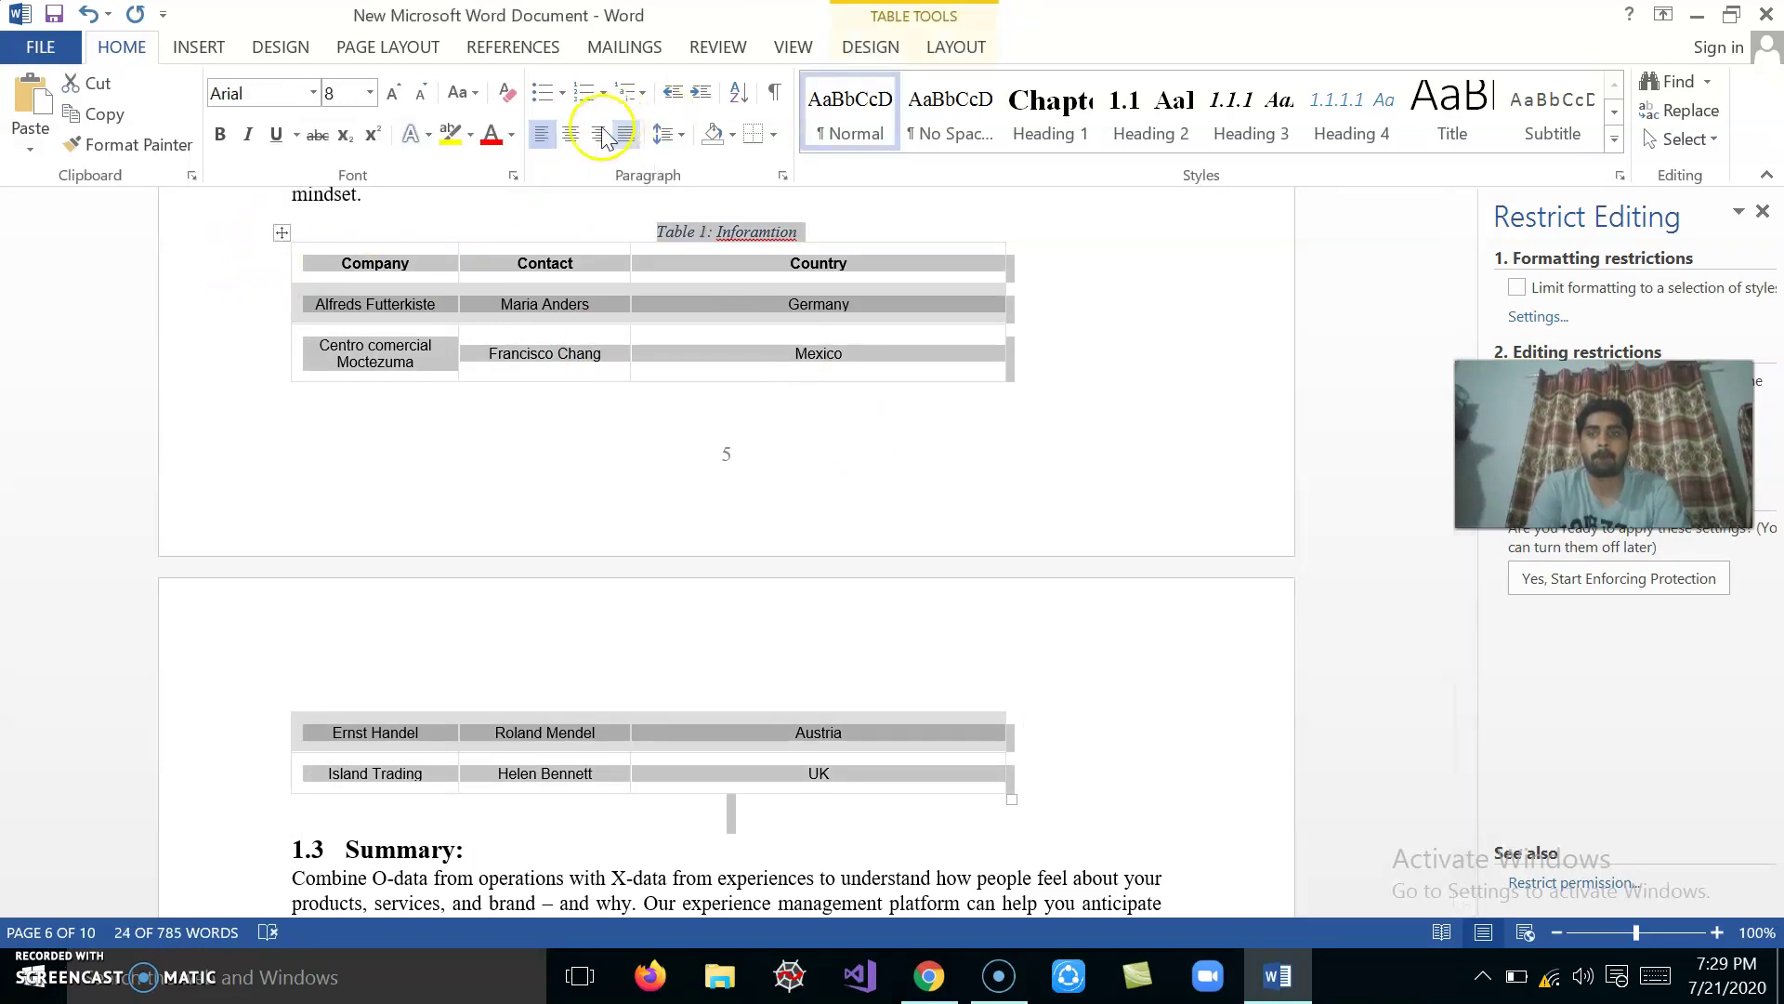
{"action": "left_click", "coordinate": [571, 134]}
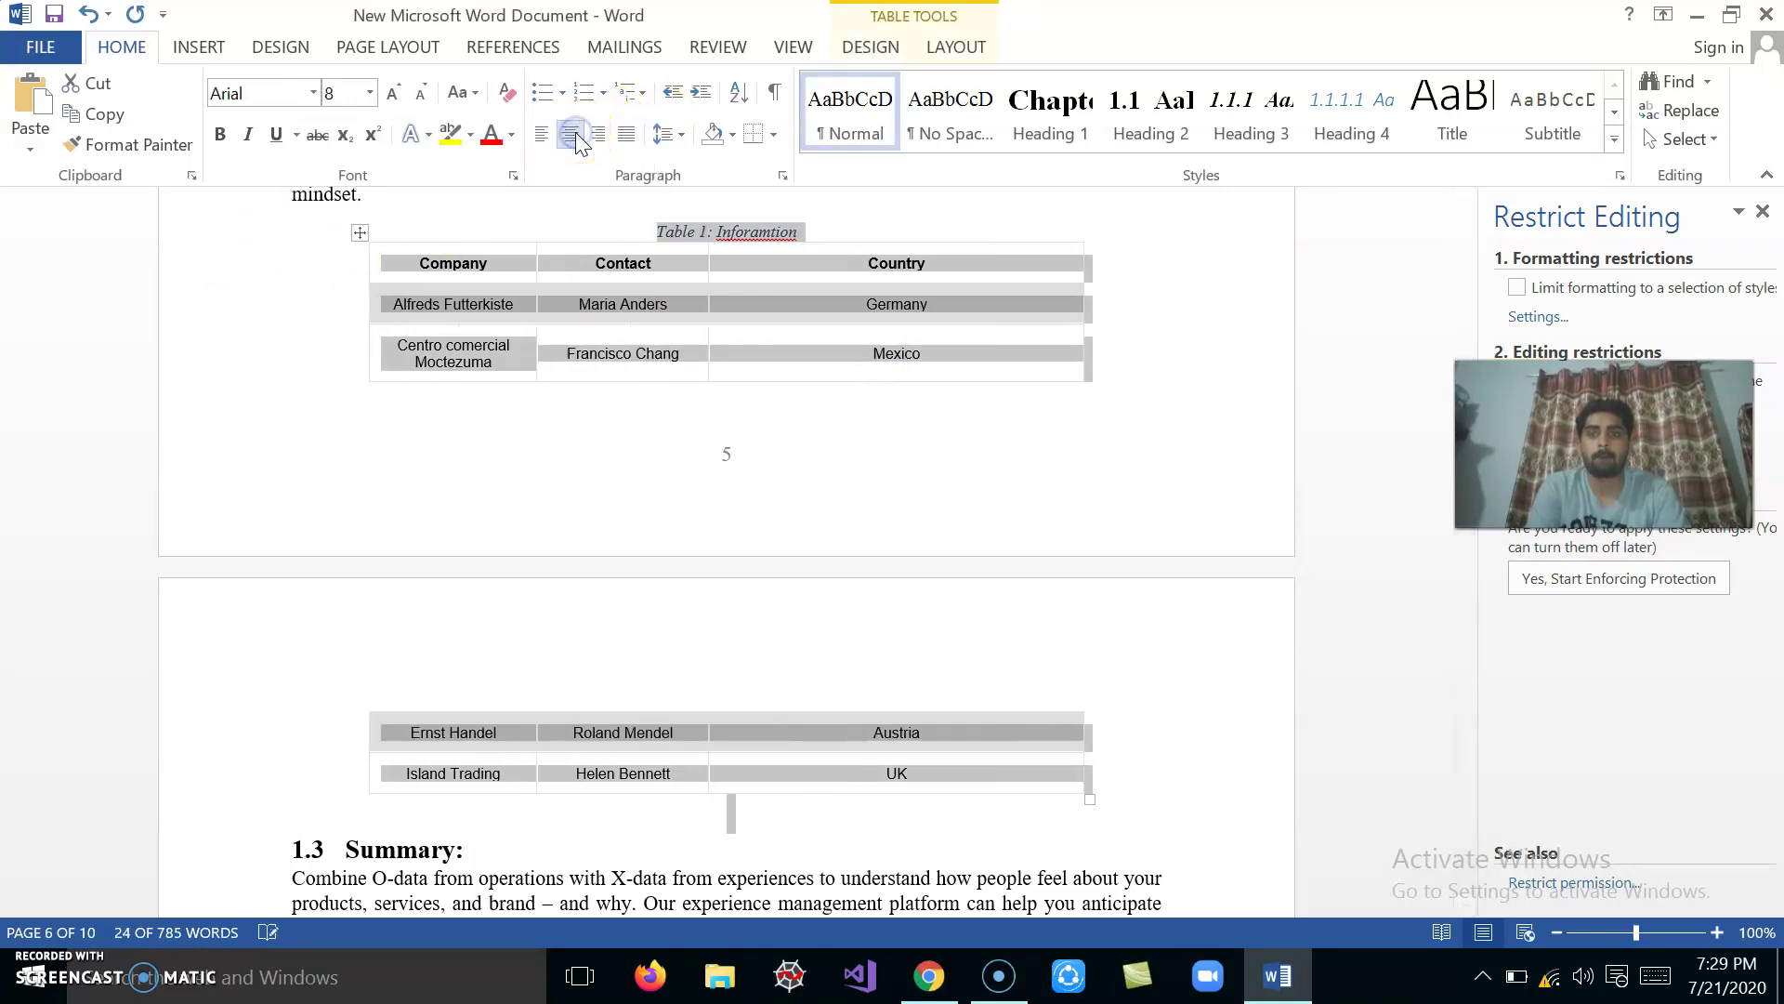
{"action": "left_click", "coordinate": [1158, 785]}
Centre the Figure 2 image and its caption.
{"action": "scroll", "coordinate": [1159, 776], "scroll_direction": "down", "scroll_amount": 10}
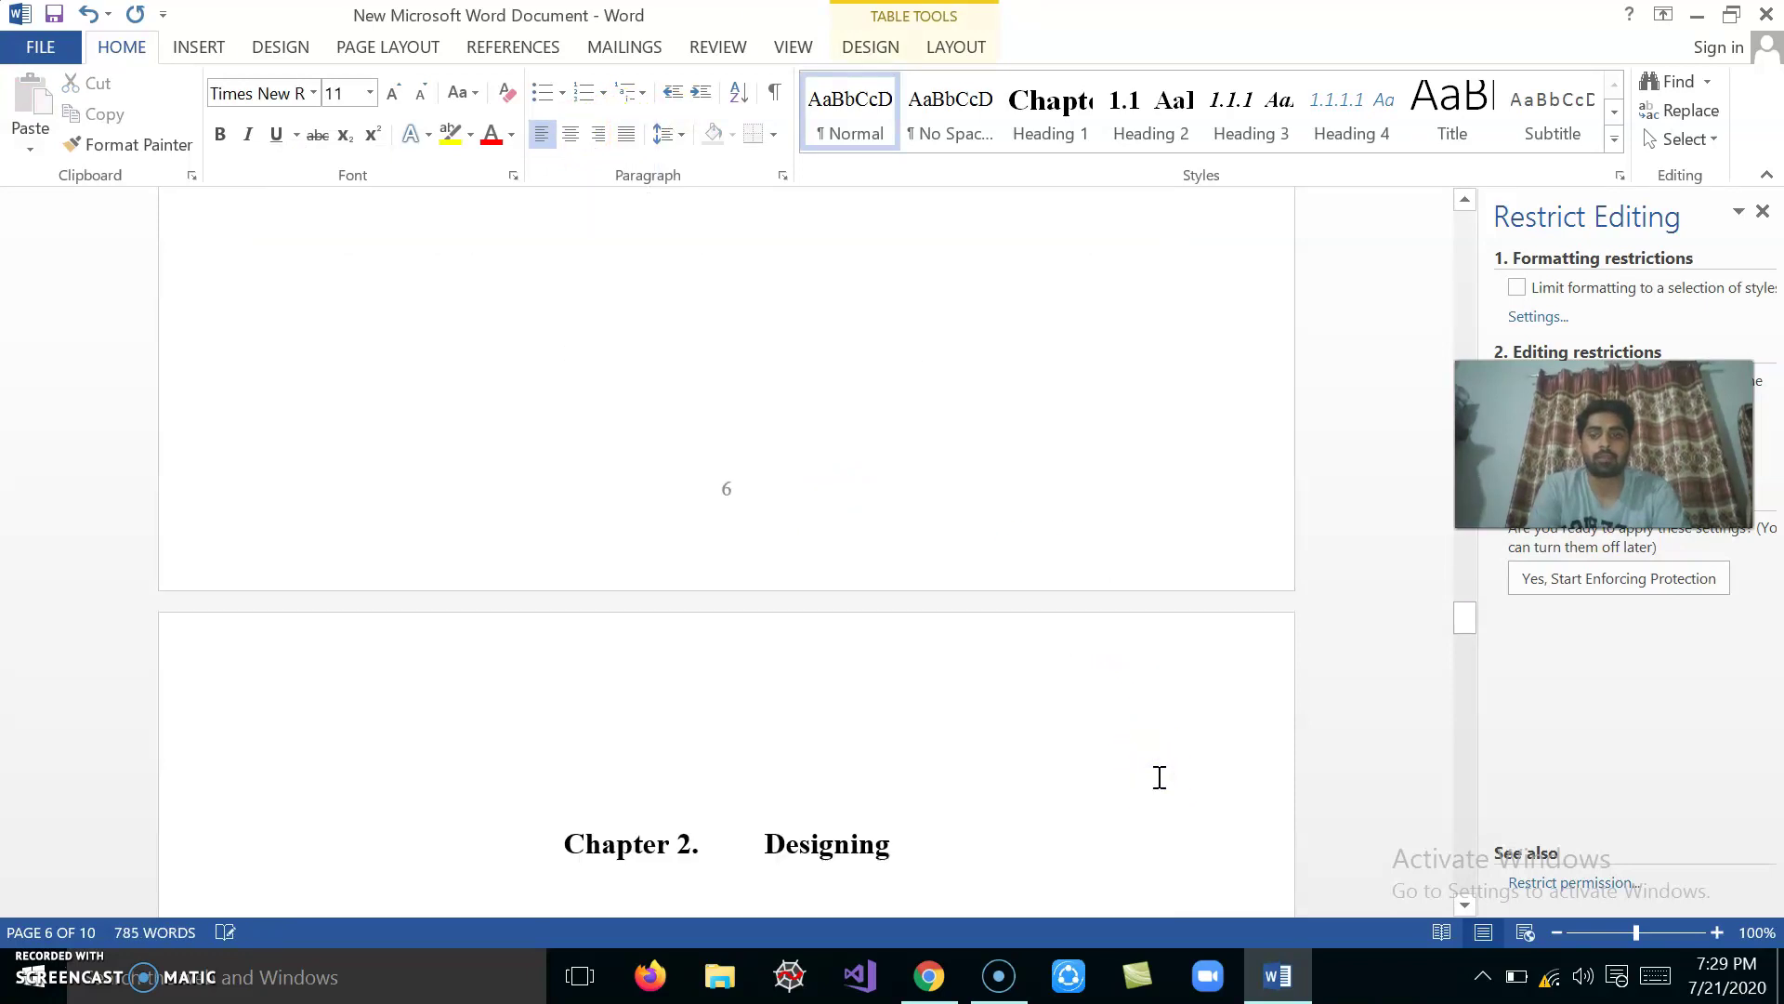
{"action": "scroll", "coordinate": [1160, 776], "scroll_direction": "down", "scroll_amount": 8}
{"action": "scroll", "coordinate": [1159, 777], "scroll_direction": "down", "scroll_amount": 3}
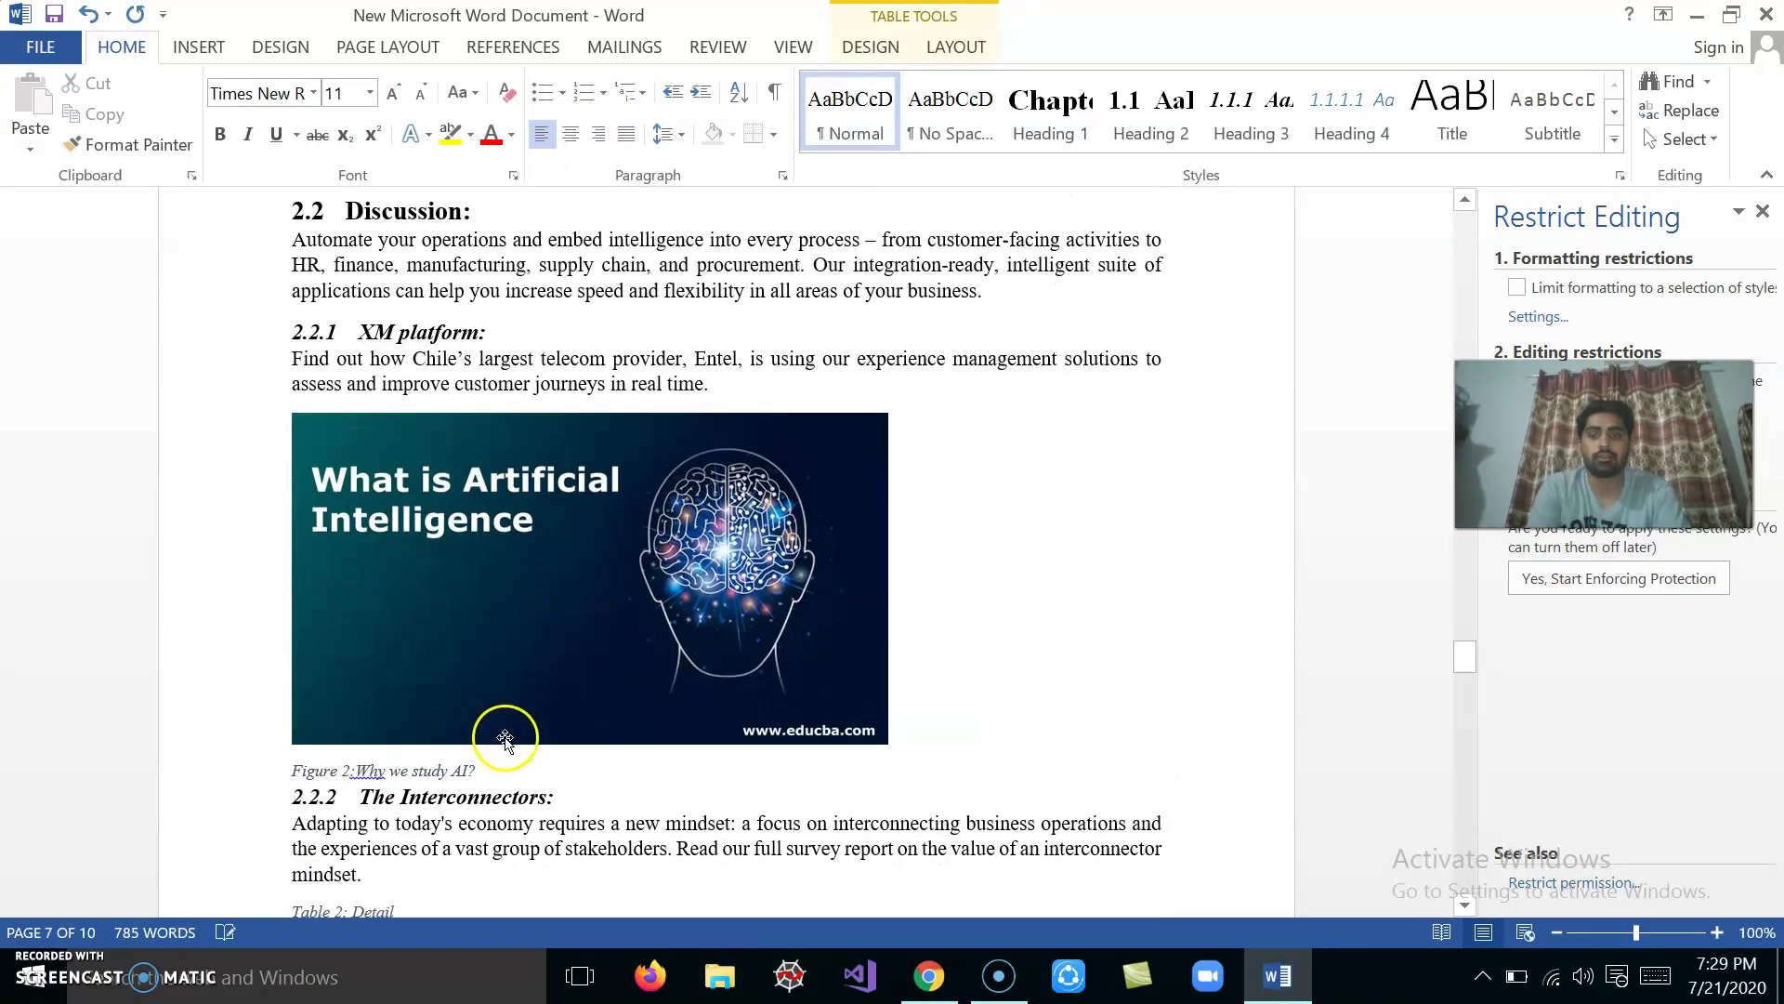
{"action": "left_click_drag", "start_coordinate": [476, 773], "coordinate": [367, 655]}
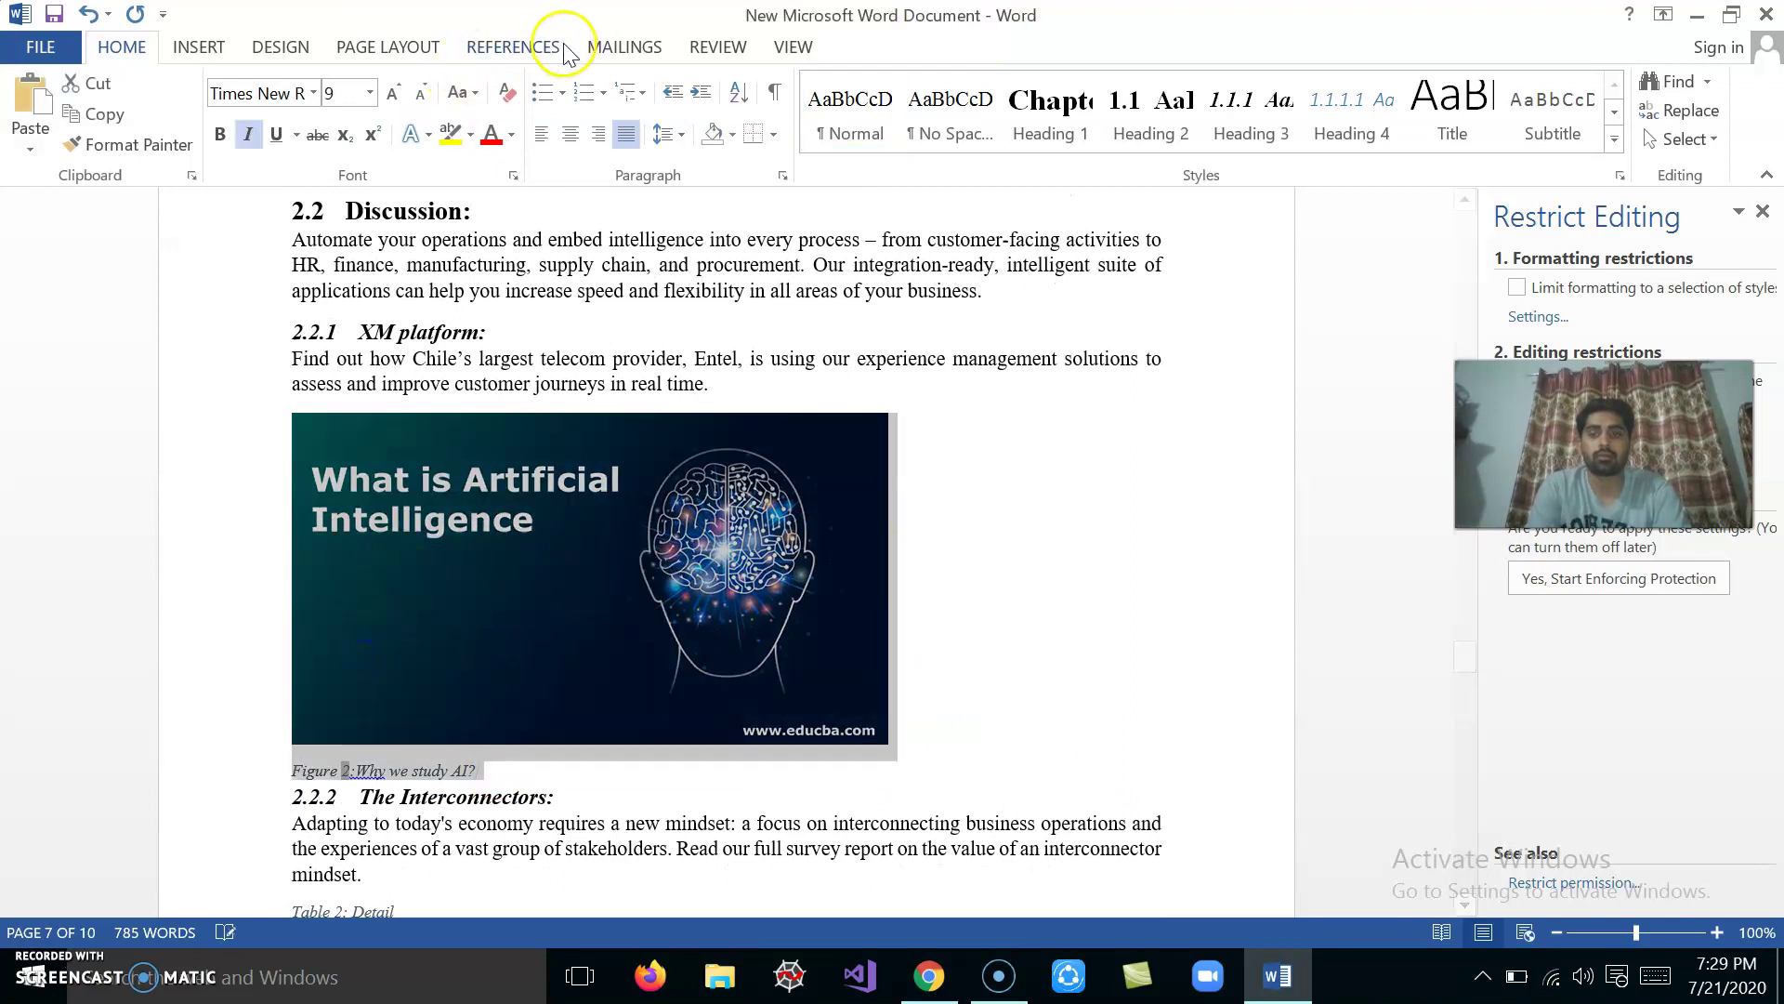
{"action": "left_click", "coordinate": [570, 133]}
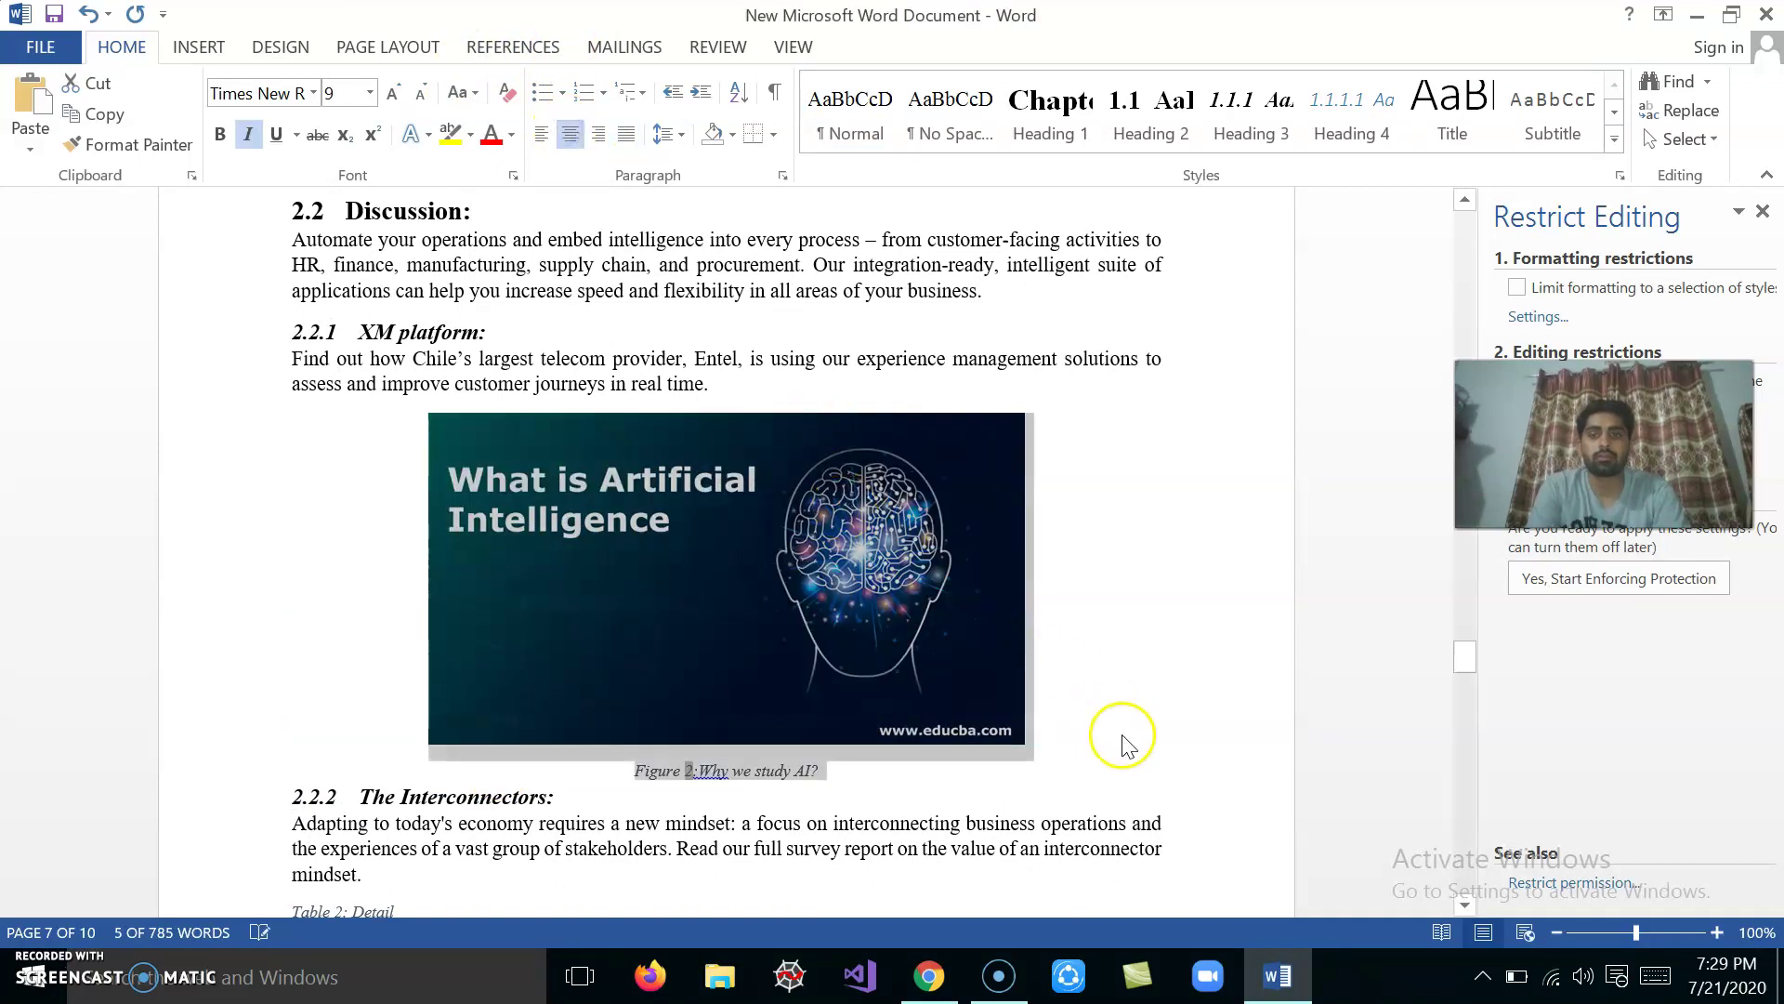
Centre the Table 2: Detail caption and the Table 2 table on the page.
{"action": "scroll", "coordinate": [1130, 753], "scroll_direction": "down", "scroll_amount": 8}
{"action": "scroll", "coordinate": [1130, 752], "scroll_direction": "down", "scroll_amount": 2}
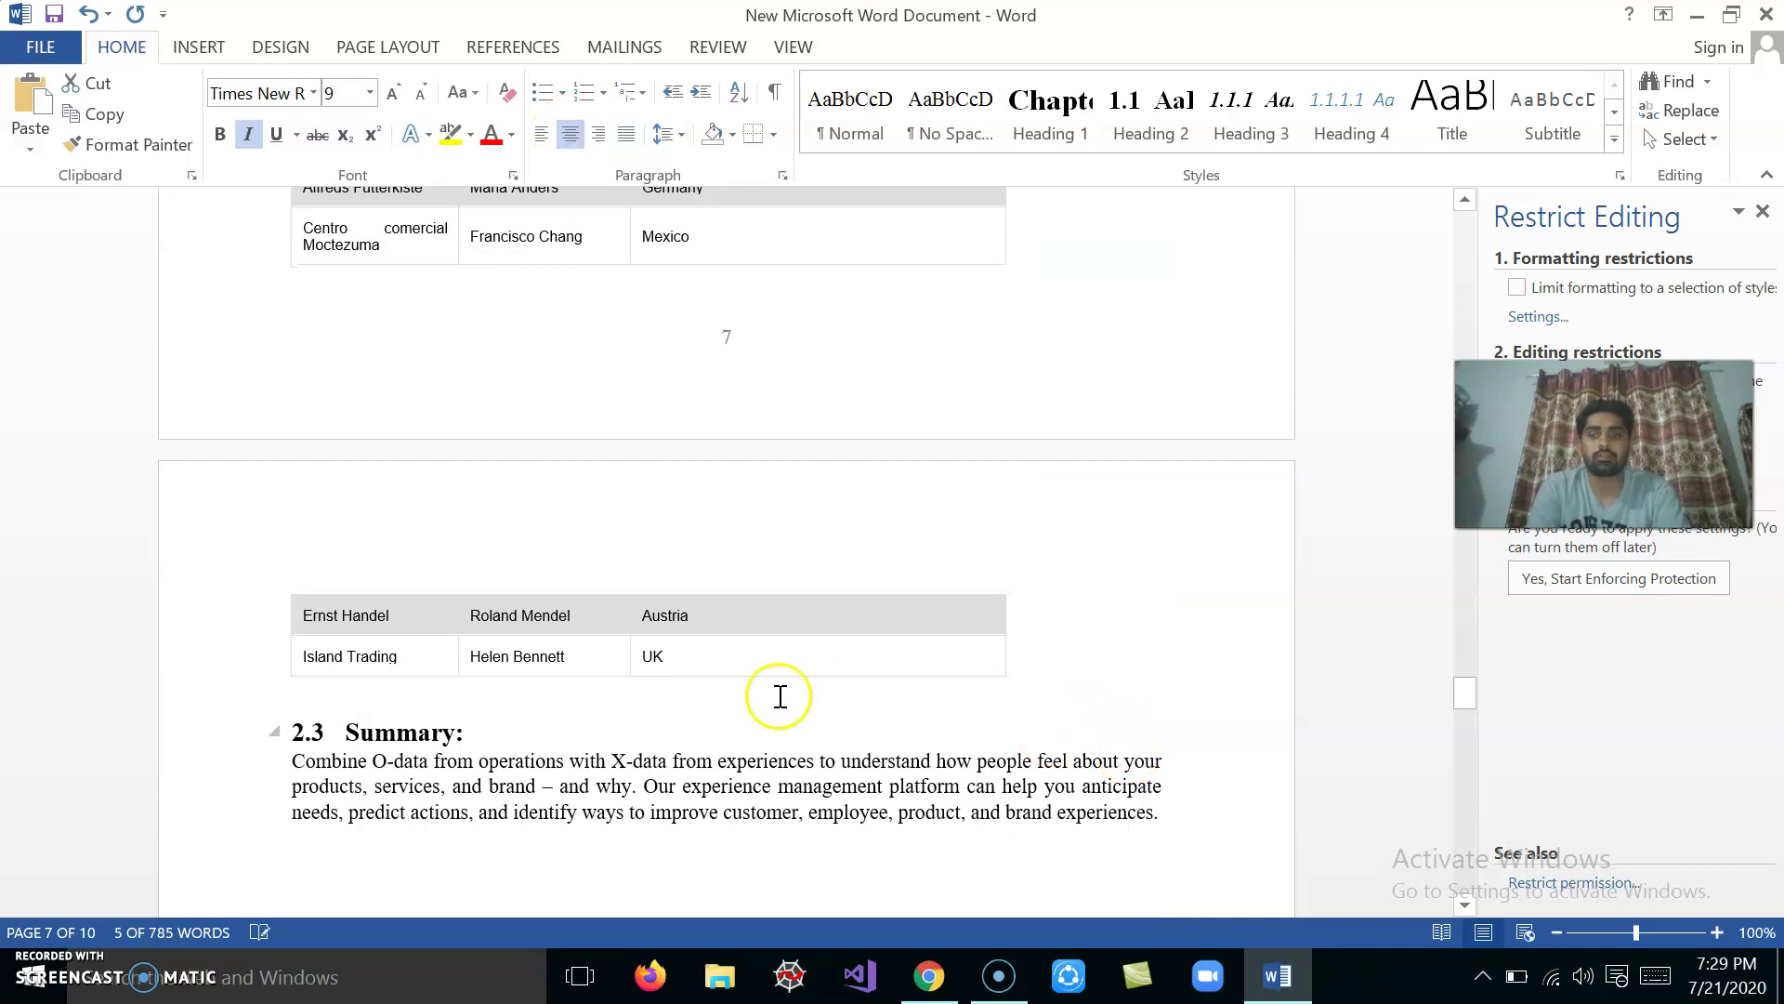
{"action": "scroll", "coordinate": [1071, 590], "scroll_direction": "up", "scroll_amount": 3}
{"action": "scroll", "coordinate": [1068, 598], "scroll_direction": "up", "scroll_amount": 2}
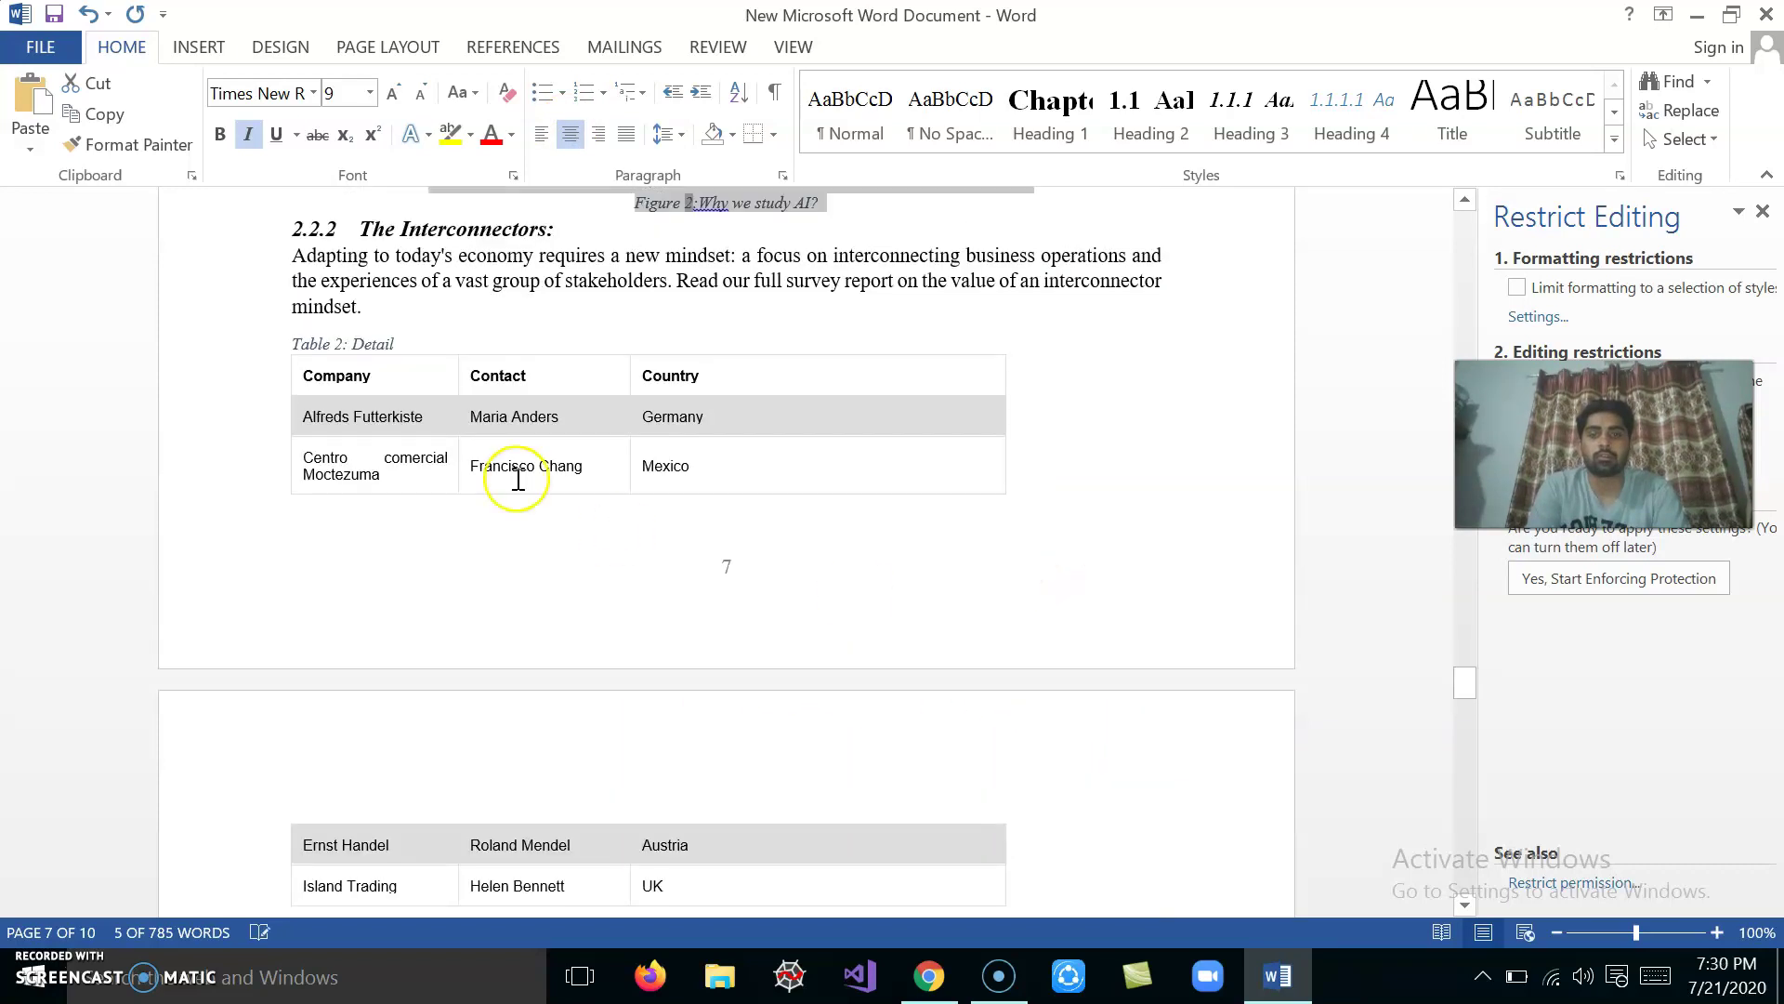
{"action": "left_click_drag", "start_coordinate": [394, 346], "coordinate": [302, 346]}
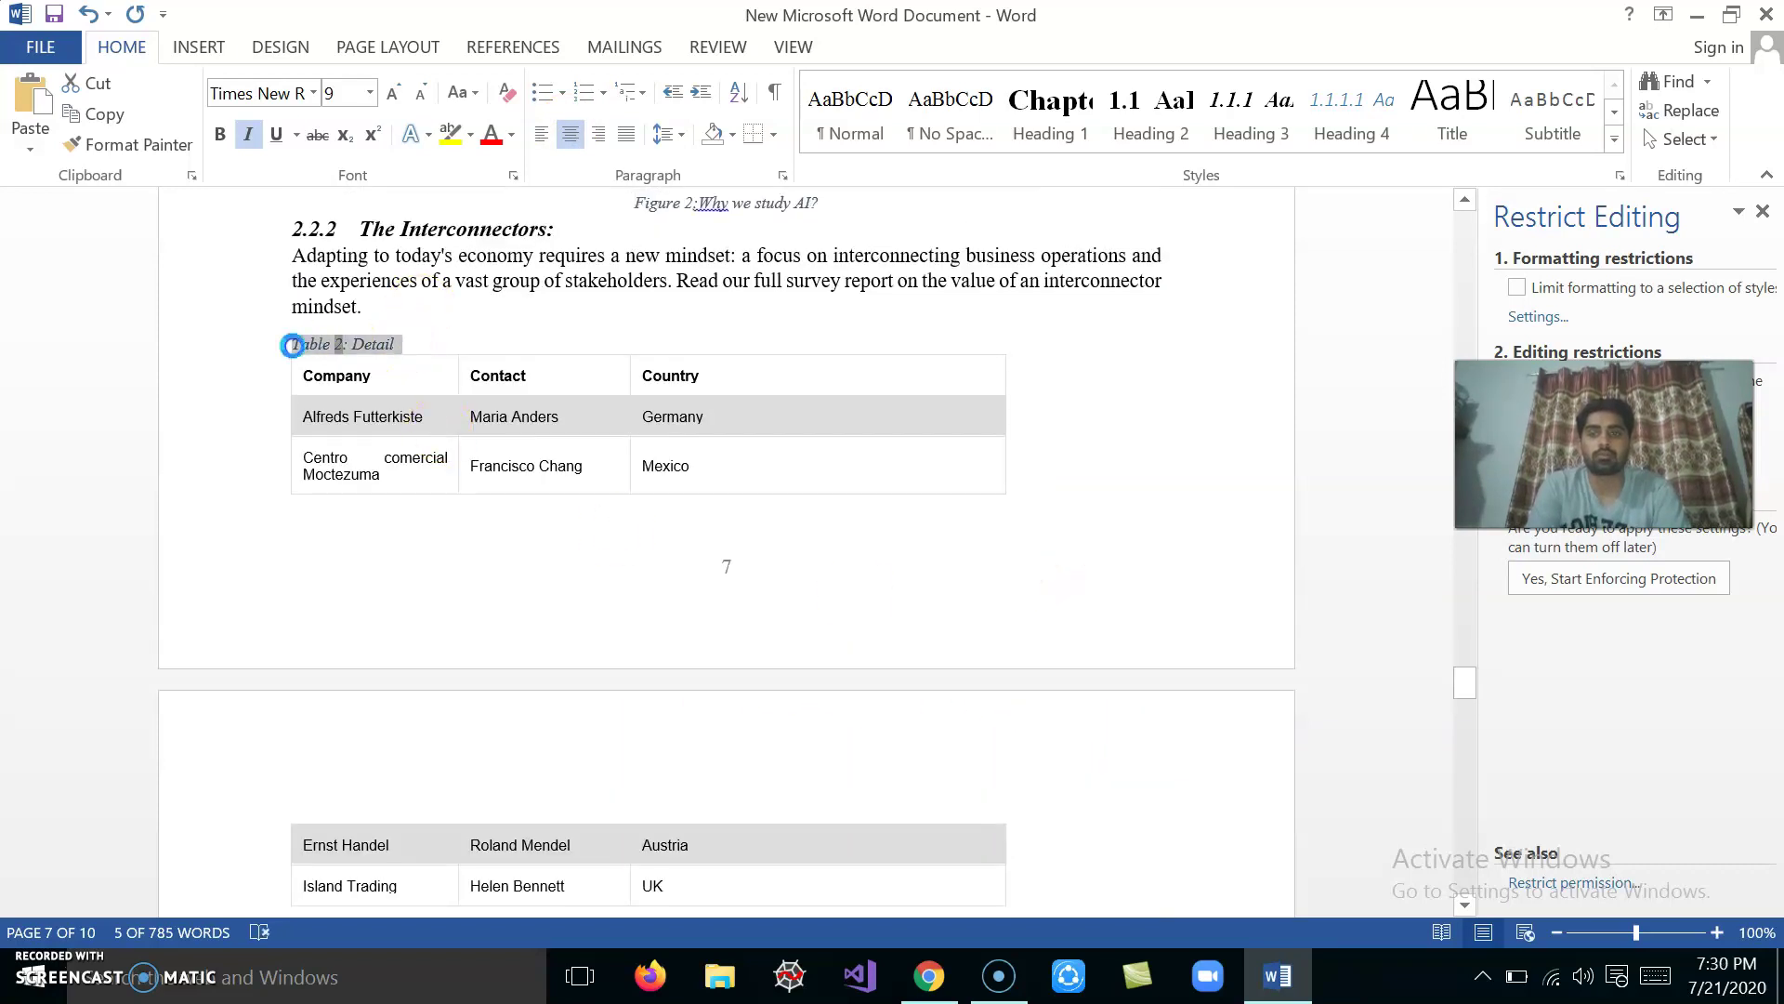
{"action": "left_click", "coordinate": [570, 134]}
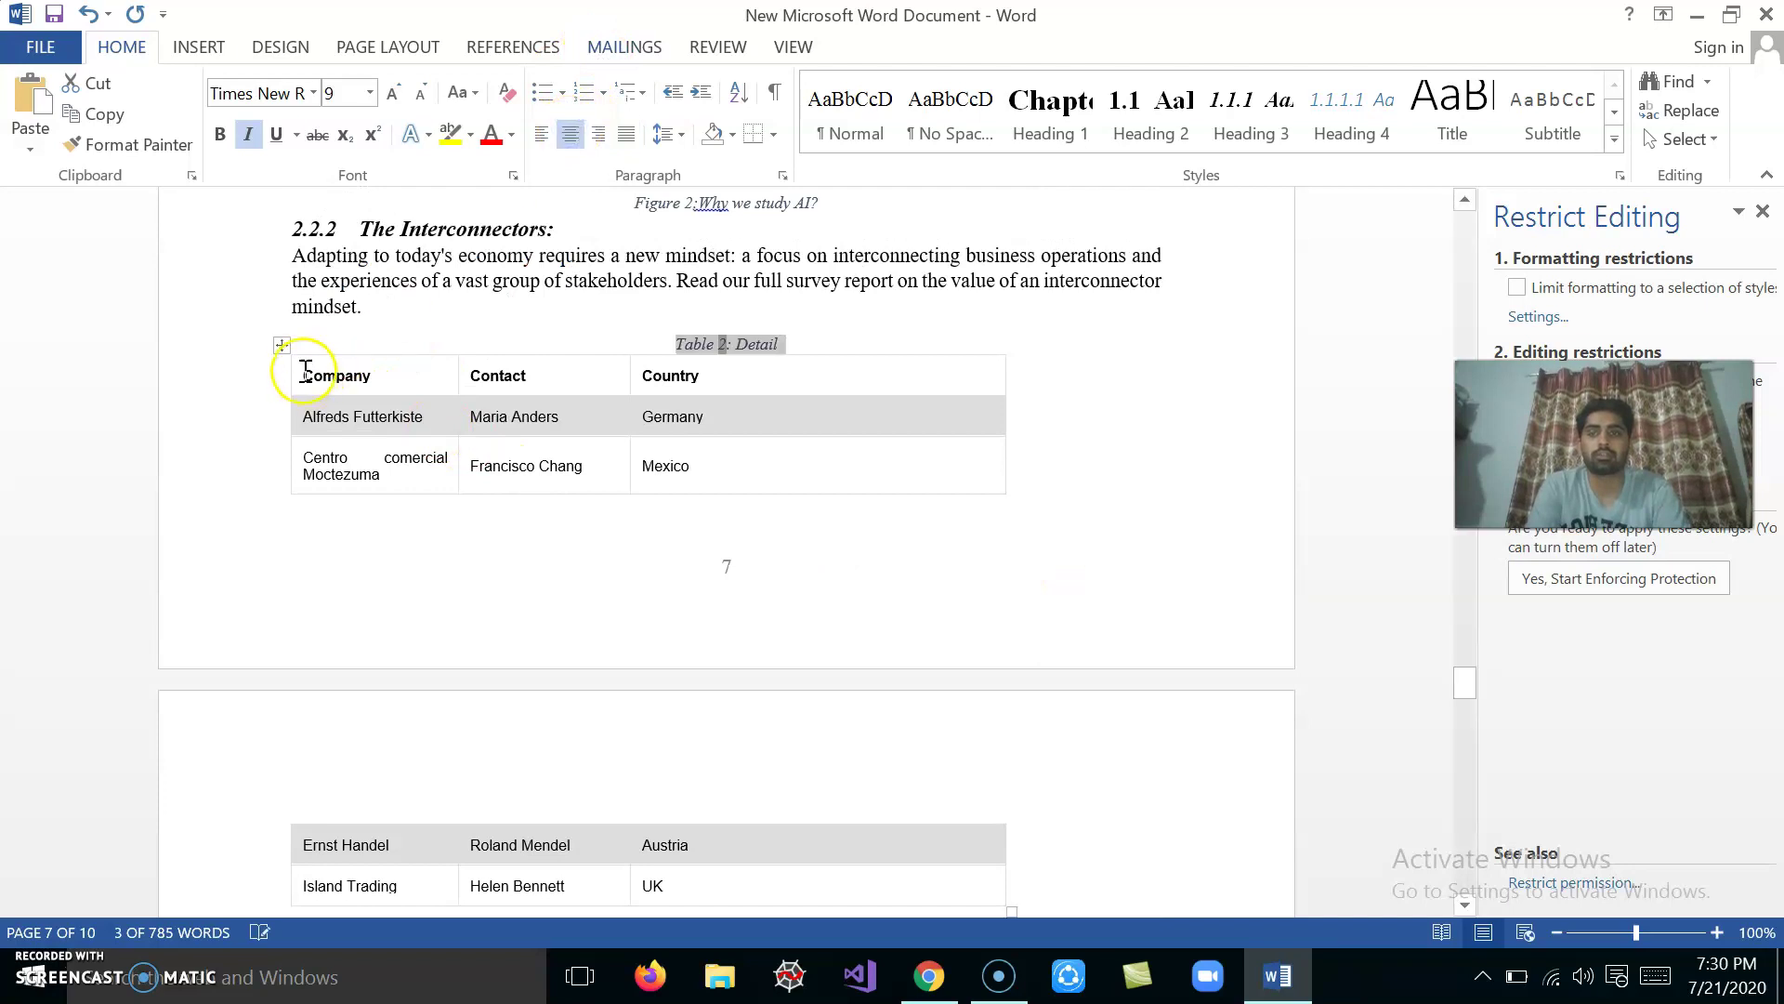
{"action": "left_click", "coordinate": [283, 348]}
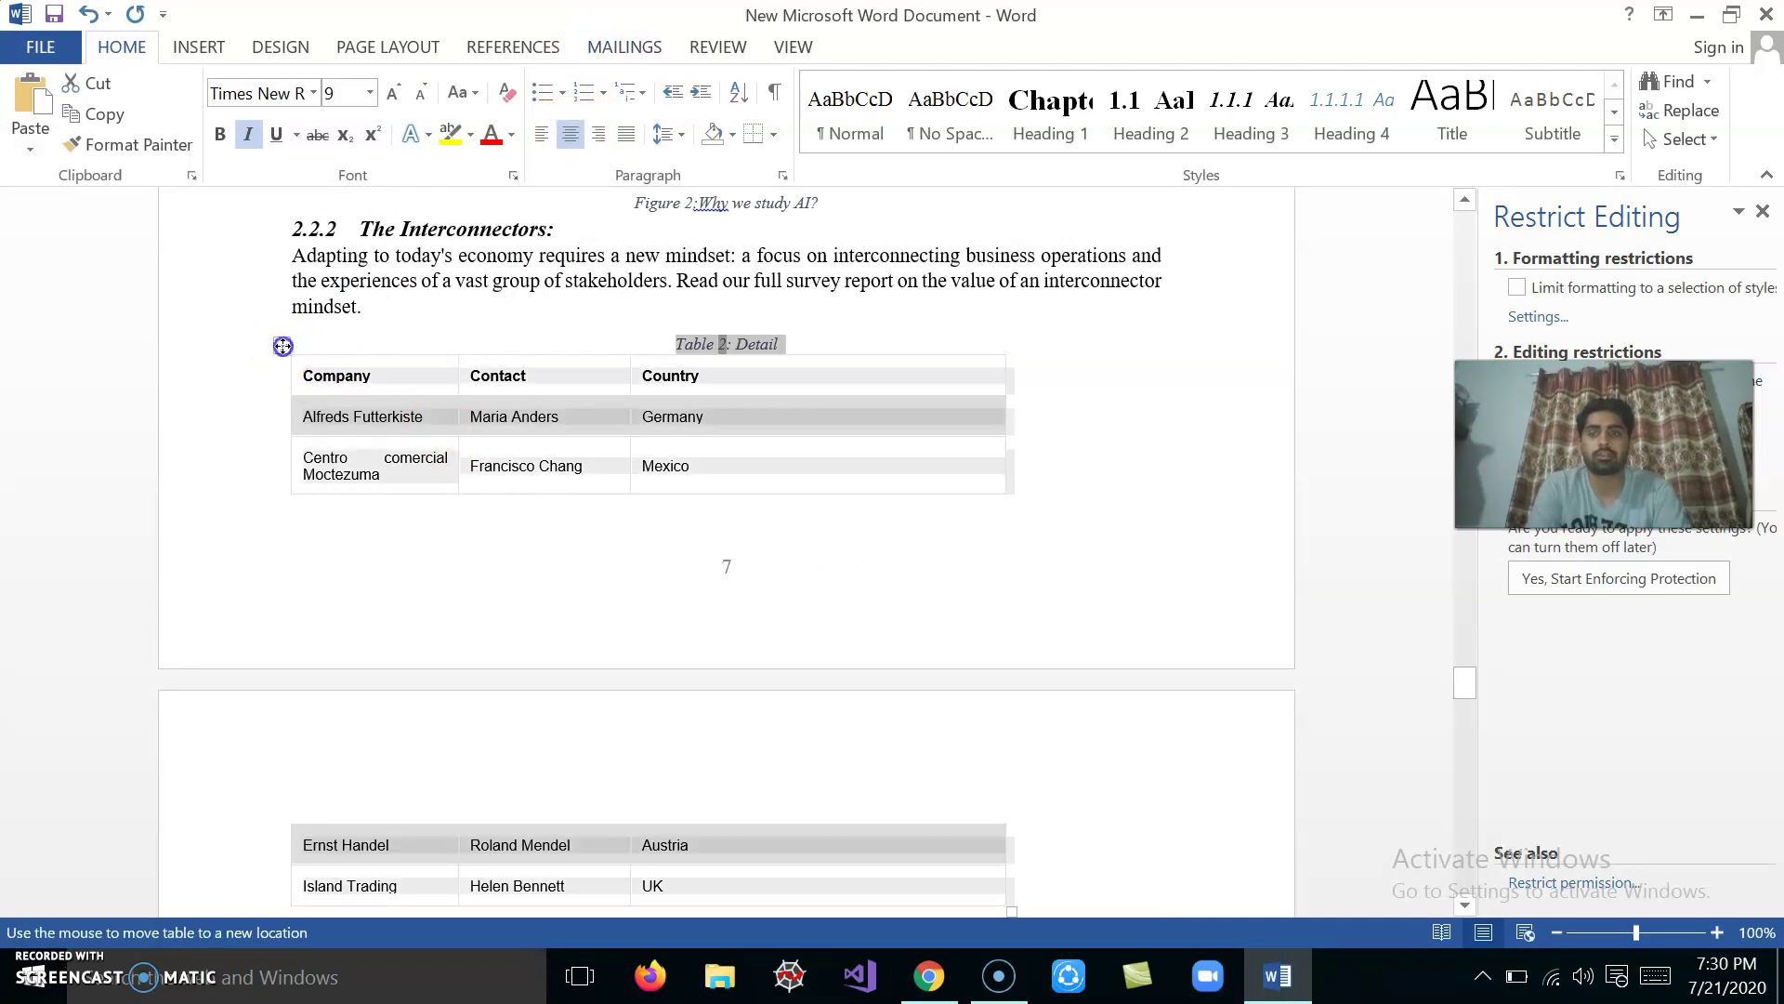
{"action": "left_click", "coordinate": [571, 137]}
Centre the Figure 3 image and its caption.
{"action": "left_click", "coordinate": [1169, 760]}
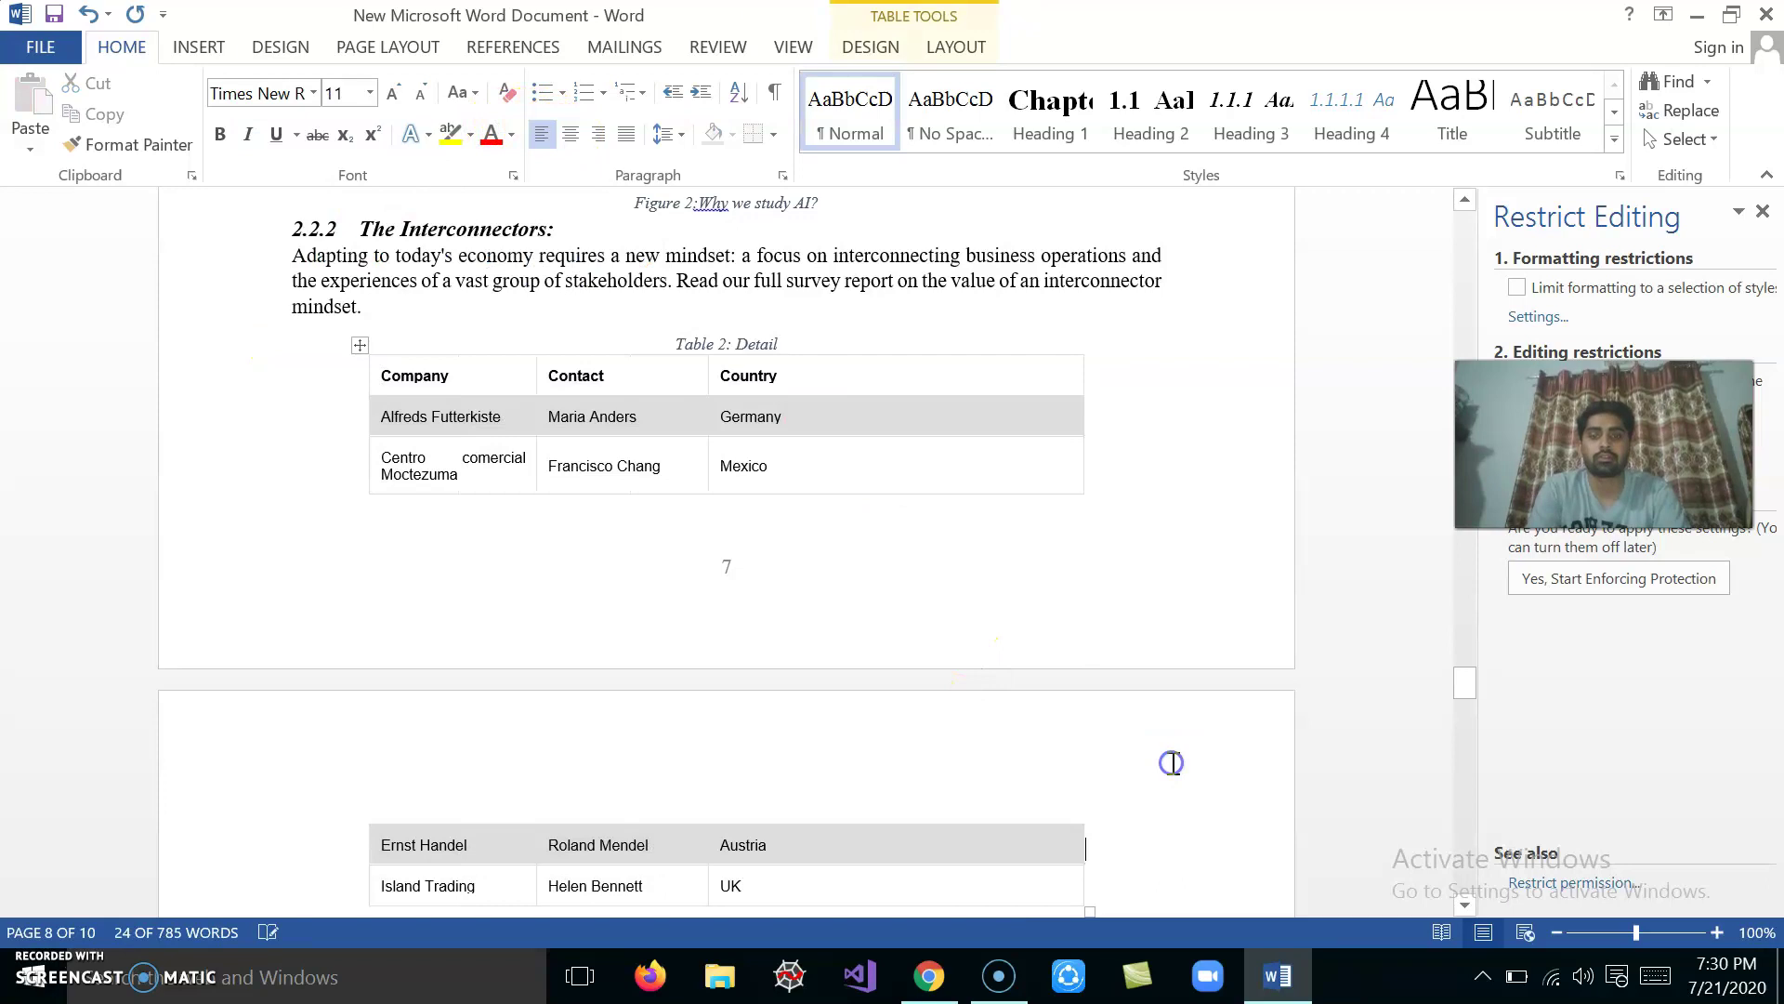
{"action": "scroll", "coordinate": [1174, 763], "scroll_direction": "down", "scroll_amount": 5}
{"action": "scroll", "coordinate": [1174, 763], "scroll_direction": "down", "scroll_amount": 5}
{"action": "scroll", "coordinate": [1173, 763], "scroll_direction": "down", "scroll_amount": 5}
{"action": "scroll", "coordinate": [1173, 763], "scroll_direction": "down", "scroll_amount": 10}
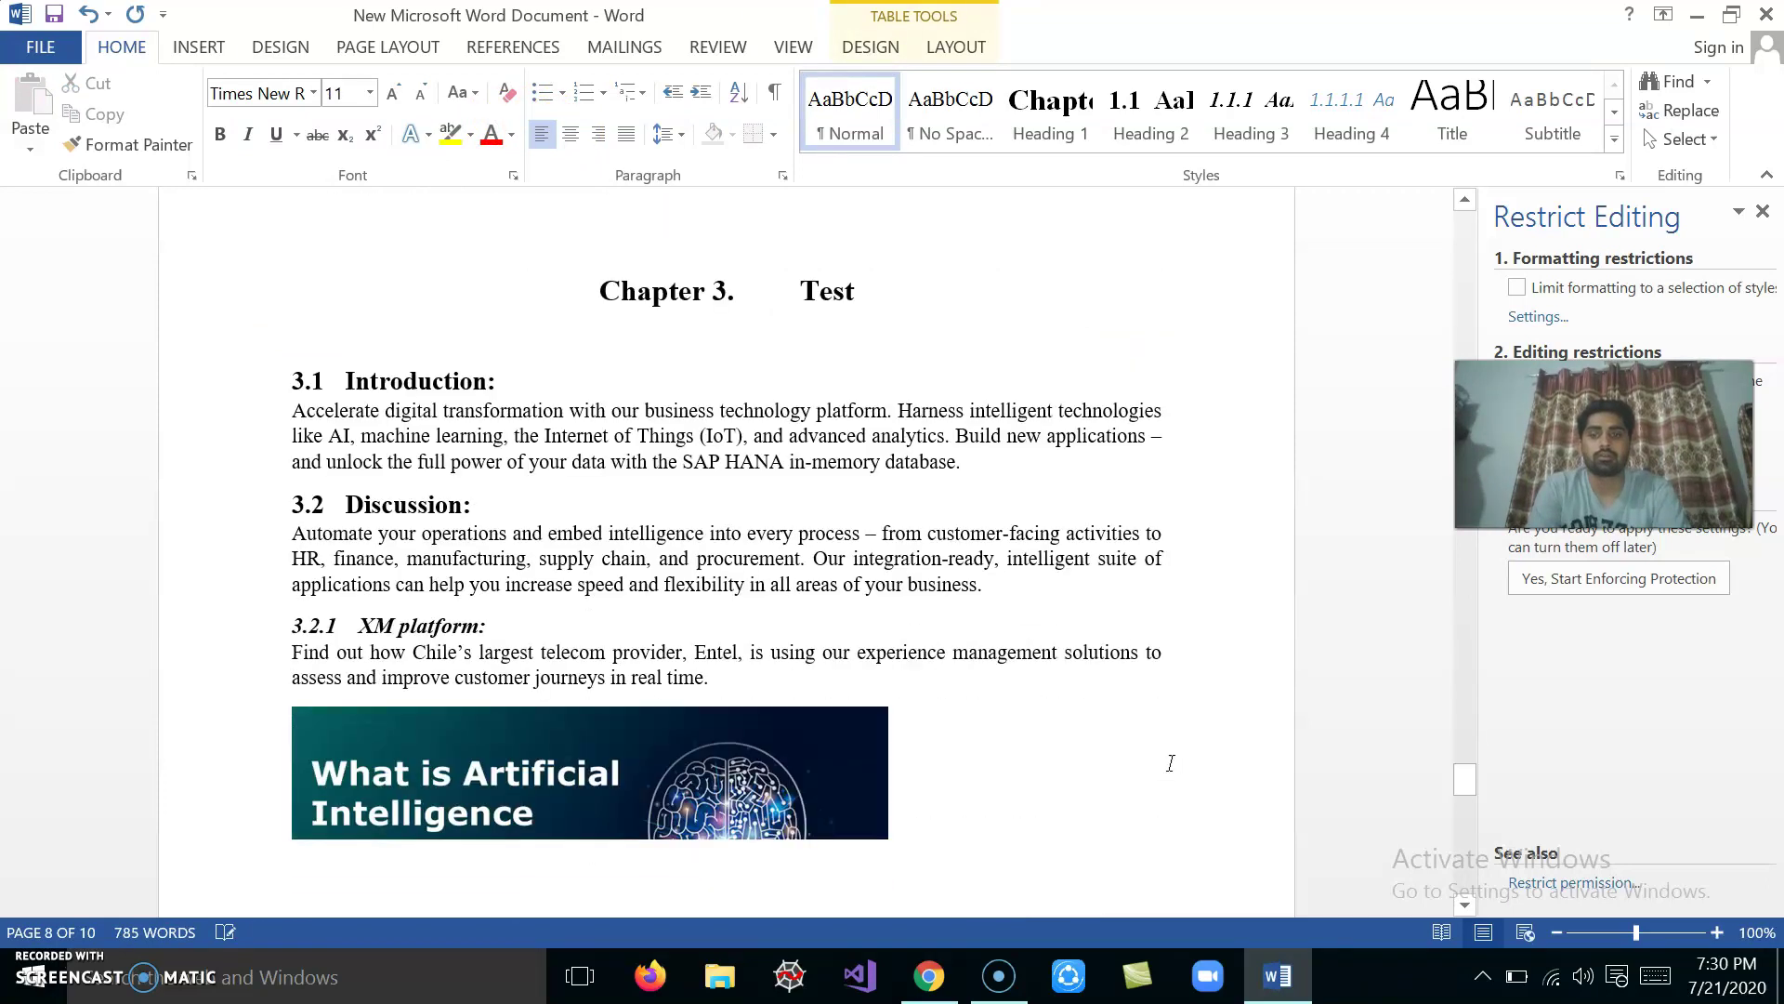
{"action": "scroll", "coordinate": [1174, 763], "scroll_direction": "down", "scroll_amount": 3}
{"action": "scroll", "coordinate": [1174, 763], "scroll_direction": "down", "scroll_amount": 3}
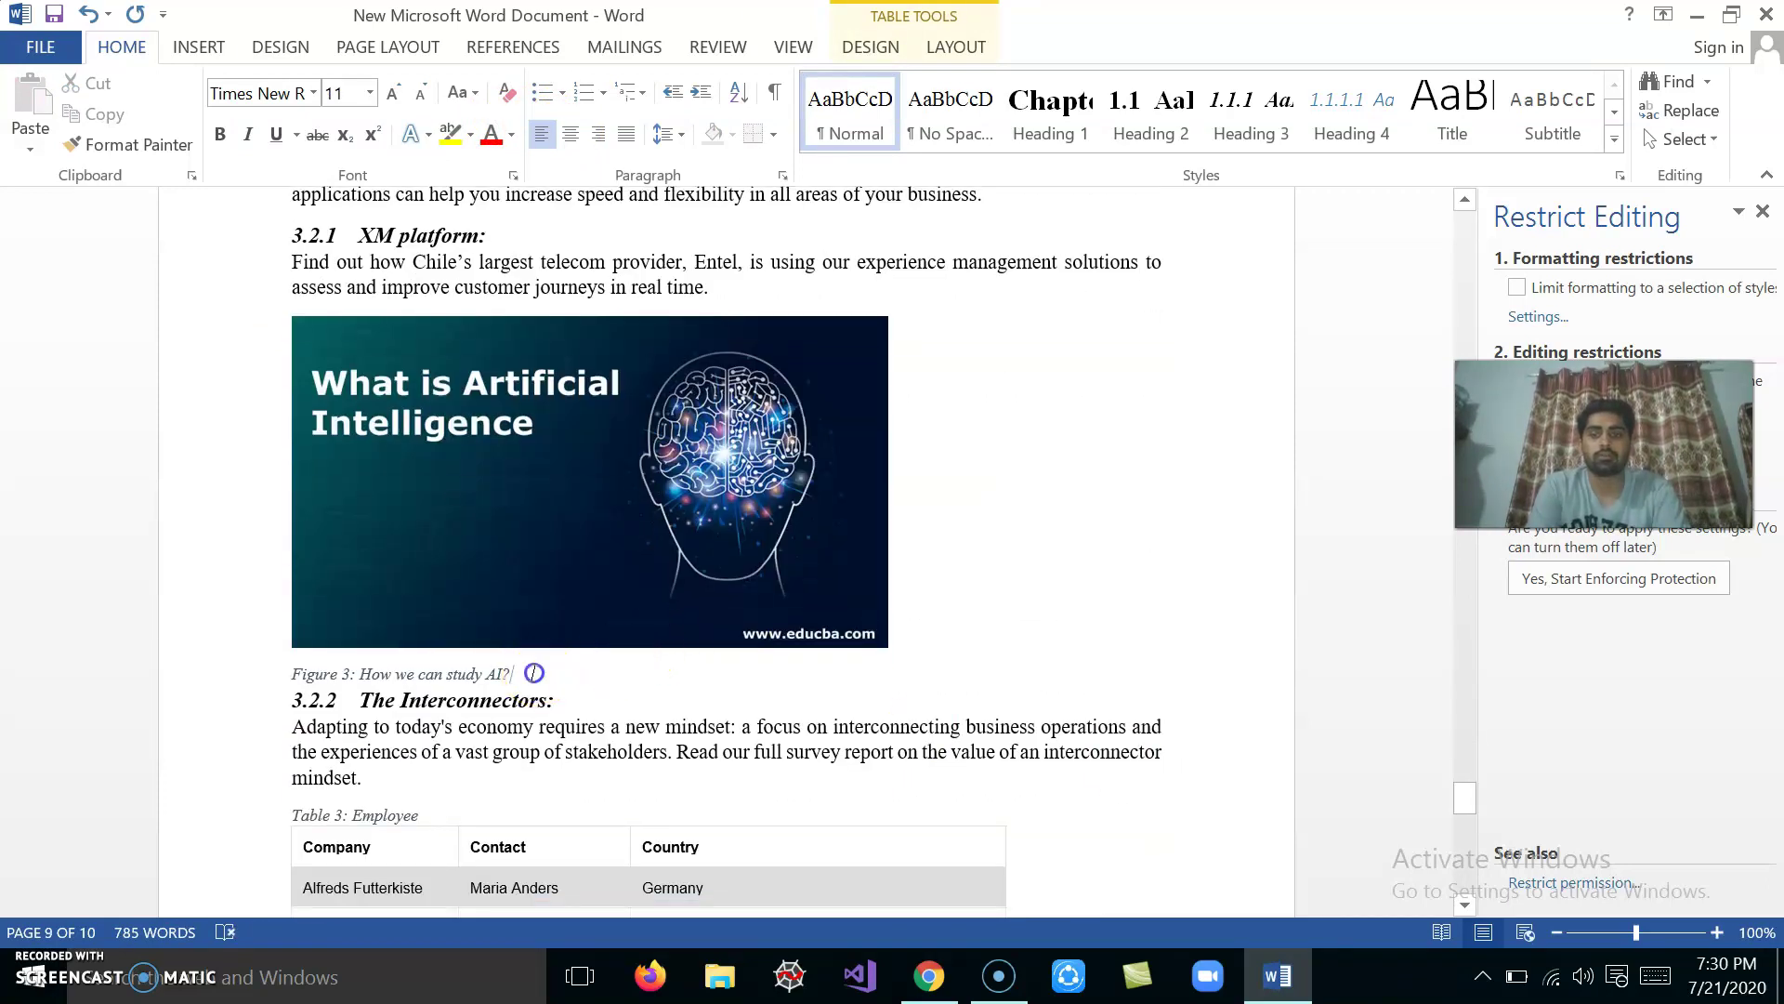
{"action": "left_click_drag", "start_coordinate": [533, 672], "coordinate": [387, 549]}
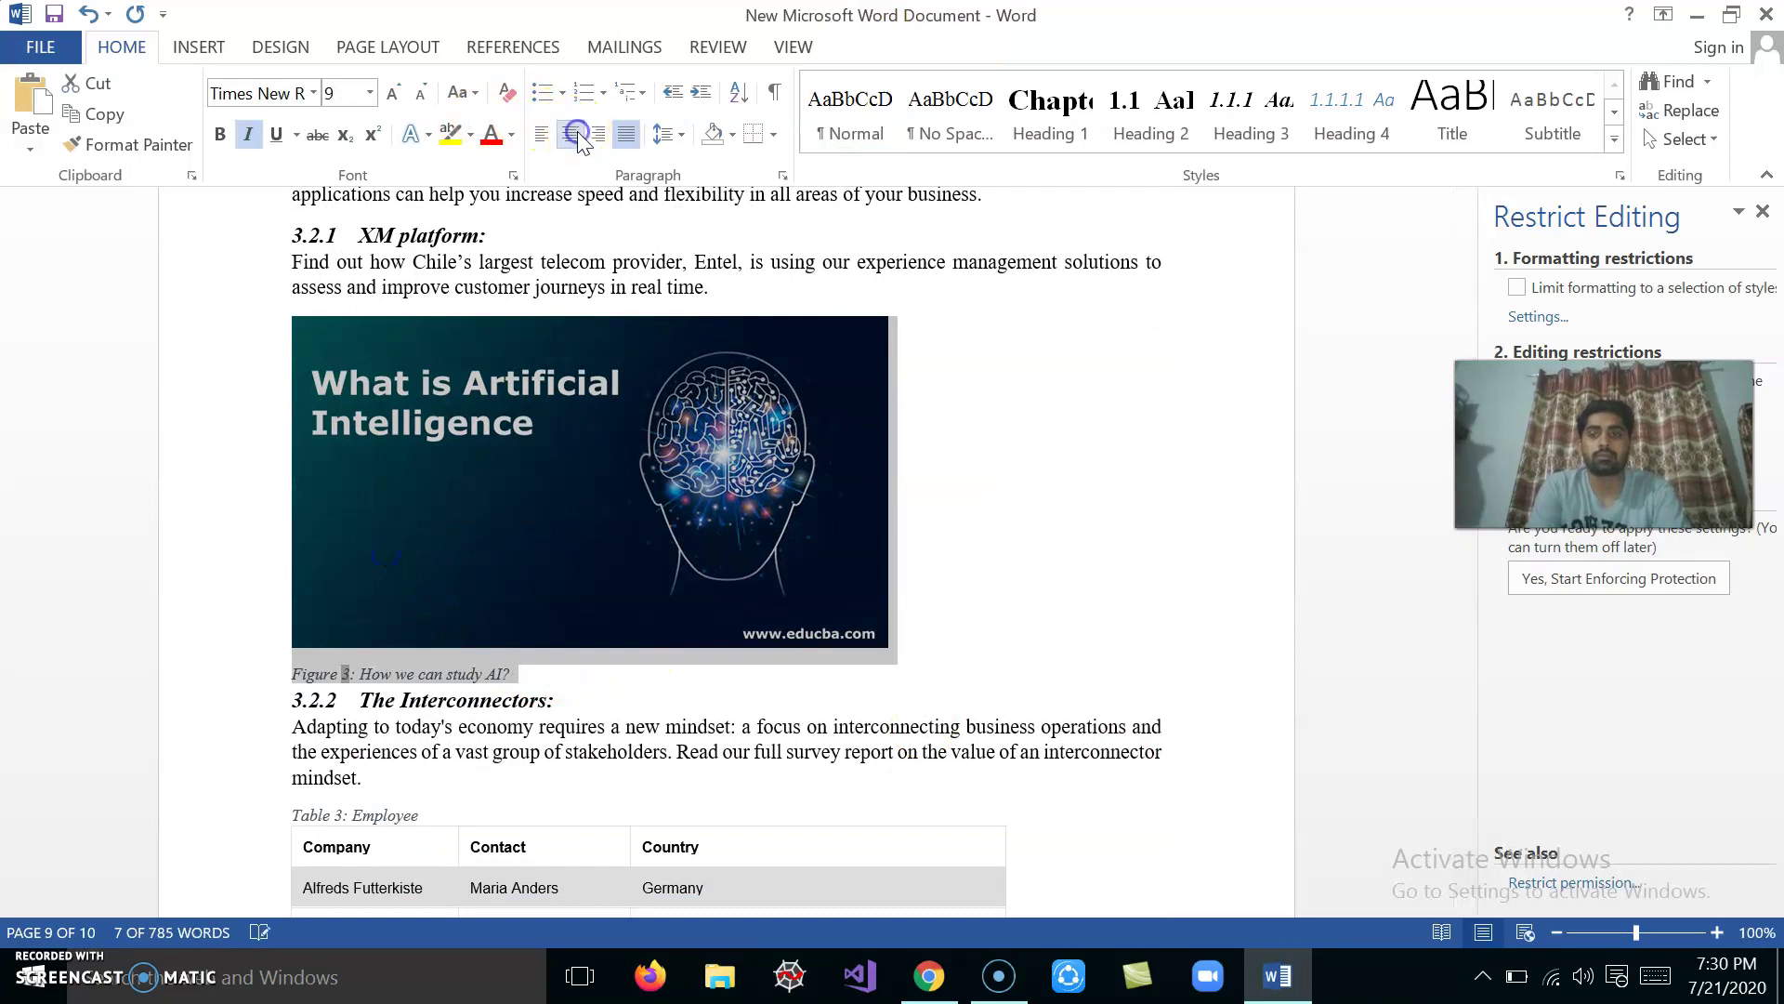
{"action": "left_click", "coordinate": [578, 140]}
Centre the Table 3: Employee caption and the Table 3 table on the page.
{"action": "scroll", "coordinate": [1186, 709], "scroll_direction": "down", "scroll_amount": 15}
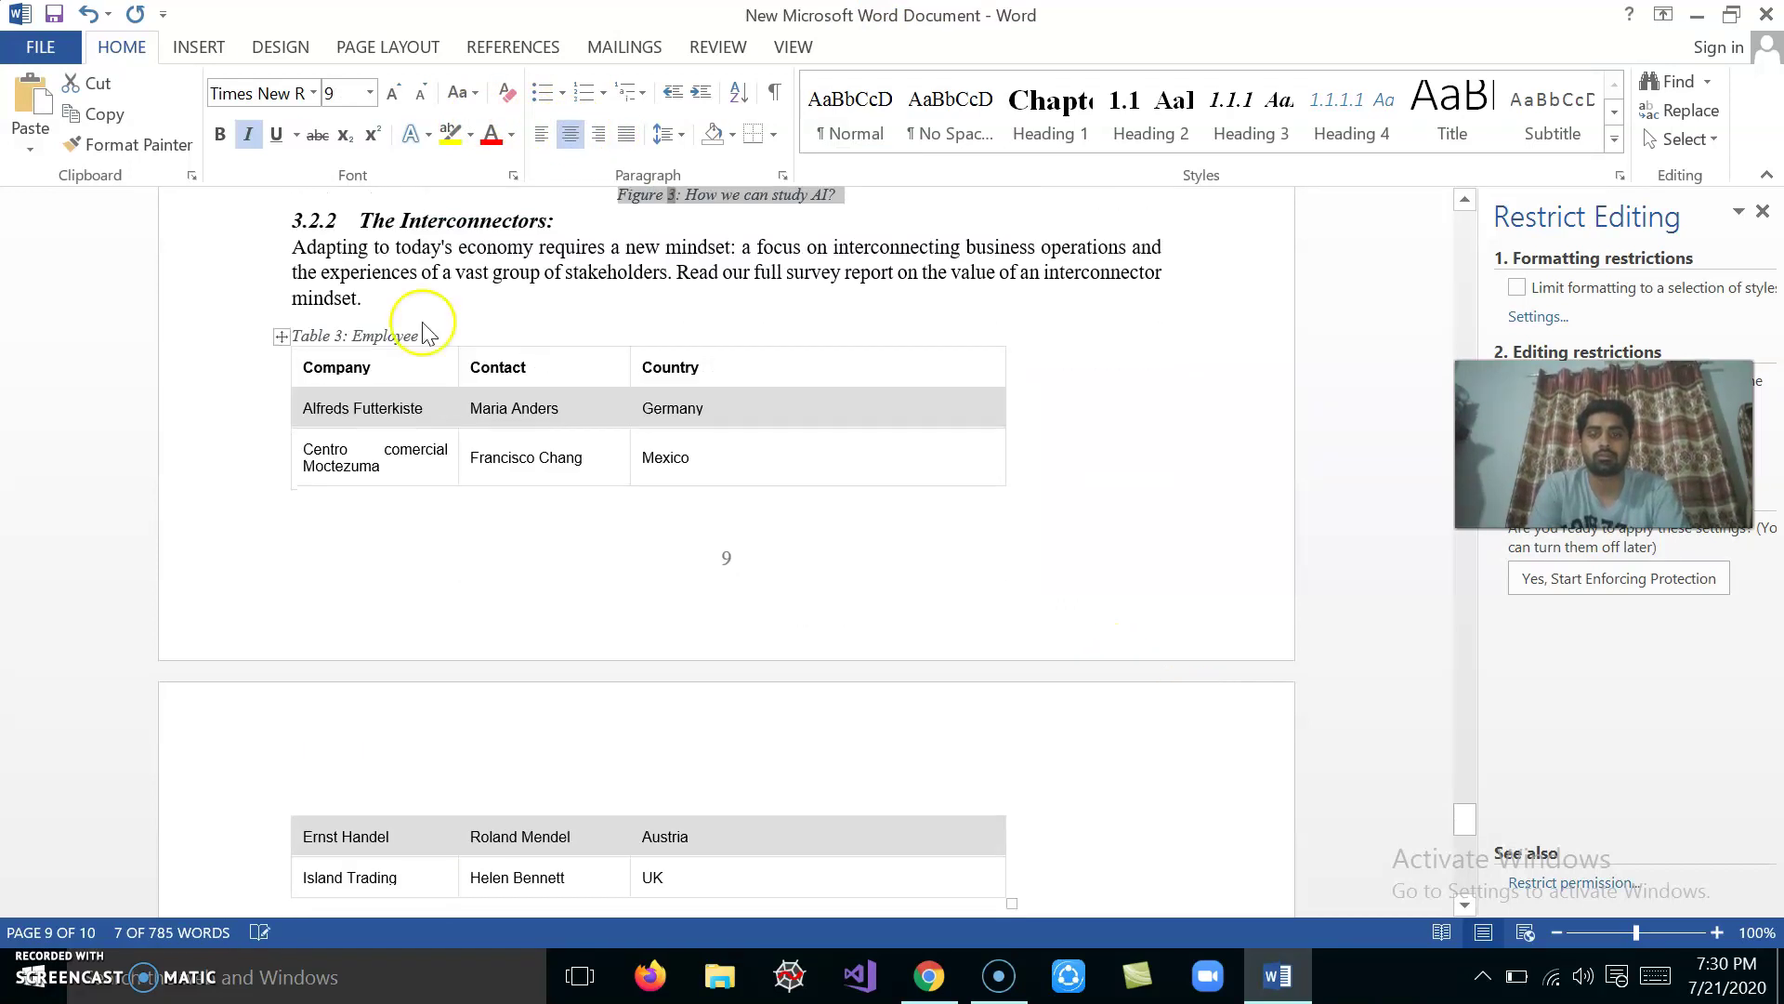
{"action": "left_click", "coordinate": [443, 336]}
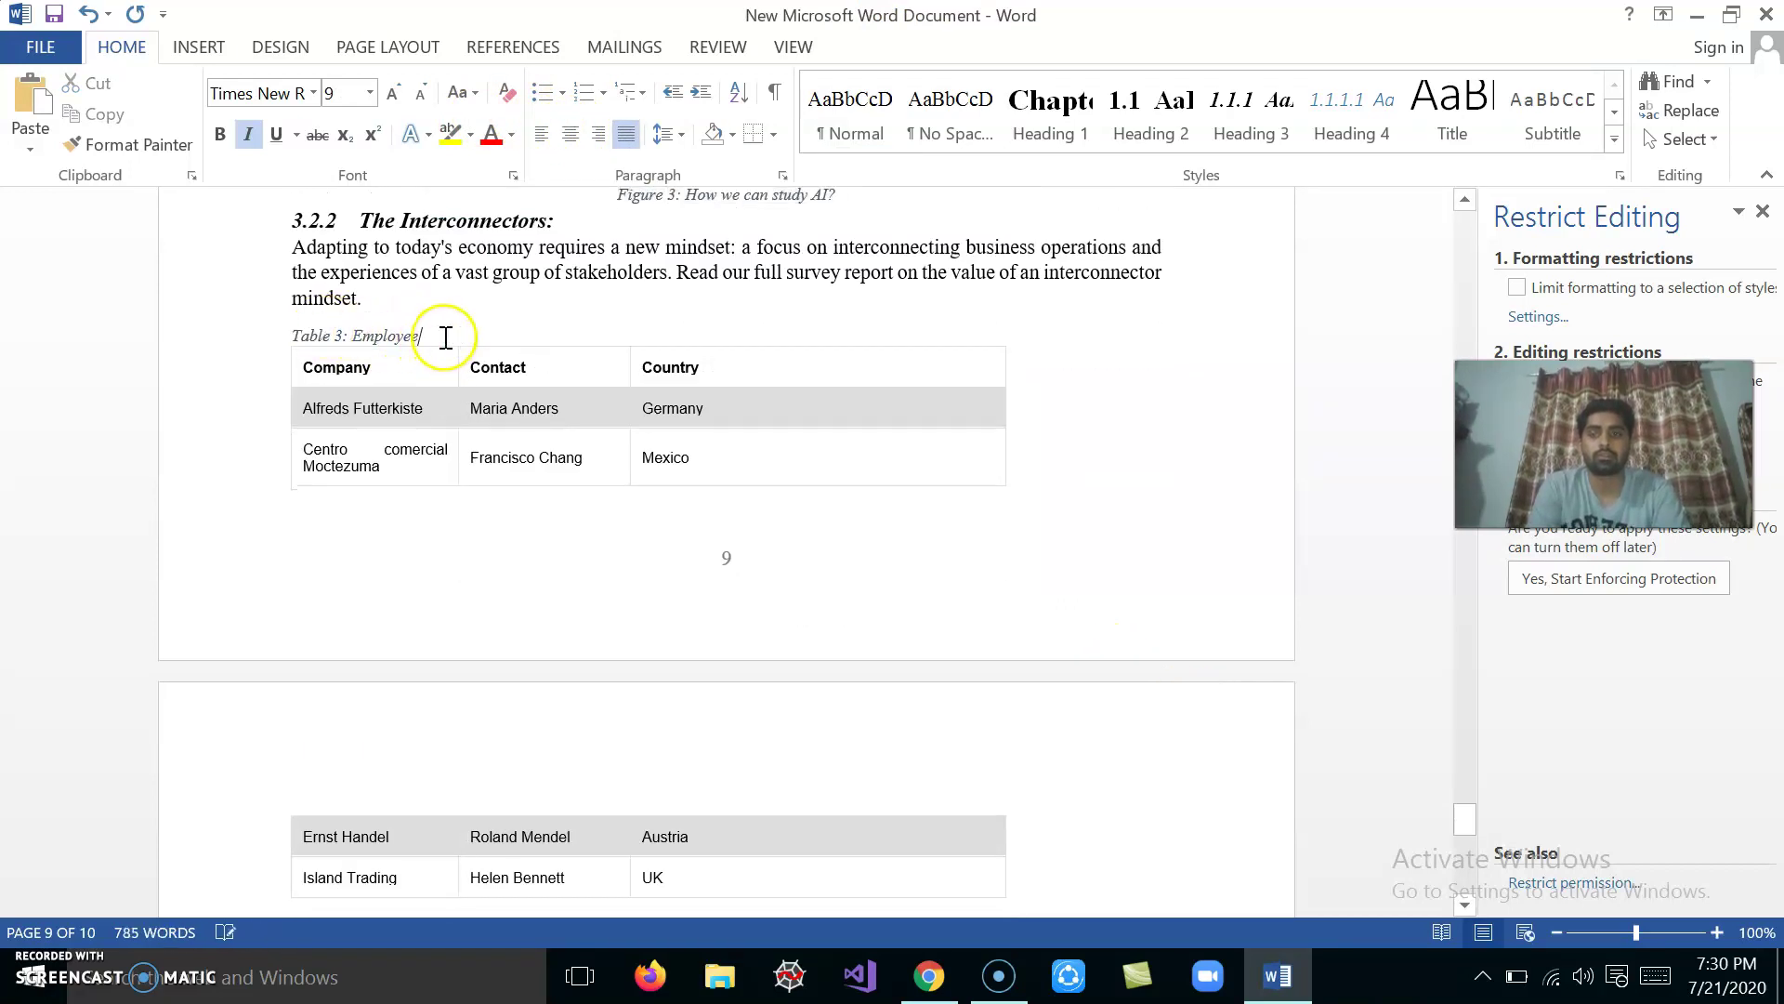
{"action": "left_click_drag", "start_coordinate": [446, 337], "coordinate": [314, 336]}
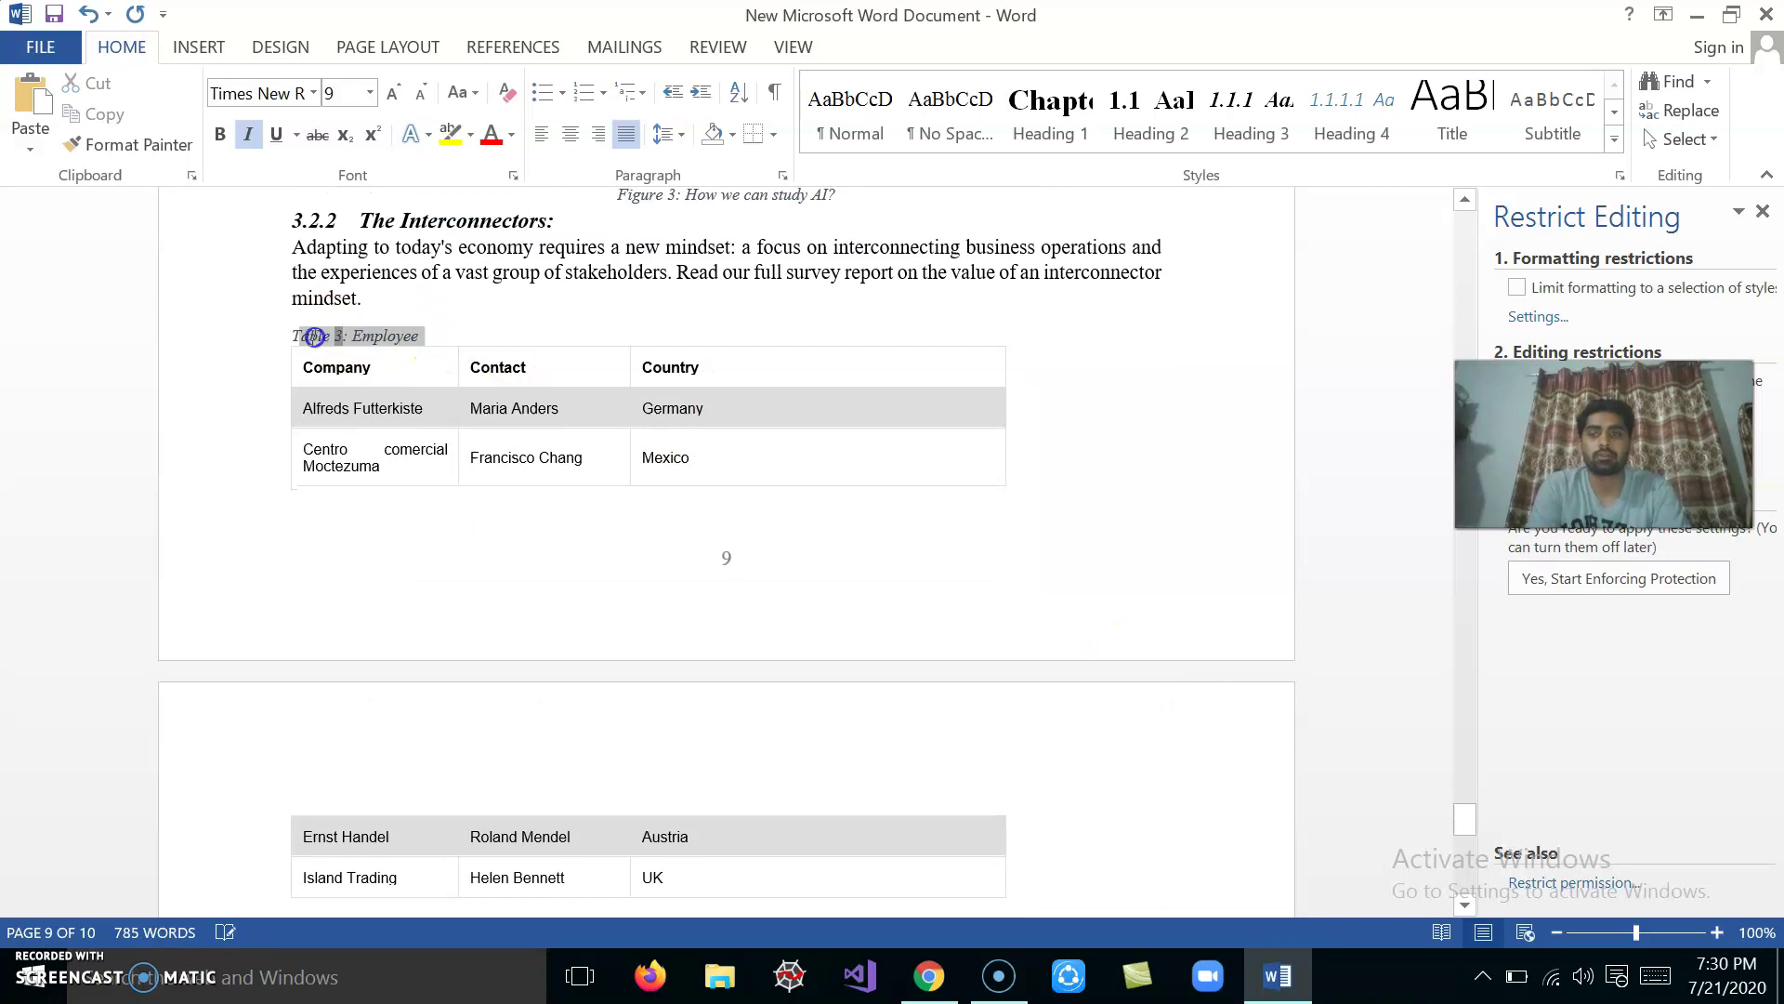
{"action": "left_click", "coordinate": [576, 136]}
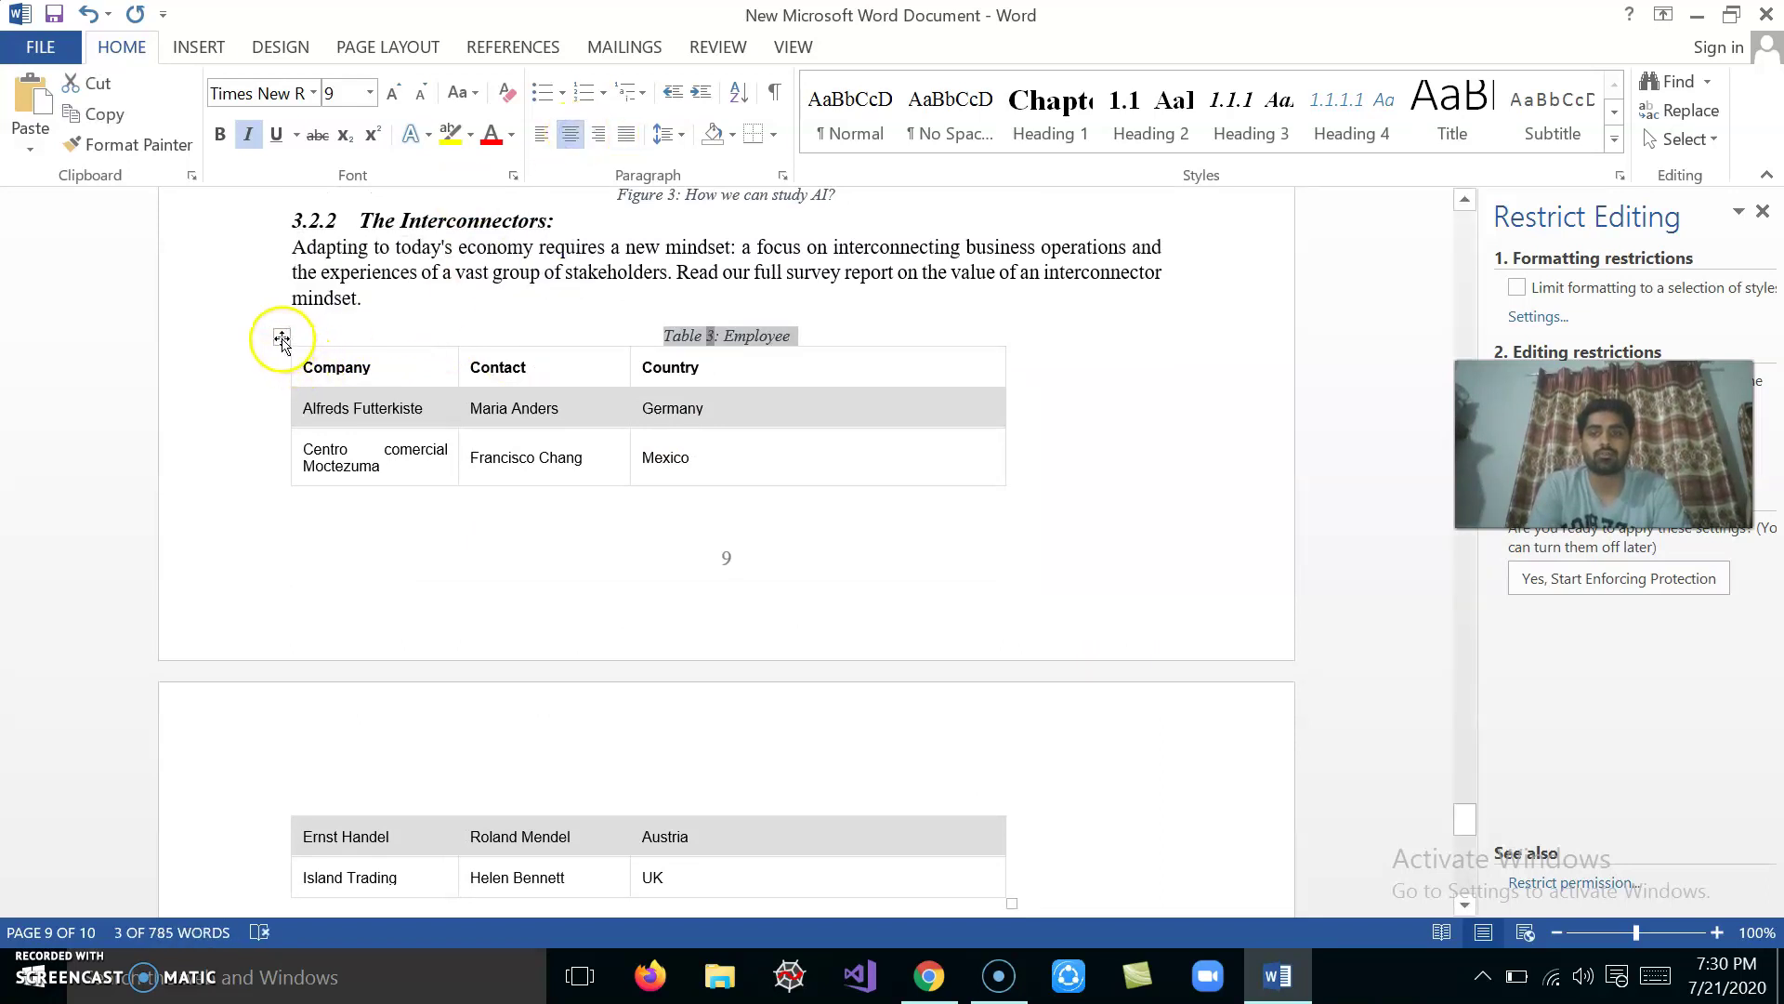
{"action": "left_click", "coordinate": [281, 338]}
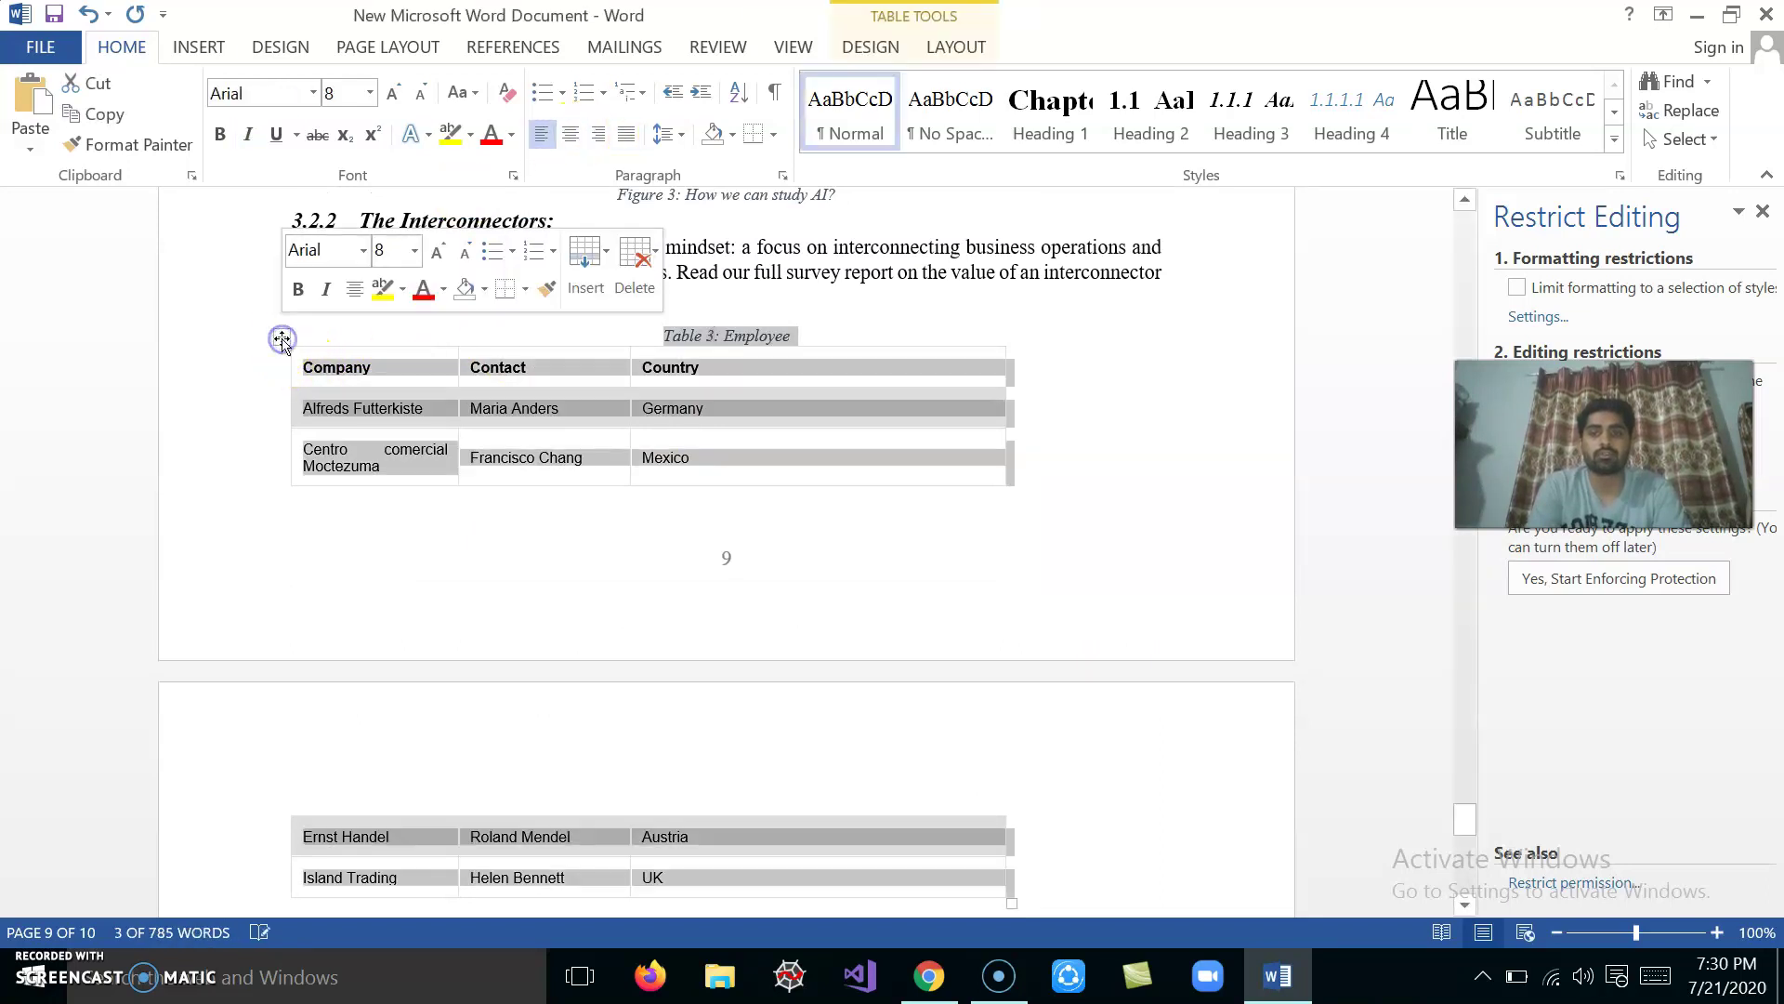
{"action": "left_click", "coordinate": [570, 139]}
{"action": "left_click", "coordinate": [1171, 656]}
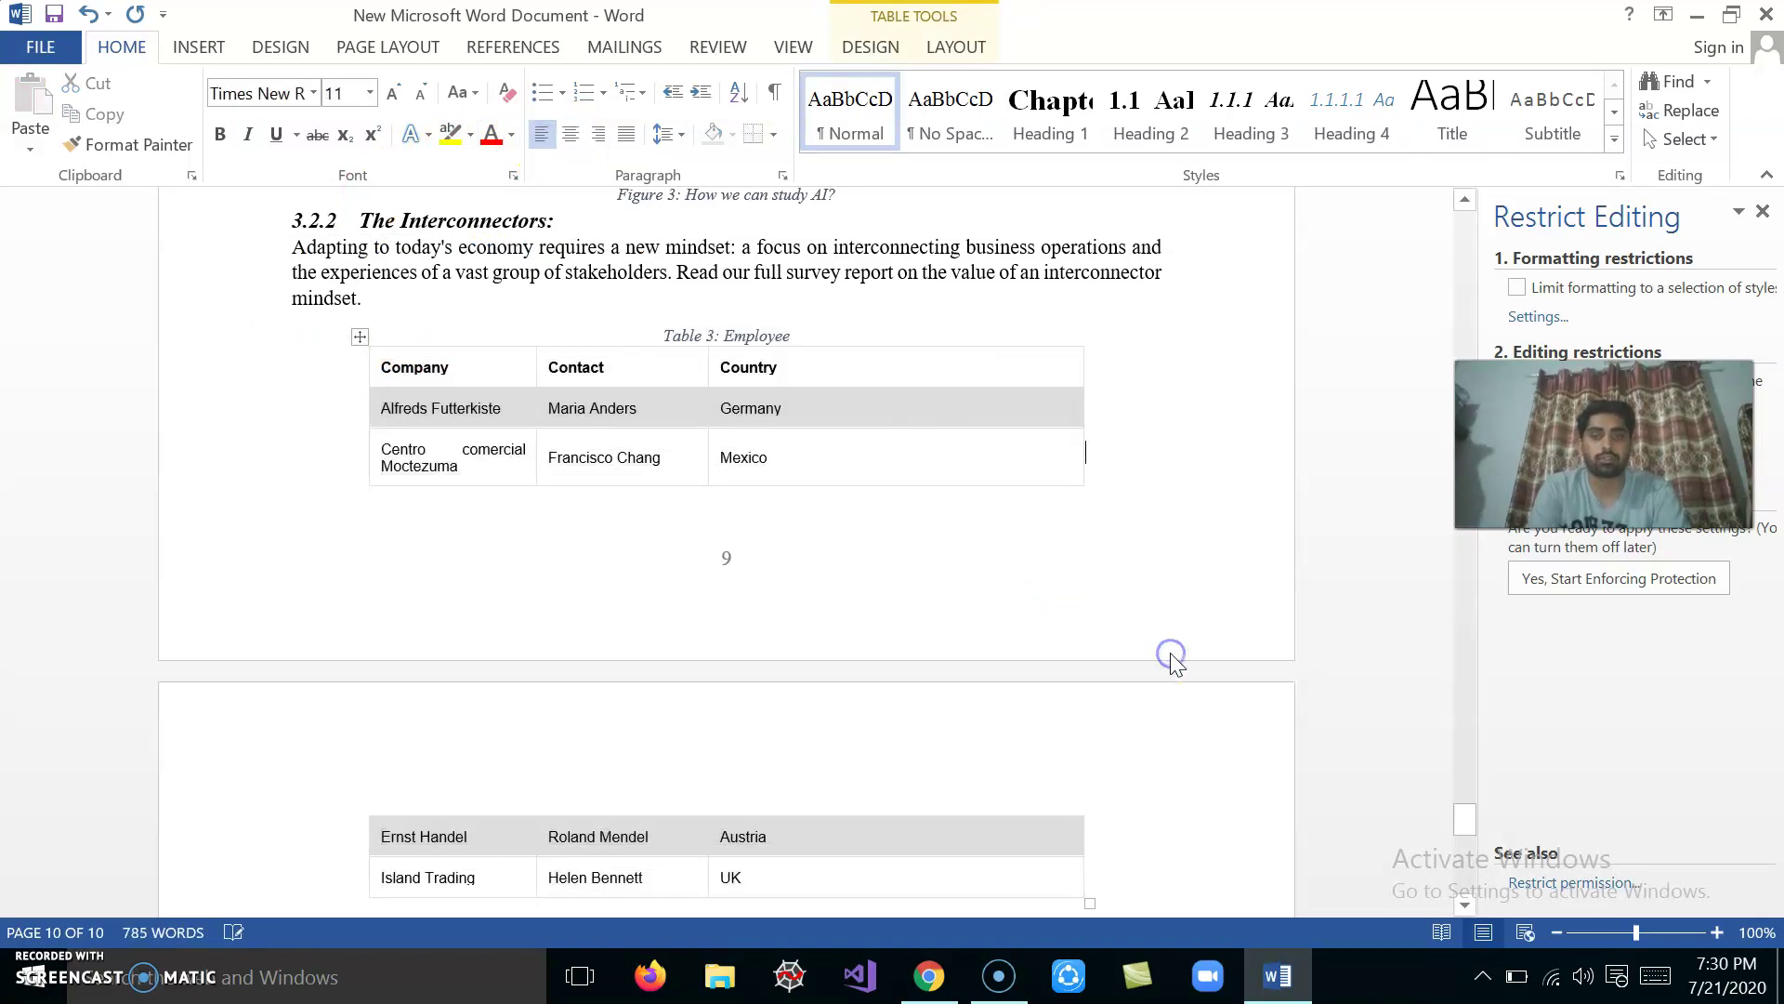
{"action": "scroll", "coordinate": [1170, 655], "scroll_direction": "down", "scroll_amount": 5}
{"action": "scroll", "coordinate": [1171, 656], "scroll_direction": "up", "scroll_amount": 15}
{"action": "scroll", "coordinate": [1173, 655], "scroll_direction": "up", "scroll_amount": 3}
{"action": "scroll", "coordinate": [1172, 654], "scroll_direction": "up", "scroll_amount": 3}
{"action": "scroll", "coordinate": [1172, 654], "scroll_direction": "up", "scroll_amount": 3}
{"action": "scroll", "coordinate": [1171, 656], "scroll_direction": "up", "scroll_amount": 3}
{"action": "scroll", "coordinate": [1169, 657], "scroll_direction": "up", "scroll_amount": 3}
{"action": "scroll", "coordinate": [1167, 657], "scroll_direction": "down", "scroll_amount": 6}
Apply Keep with next to the Table 2: Detail caption and table so they stay together.
{"action": "left_click_drag", "start_coordinate": [467, 509], "coordinate": [520, 526]}
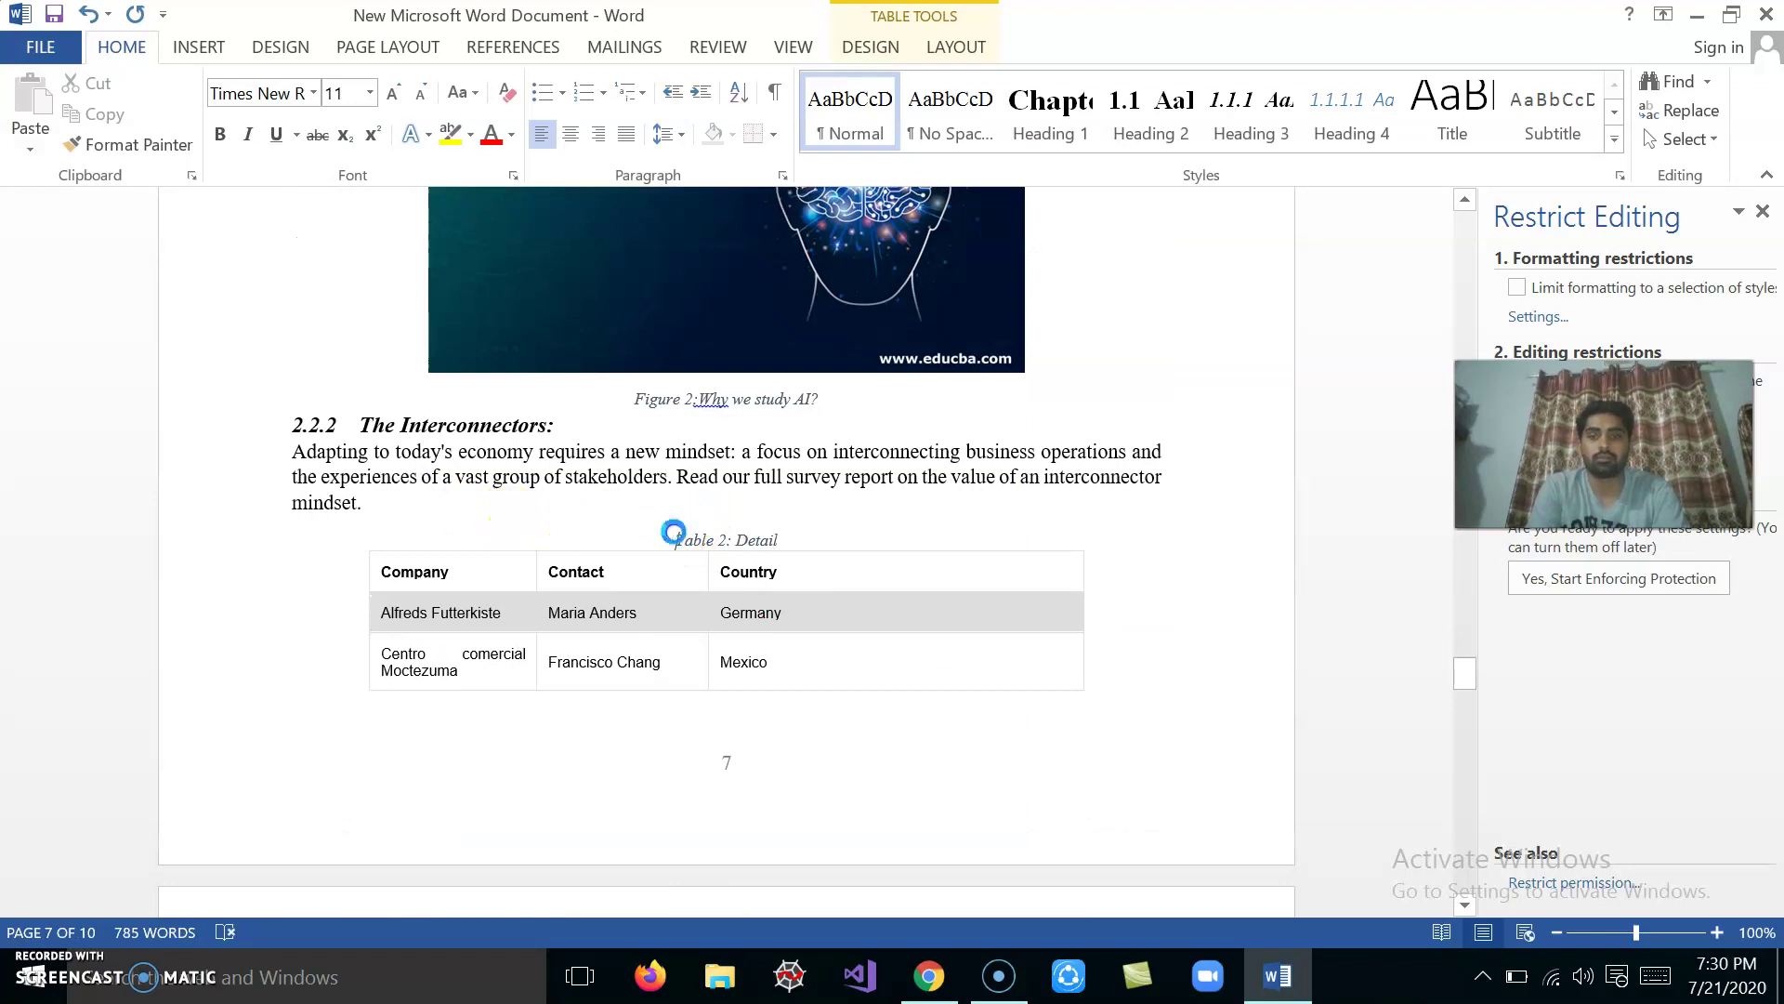
{"action": "left_click", "coordinate": [674, 535]}
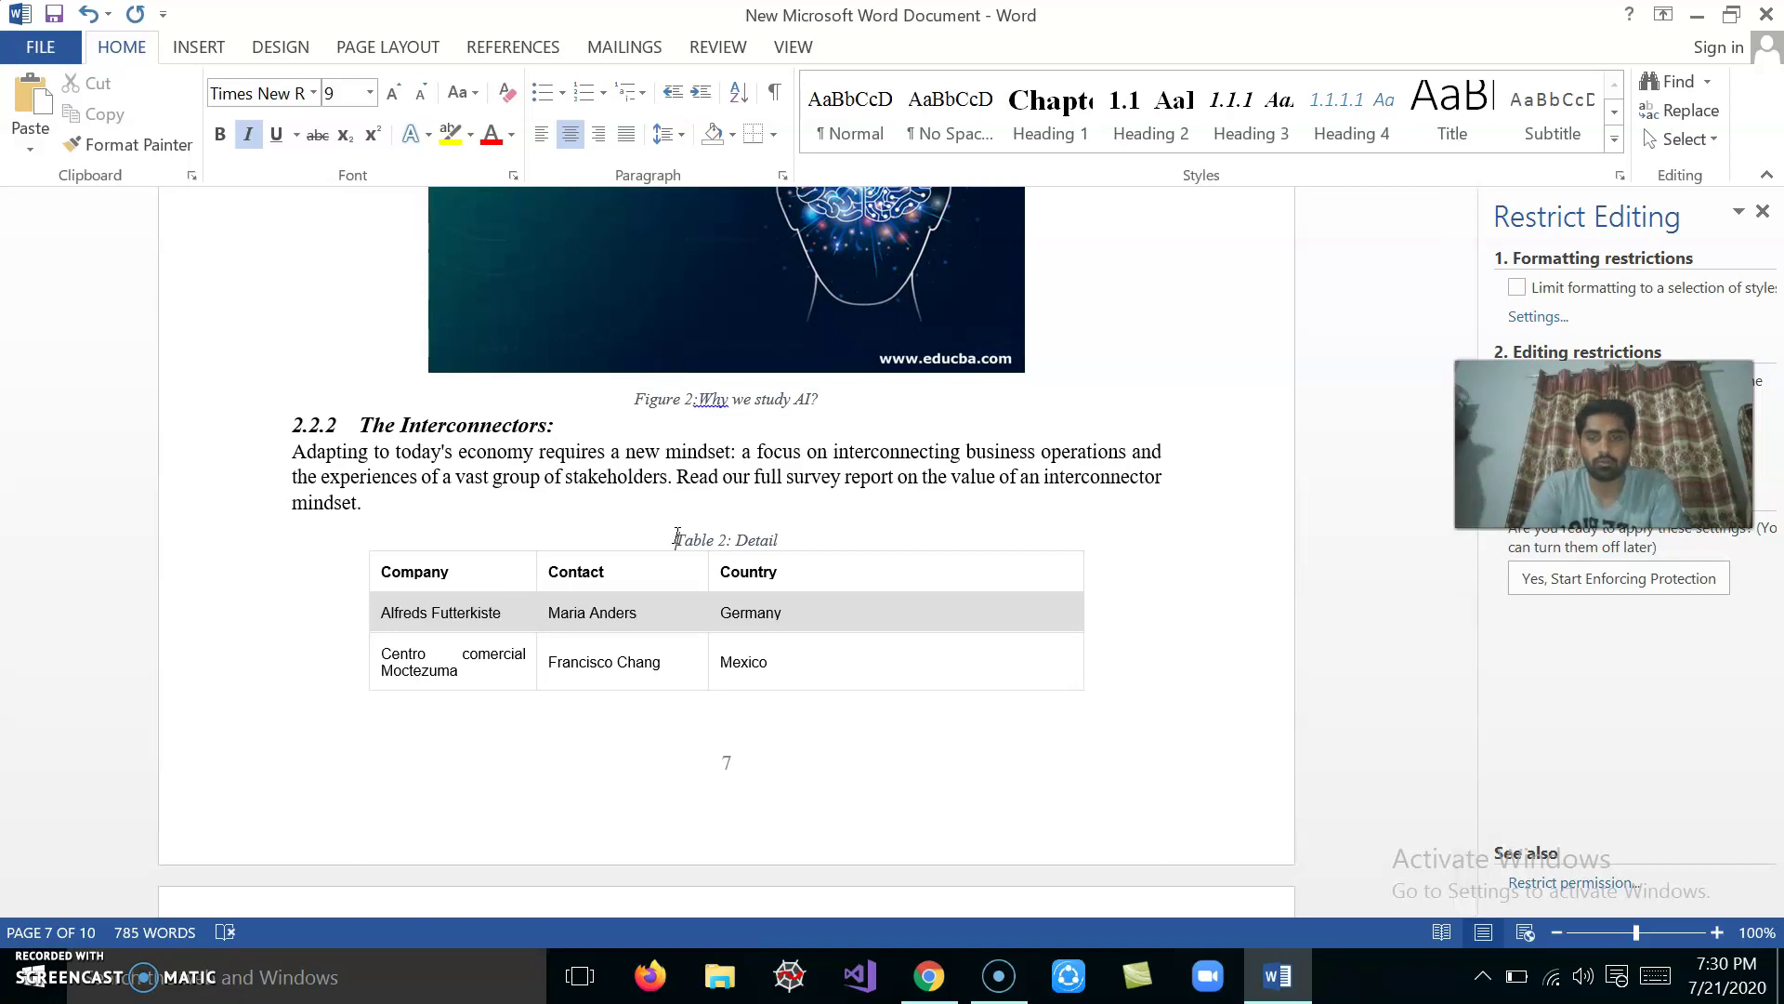
{"action": "mouse_move", "coordinate": [937, 633]}
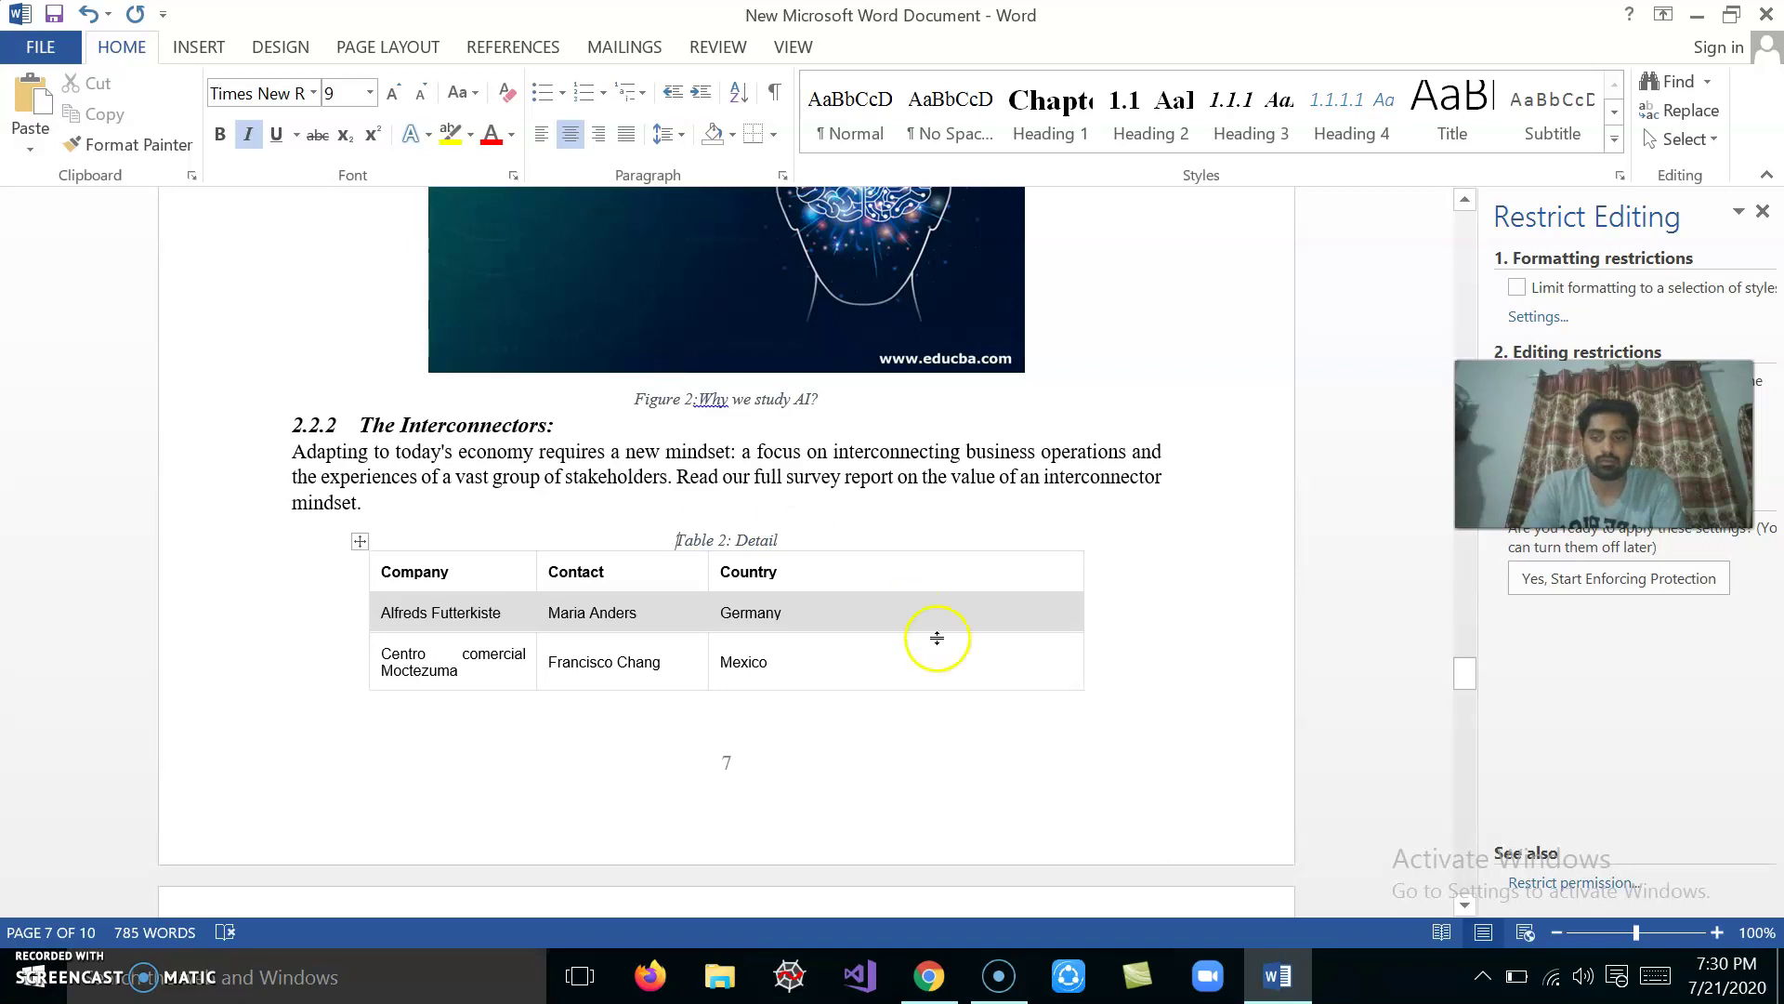
{"action": "scroll", "coordinate": [1004, 720], "scroll_direction": "down", "scroll_amount": 2}
{"action": "left_click", "coordinate": [684, 435]}
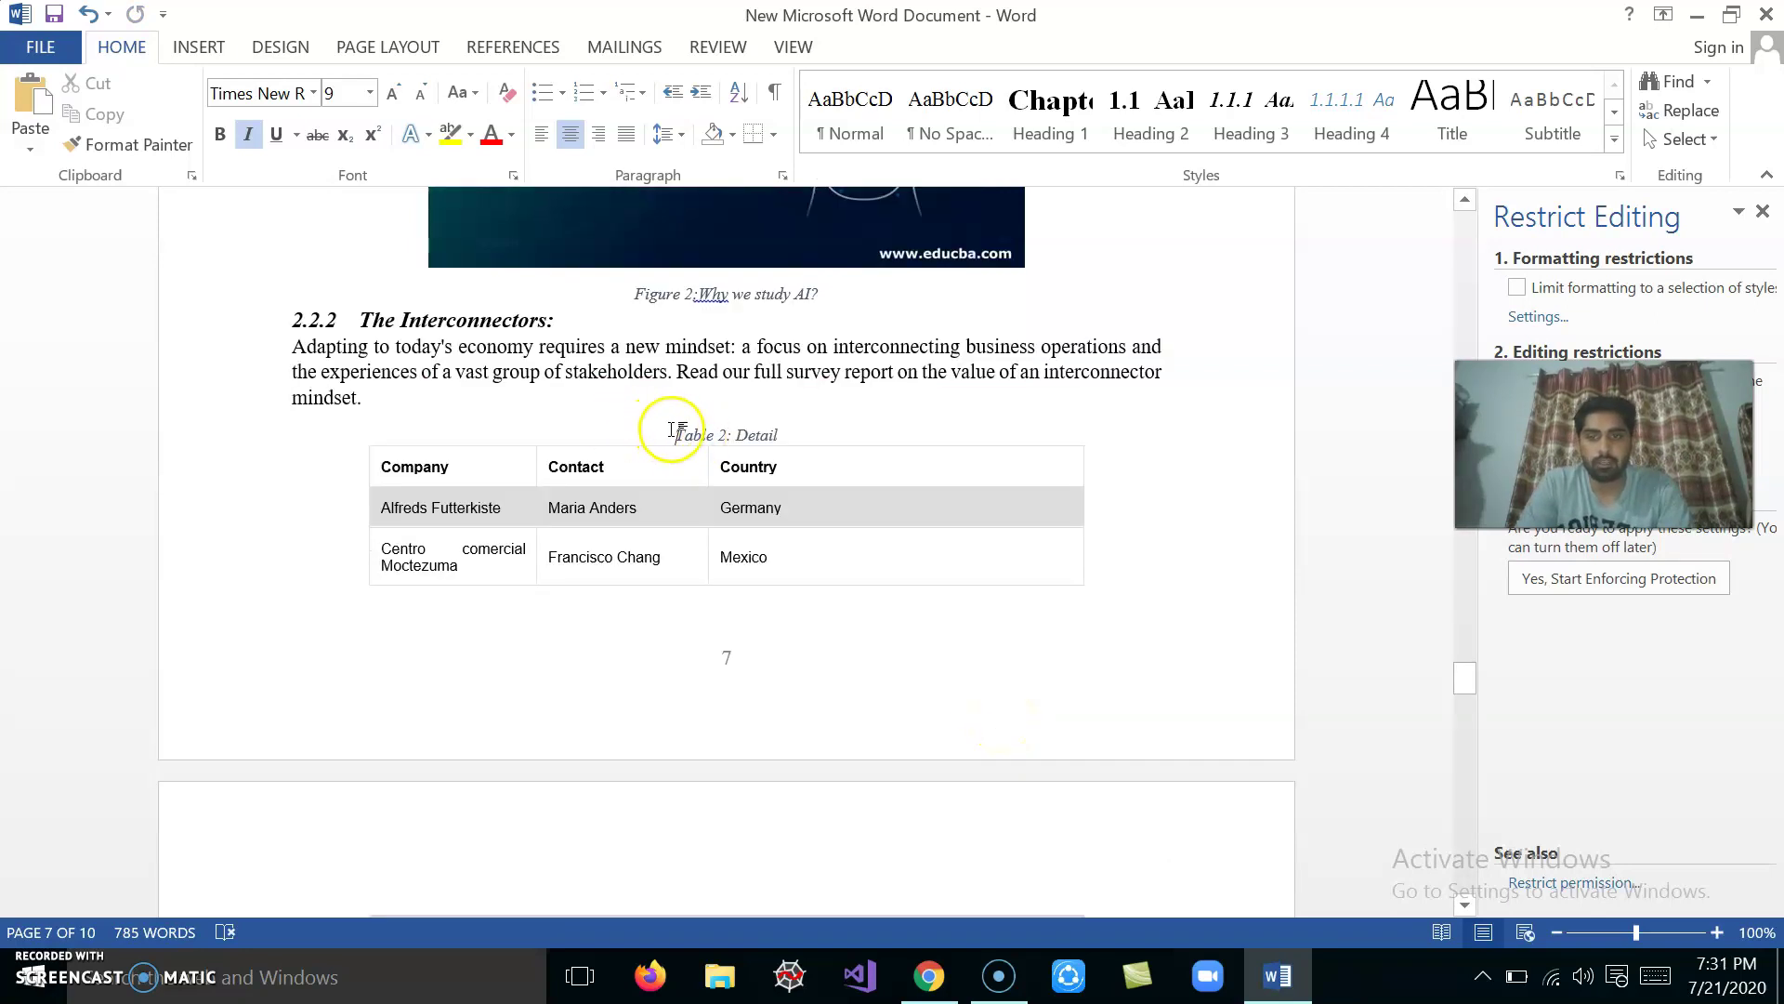
{"action": "left_click_drag", "start_coordinate": [675, 435], "coordinate": [783, 734]}
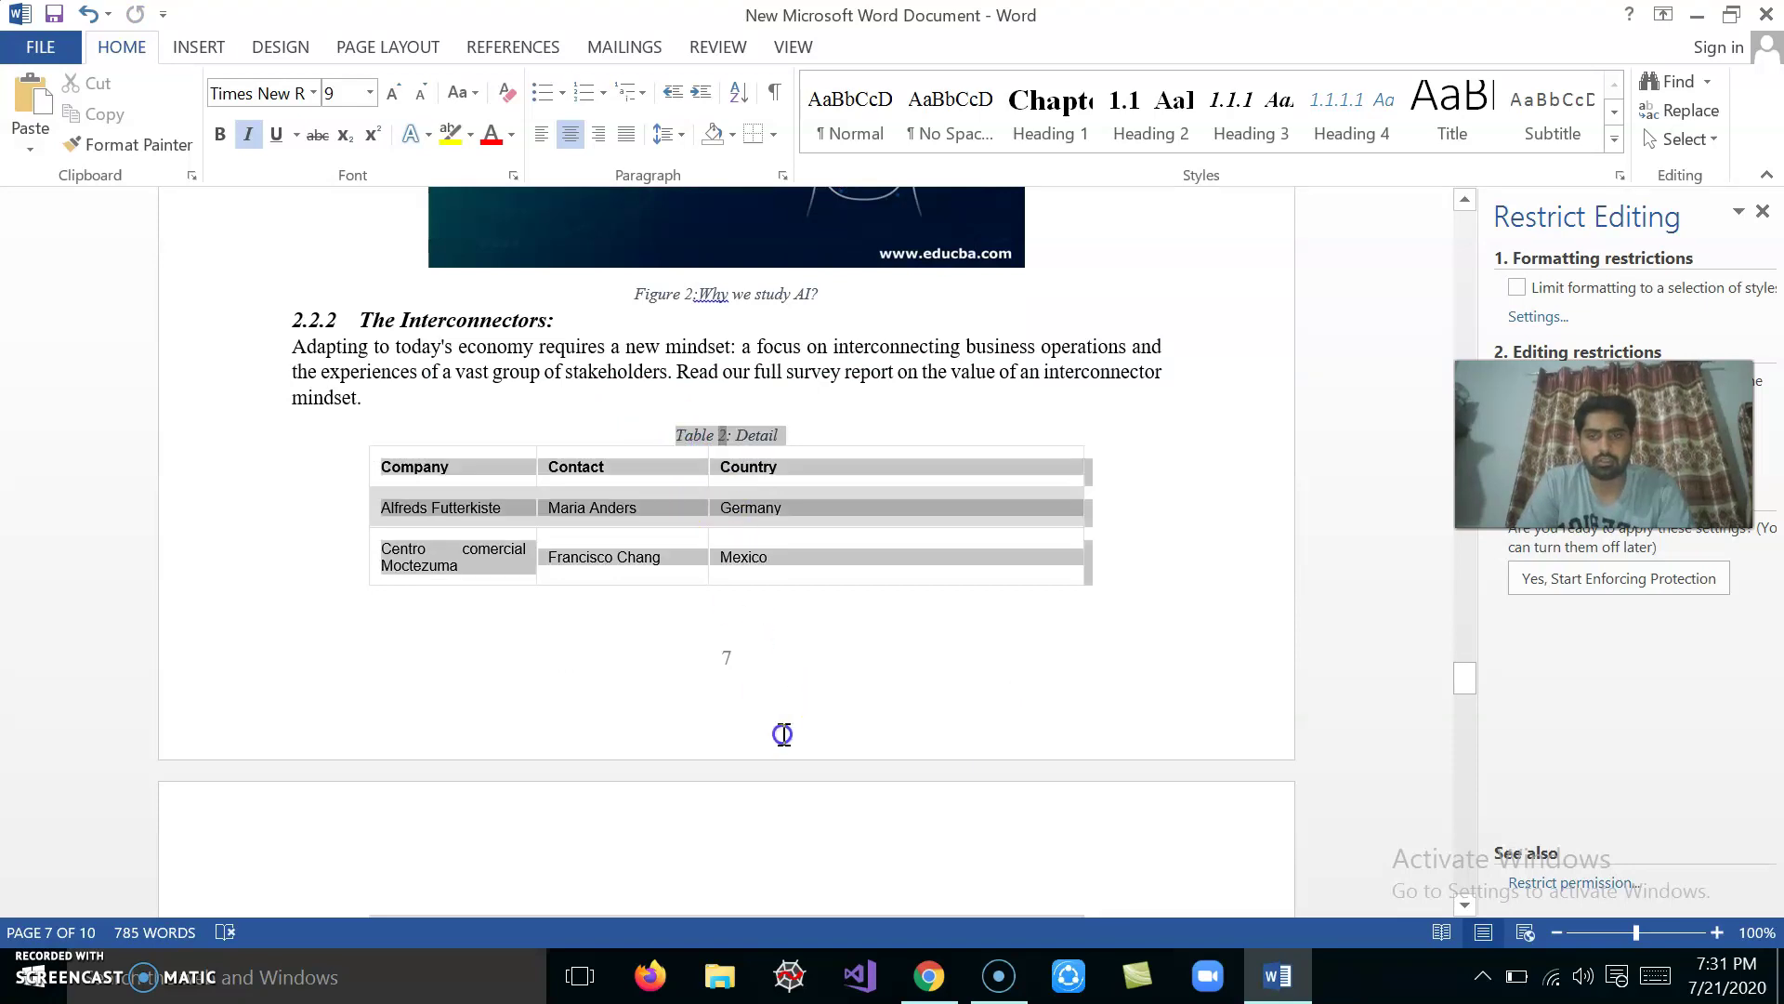
{"action": "mouse_move", "coordinate": [823, 904]}
{"action": "left_mouse_down"}
{"action": "mouse_move", "coordinate": [1018, 484]}
{"action": "mouse_move", "coordinate": [1051, 485]}
{"action": "left_mouse_up"}
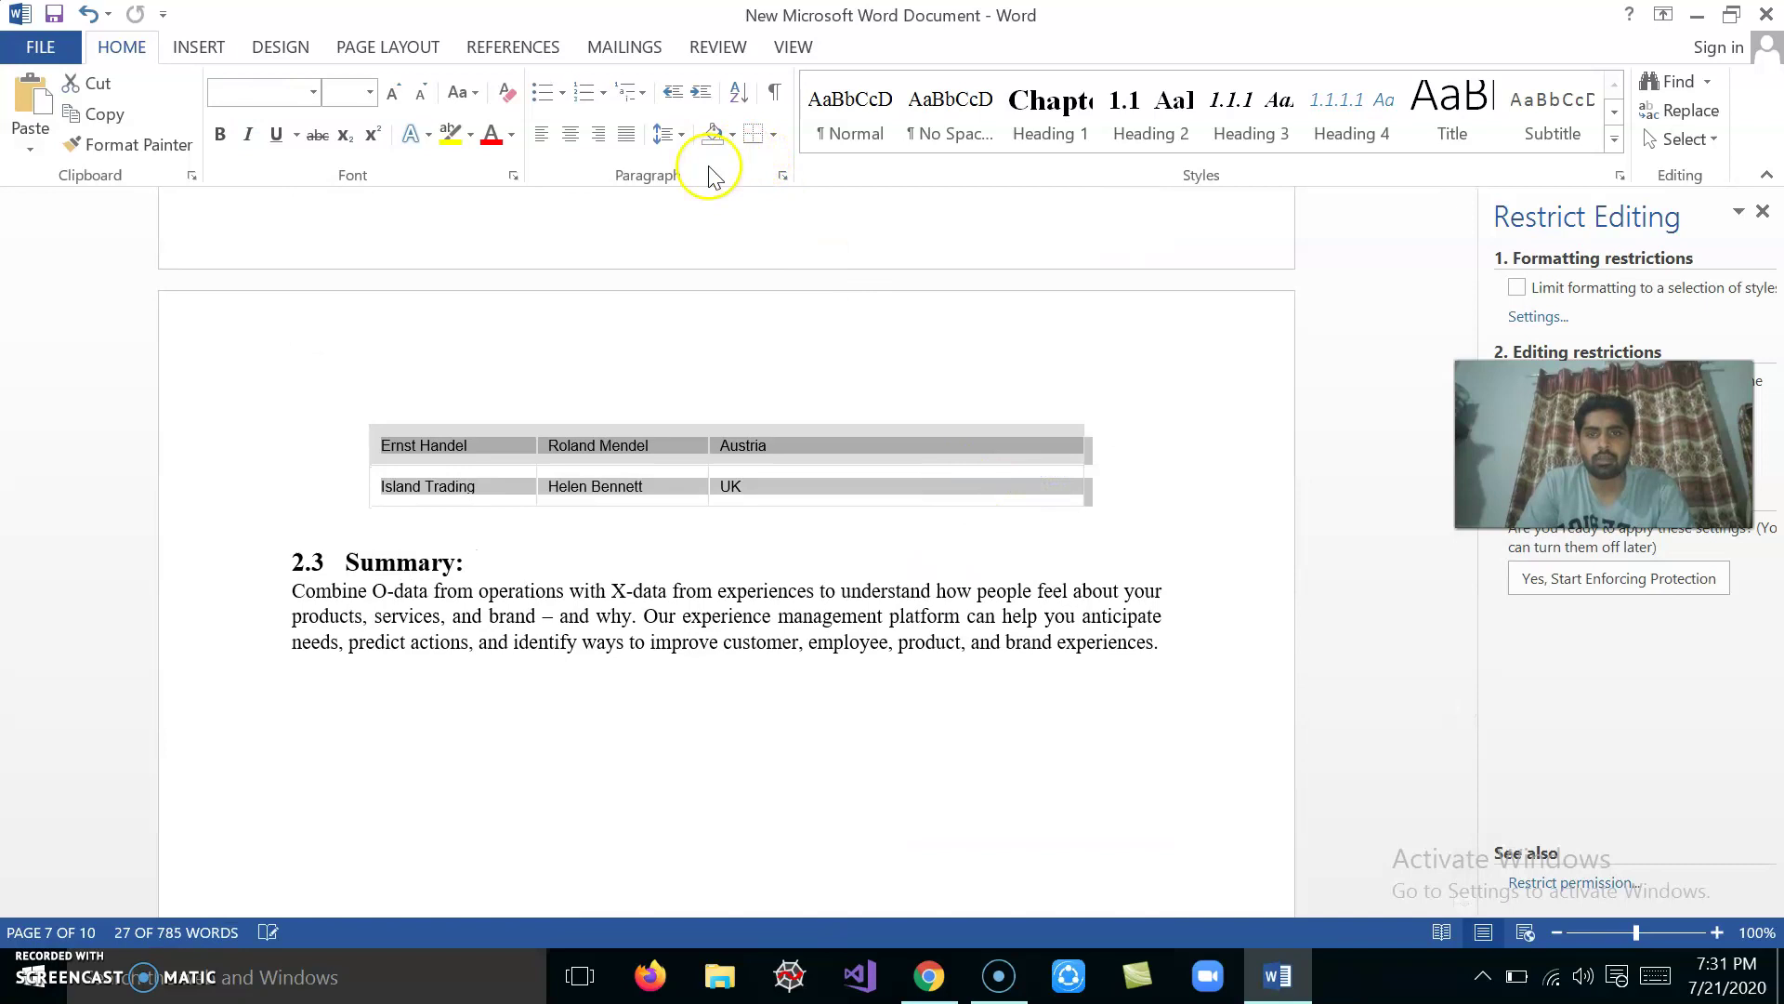
{"action": "left_click", "coordinate": [783, 179]}
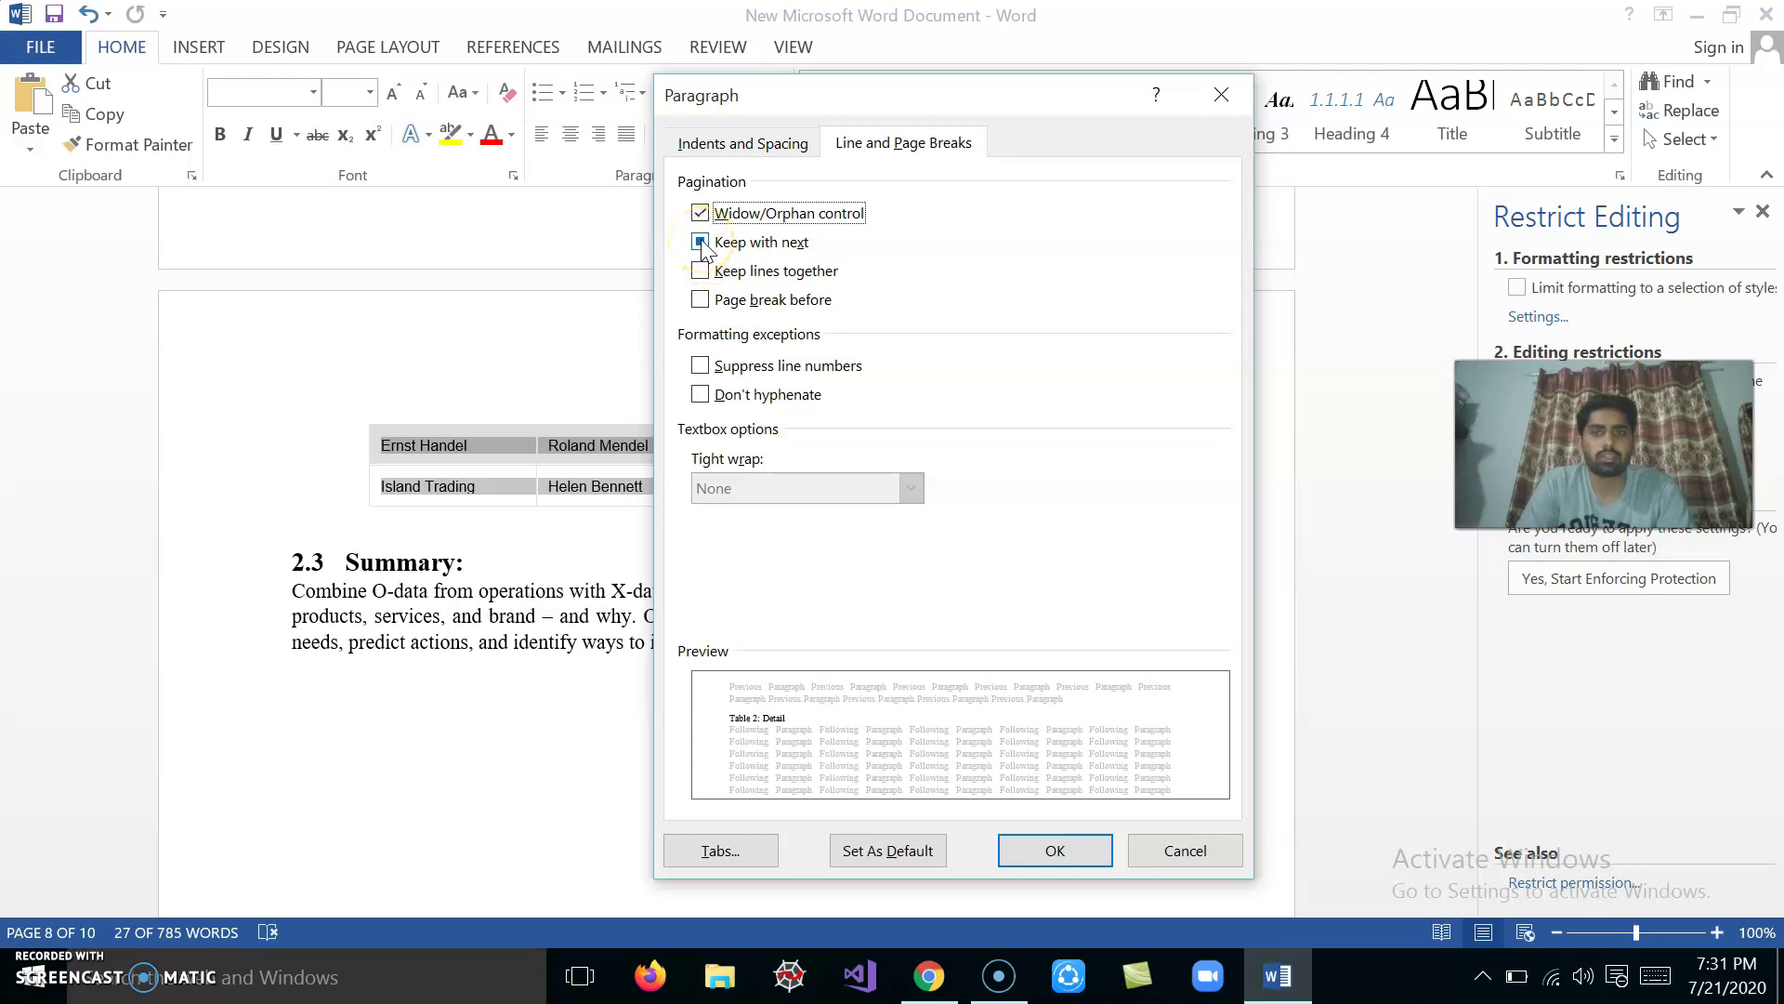
{"action": "left_click", "coordinate": [1053, 848]}
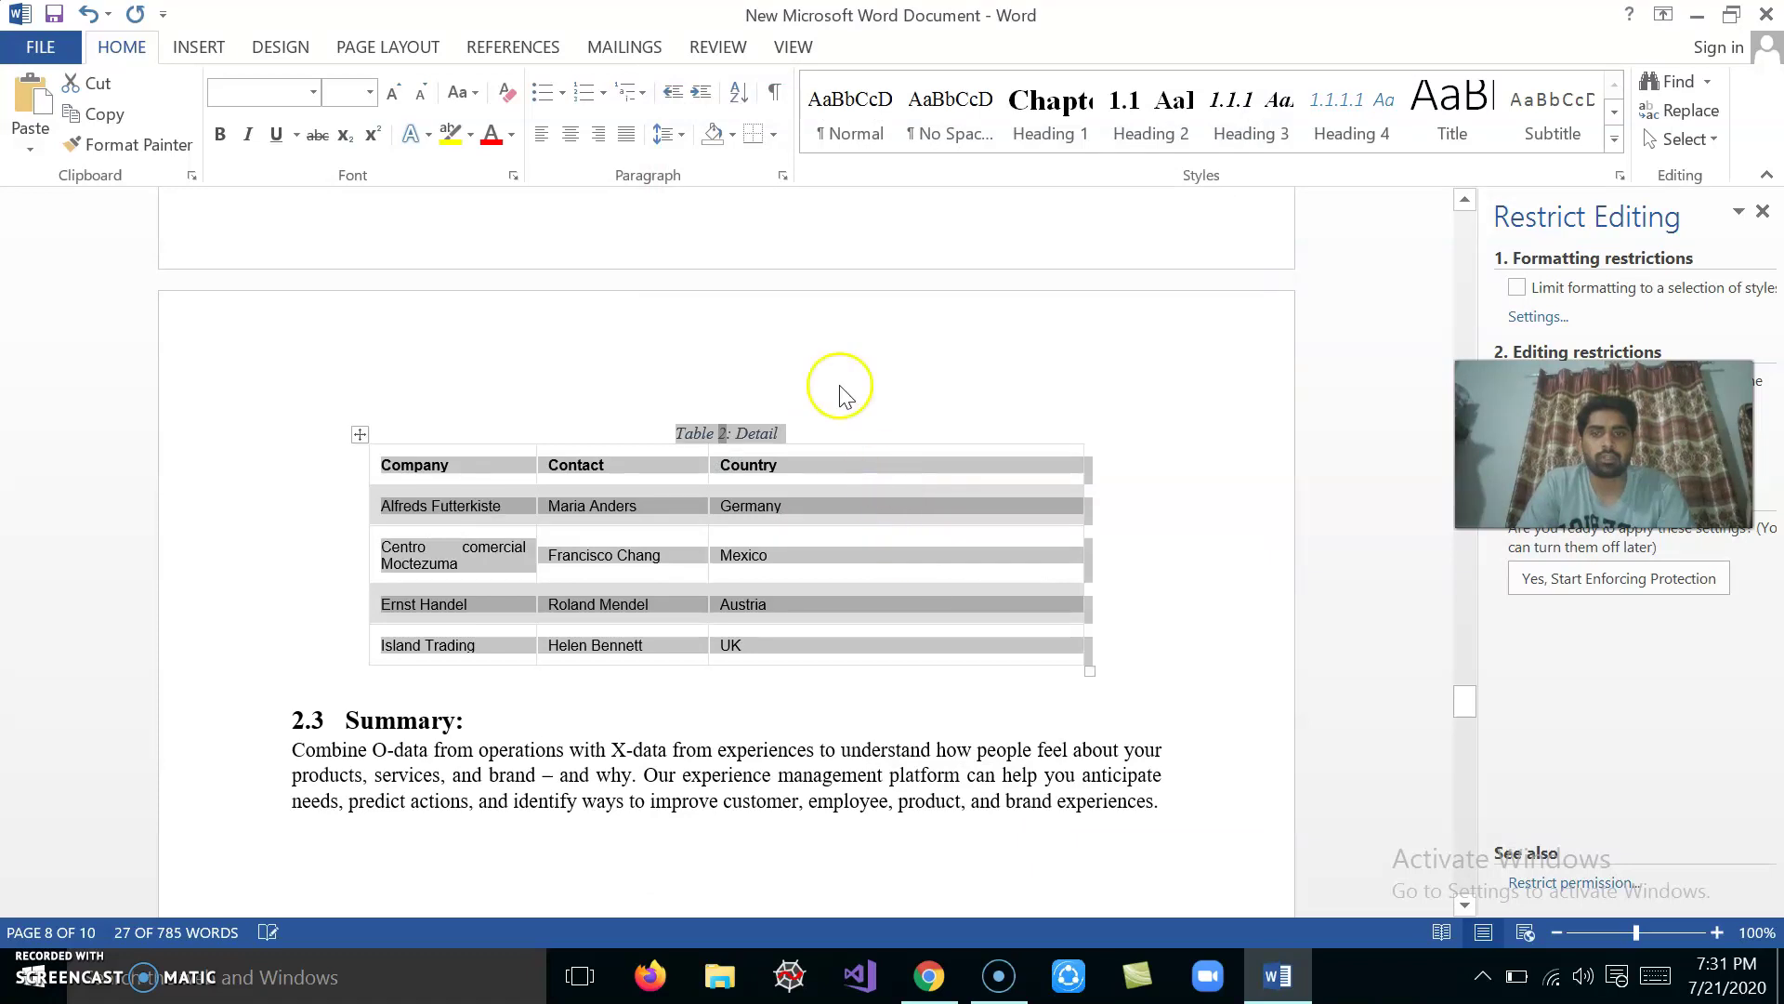
Apply Keep with next to the Table 3: Employee caption and table.
{"action": "scroll", "coordinate": [830, 361], "scroll_direction": "down", "scroll_amount": 4}
{"action": "scroll", "coordinate": [829, 358], "scroll_direction": "up", "scroll_amount": 7}
{"action": "scroll", "coordinate": [829, 352], "scroll_direction": "up", "scroll_amount": 3}
{"action": "scroll", "coordinate": [829, 353], "scroll_direction": "up", "scroll_amount": 3}
{"action": "scroll", "coordinate": [829, 352], "scroll_direction": "down", "scroll_amount": 10}
{"action": "scroll", "coordinate": [828, 352], "scroll_direction": "down", "scroll_amount": 5}
{"action": "scroll", "coordinate": [829, 352], "scroll_direction": "down", "scroll_amount": 4}
{"action": "scroll", "coordinate": [829, 352], "scroll_direction": "down", "scroll_amount": 4}
{"action": "scroll", "coordinate": [829, 352], "scroll_direction": "down", "scroll_amount": 3}
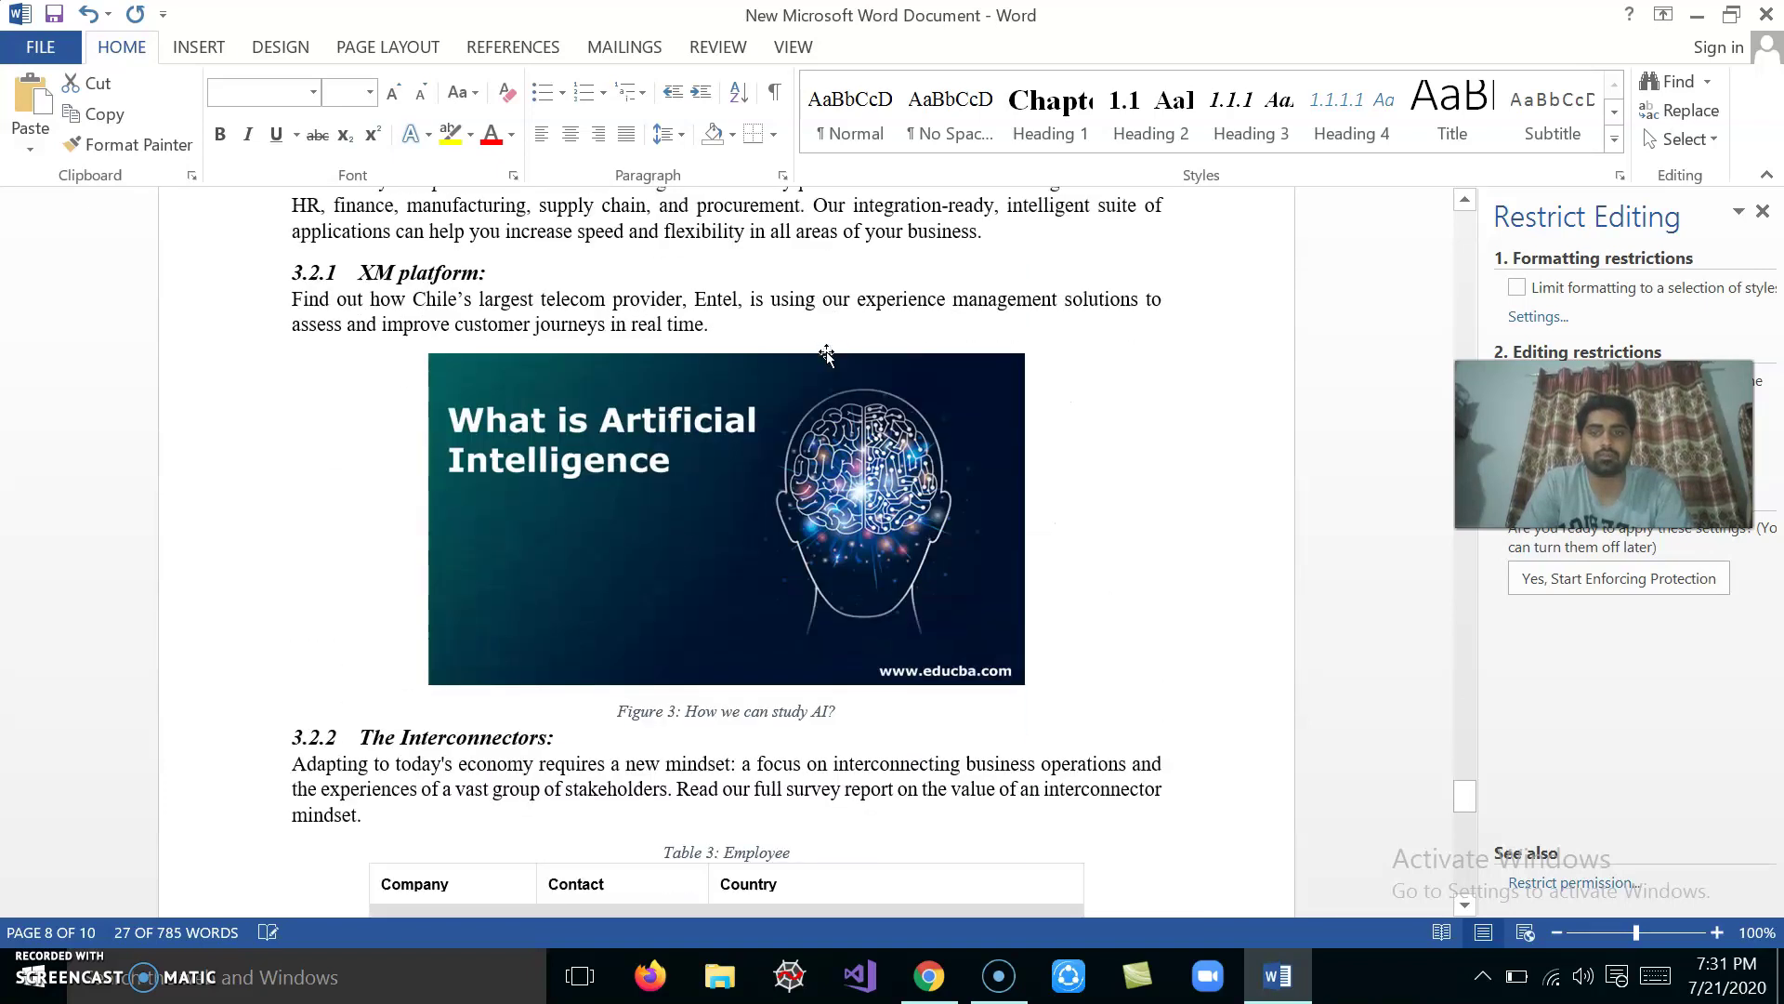
{"action": "scroll", "coordinate": [829, 352], "scroll_direction": "down", "scroll_amount": 5}
{"action": "left_click", "coordinate": [631, 277]}
{"action": "left_click_drag", "start_coordinate": [631, 263], "coordinate": [1097, 814]}
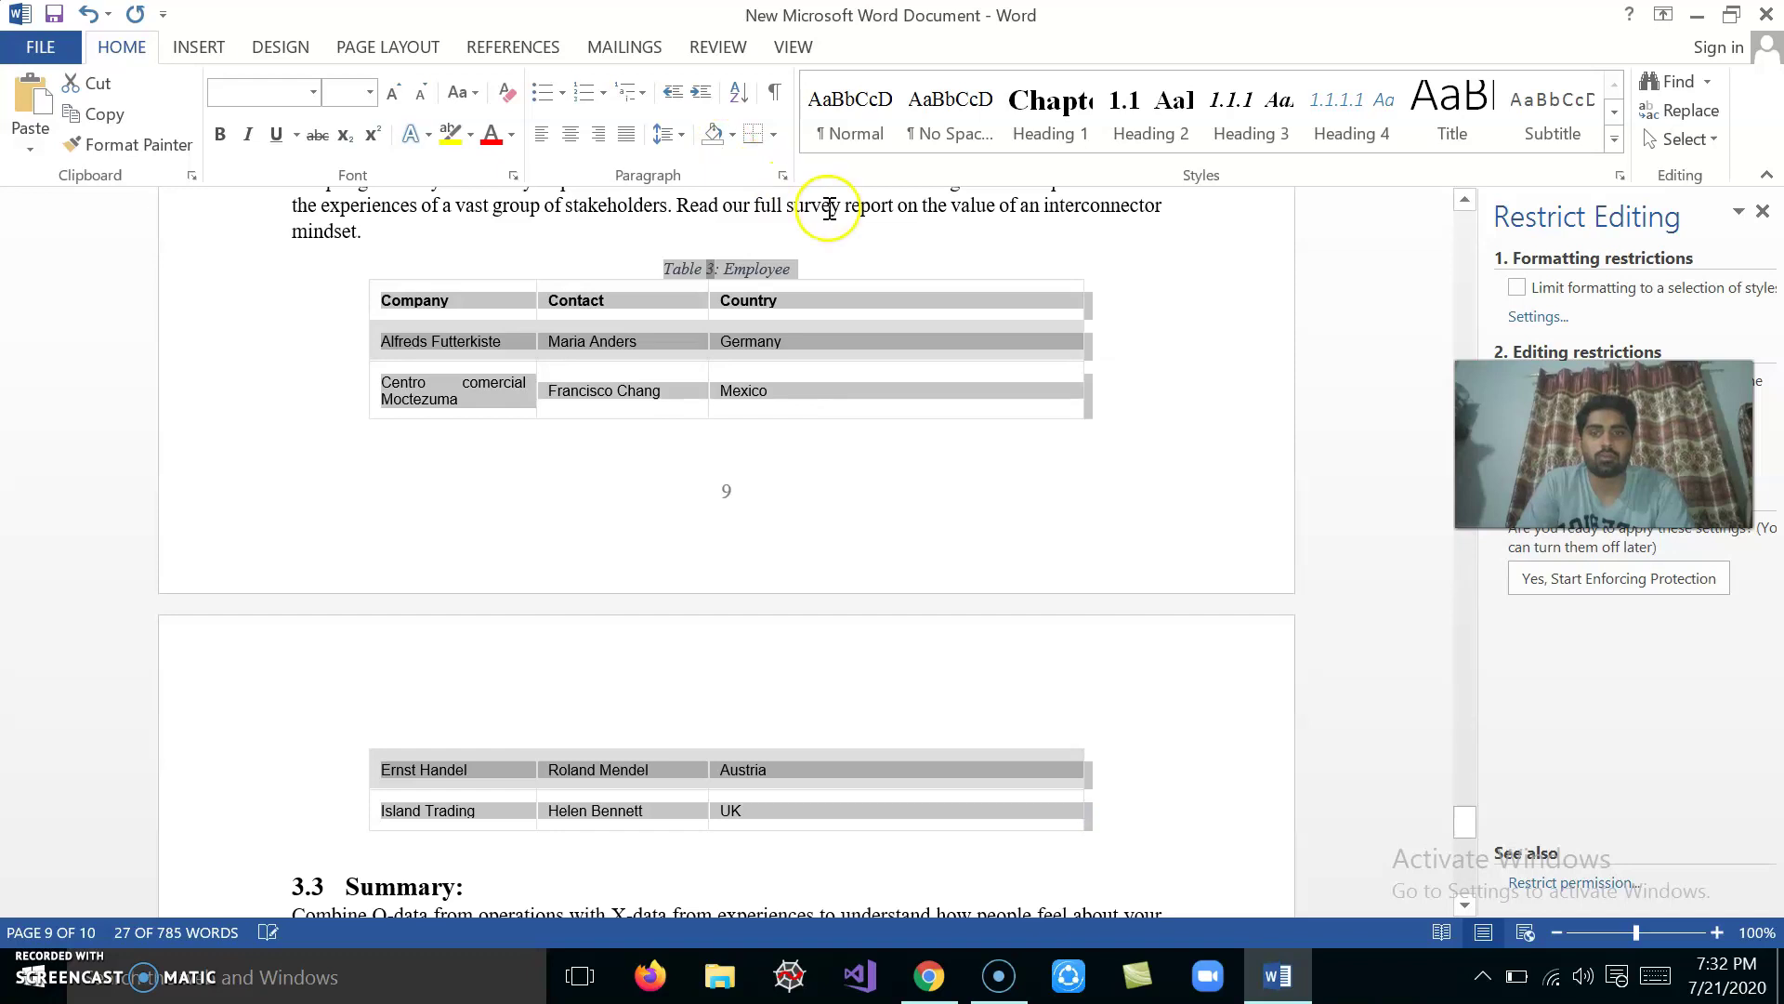
{"action": "left_click", "coordinate": [785, 179]}
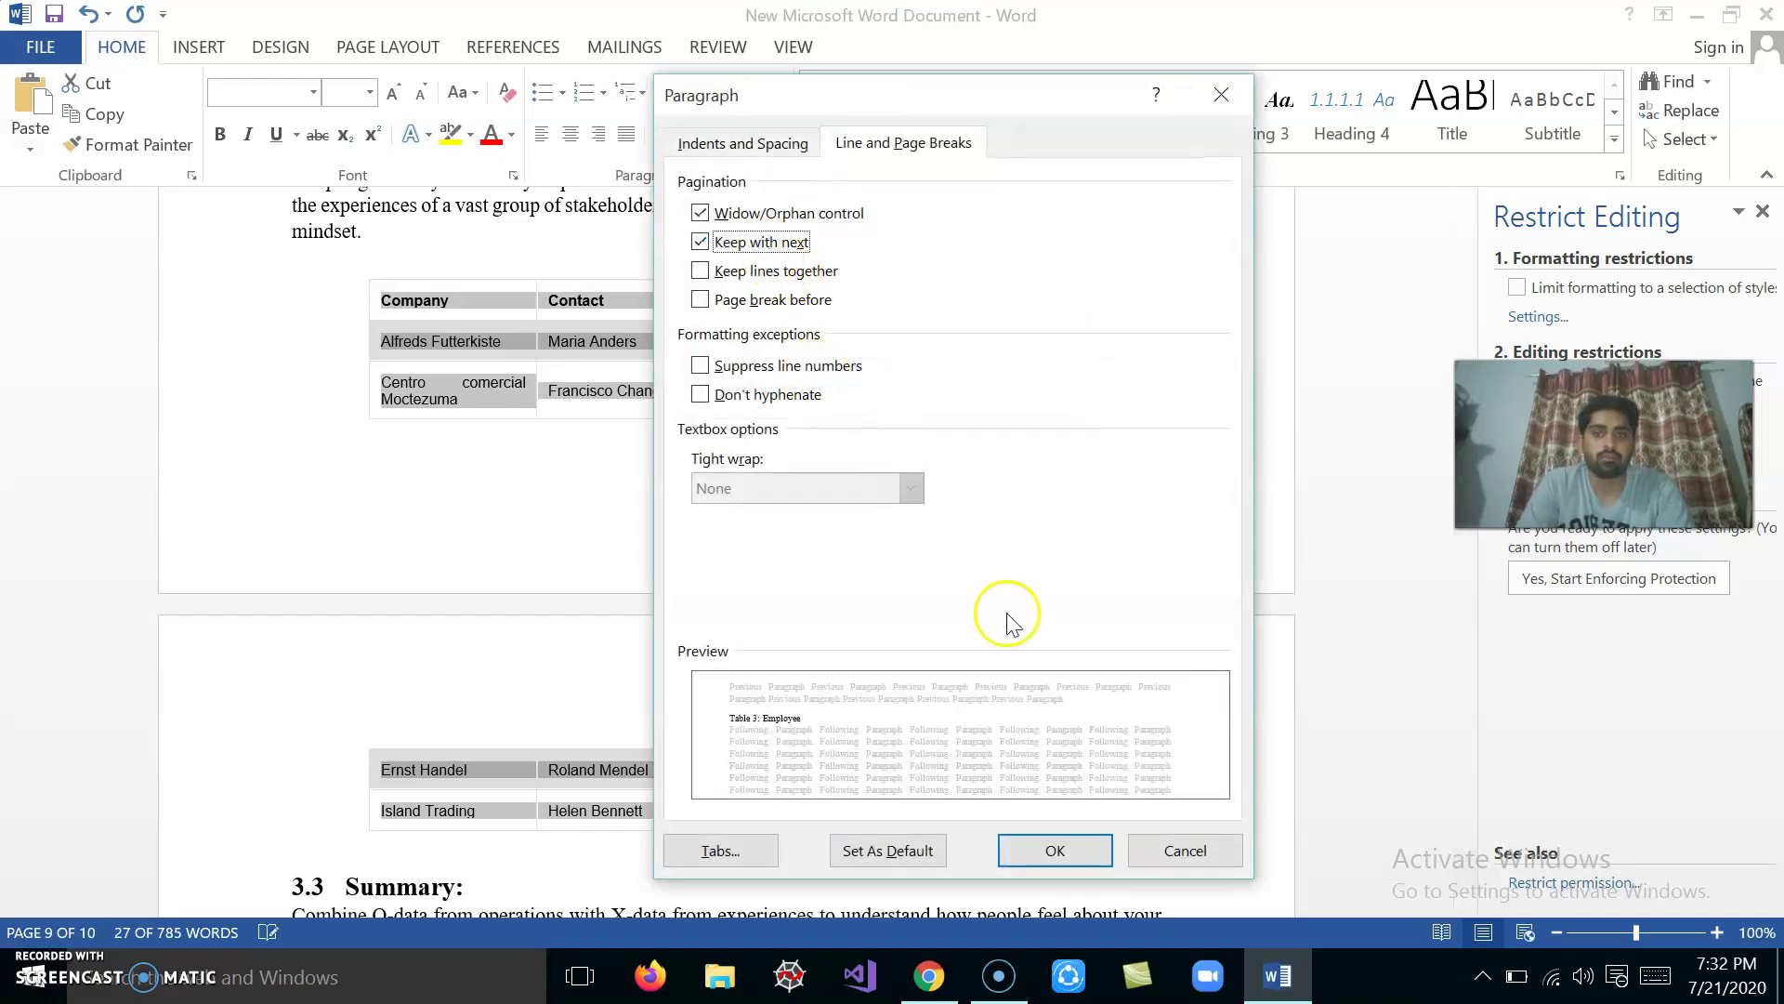
{"action": "left_click", "coordinate": [1052, 849]}
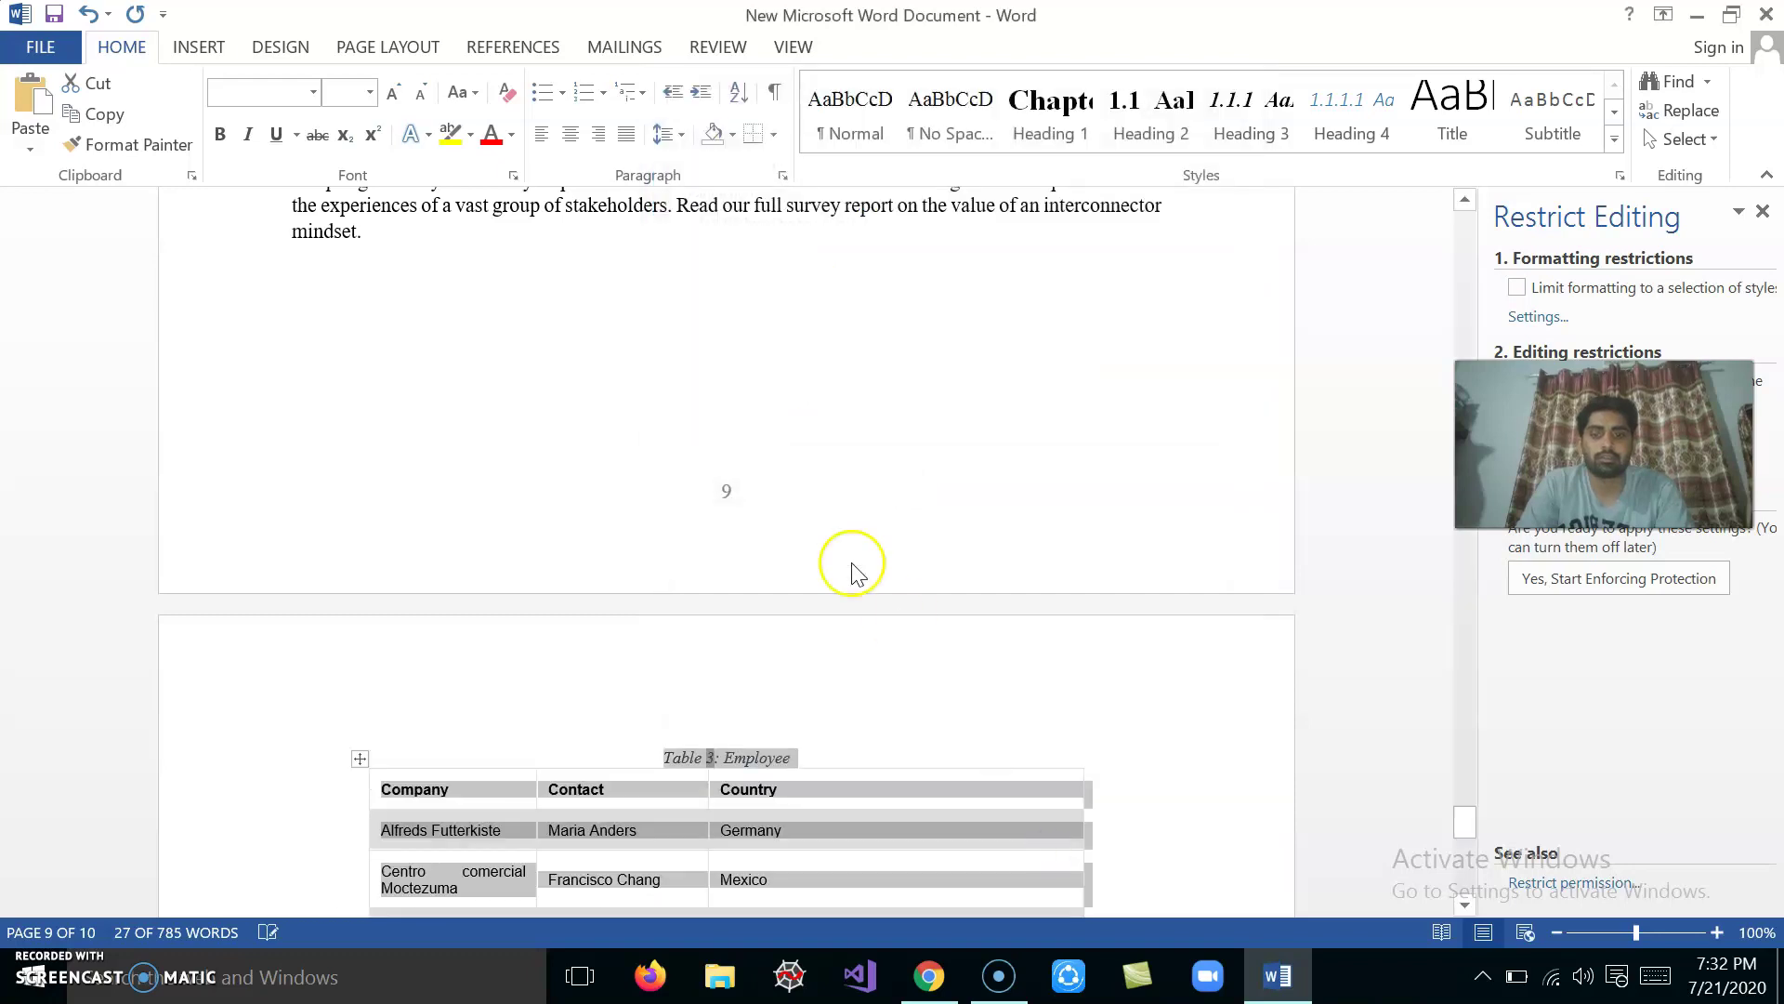
Apply Keep with next to the Table 1: Inforamtion caption and table so it sits on one page.
{"action": "scroll", "coordinate": [850, 567], "scroll_direction": "down", "scroll_amount": 5}
{"action": "scroll", "coordinate": [853, 562], "scroll_direction": "down", "scroll_amount": 1}
{"action": "scroll", "coordinate": [853, 562], "scroll_direction": "down", "scroll_amount": 3}
{"action": "scroll", "coordinate": [853, 562], "scroll_direction": "down", "scroll_amount": 3}
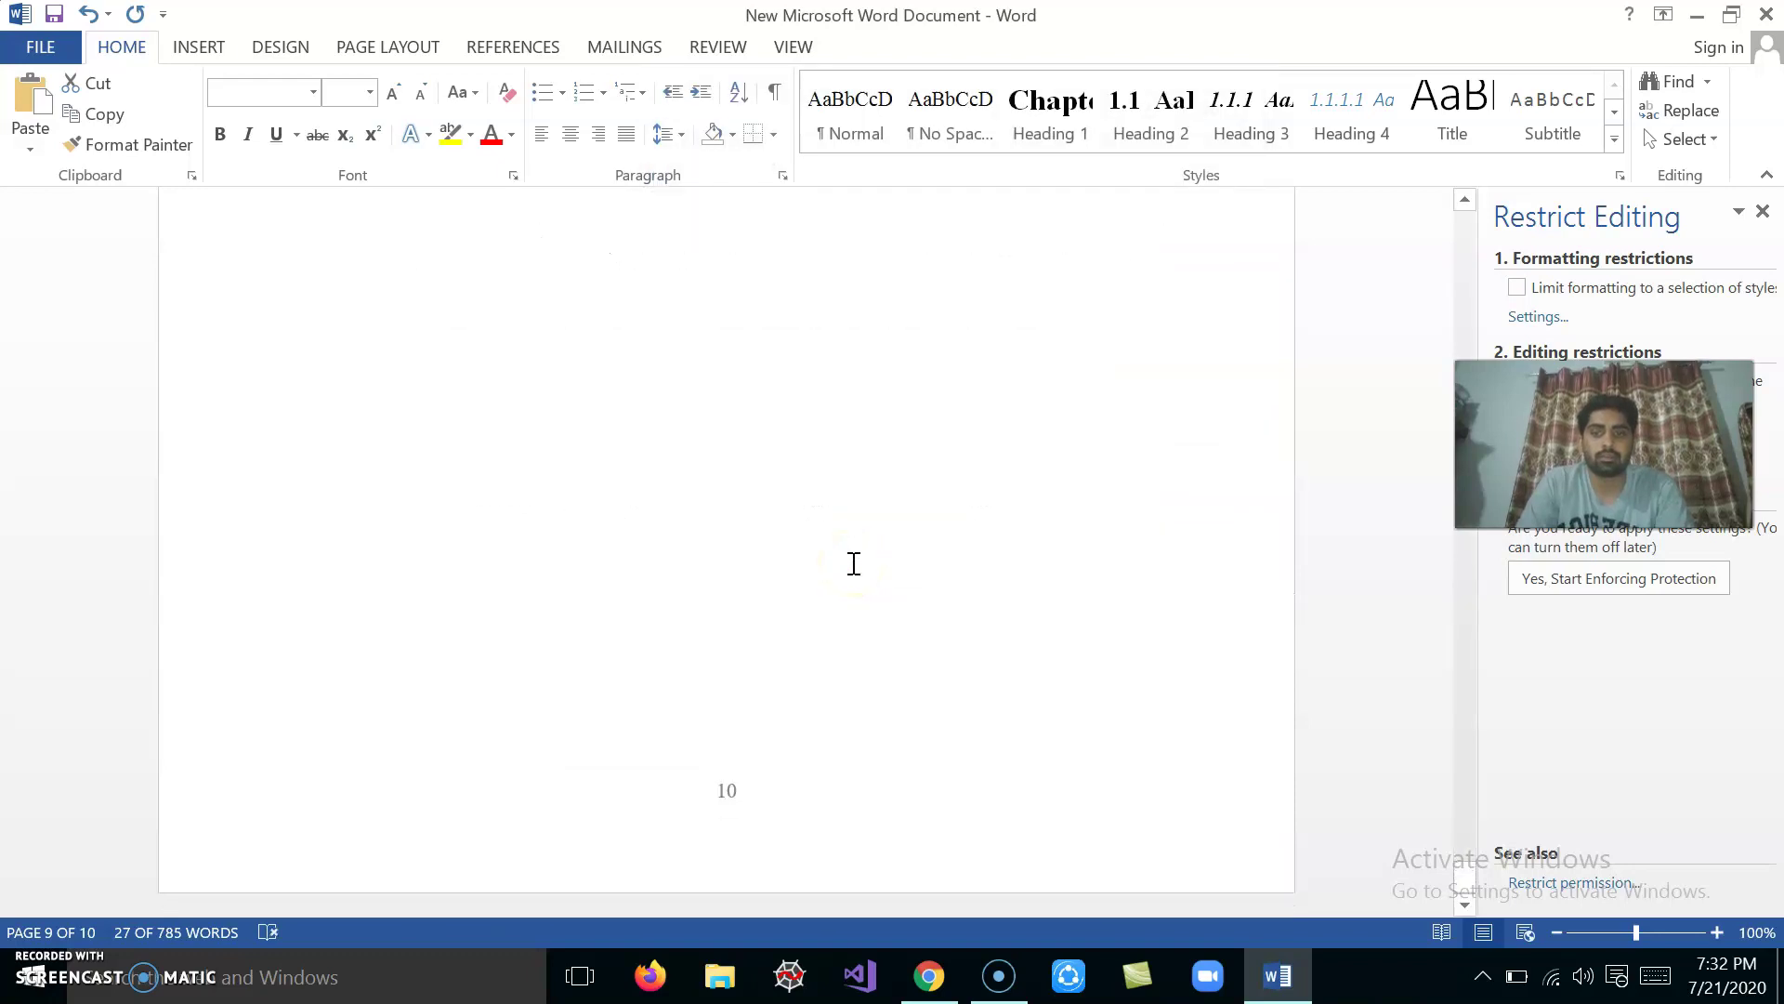
{"action": "scroll", "coordinate": [853, 563], "scroll_direction": "up", "scroll_amount": 5}
{"action": "scroll", "coordinate": [853, 563], "scroll_direction": "up", "scroll_amount": 1}
{"action": "scroll", "coordinate": [853, 563], "scroll_direction": "up", "scroll_amount": 10}
{"action": "scroll", "coordinate": [853, 562], "scroll_direction": "up", "scroll_amount": 2}
{"action": "scroll", "coordinate": [851, 562], "scroll_direction": "up", "scroll_amount": 3}
{"action": "scroll", "coordinate": [851, 563], "scroll_direction": "up", "scroll_amount": 5}
{"action": "scroll", "coordinate": [851, 562], "scroll_direction": "up", "scroll_amount": 4}
{"action": "scroll", "coordinate": [848, 586], "scroll_direction": "up", "scroll_amount": 5}
{"action": "scroll", "coordinate": [851, 583], "scroll_direction": "up", "scroll_amount": 5}
{"action": "scroll", "coordinate": [850, 578], "scroll_direction": "up", "scroll_amount": 4}
{"action": "scroll", "coordinate": [849, 576], "scroll_direction": "up", "scroll_amount": 5}
{"action": "scroll", "coordinate": [848, 573], "scroll_direction": "up", "scroll_amount": 3}
{"action": "scroll", "coordinate": [848, 576], "scroll_direction": "up", "scroll_amount": 5}
{"action": "scroll", "coordinate": [849, 577], "scroll_direction": "up", "scroll_amount": 3}
{"action": "scroll", "coordinate": [849, 584], "scroll_direction": "up", "scroll_amount": 3}
{"action": "scroll", "coordinate": [790, 520], "scroll_direction": "up", "scroll_amount": 1}
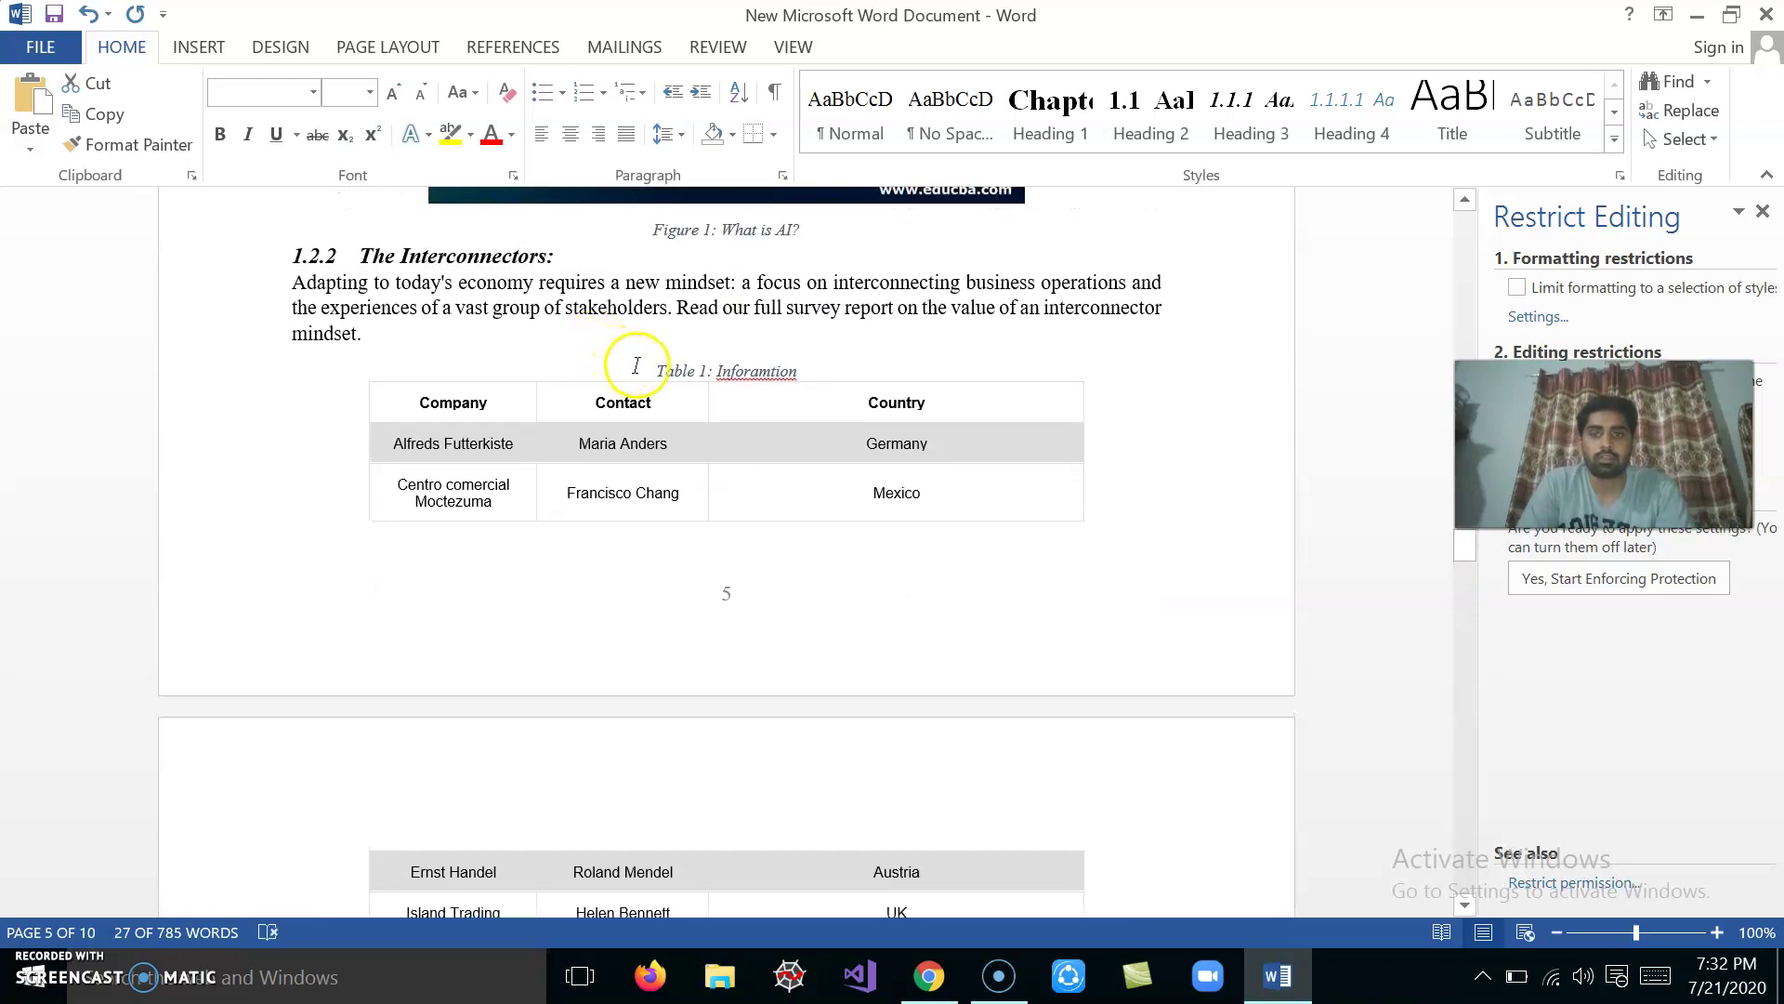
{"action": "left_click_drag", "start_coordinate": [637, 366], "coordinate": [1026, 828]}
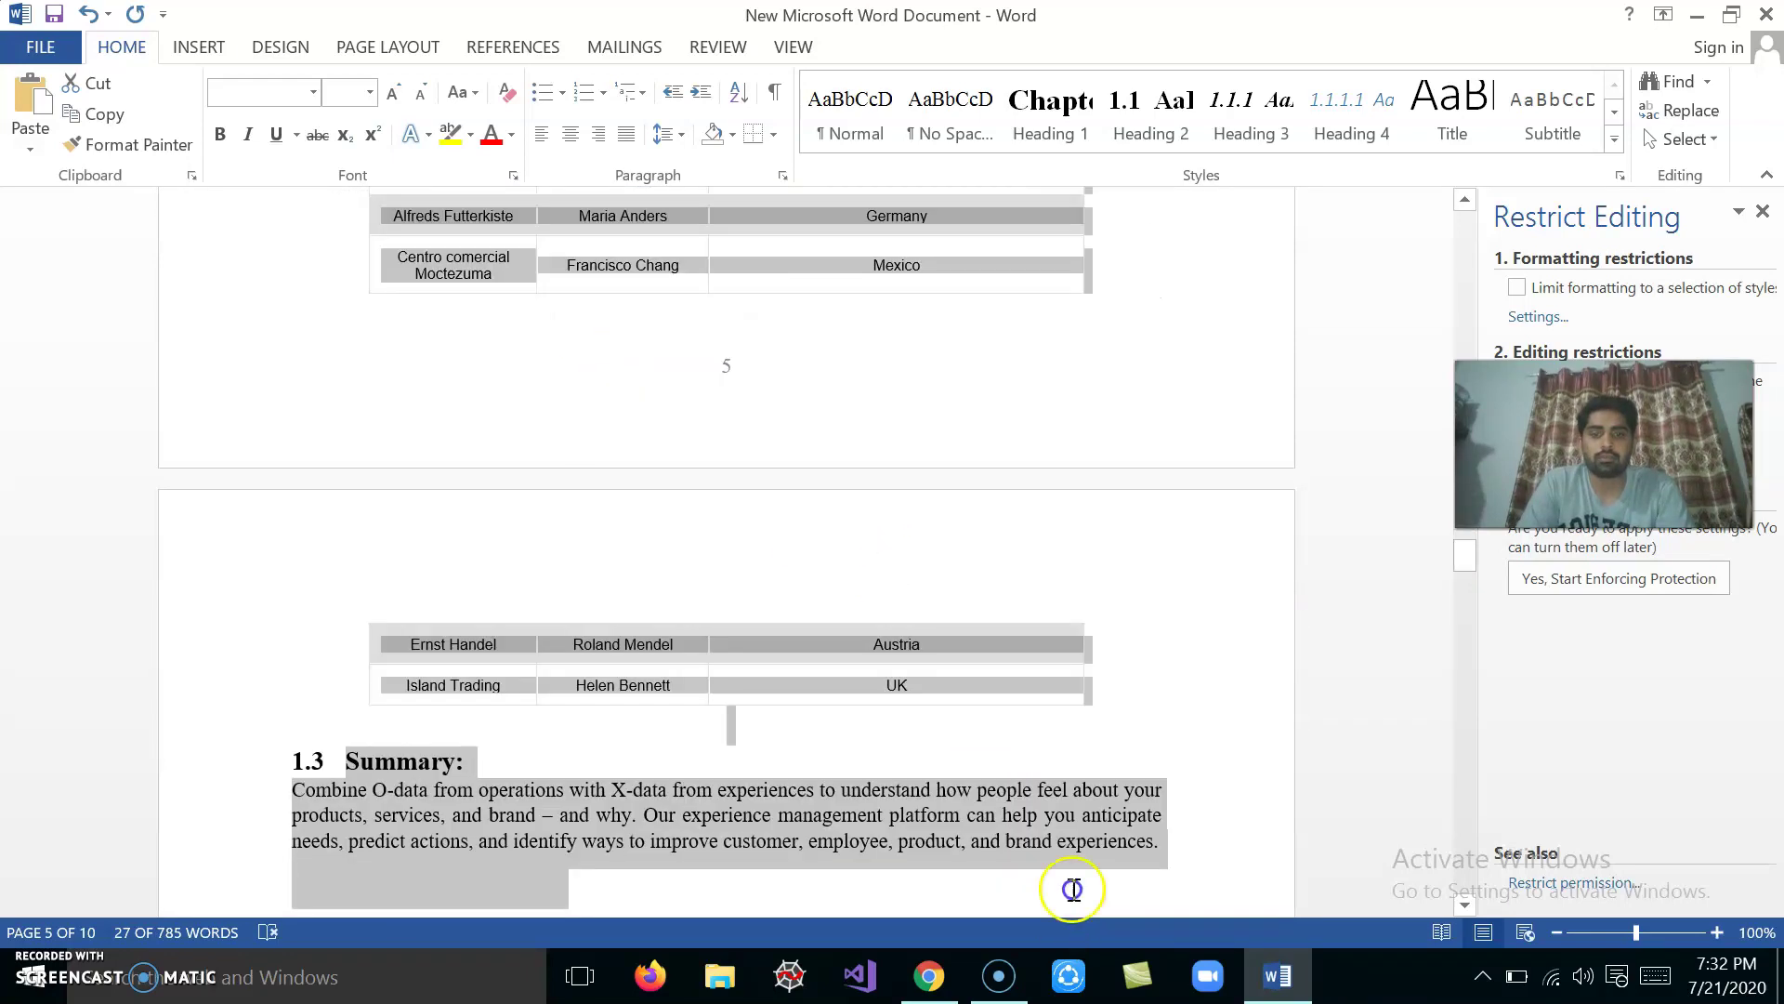
{"action": "left_click_drag", "start_coordinate": [1069, 914], "coordinate": [1080, 493]}
{"action": "left_click", "coordinate": [782, 176]}
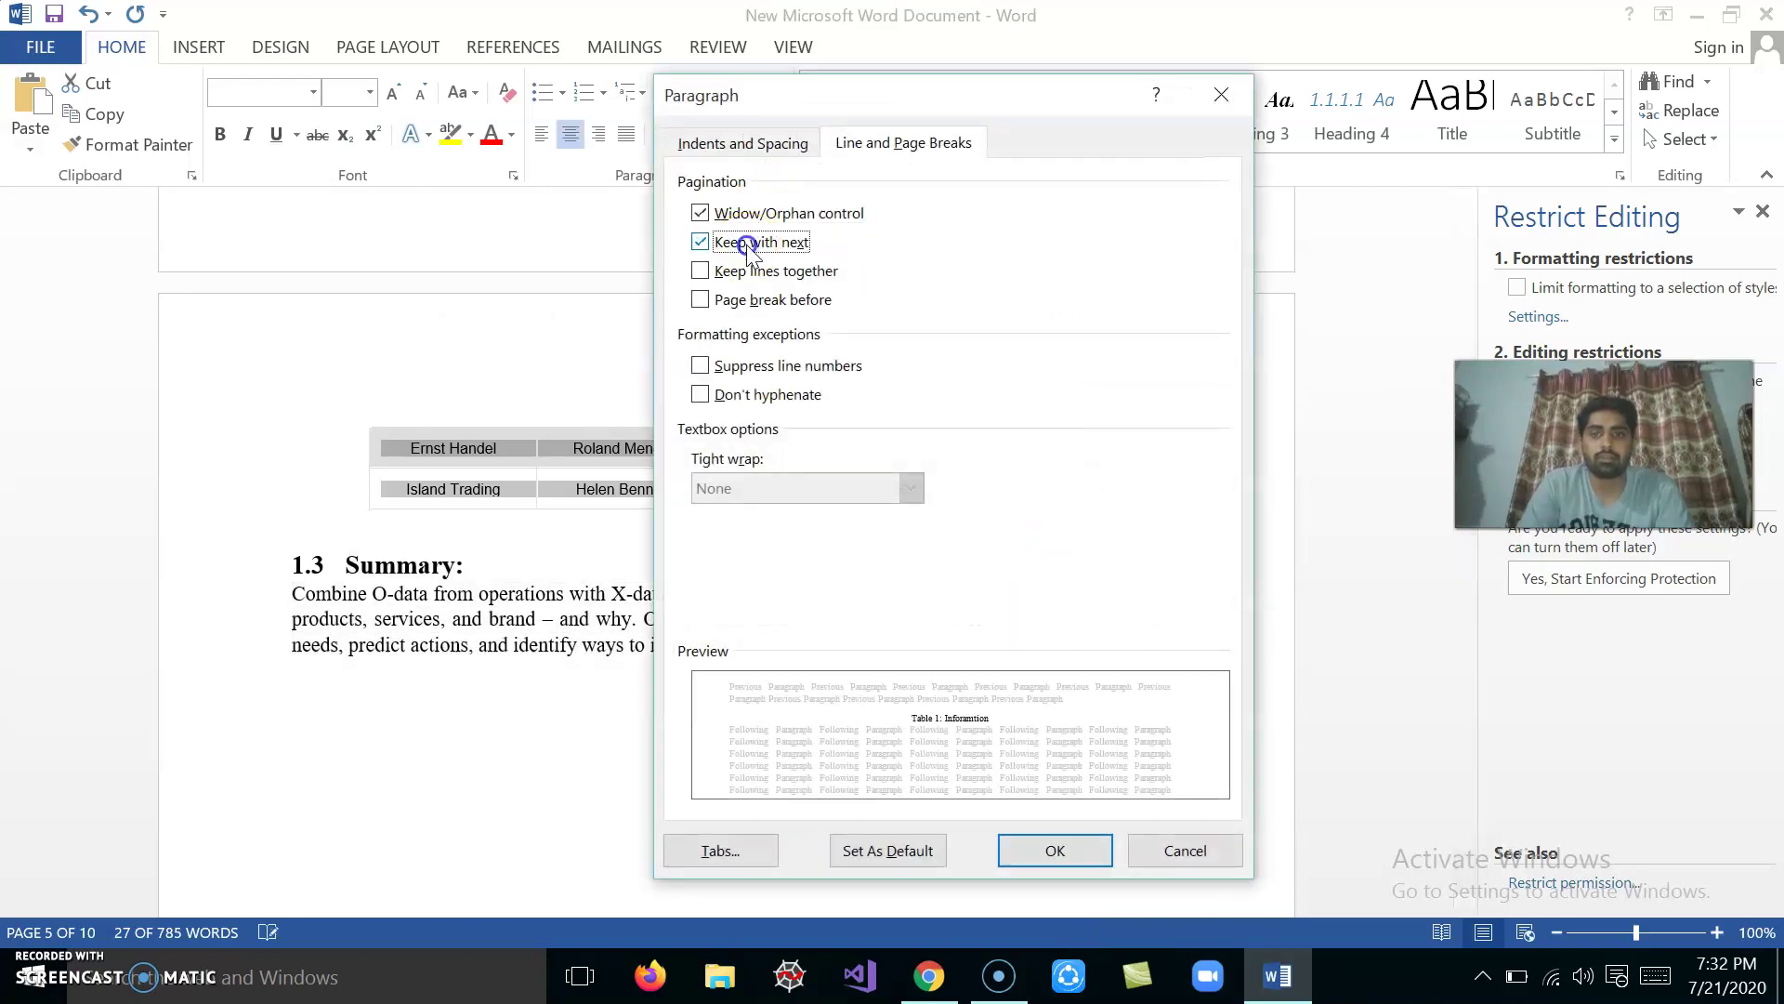
{"action": "left_click", "coordinate": [1042, 849]}
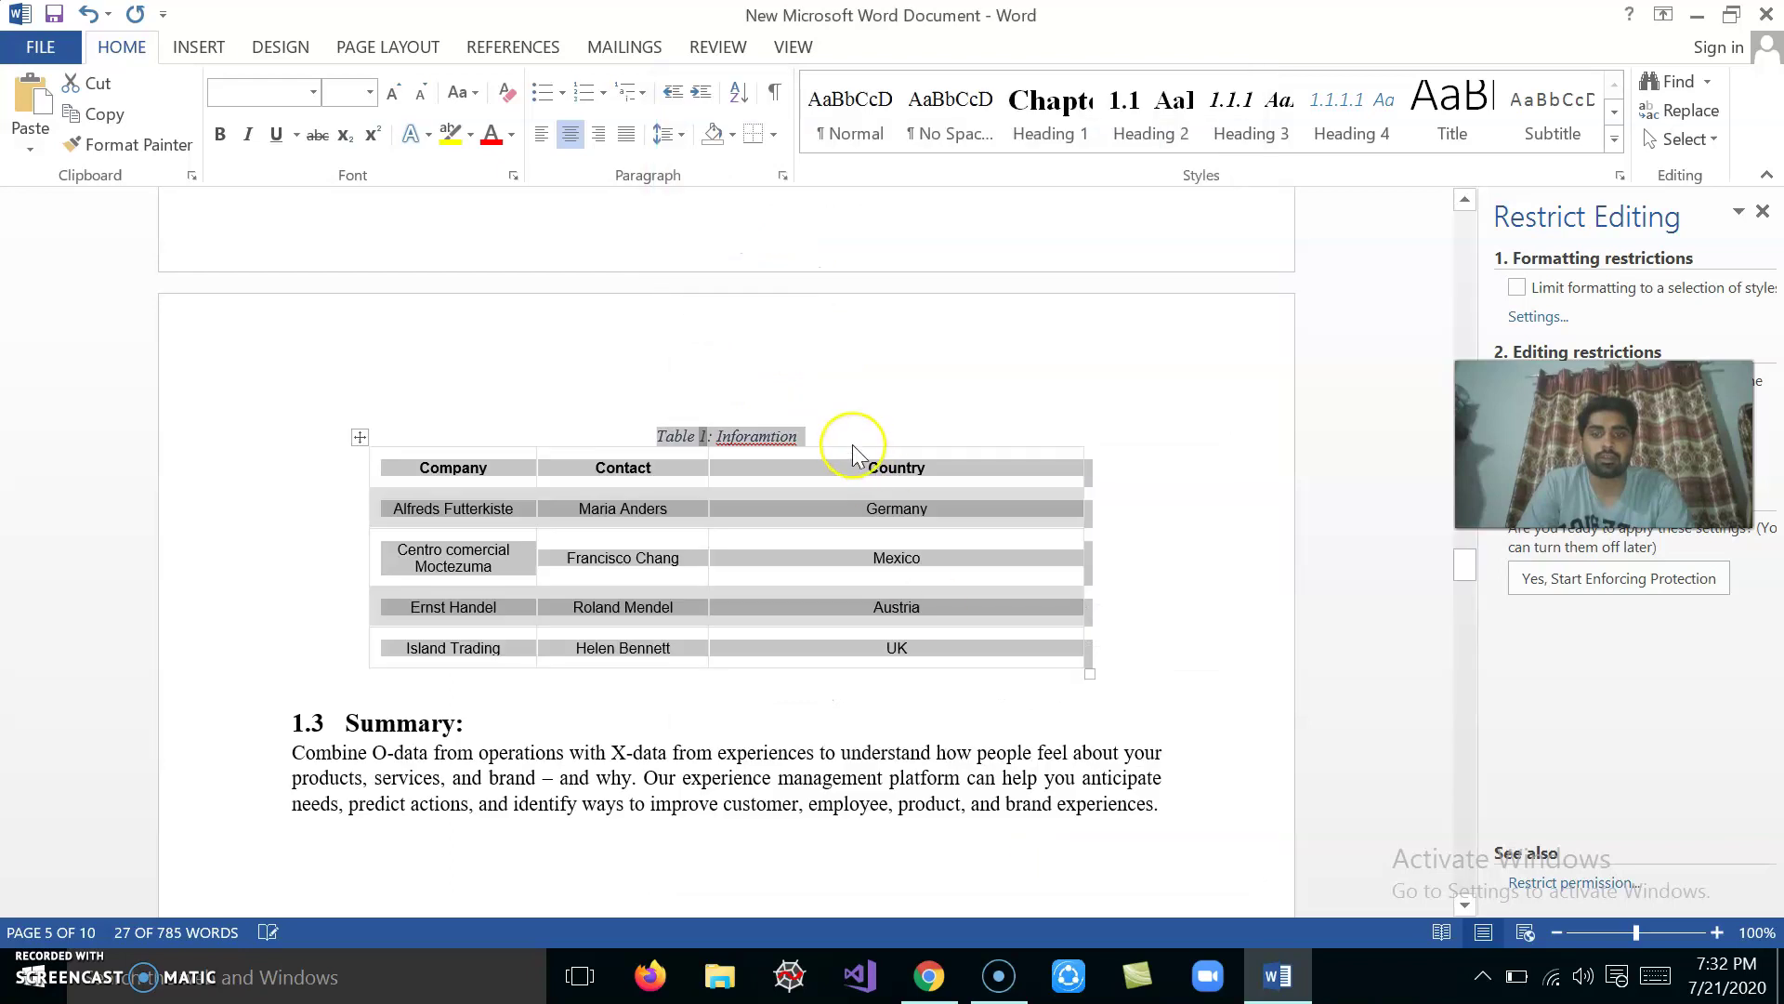
Update the entire table of contents so Chapter 1 shows page 5 and Chapter 2 page 7.
{"action": "scroll", "coordinate": [852, 446], "scroll_direction": "up", "scroll_amount": 10}
{"action": "scroll", "coordinate": [852, 446], "scroll_direction": "up", "scroll_amount": 10}
{"action": "scroll", "coordinate": [852, 446], "scroll_direction": "up", "scroll_amount": 10}
{"action": "scroll", "coordinate": [852, 446], "scroll_direction": "up", "scroll_amount": 10}
{"action": "scroll", "coordinate": [852, 446], "scroll_direction": "up", "scroll_amount": 5}
{"action": "scroll", "coordinate": [852, 446], "scroll_direction": "up", "scroll_amount": 10}
{"action": "scroll", "coordinate": [852, 446], "scroll_direction": "up", "scroll_amount": 1}
{"action": "scroll", "coordinate": [852, 446], "scroll_direction": "up", "scroll_amount": 10}
{"action": "left_click", "coordinate": [795, 455]}
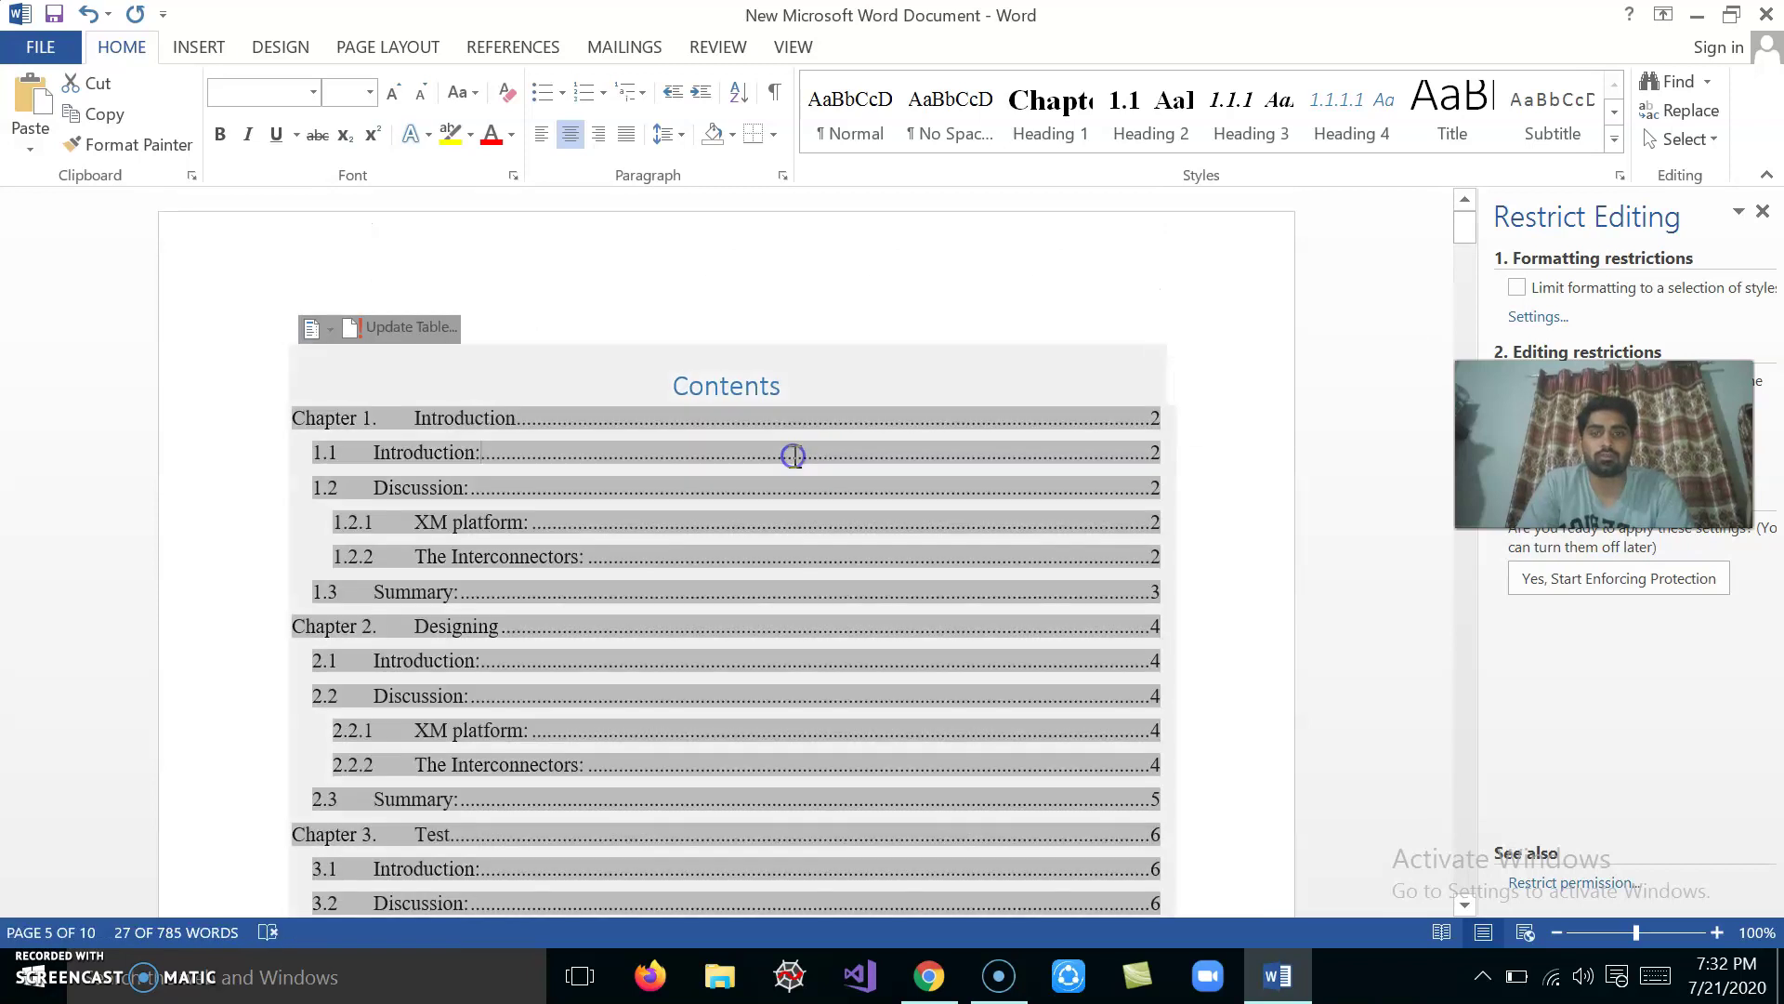
{"action": "right_click", "coordinate": [794, 456]}
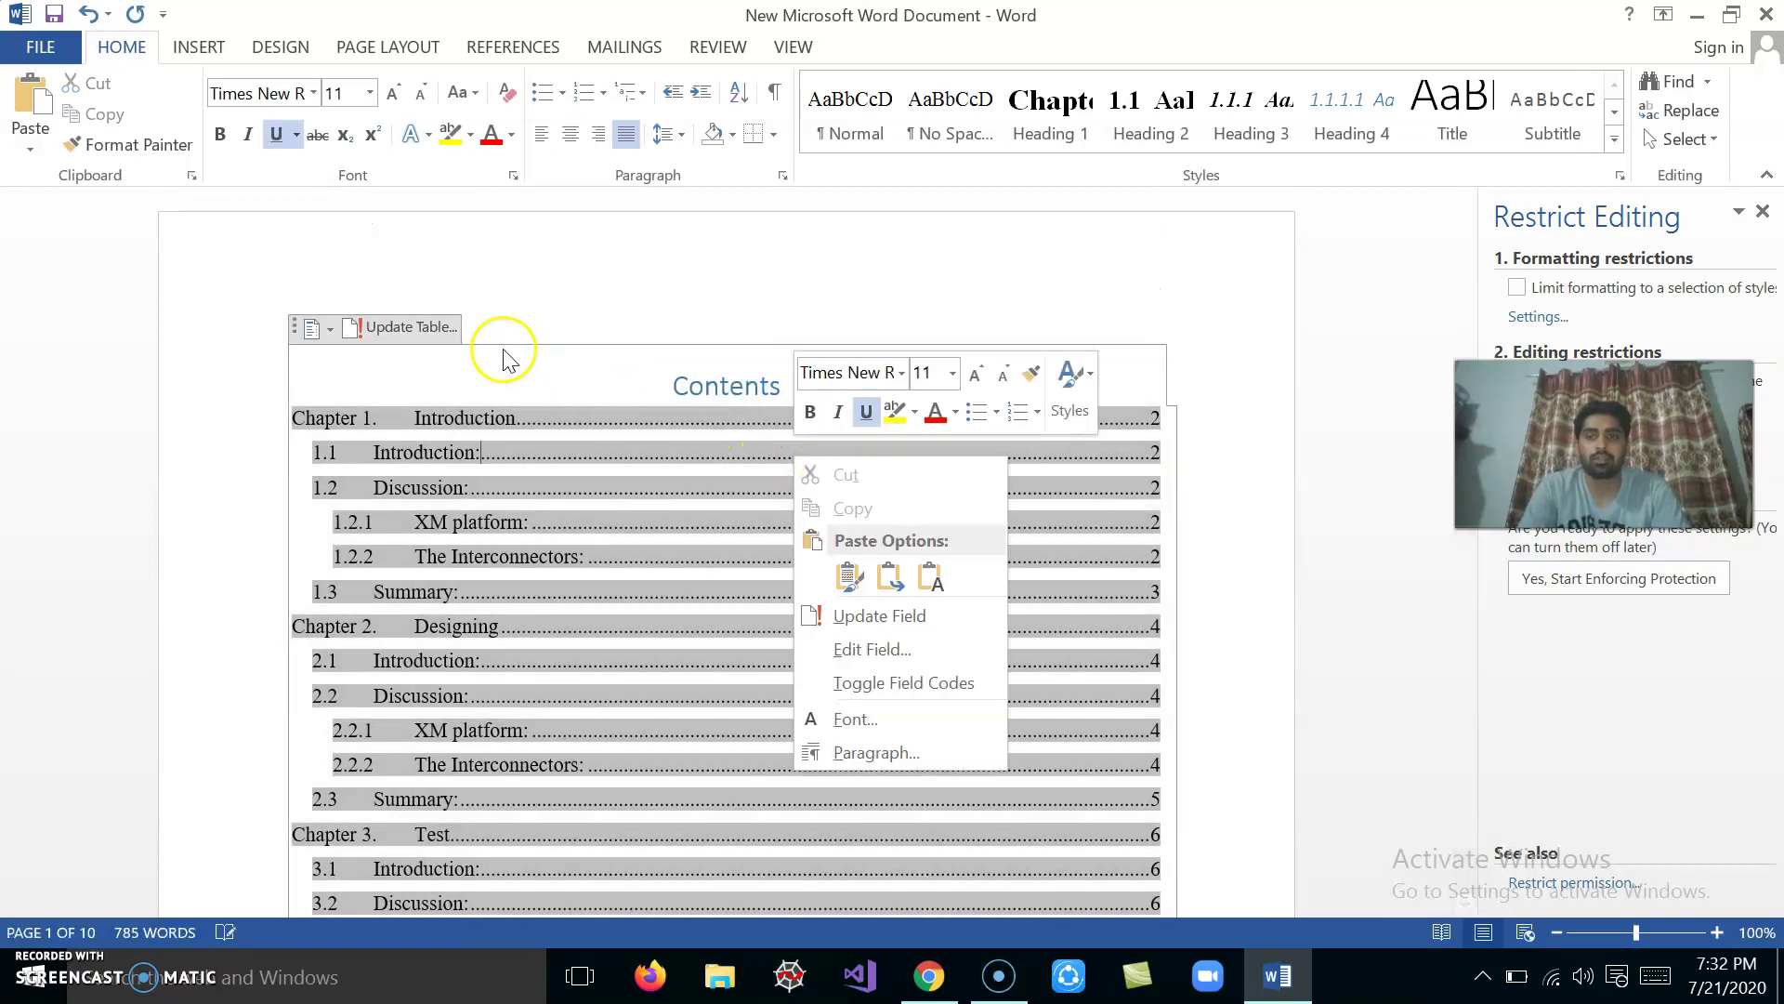
{"action": "left_click", "coordinate": [850, 617]}
{"action": "left_click", "coordinate": [852, 484]}
{"action": "left_click", "coordinate": [869, 525]}
{"action": "left_click", "coordinate": [1161, 621]}
{"action": "scroll", "coordinate": [1203, 683], "scroll_direction": "down", "scroll_amount": 3}
{"action": "scroll", "coordinate": [1205, 685], "scroll_direction": "down", "scroll_amount": 3}
{"action": "scroll", "coordinate": [1205, 690], "scroll_direction": "down", "scroll_amount": 3}
{"action": "scroll", "coordinate": [1206, 692], "scroll_direction": "down", "scroll_amount": 3}
{"action": "scroll", "coordinate": [1206, 693], "scroll_direction": "down", "scroll_amount": 5}
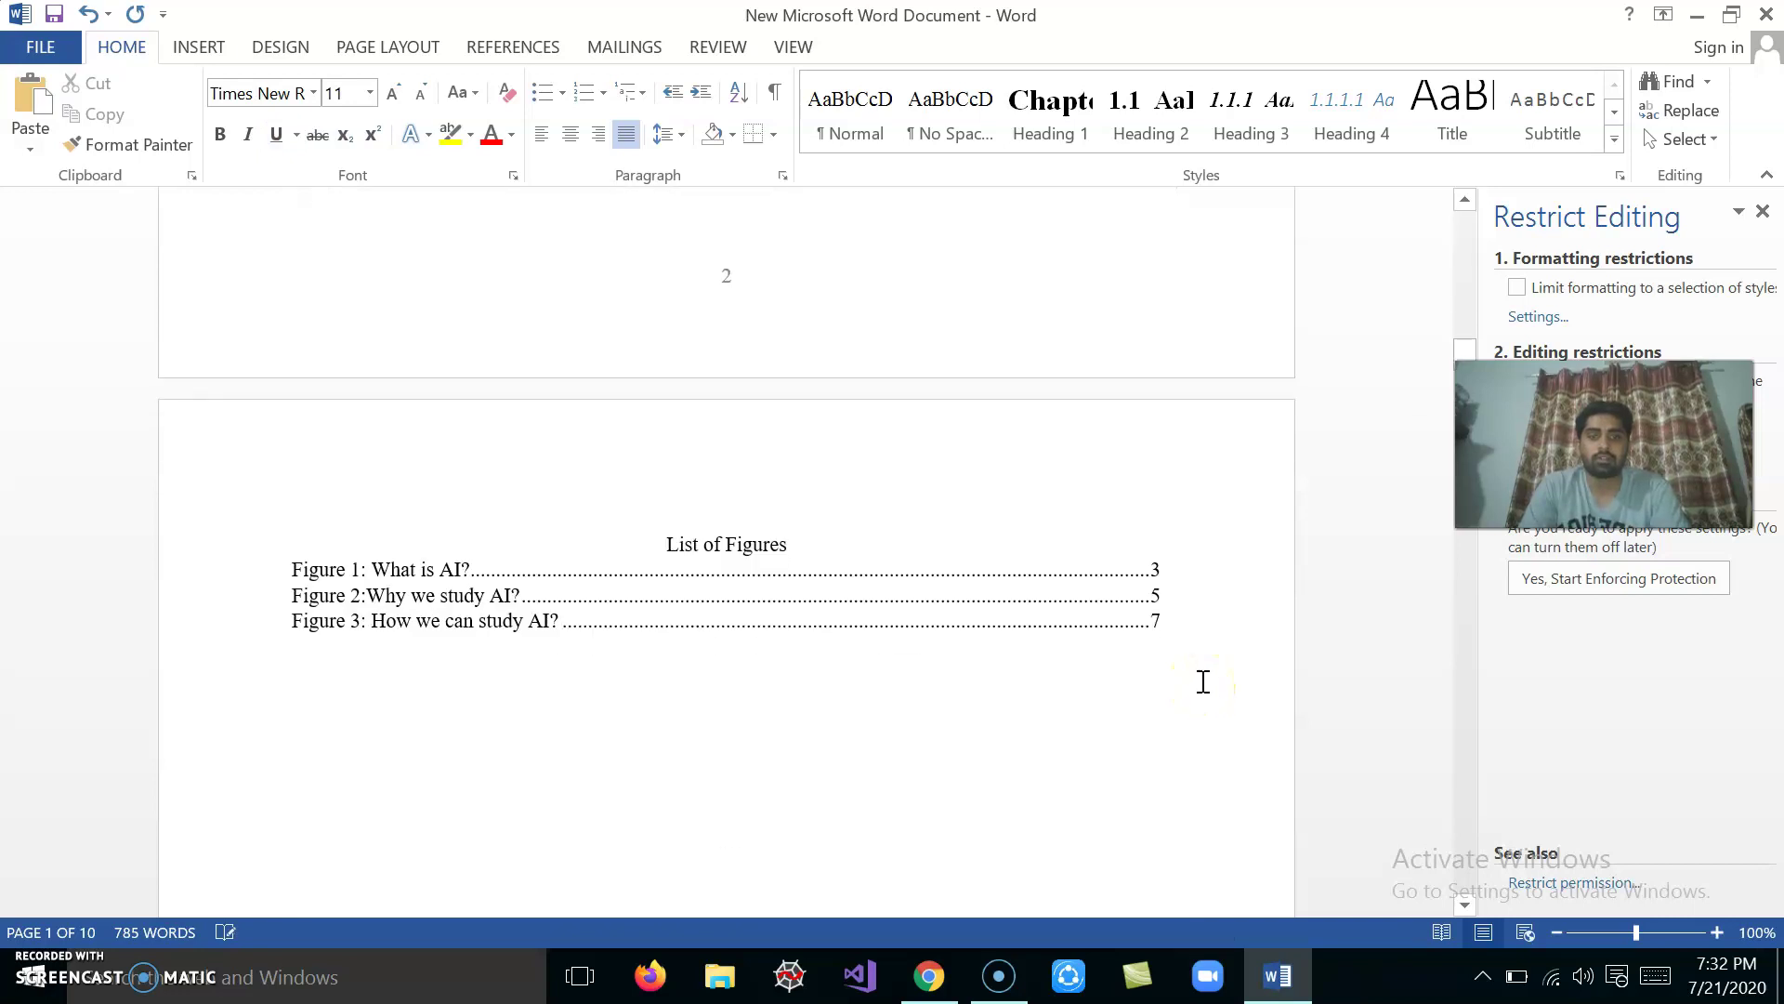
{"action": "scroll", "coordinate": [1202, 681], "scroll_direction": "down", "scroll_amount": 5}
{"action": "scroll", "coordinate": [1202, 681], "scroll_direction": "down", "scroll_amount": 7}
{"action": "scroll", "coordinate": [1203, 681], "scroll_direction": "down", "scroll_amount": 3}
{"action": "scroll", "coordinate": [1203, 681], "scroll_direction": "down", "scroll_amount": 7}
{"action": "scroll", "coordinate": [1203, 681], "scroll_direction": "down", "scroll_amount": 7}
{"action": "scroll", "coordinate": [1202, 681], "scroll_direction": "down", "scroll_amount": 10}
{"action": "scroll", "coordinate": [1202, 681], "scroll_direction": "down", "scroll_amount": 5}
{"action": "scroll", "coordinate": [1202, 687], "scroll_direction": "up", "scroll_amount": 3}
{"action": "scroll", "coordinate": [1201, 713], "scroll_direction": "up", "scroll_amount": 15}
{"action": "scroll", "coordinate": [1203, 712], "scroll_direction": "up", "scroll_amount": 10}
{"action": "scroll", "coordinate": [1201, 713], "scroll_direction": "up", "scroll_amount": 8}
{"action": "scroll", "coordinate": [1200, 713], "scroll_direction": "up", "scroll_amount": 8}
{"action": "scroll", "coordinate": [1202, 793], "scroll_direction": "up", "scroll_amount": 8}
{"action": "scroll", "coordinate": [1205, 794], "scroll_direction": "up", "scroll_amount": 8}
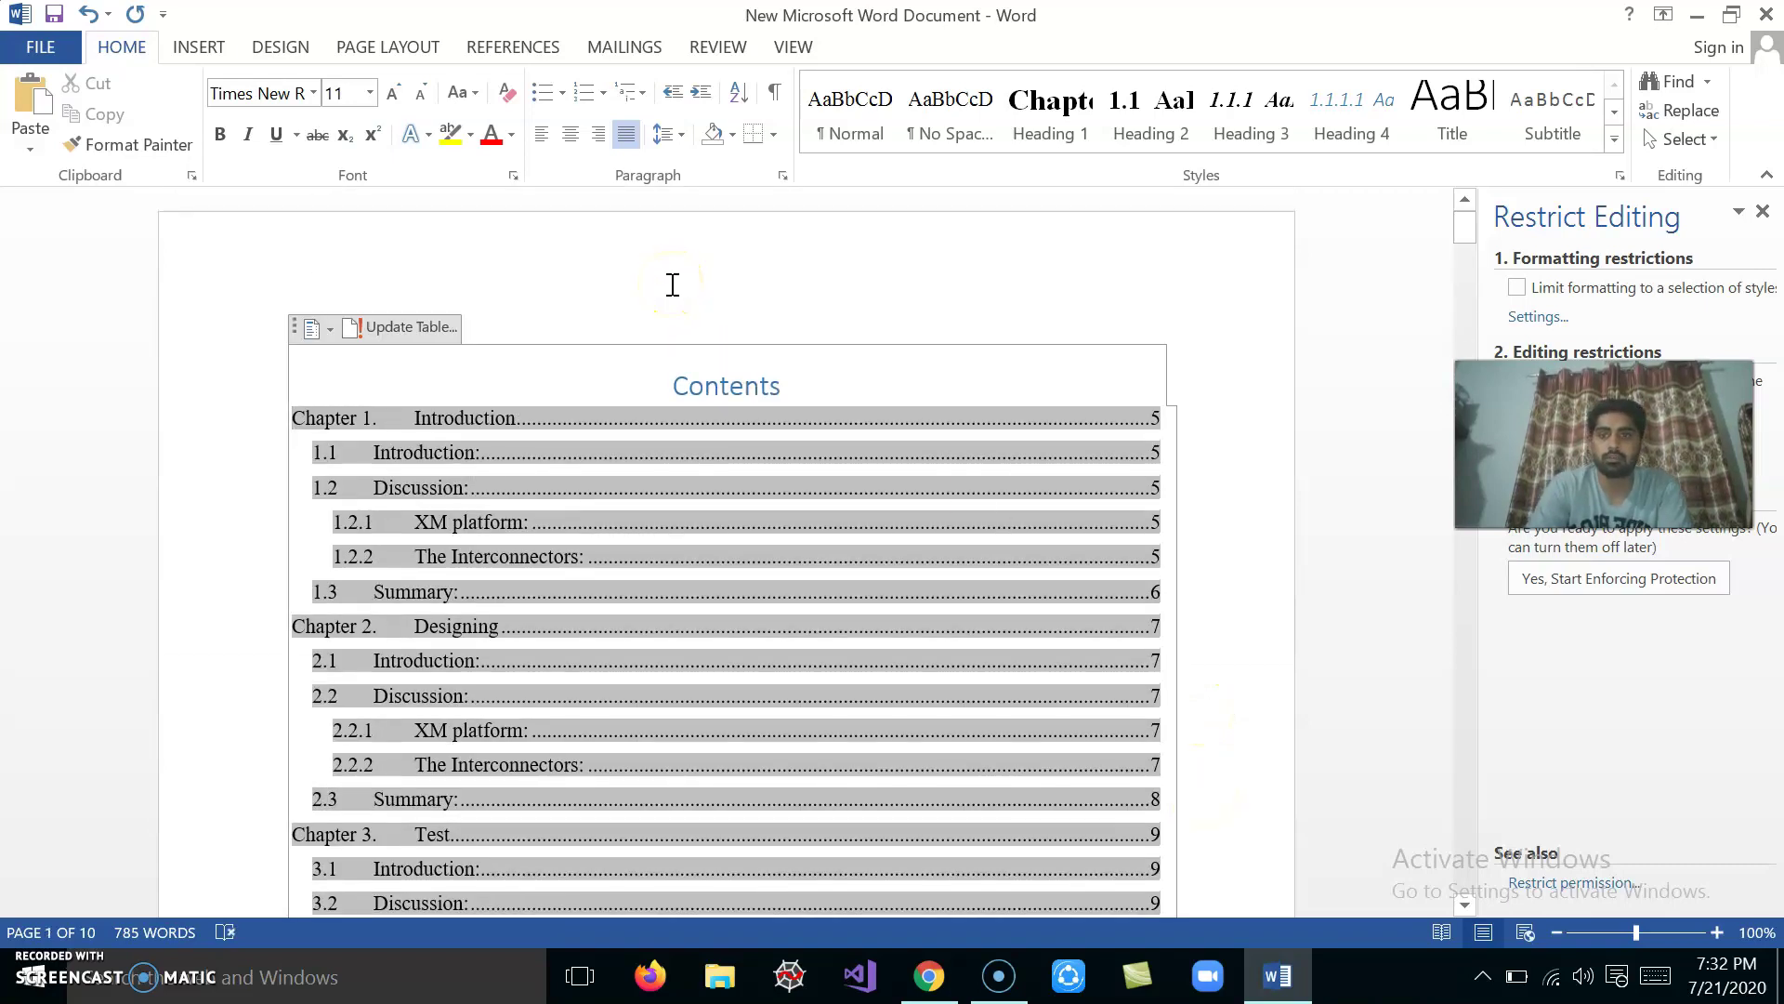
Apply 1.5 line spacing to the entire document and save it.
{"action": "key", "text": "ctrl+a"}
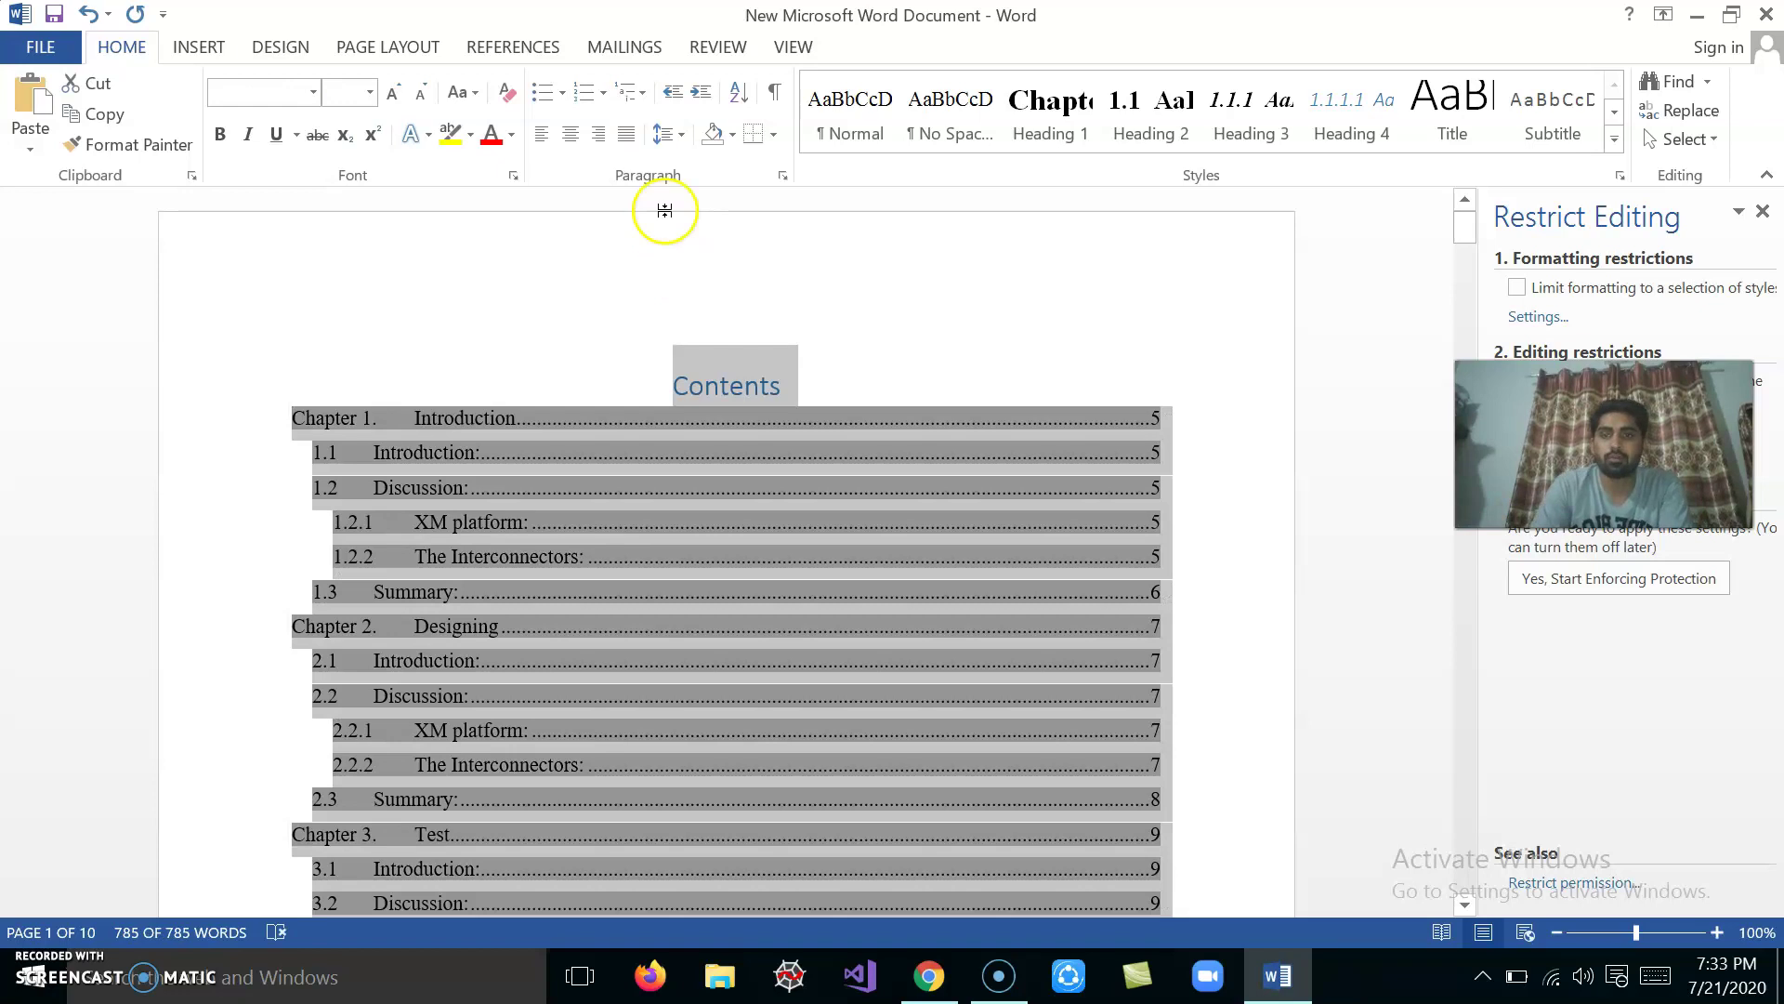
{"action": "left_click", "coordinate": [683, 136]}
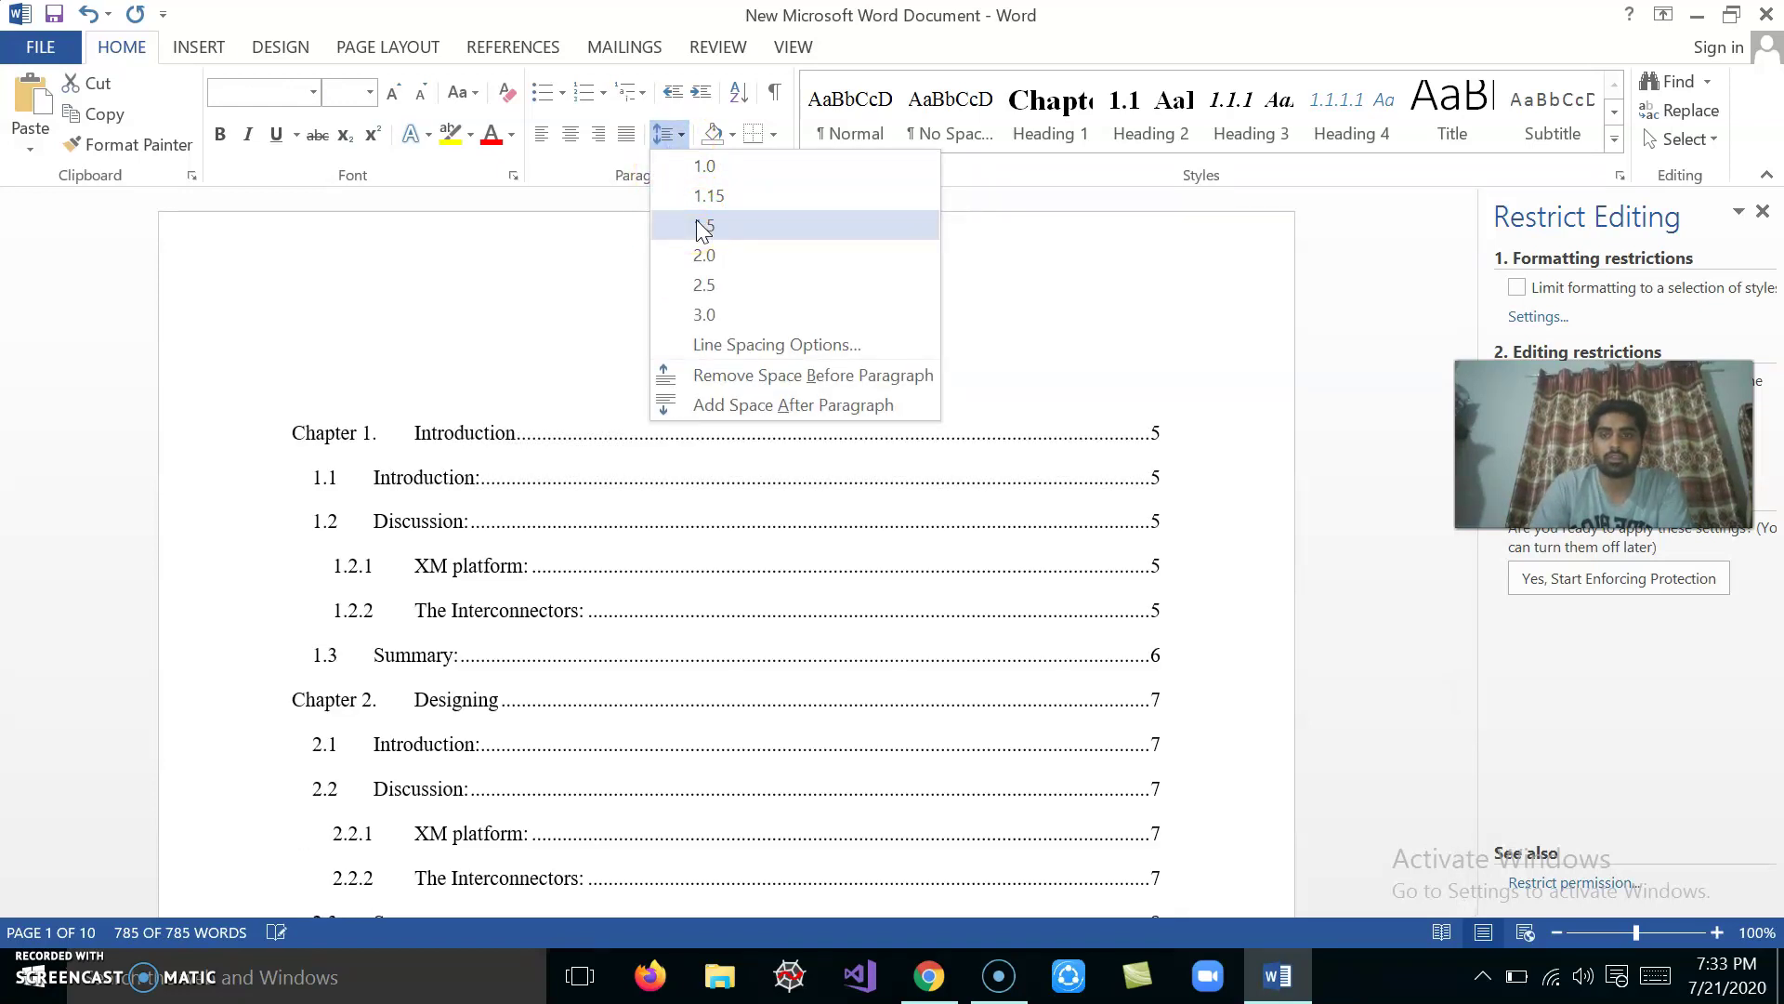
{"action": "left_click", "coordinate": [703, 228]}
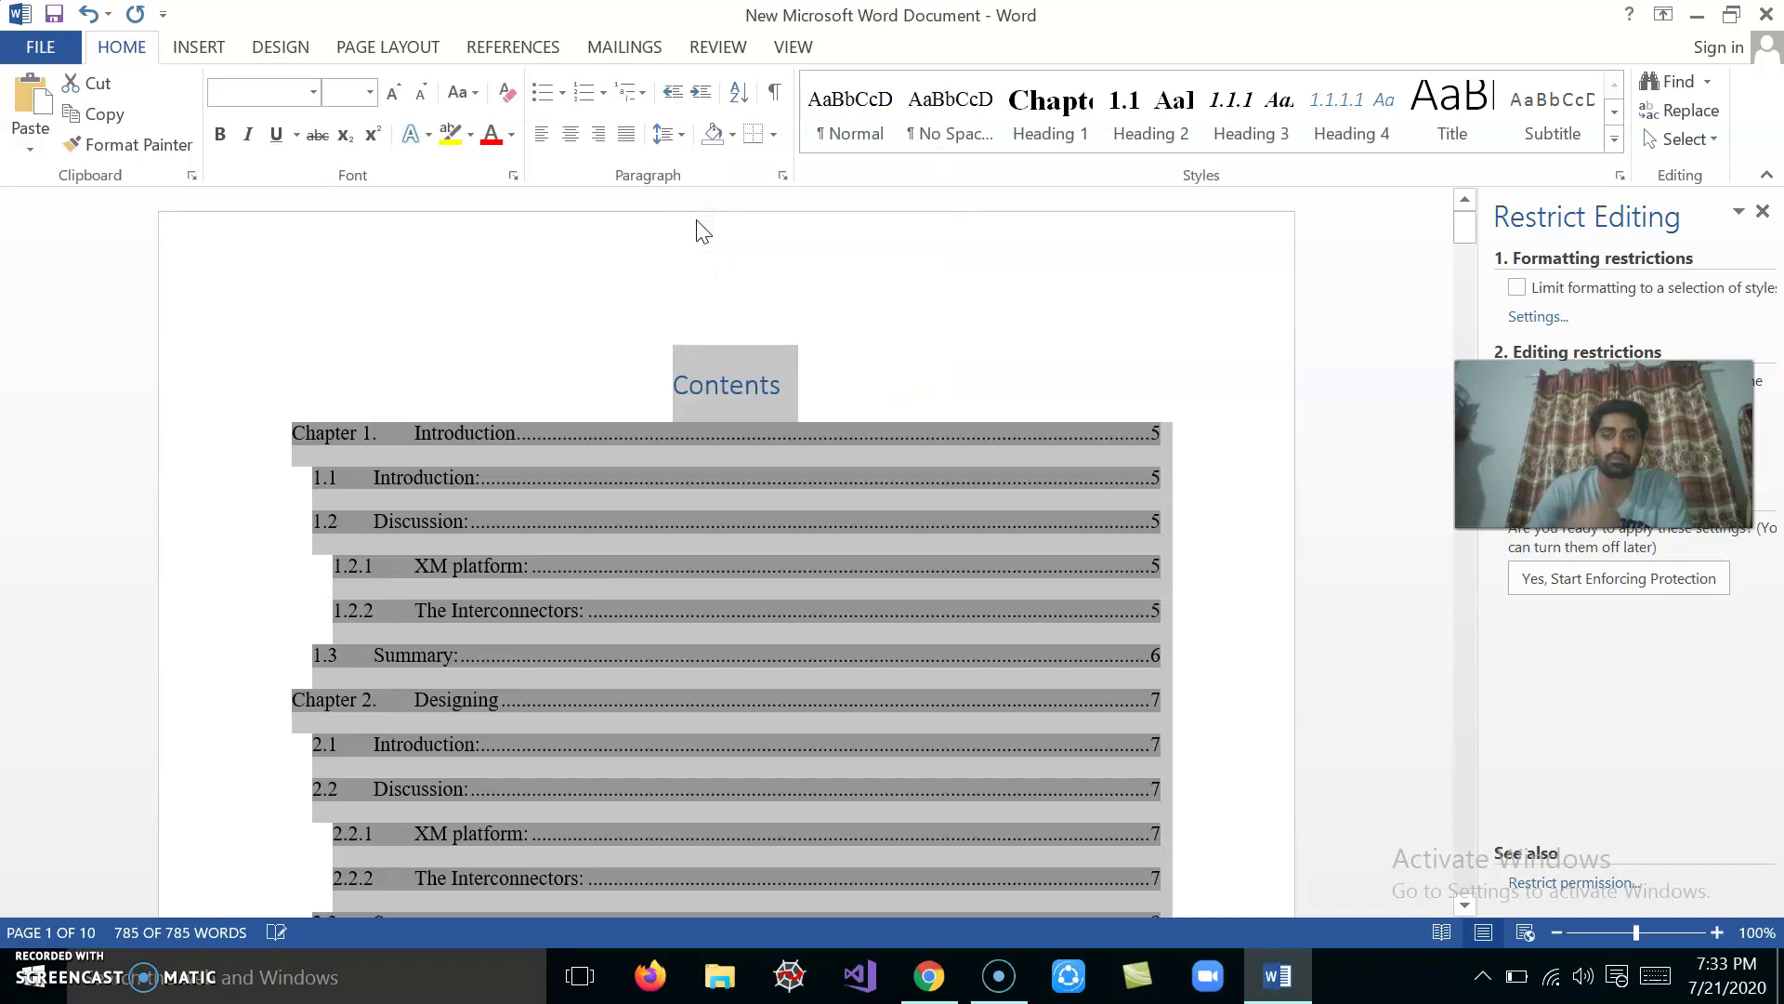
{"action": "left_click", "coordinate": [1159, 377]}
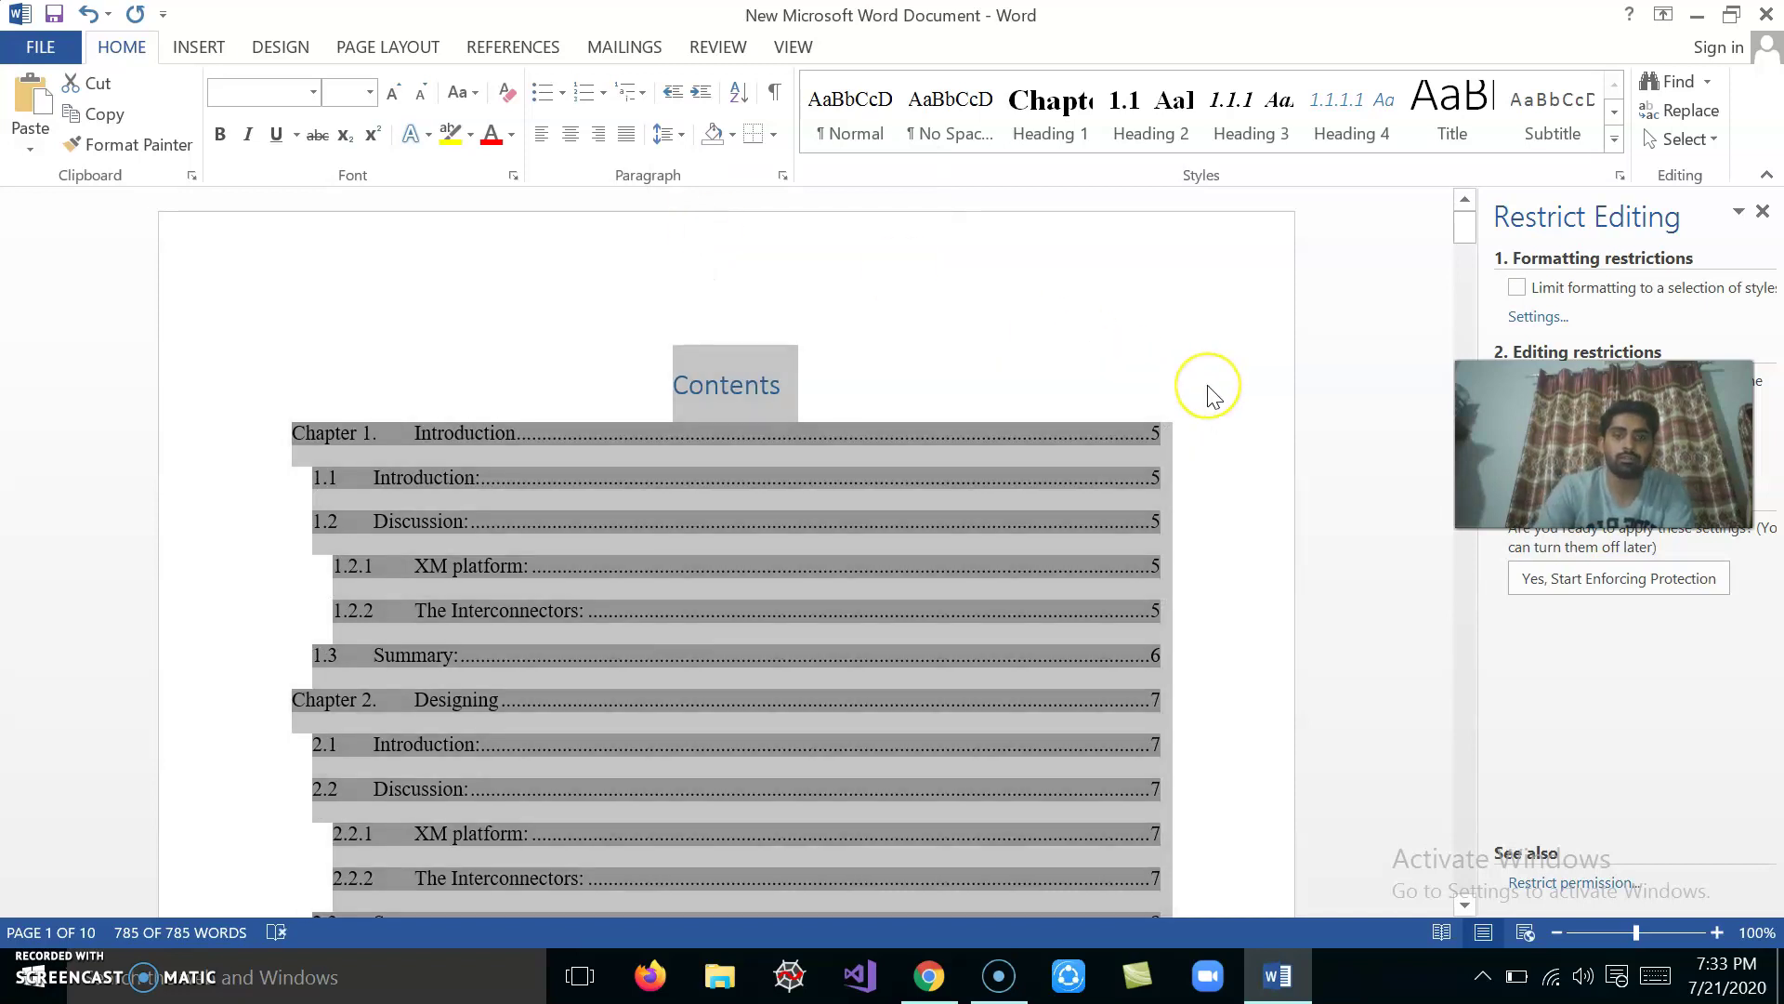
{"action": "key", "text": "ctrl+s"}
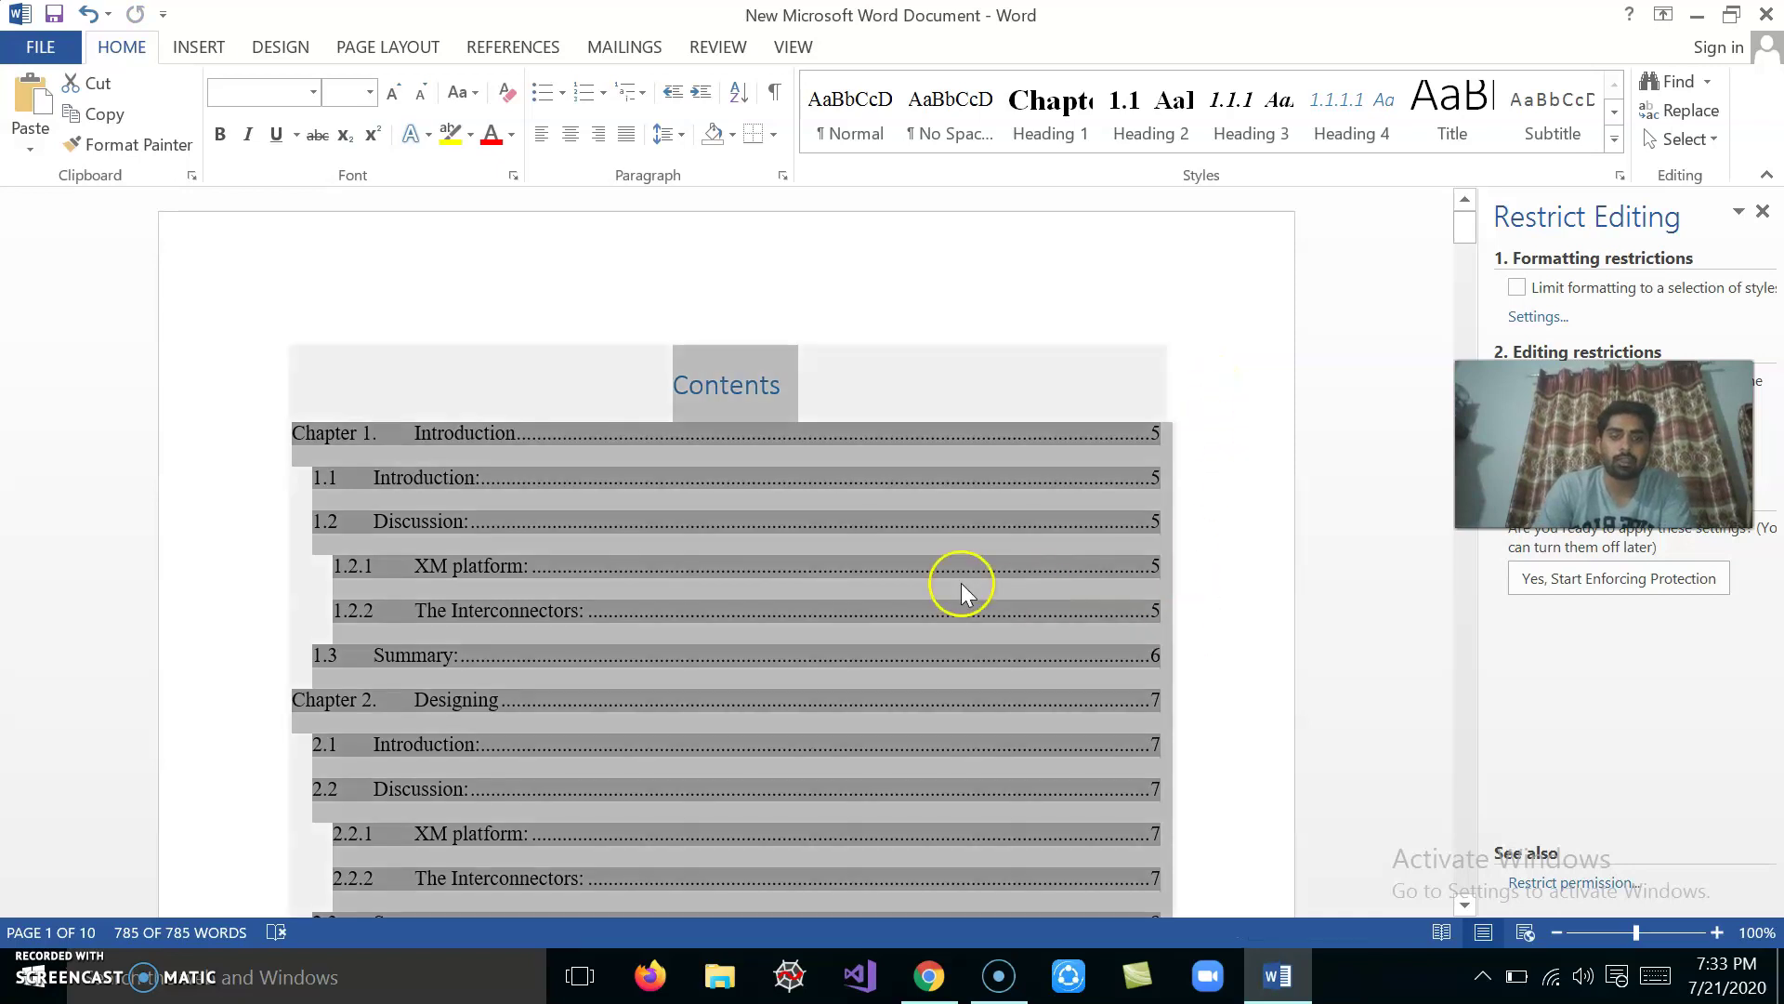
{"action": "left_click", "coordinate": [961, 583]}
Update the entire table of contents again.
{"action": "right_click", "coordinate": [893, 549]}
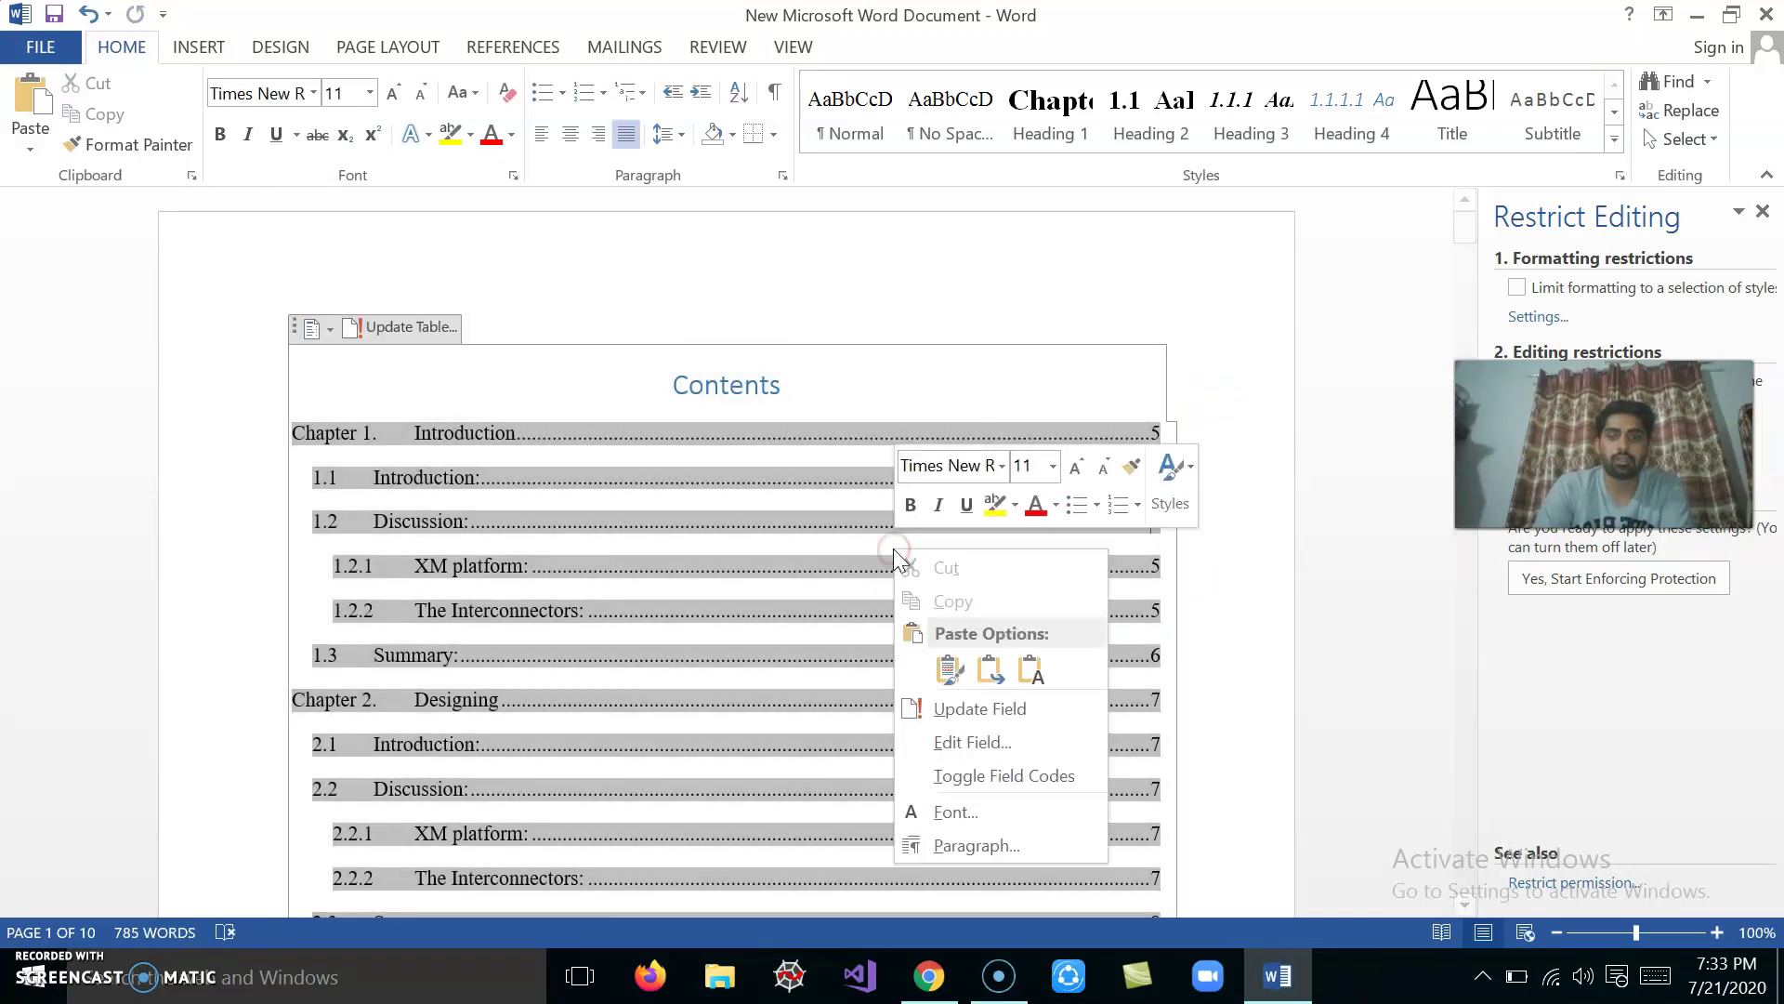
{"action": "left_click", "coordinate": [957, 708]}
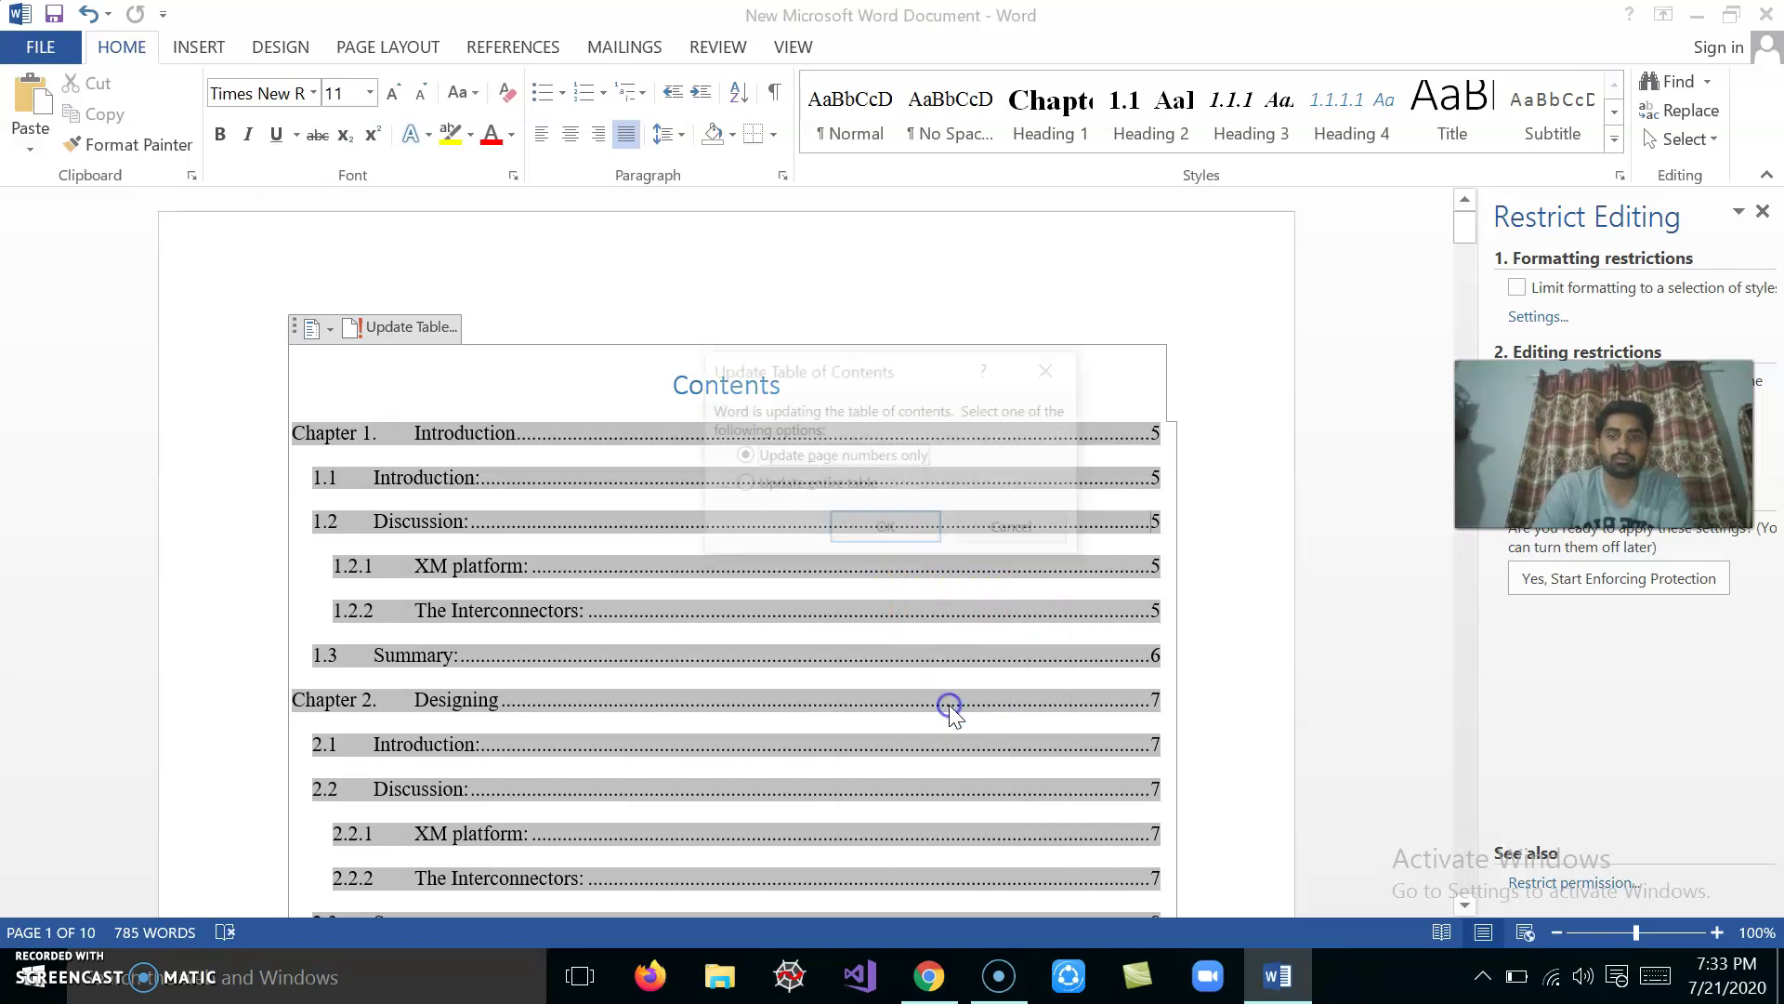
{"action": "left_click", "coordinate": [846, 487]}
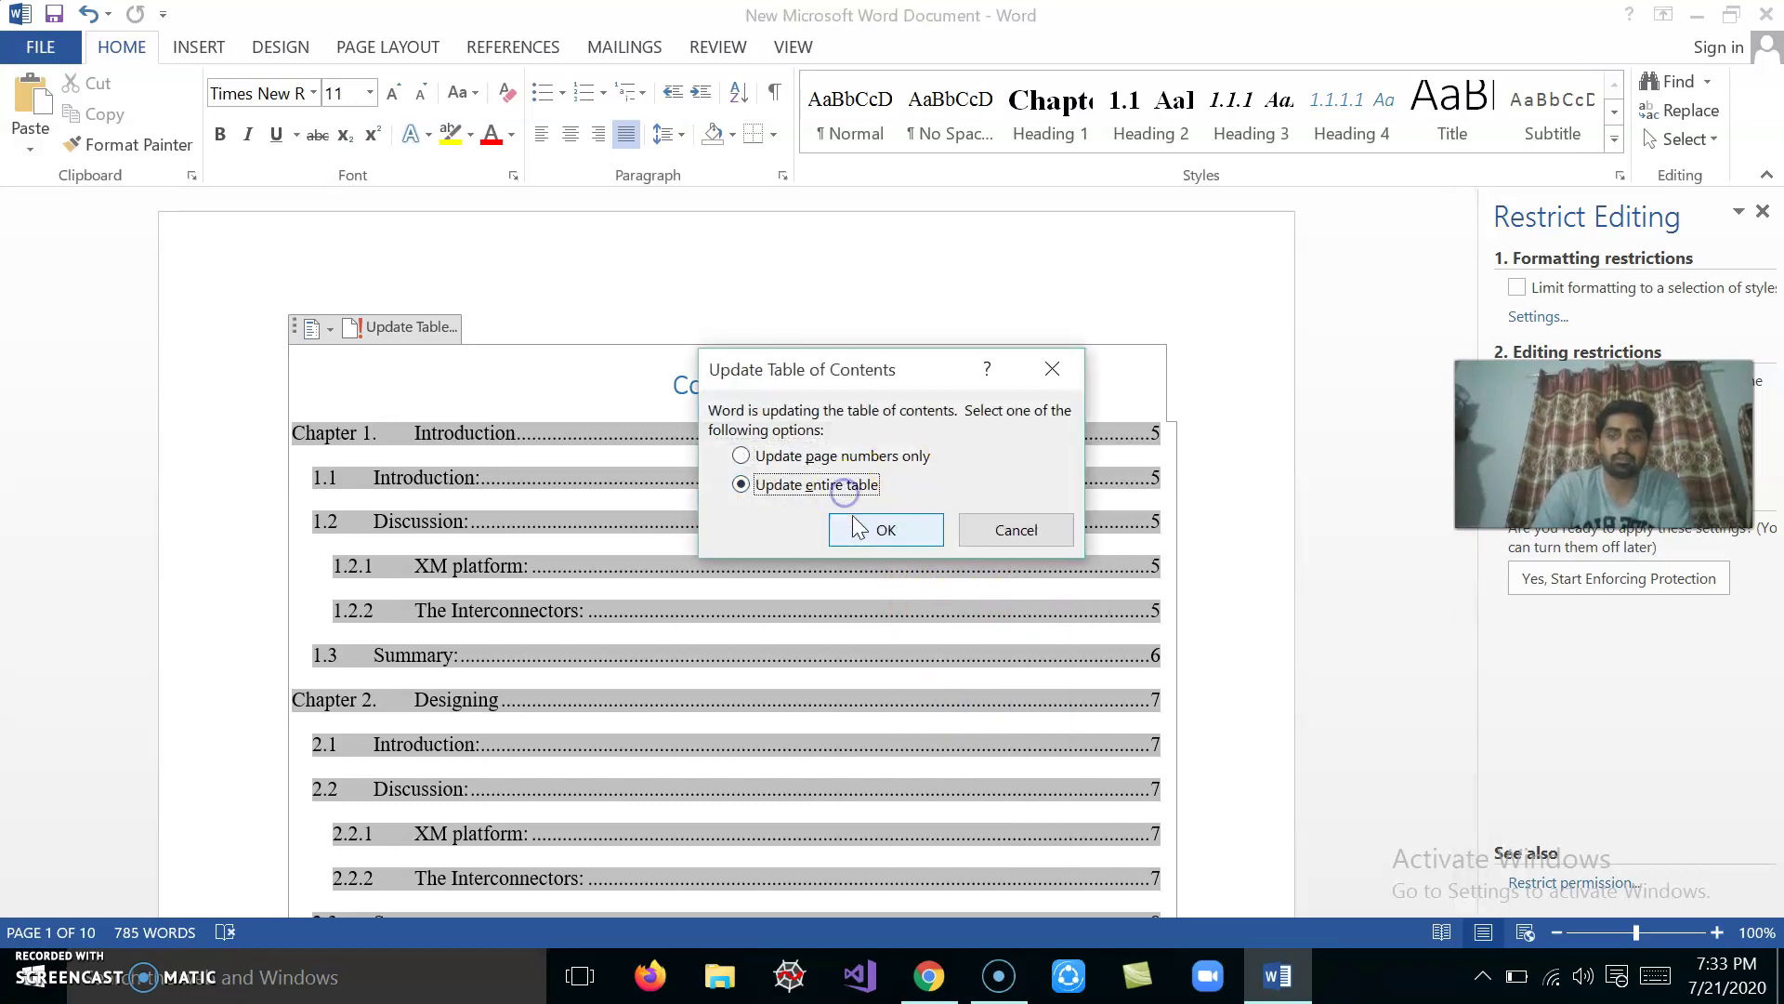
{"action": "left_click", "coordinate": [869, 528]}
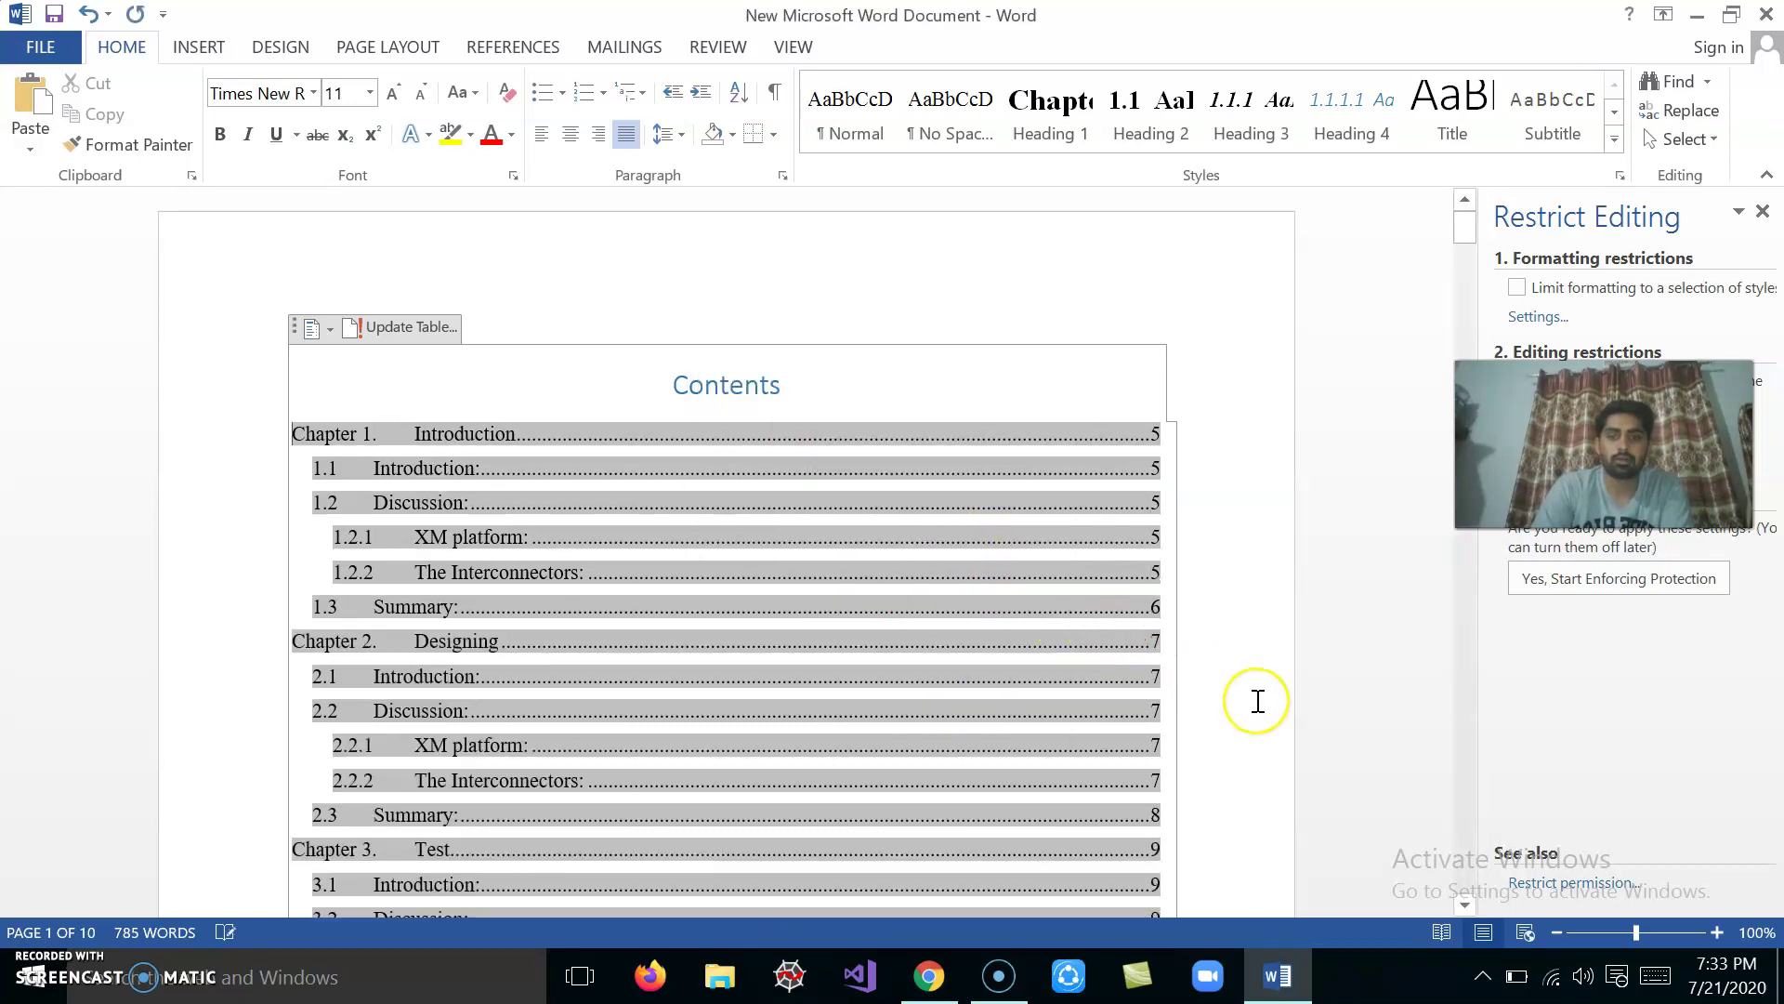
Update the entire List of Figures, now showing pages 5, 7 and 9.
{"action": "scroll", "coordinate": [1258, 701], "scroll_direction": "down", "scroll_amount": 5}
{"action": "scroll", "coordinate": [1257, 700], "scroll_direction": "down", "scroll_amount": 5}
{"action": "scroll", "coordinate": [1257, 701], "scroll_direction": "down", "scroll_amount": 3}
{"action": "scroll", "coordinate": [1257, 701], "scroll_direction": "down", "scroll_amount": 2}
{"action": "scroll", "coordinate": [1257, 701], "scroll_direction": "down", "scroll_amount": 3}
{"action": "scroll", "coordinate": [1257, 700], "scroll_direction": "down", "scroll_amount": 8}
{"action": "scroll", "coordinate": [1258, 701], "scroll_direction": "down", "scroll_amount": 4}
{"action": "left_click", "coordinate": [836, 553]}
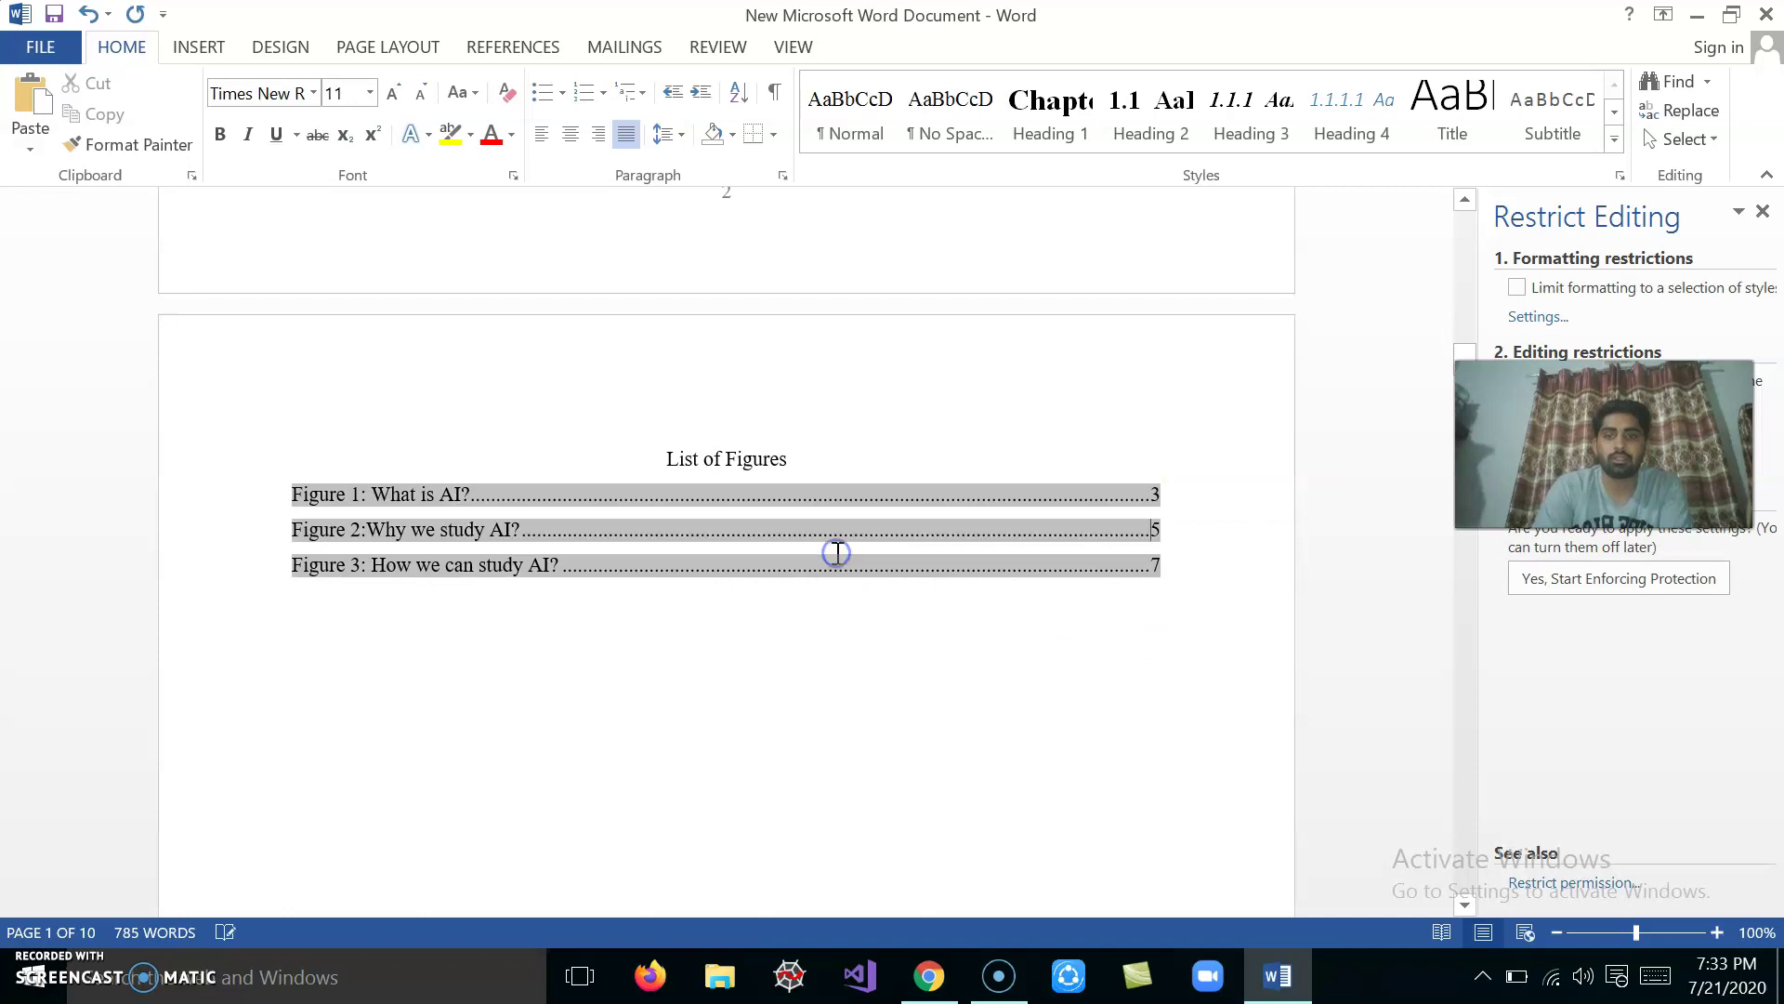
{"action": "right_click", "coordinate": [836, 553]}
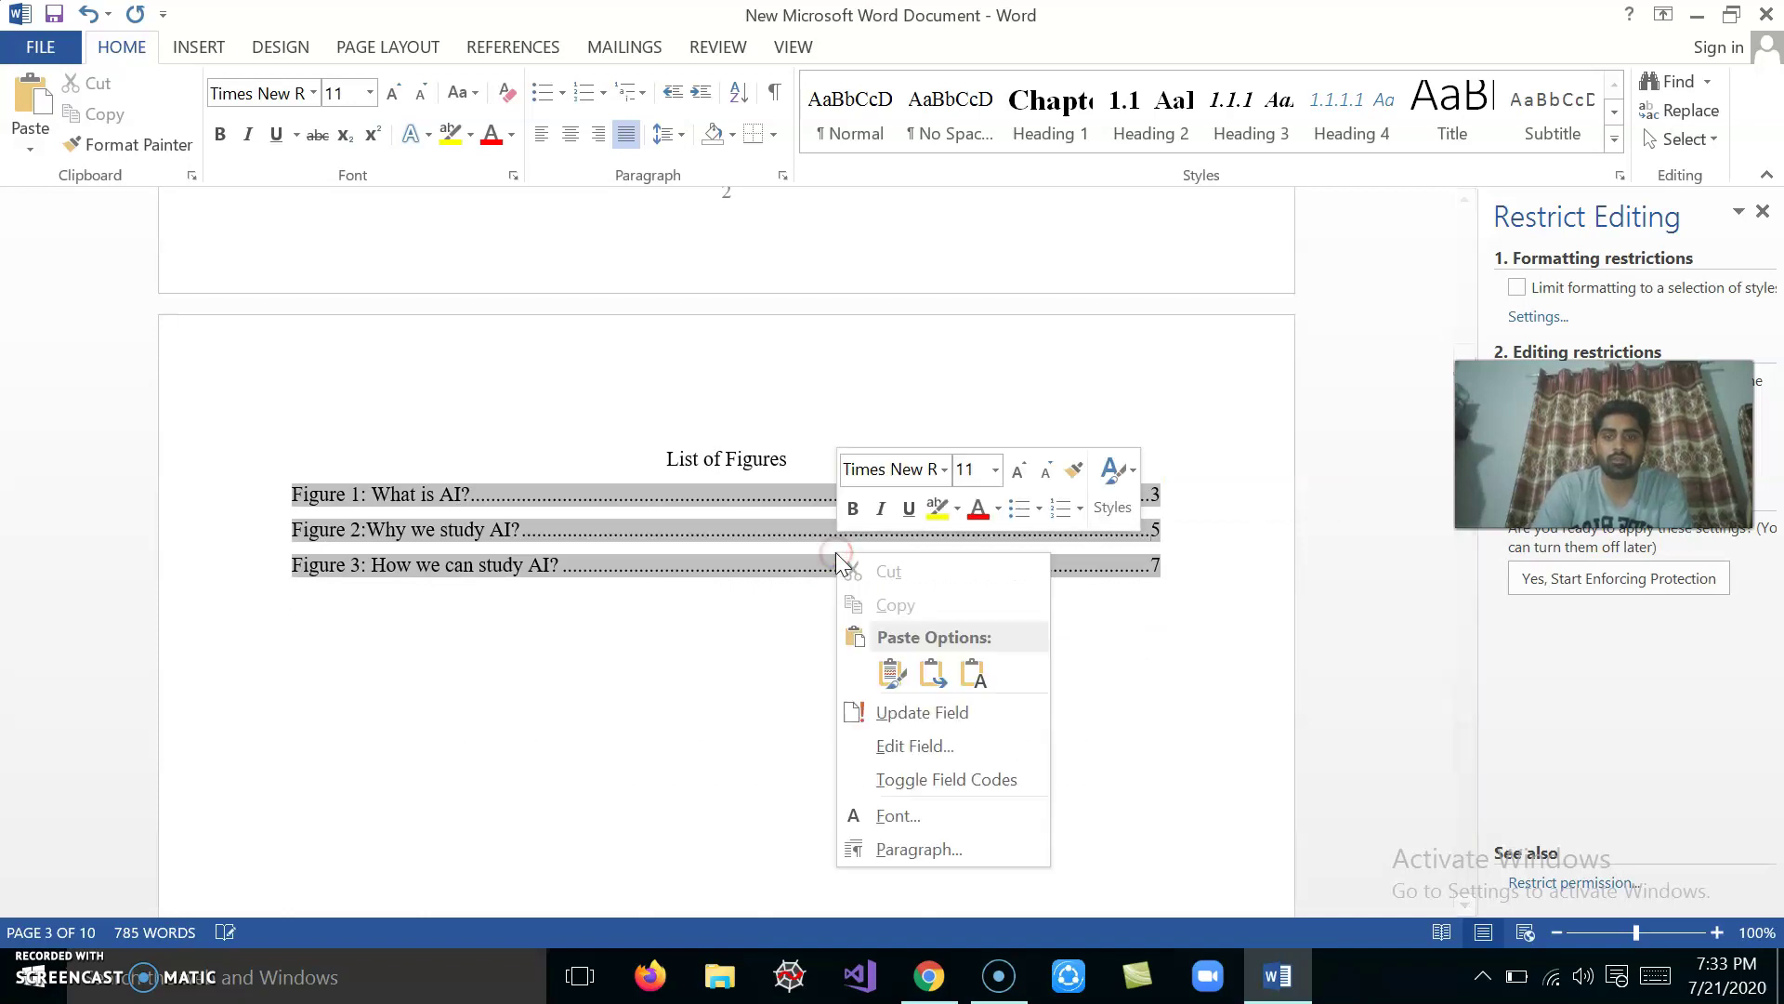
{"action": "left_click", "coordinate": [920, 715]}
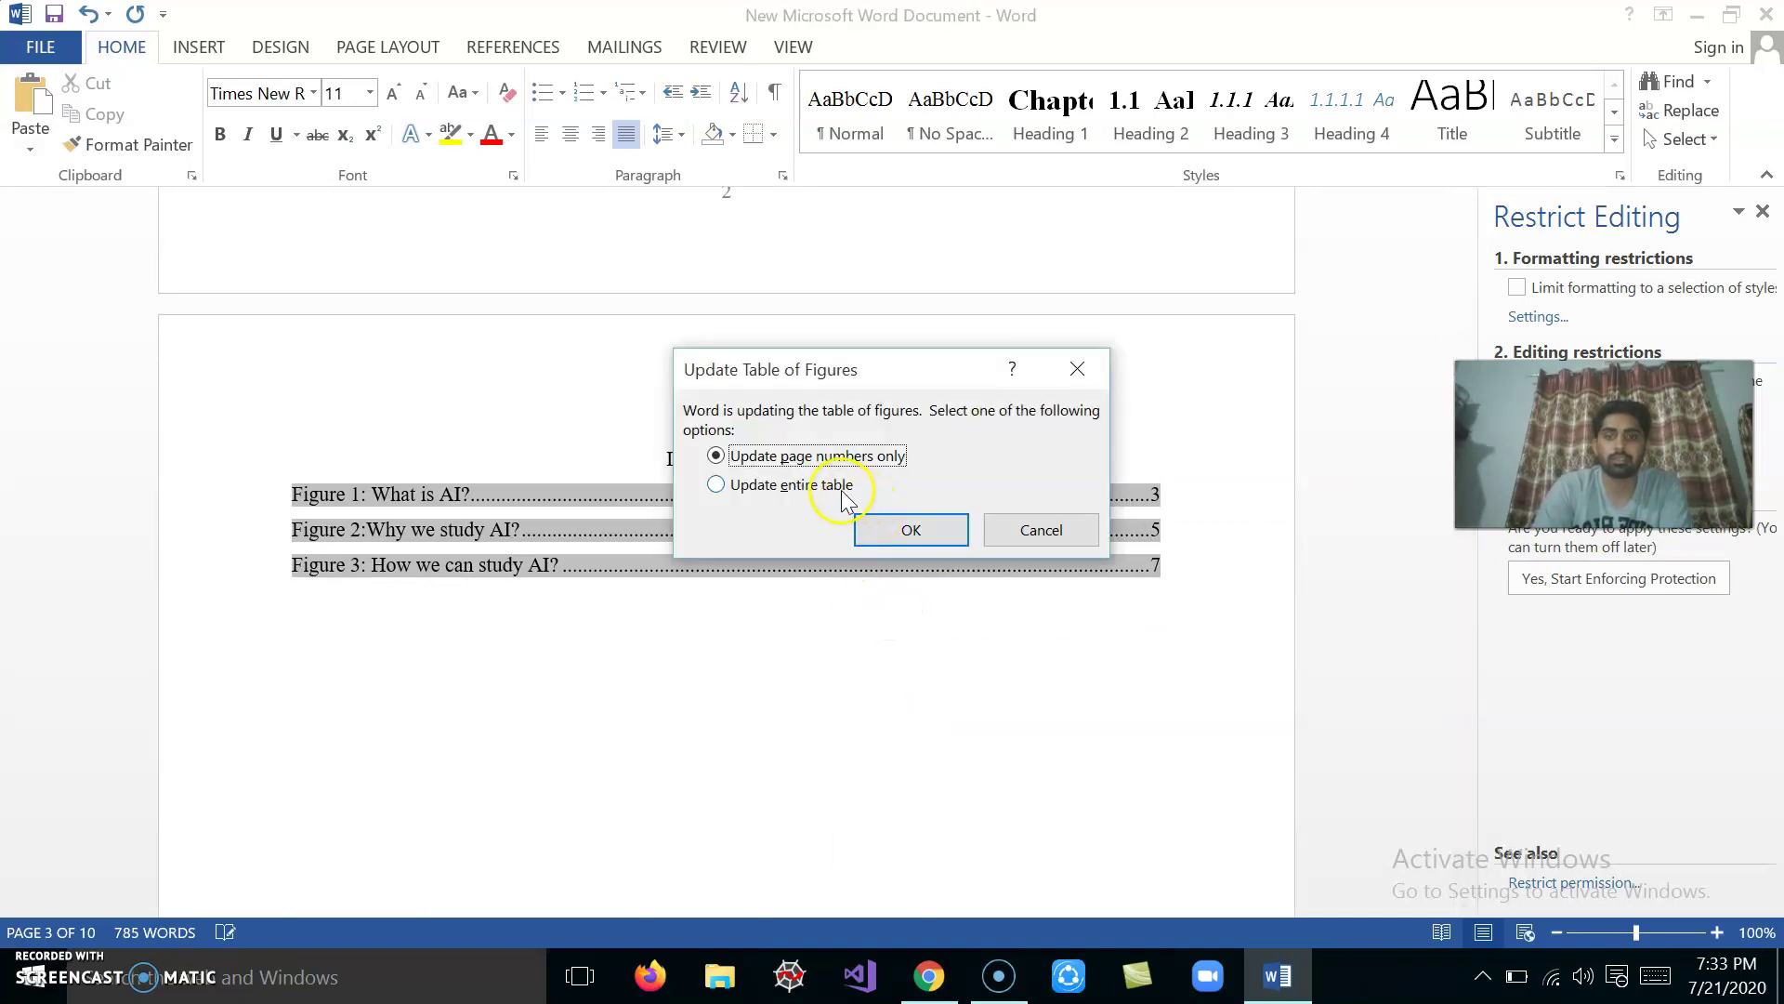
{"action": "left_click", "coordinate": [841, 489]}
{"action": "left_click", "coordinate": [901, 532]}
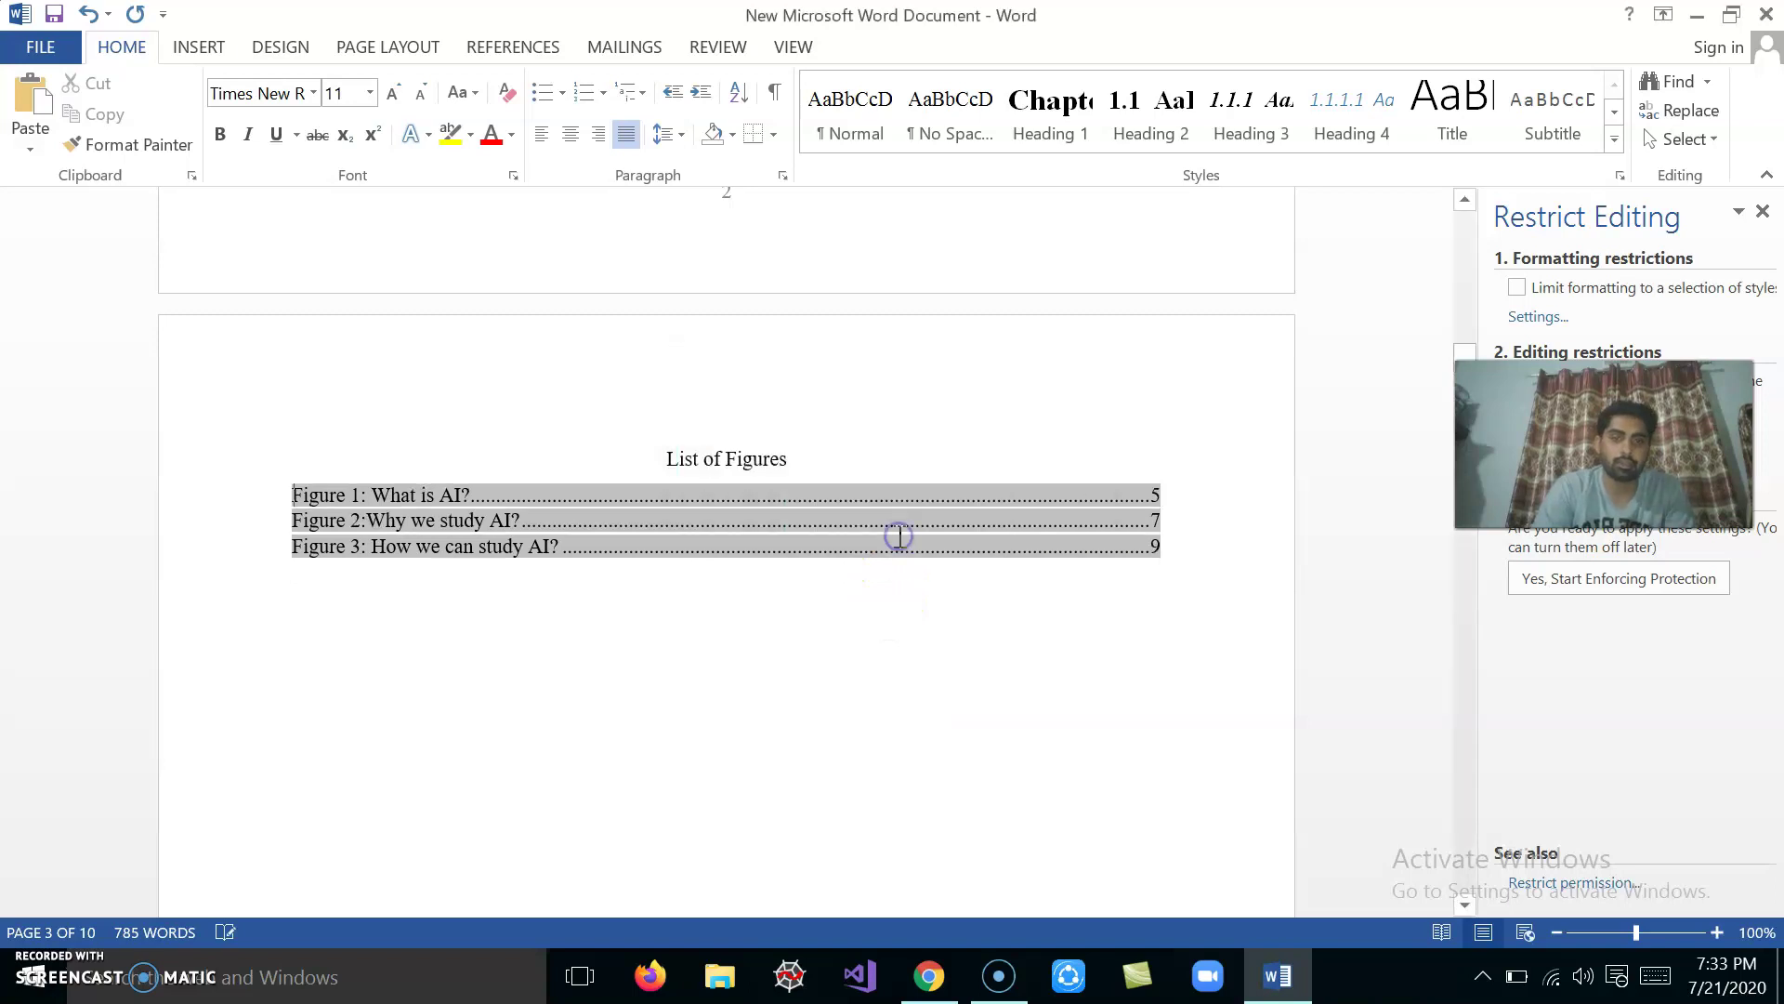
Update the entire List of Tables, now showing pages 6, 8 and 10.
{"action": "scroll", "coordinate": [997, 731], "scroll_direction": "down", "scroll_amount": 5}
{"action": "scroll", "coordinate": [997, 732], "scroll_direction": "down", "scroll_amount": 5}
{"action": "scroll", "coordinate": [997, 731], "scroll_direction": "down", "scroll_amount": 5}
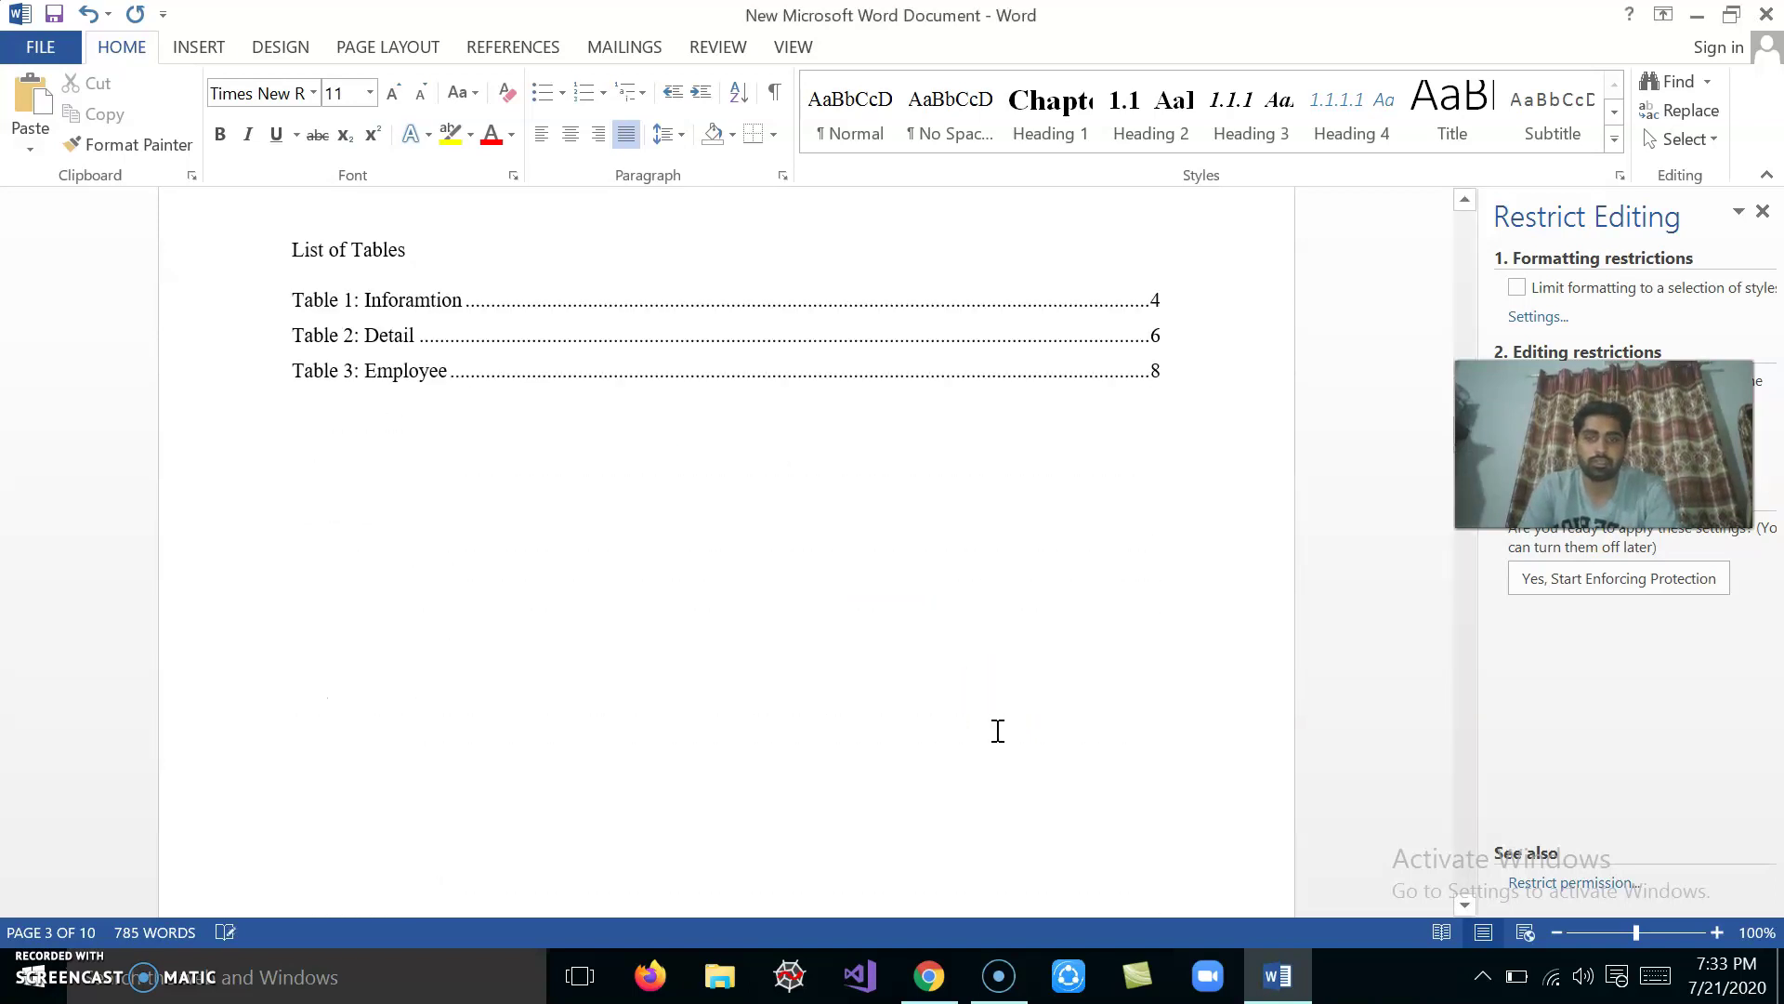
{"action": "left_click", "coordinate": [709, 326]}
{"action": "right_click", "coordinate": [706, 325]}
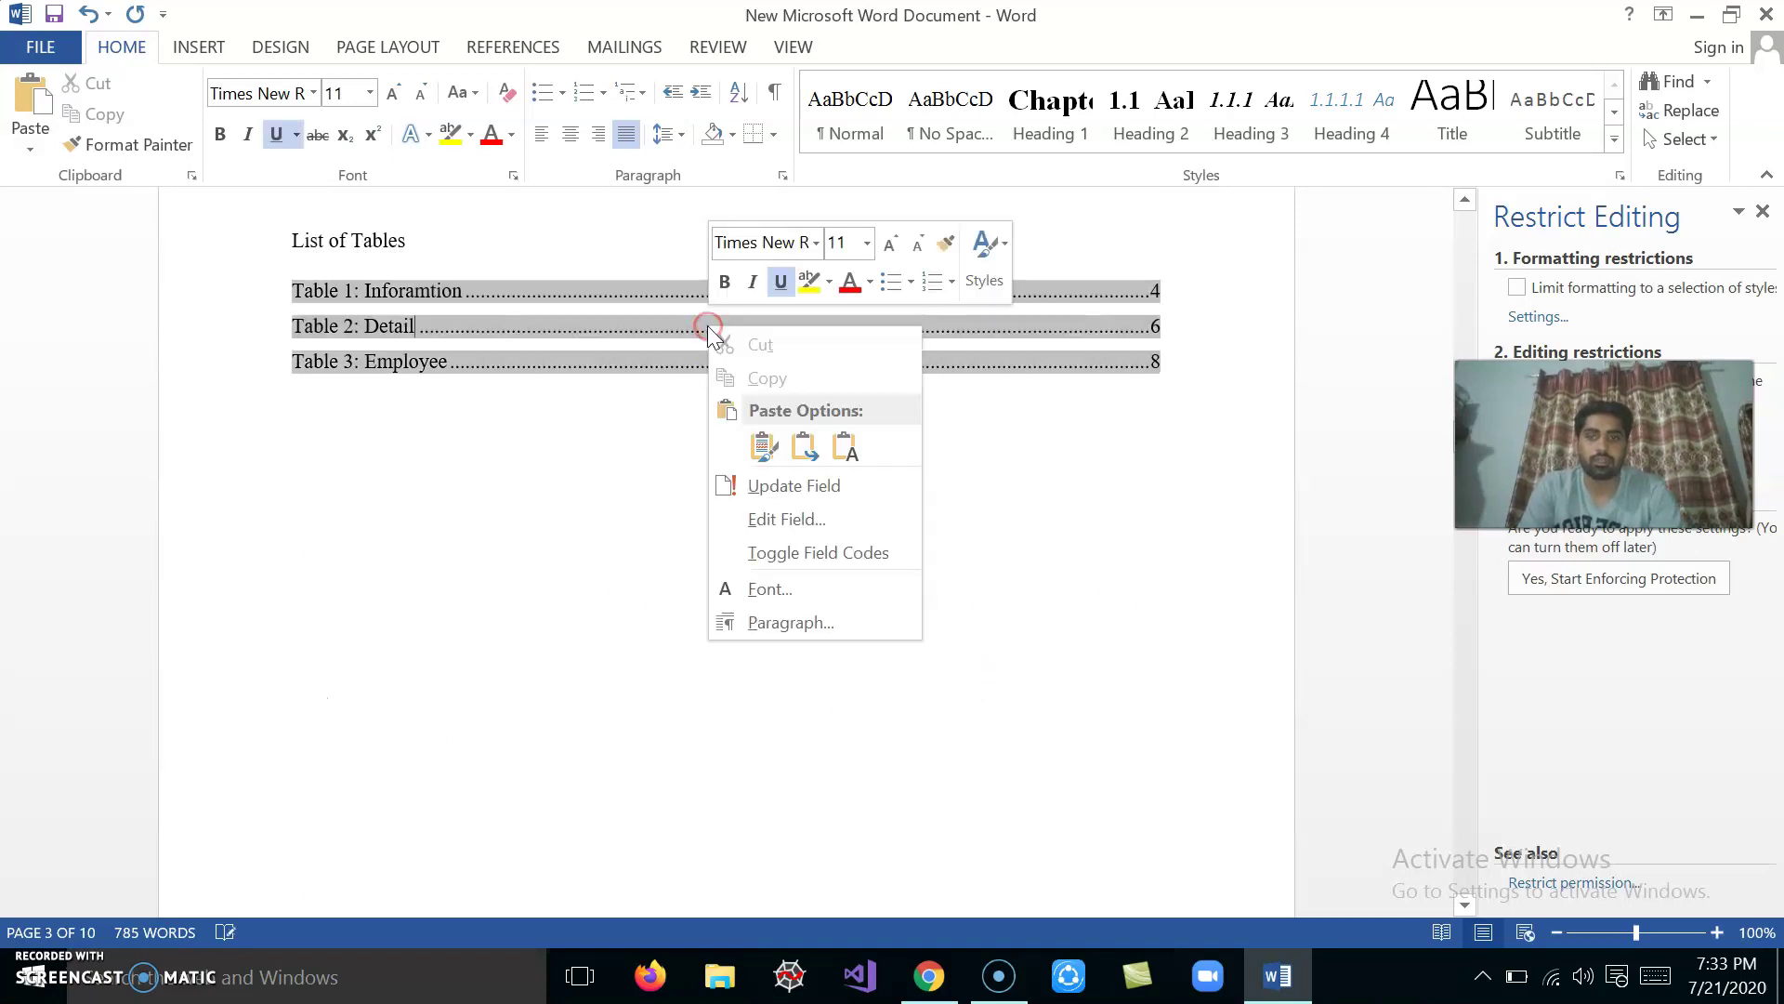
{"action": "left_click", "coordinate": [794, 488]}
{"action": "left_click", "coordinate": [821, 490]}
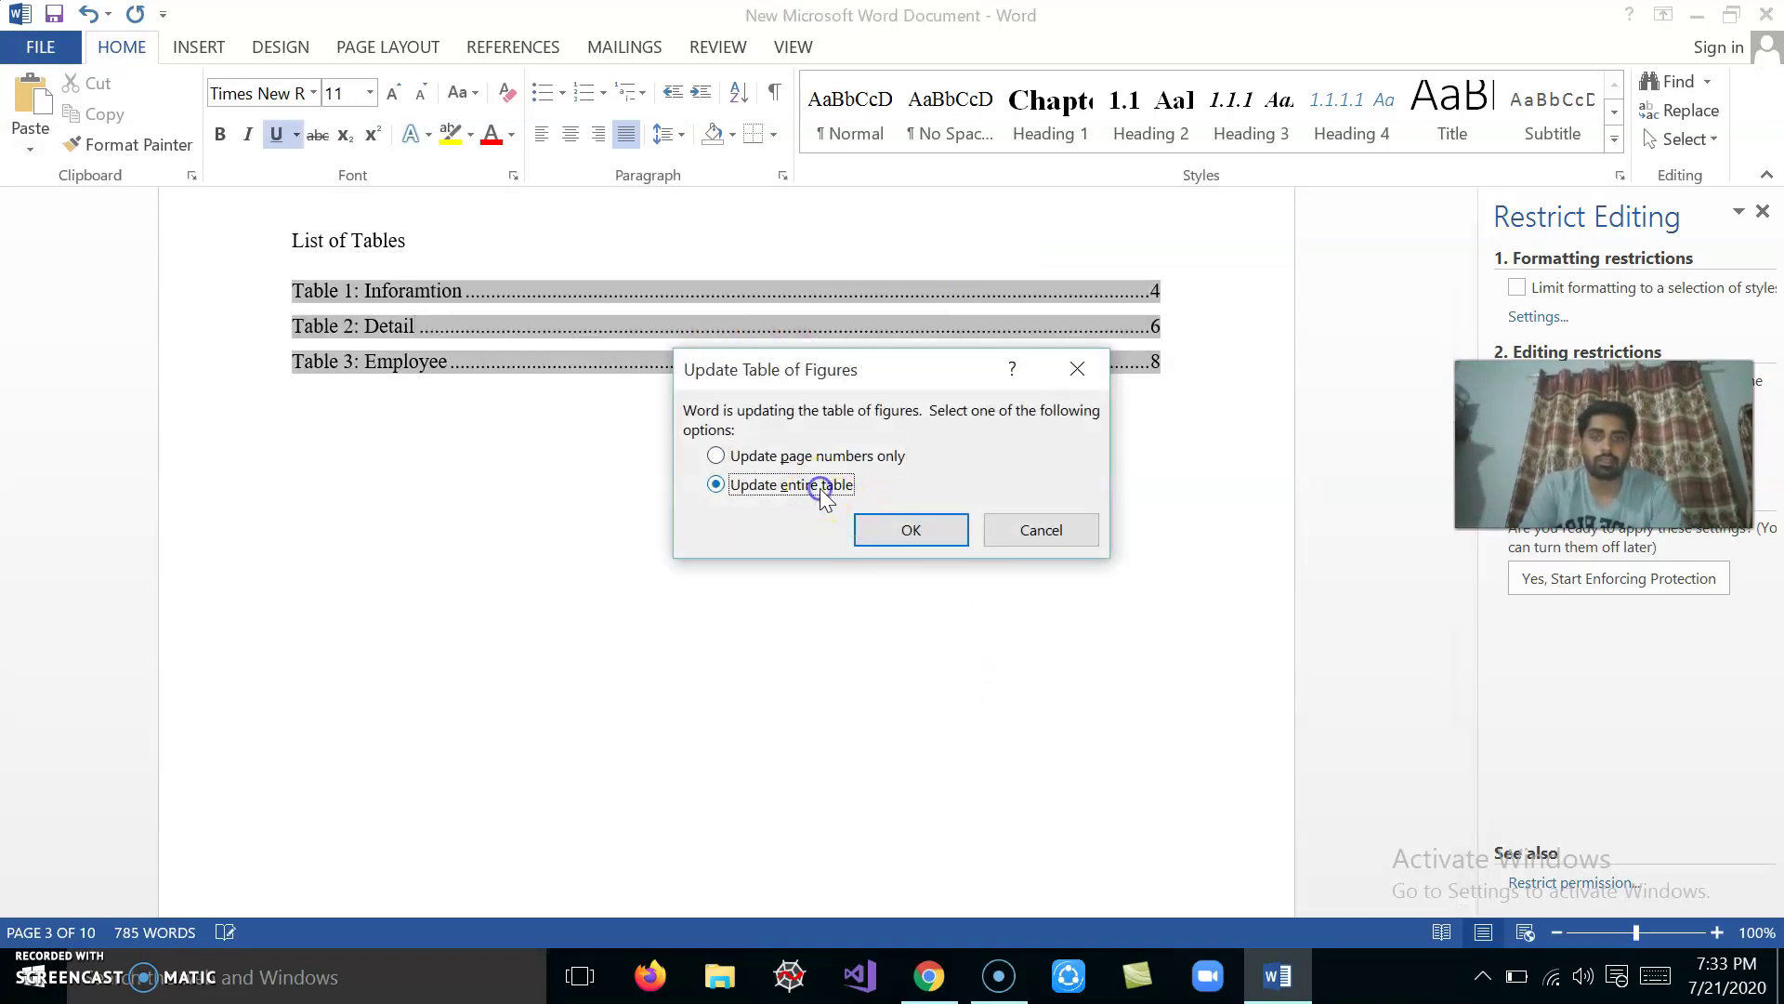
{"action": "left_click", "coordinate": [908, 530]}
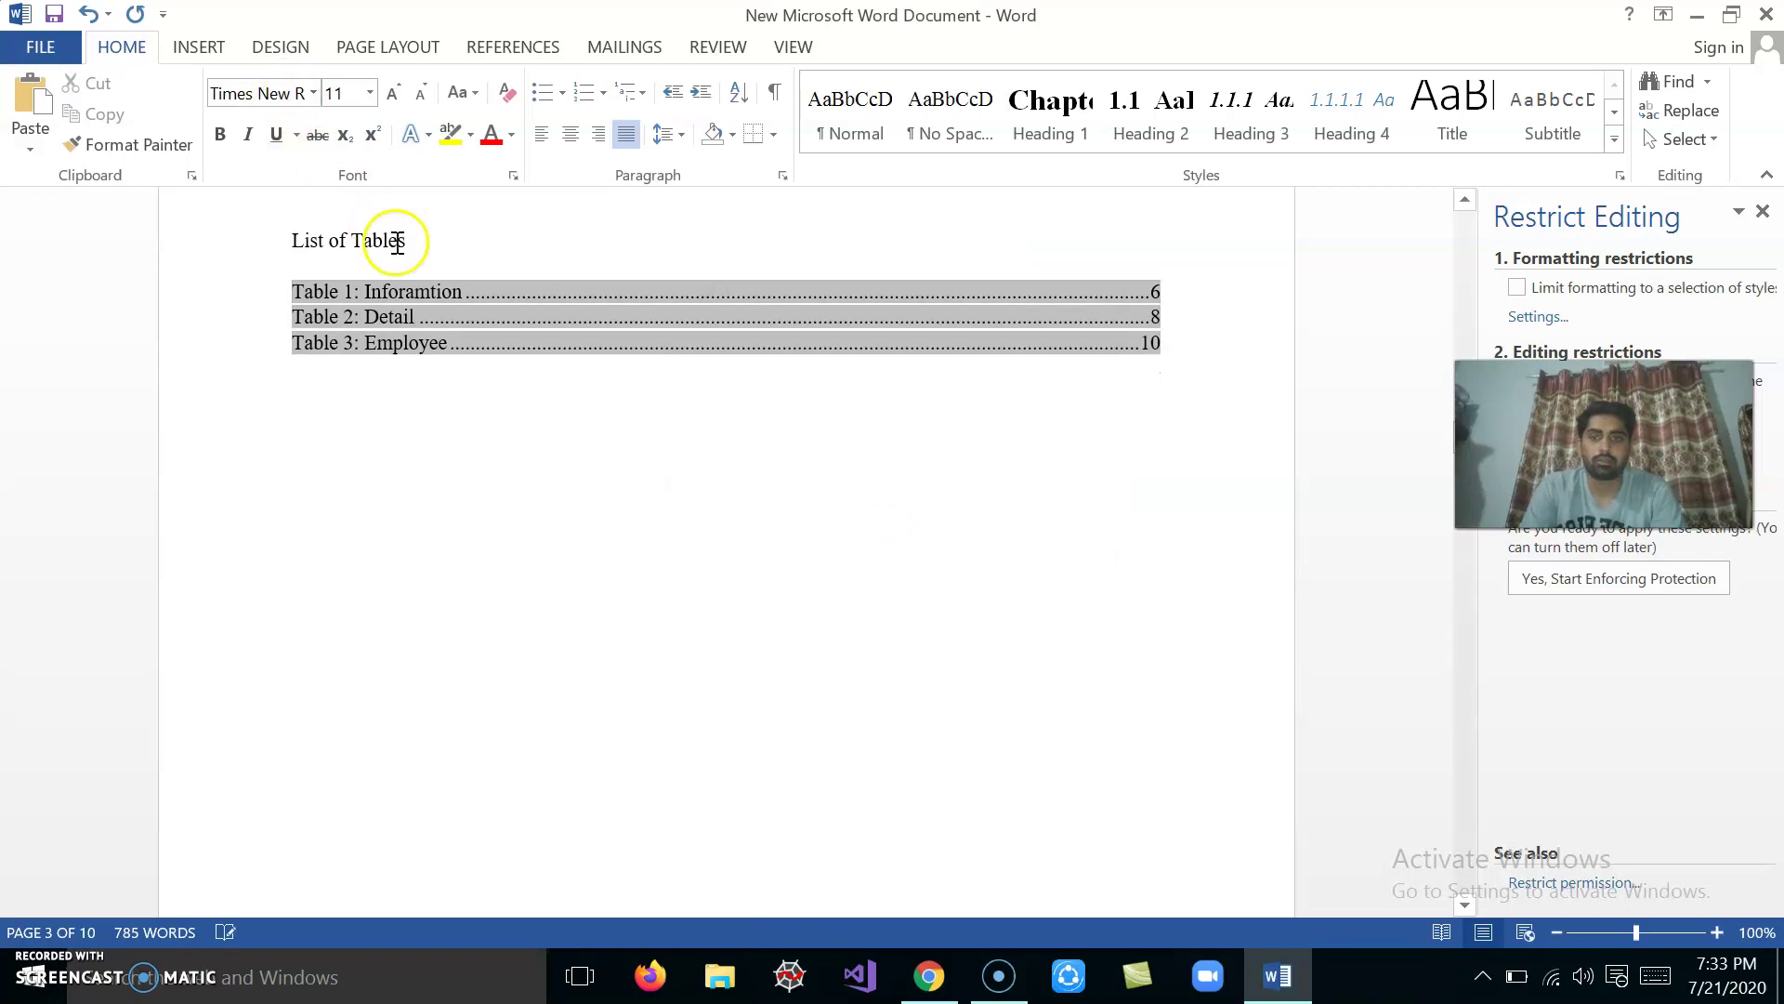
Center the List of Tables heading and set it to 16 pt.
{"action": "left_click_drag", "start_coordinate": [420, 248], "coordinate": [290, 239]}
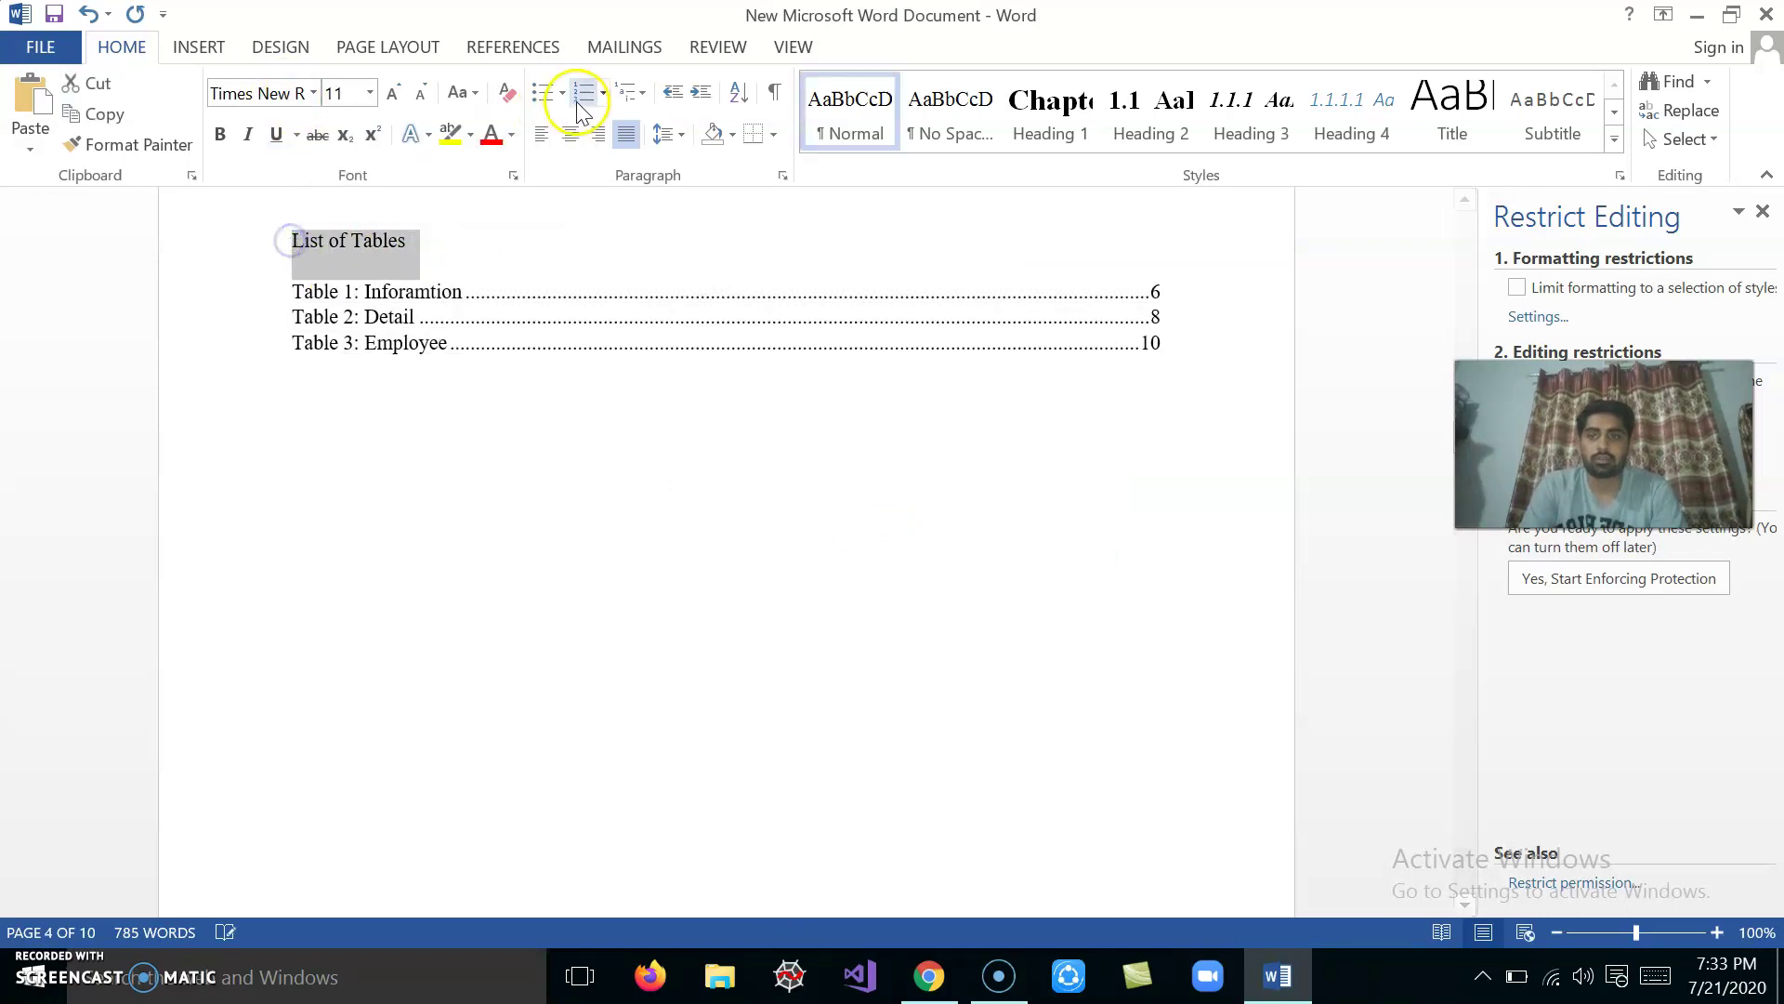
{"action": "left_click", "coordinate": [576, 139]}
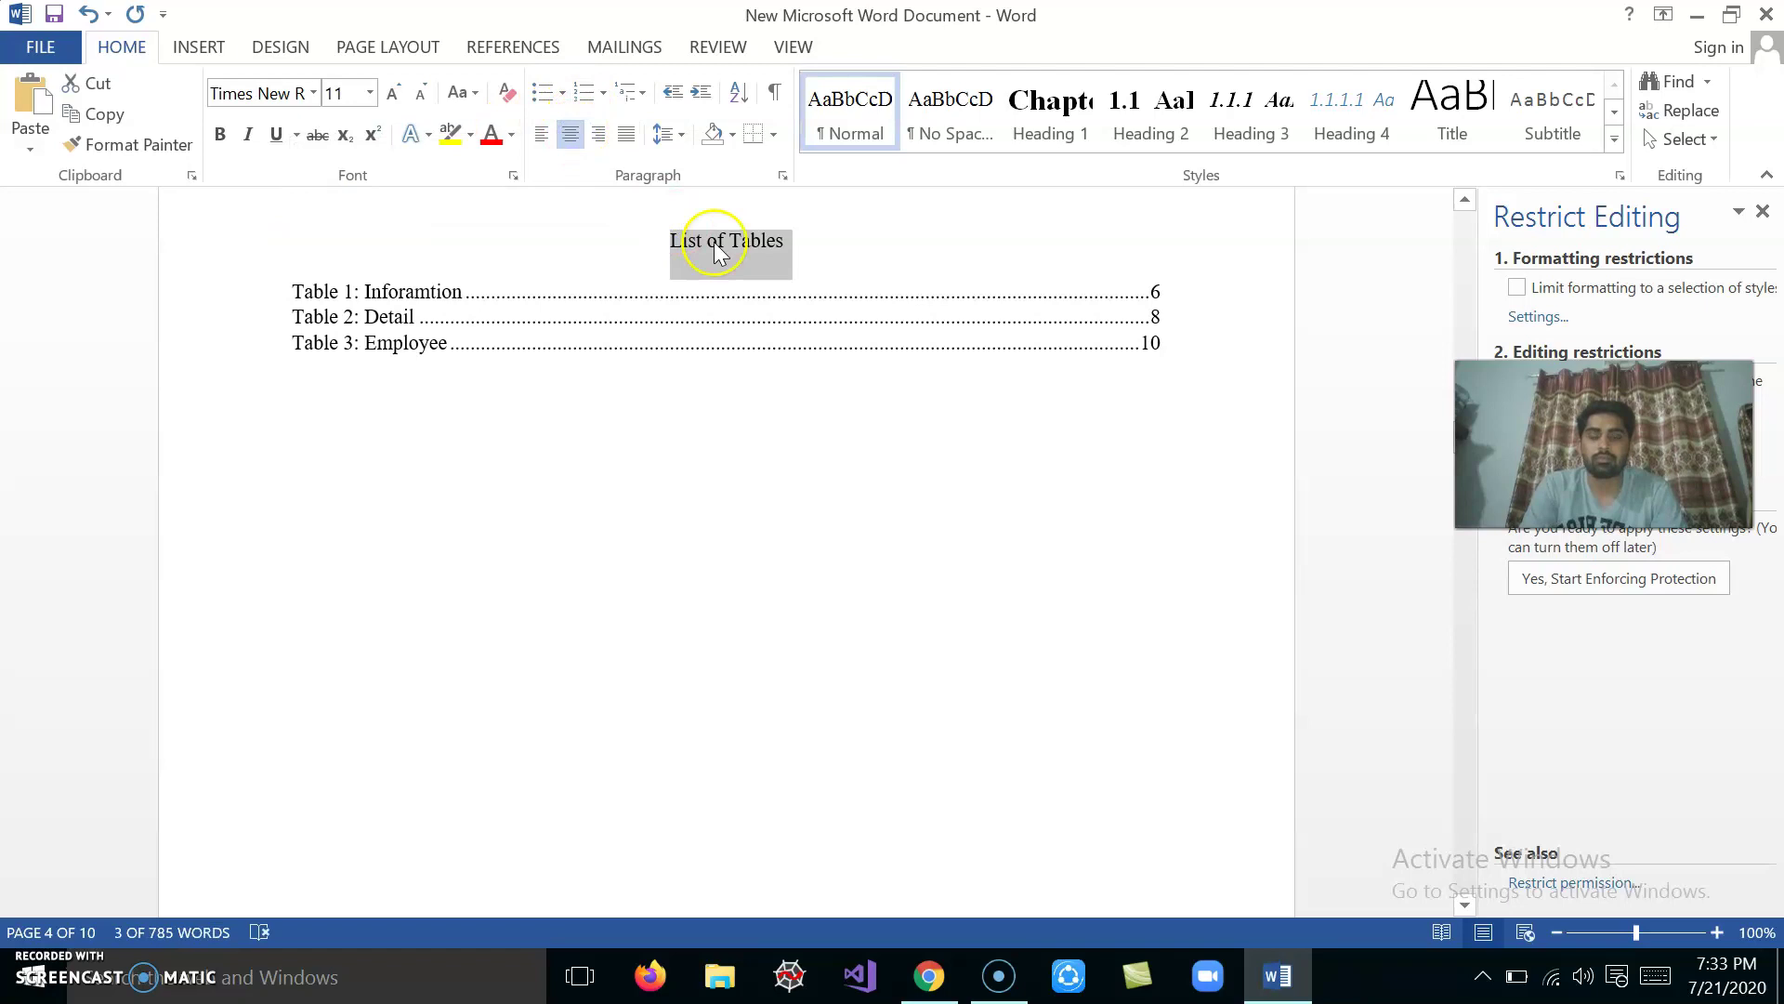
{"action": "left_click_drag", "start_coordinate": [292, 430], "coordinate": [569, 431]}
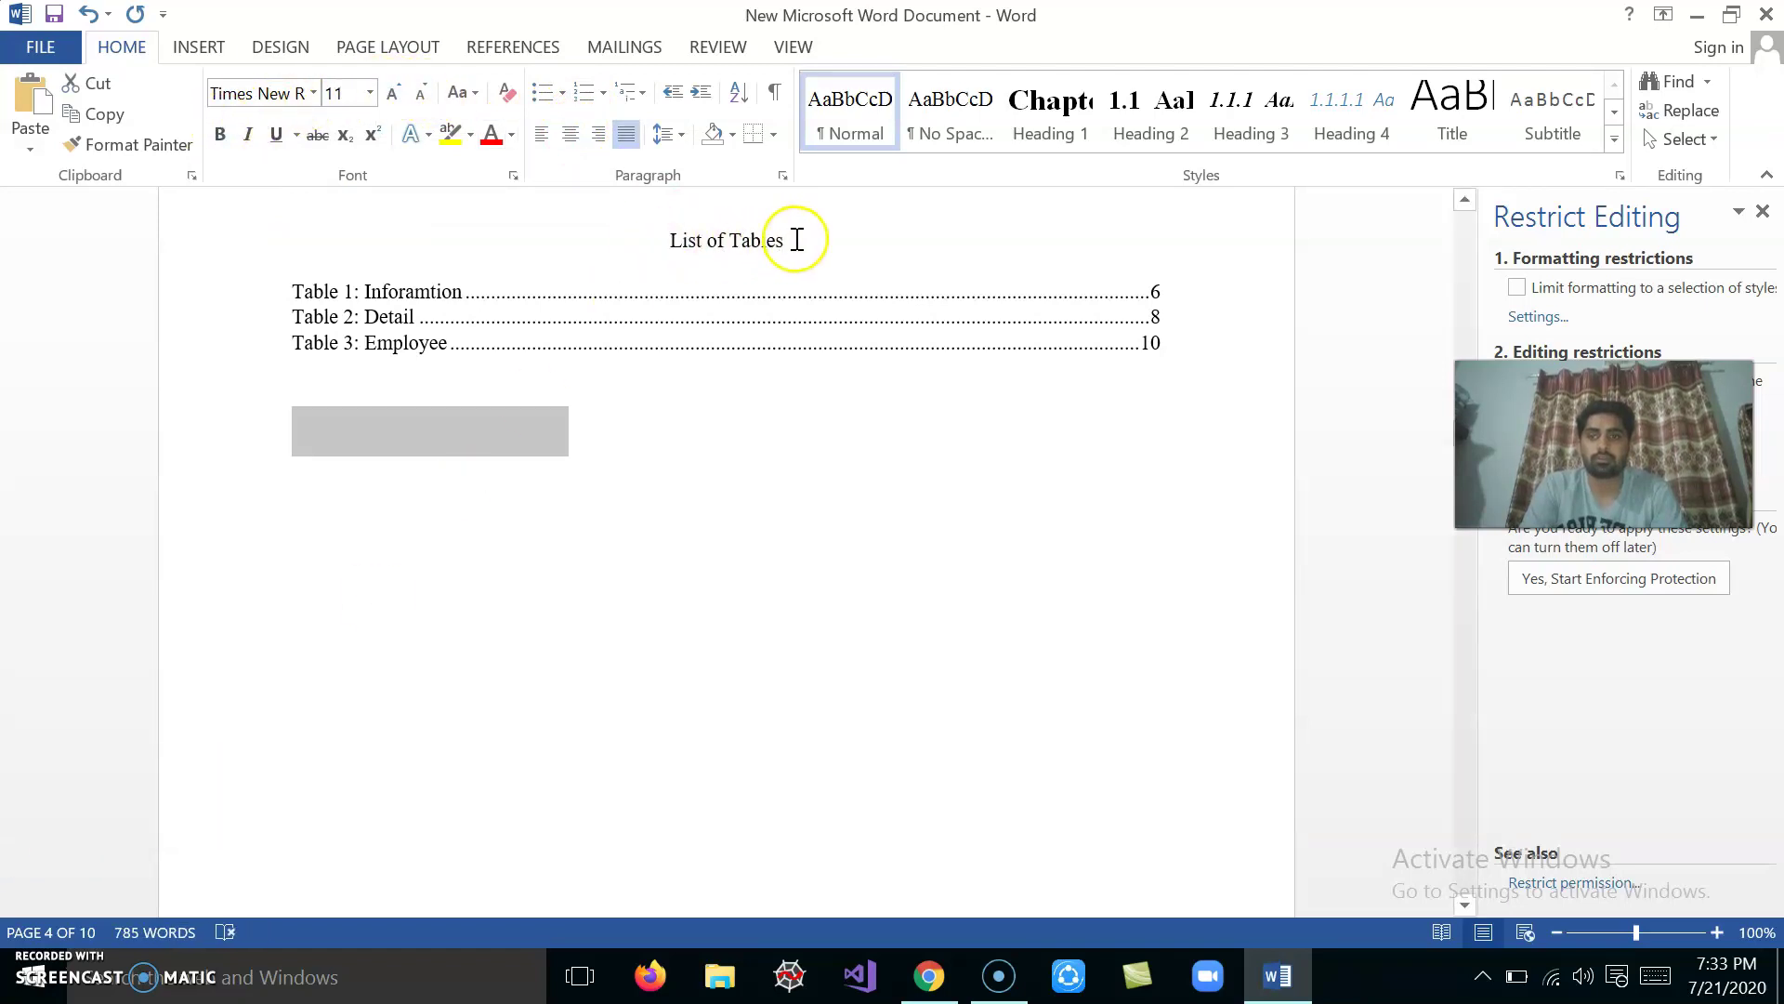
{"action": "left_click_drag", "start_coordinate": [797, 240], "coordinate": [662, 240]}
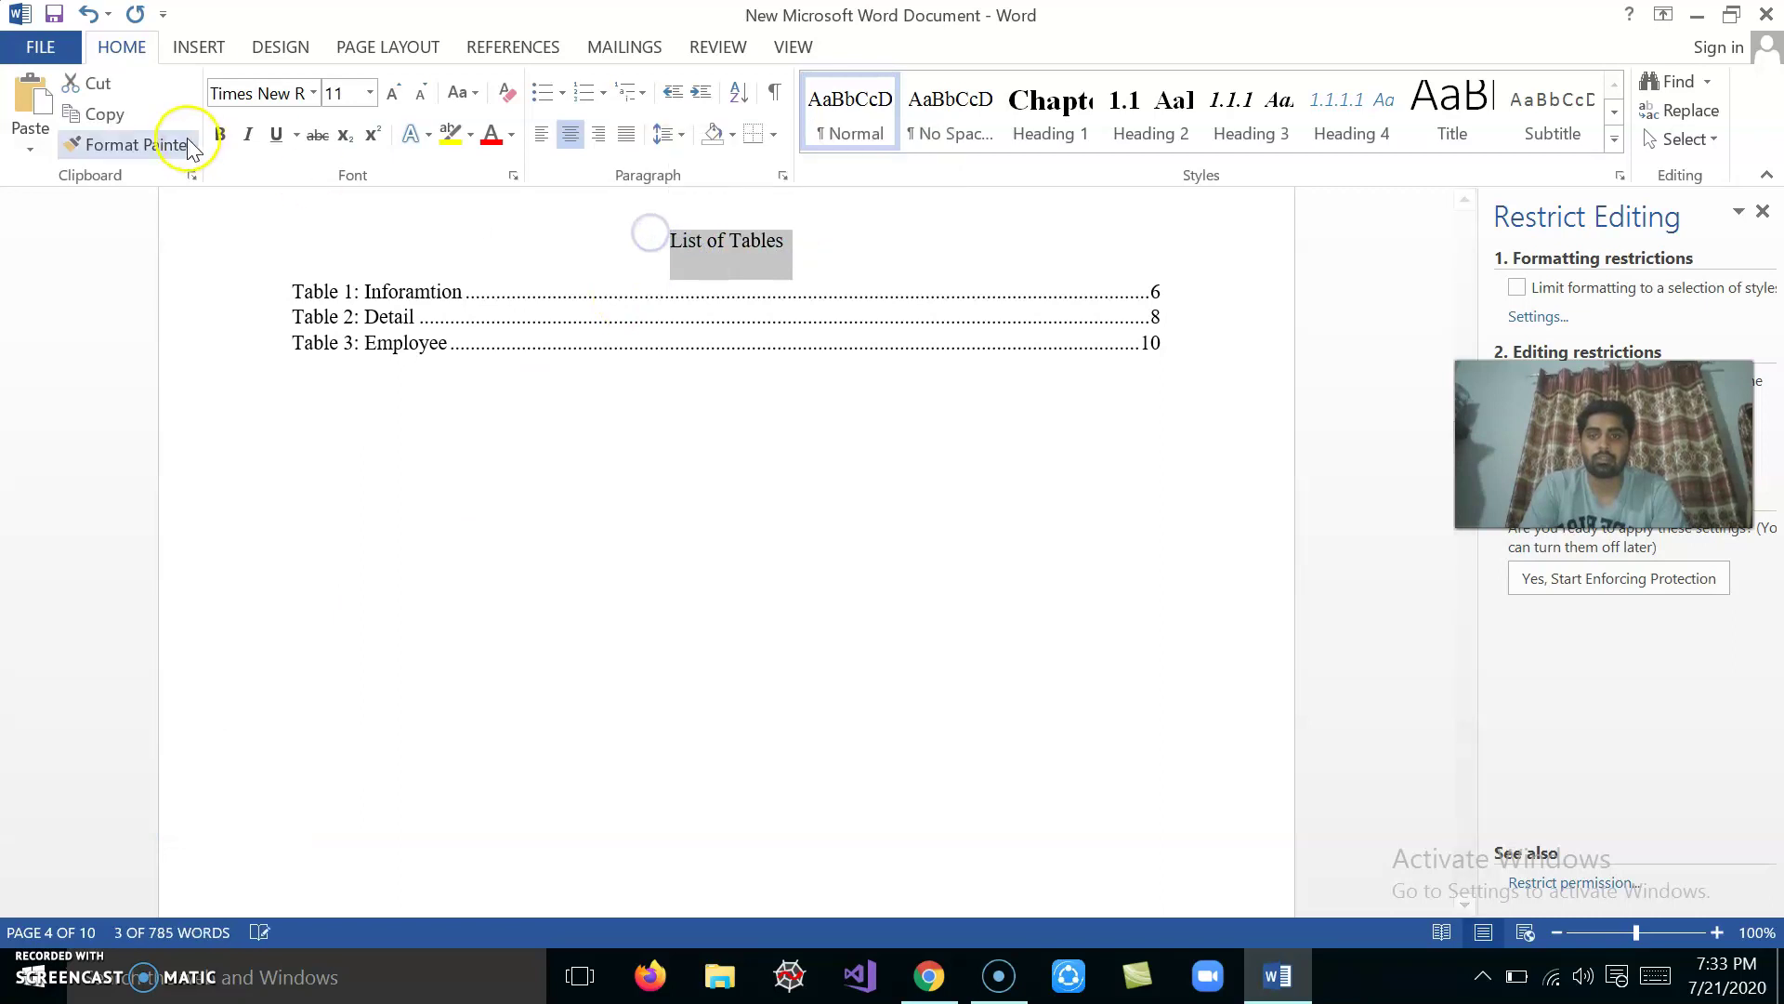
{"action": "left_click", "coordinate": [370, 93]}
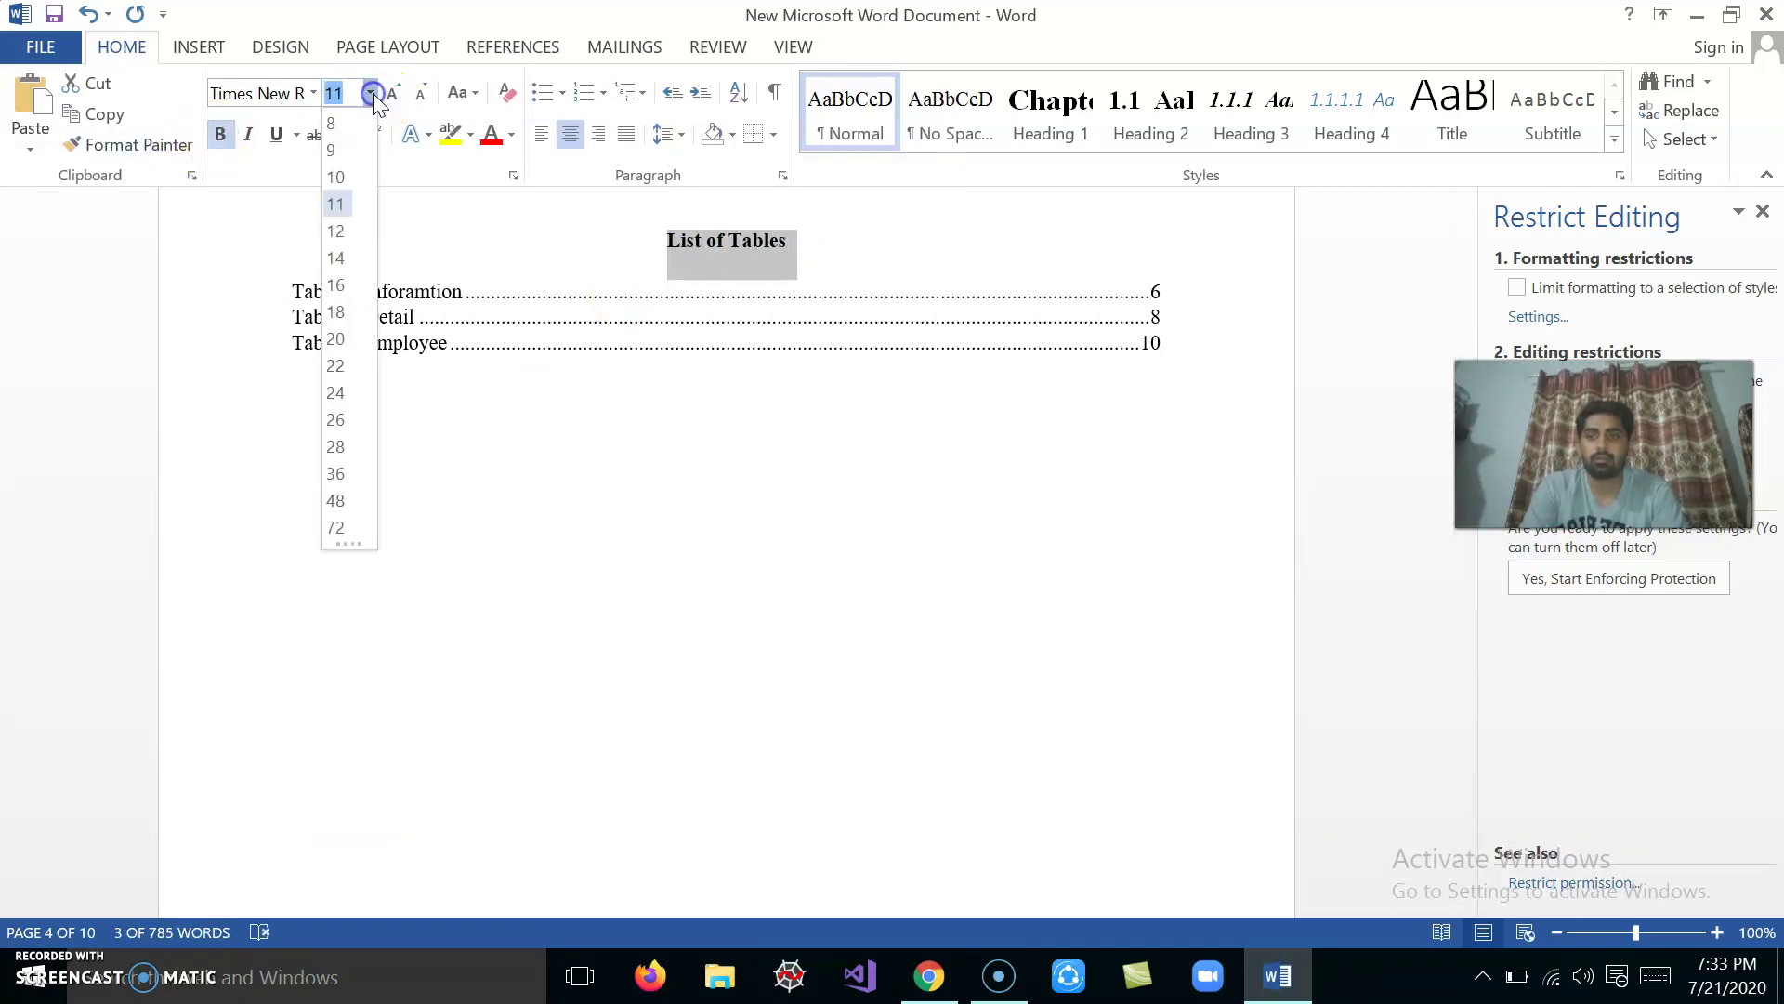
{"action": "left_click", "coordinate": [349, 285]}
Make the List of Figures heading 16 pt bold.
{"action": "scroll", "coordinate": [753, 372], "scroll_direction": "up", "scroll_amount": 10}
{"action": "scroll", "coordinate": [756, 375], "scroll_direction": "up", "scroll_amount": 5}
{"action": "scroll", "coordinate": [755, 374], "scroll_direction": "up", "scroll_amount": 5}
{"action": "scroll", "coordinate": [760, 428], "scroll_direction": "up", "scroll_amount": 5}
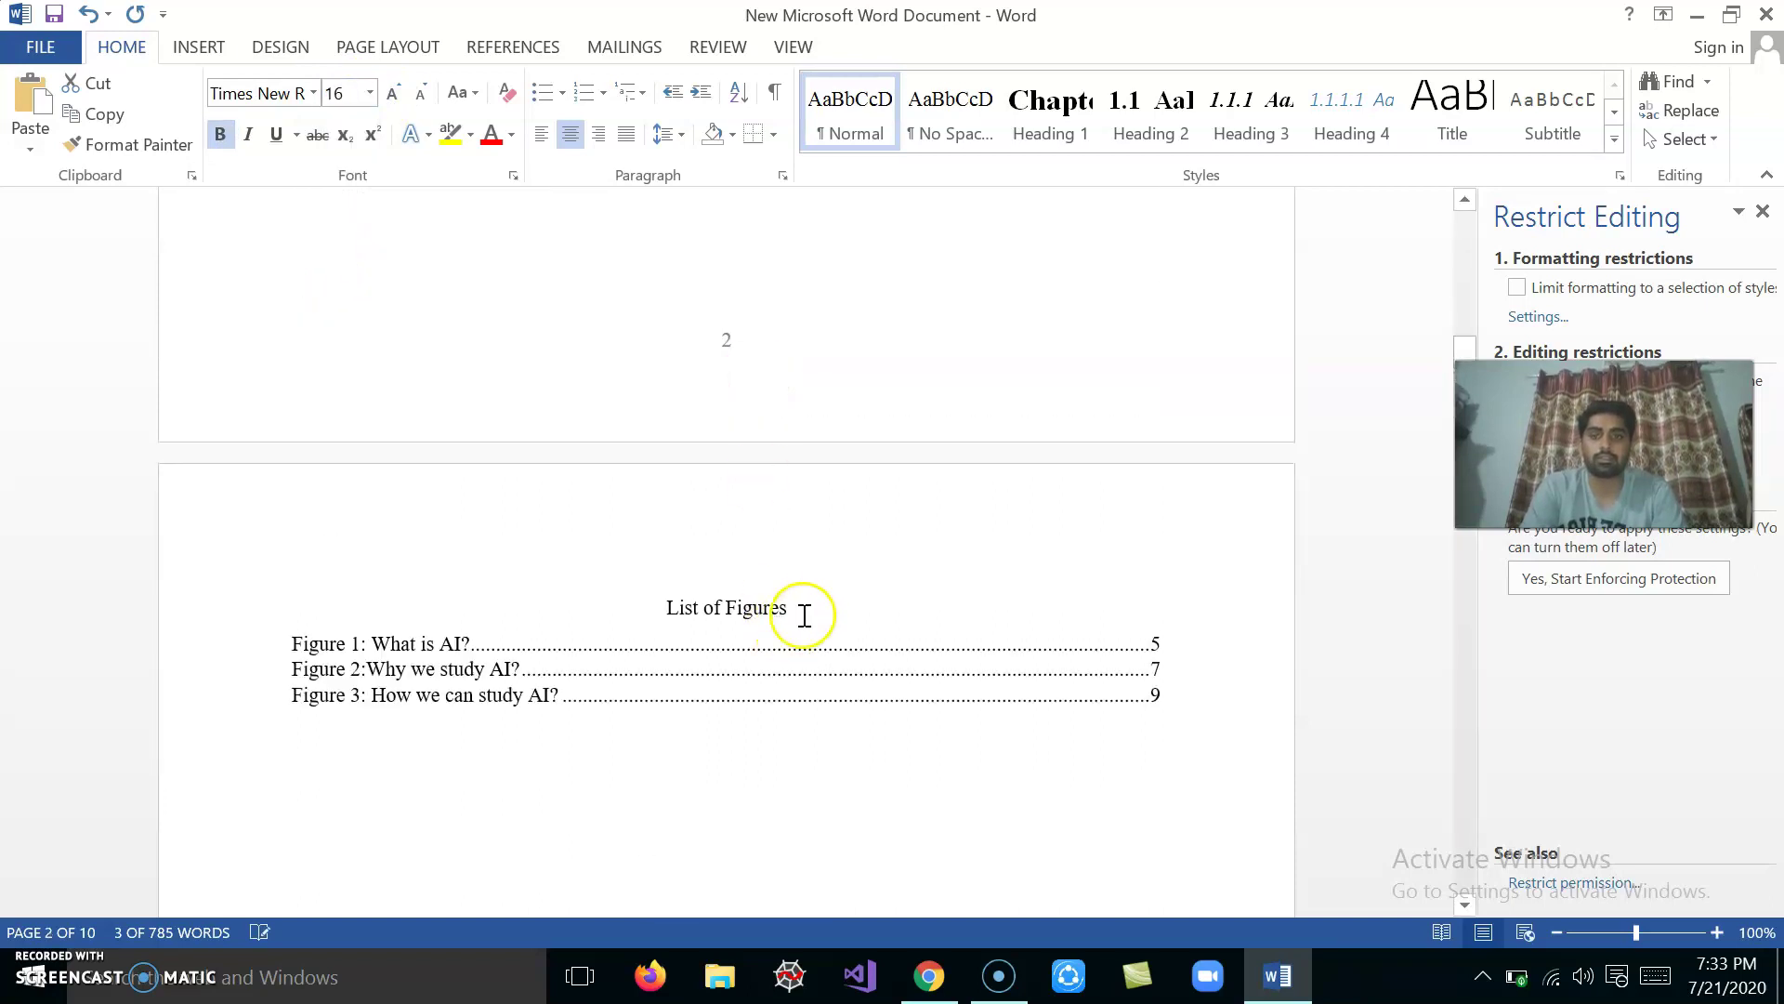
{"action": "left_click_drag", "start_coordinate": [766, 608], "coordinate": [638, 591]}
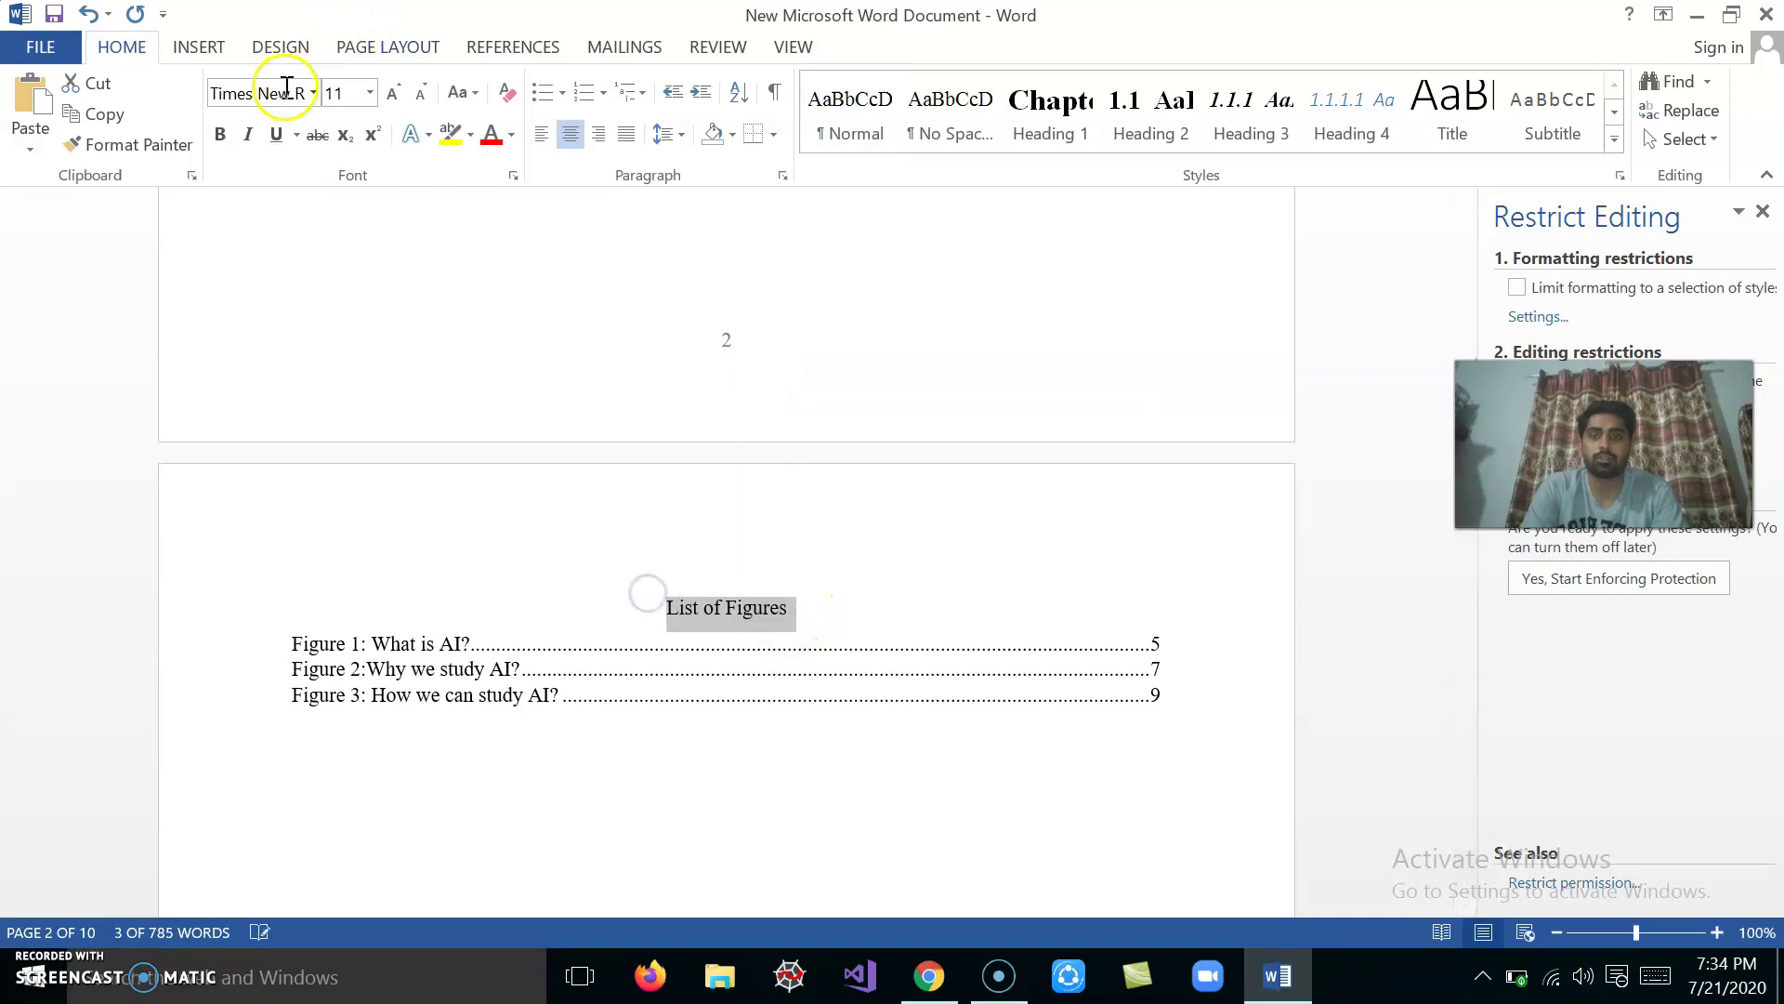
{"action": "left_click", "coordinate": [370, 93]}
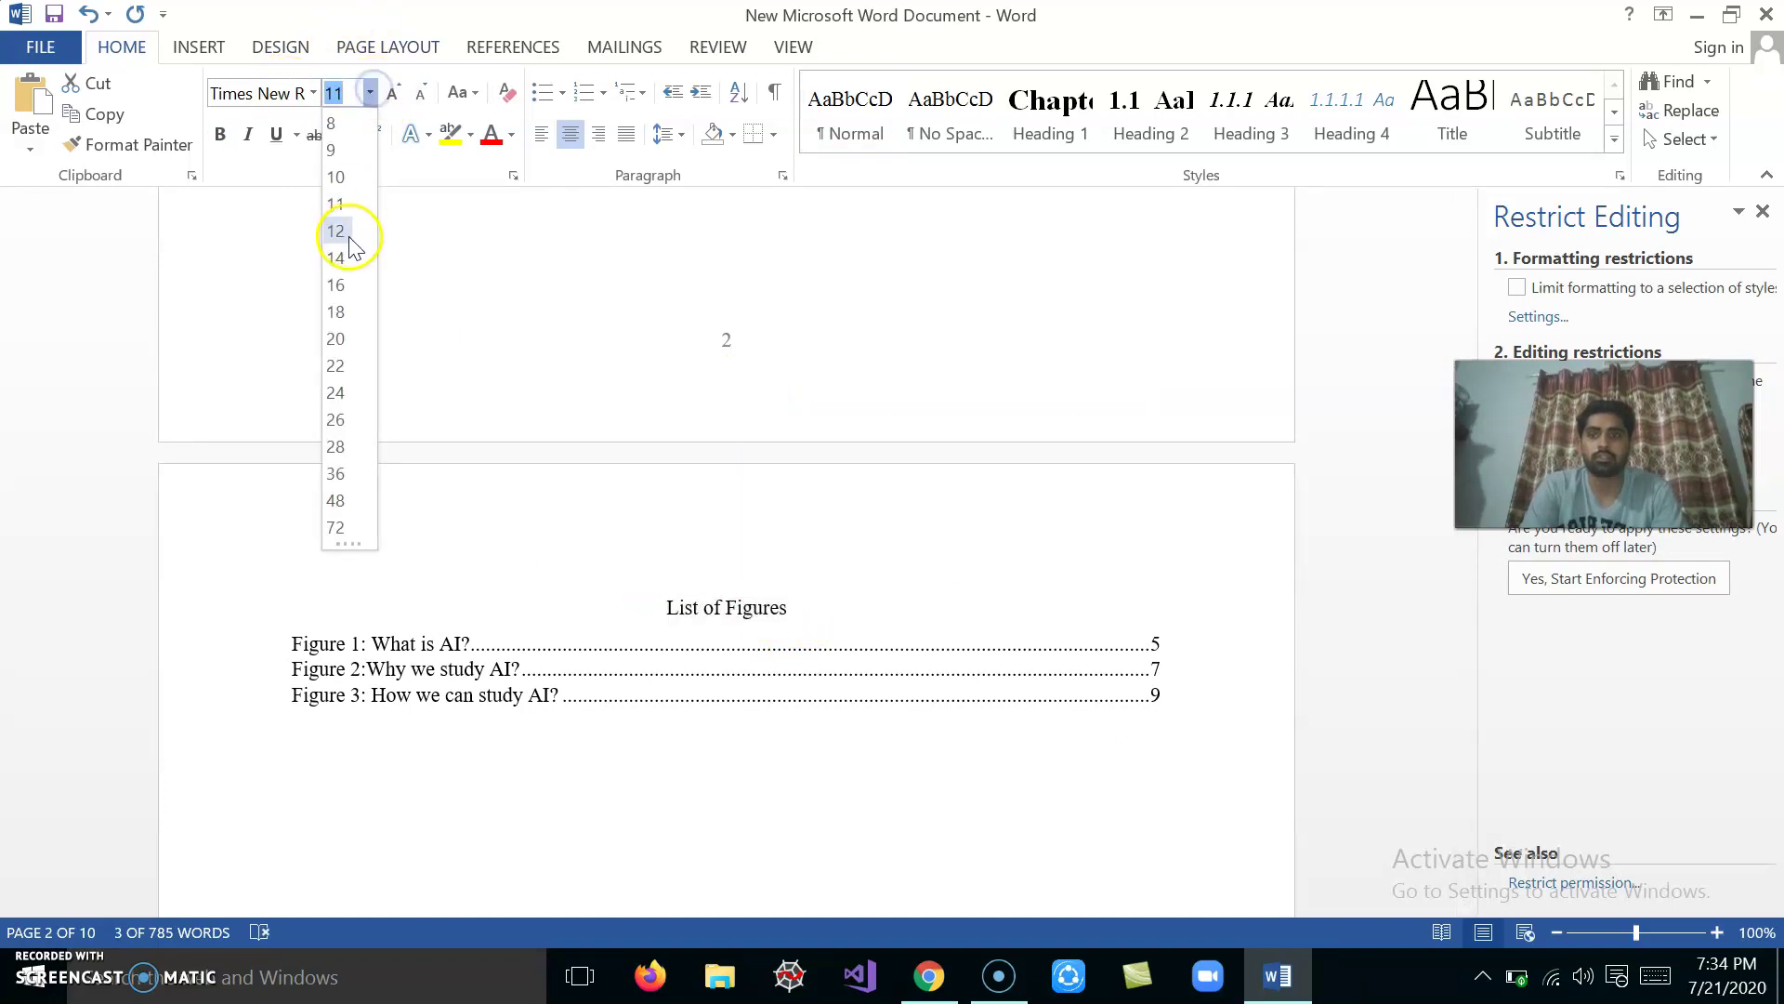
{"action": "left_click", "coordinate": [337, 284]}
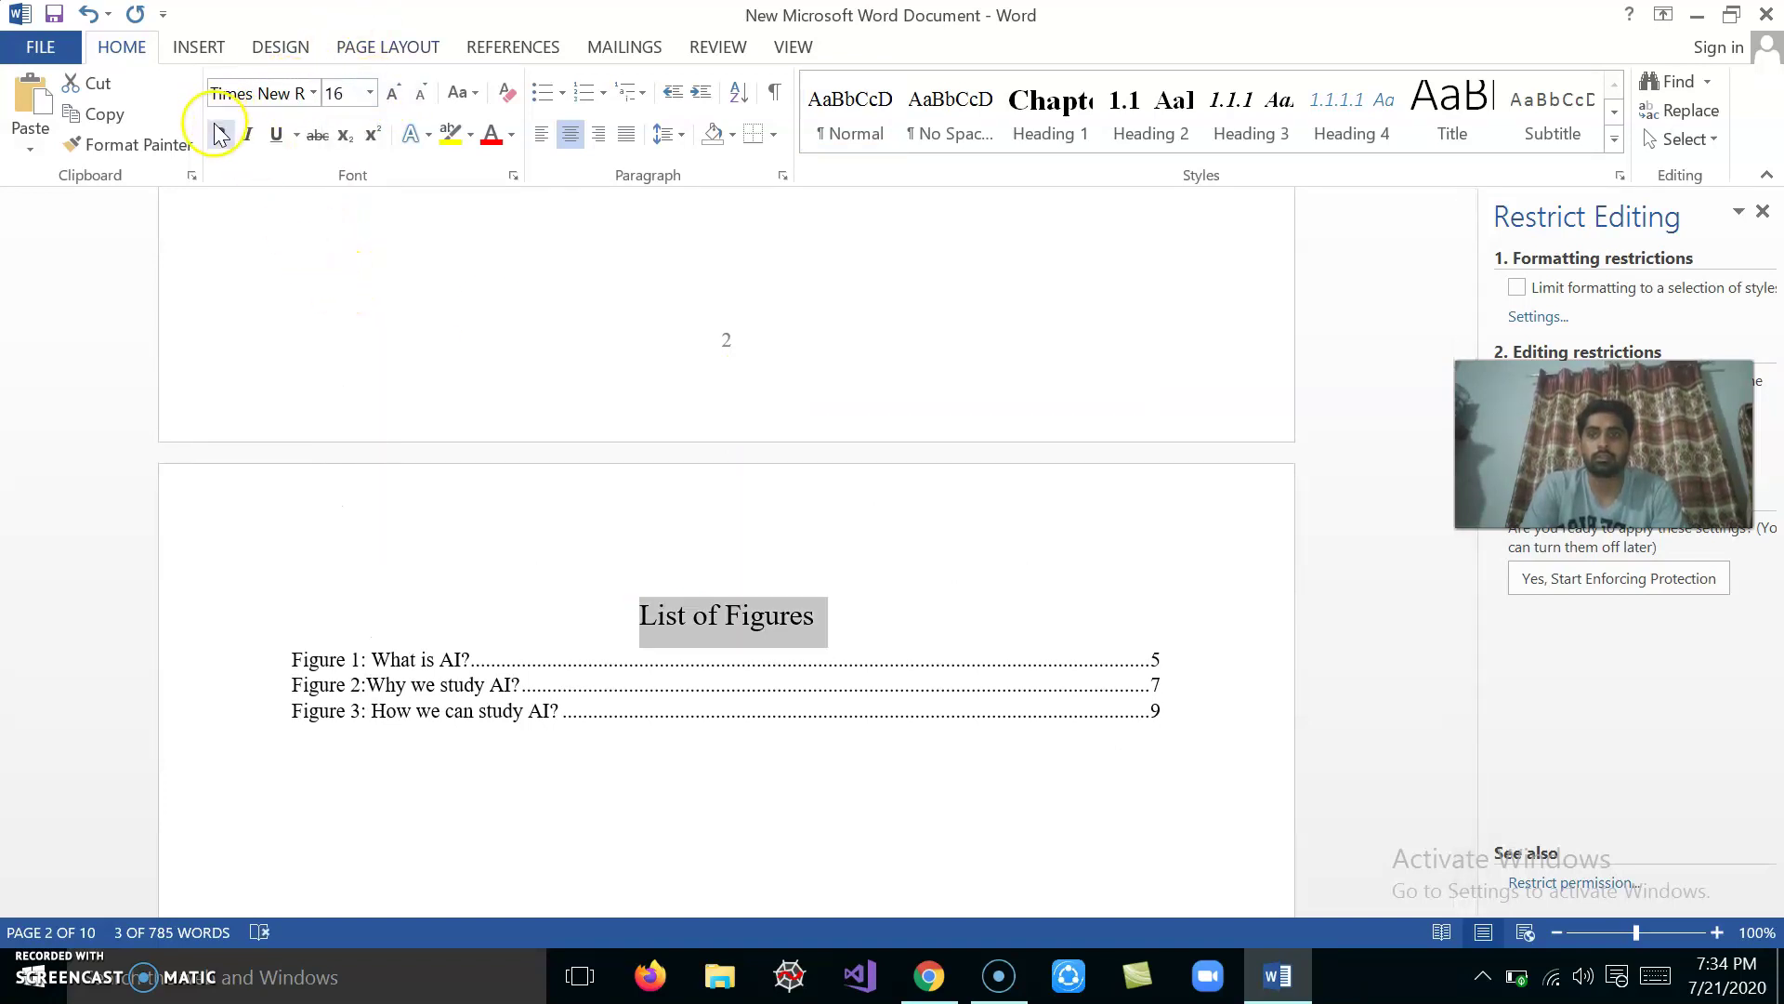
{"action": "left_click", "coordinate": [215, 133]}
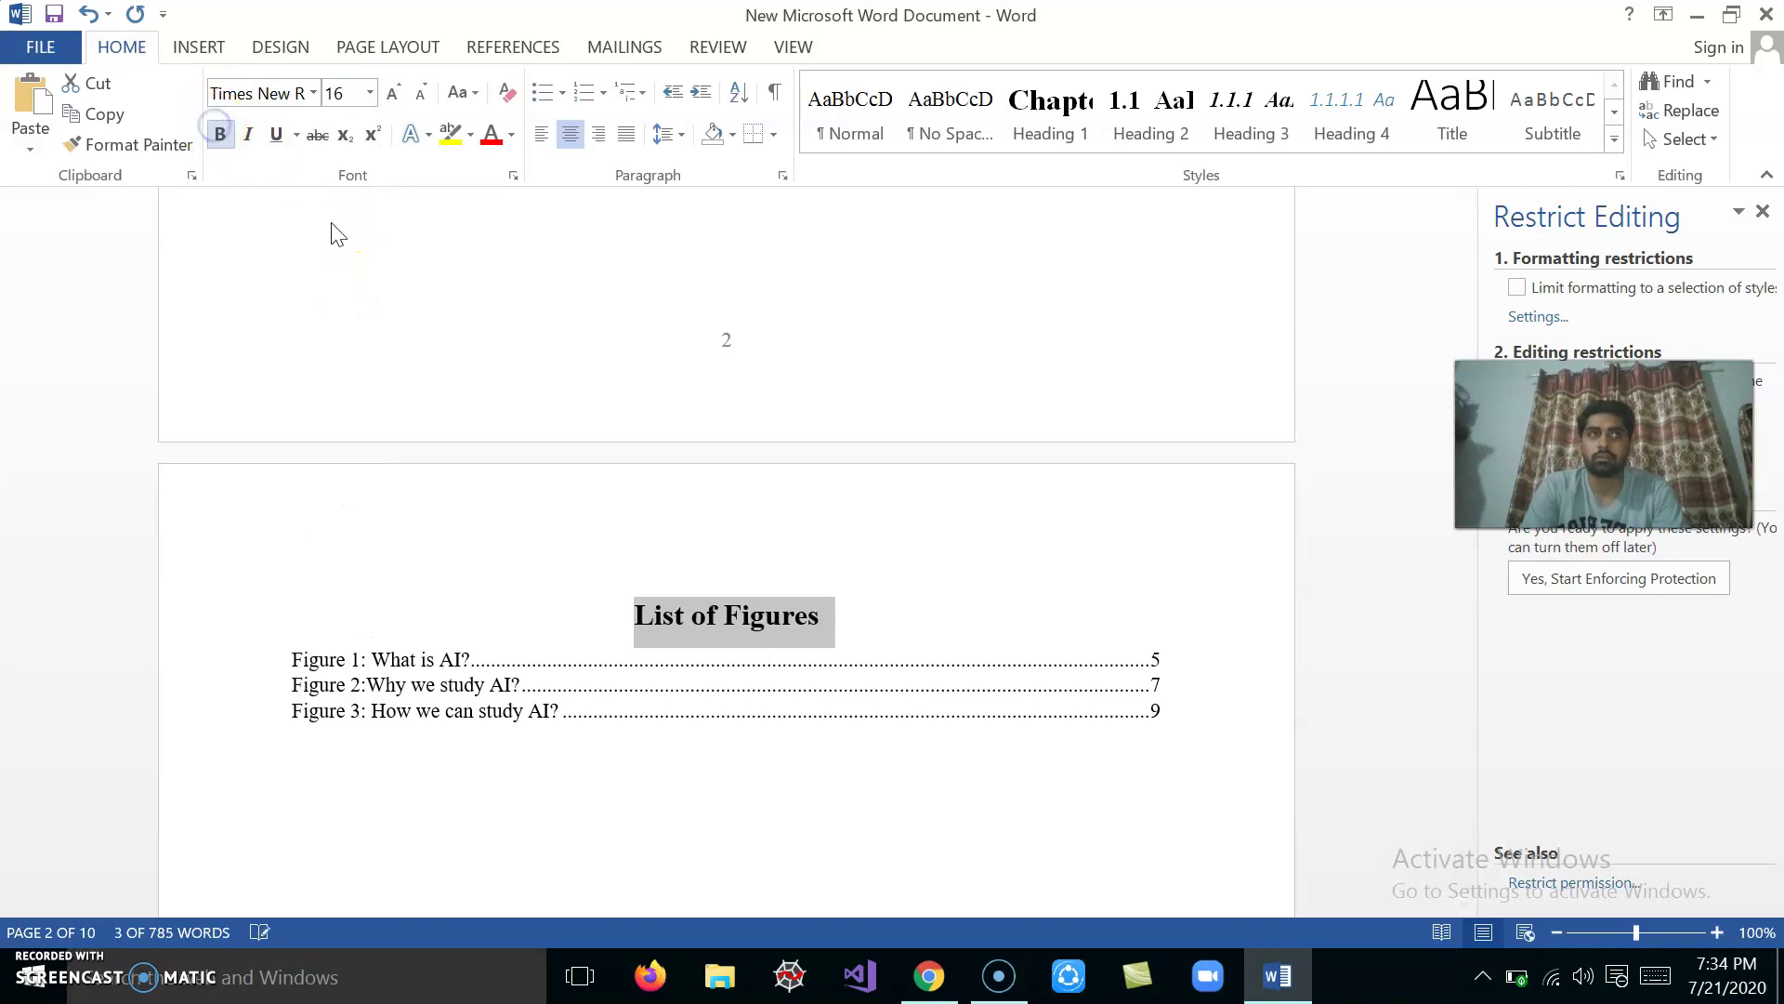
{"action": "left_click", "coordinate": [1002, 656]}
{"action": "scroll", "coordinate": [890, 427], "scroll_direction": "up", "scroll_amount": 5}
{"action": "scroll", "coordinate": [890, 427], "scroll_direction": "up", "scroll_amount": 5}
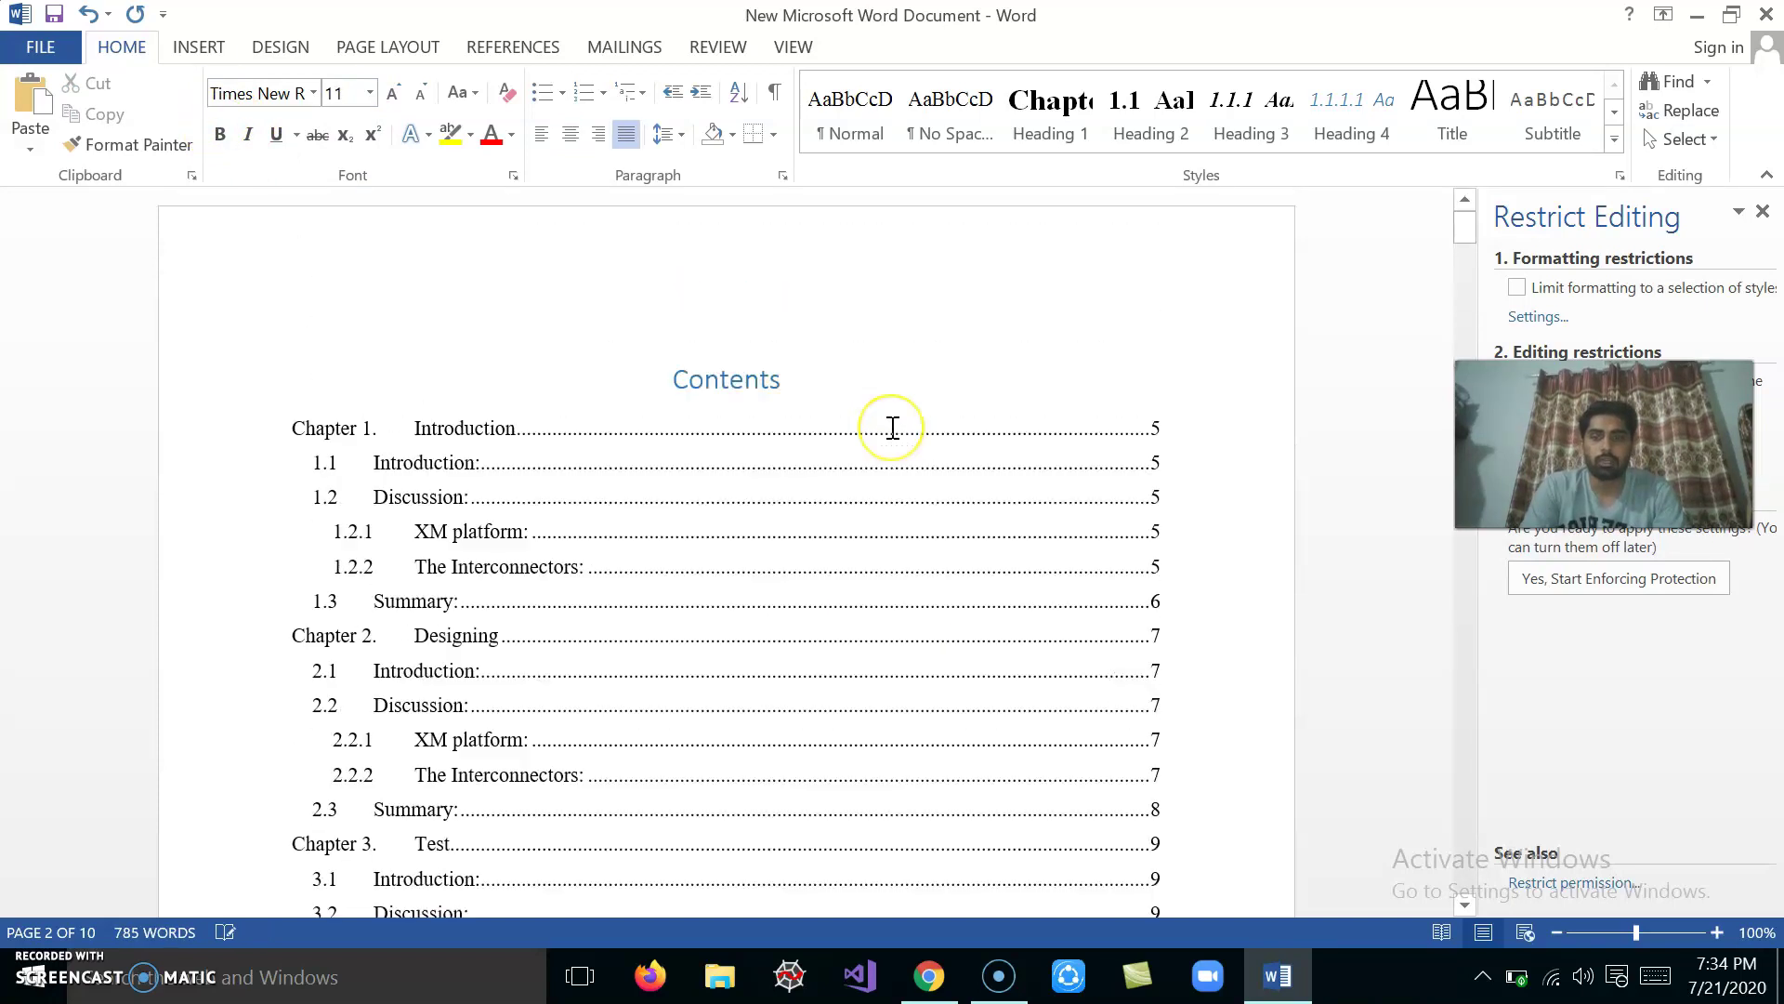
Change the Contents heading to Times New Roman with black Automatic font colour.
{"action": "scroll", "coordinate": [873, 413], "scroll_direction": "up", "scroll_amount": 3}
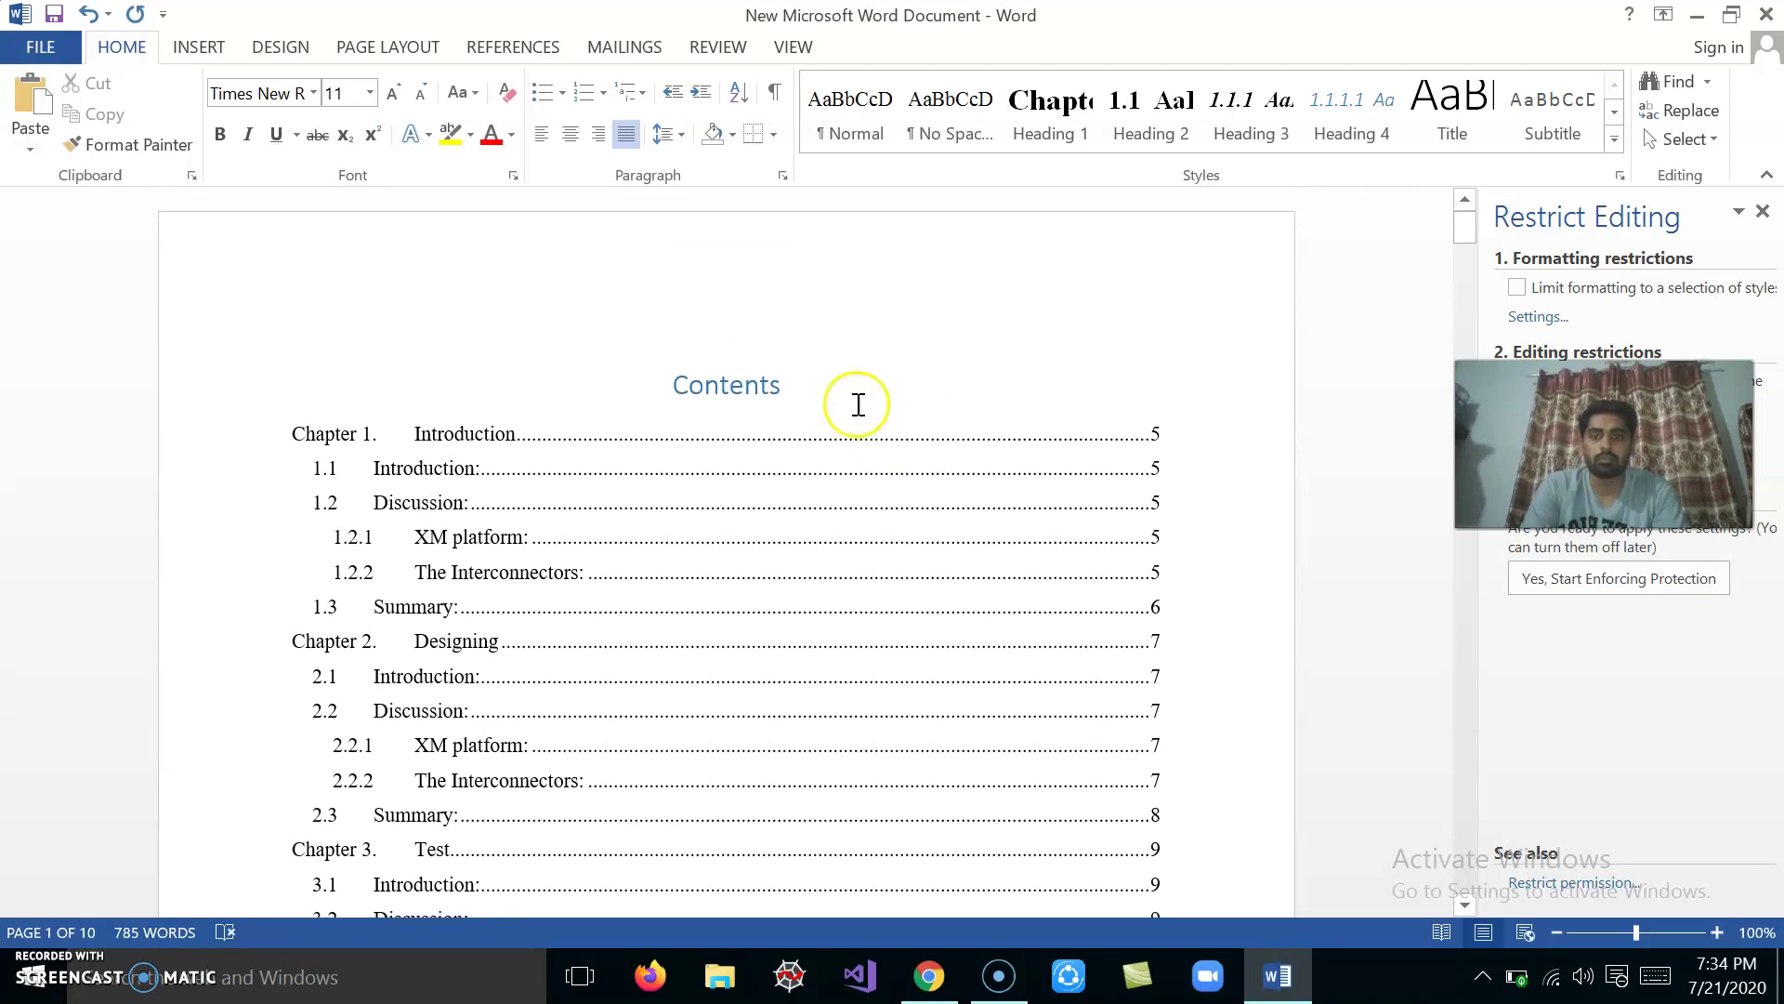
{"action": "left_click", "coordinate": [809, 388]}
{"action": "double_click", "coordinate": [712, 381]}
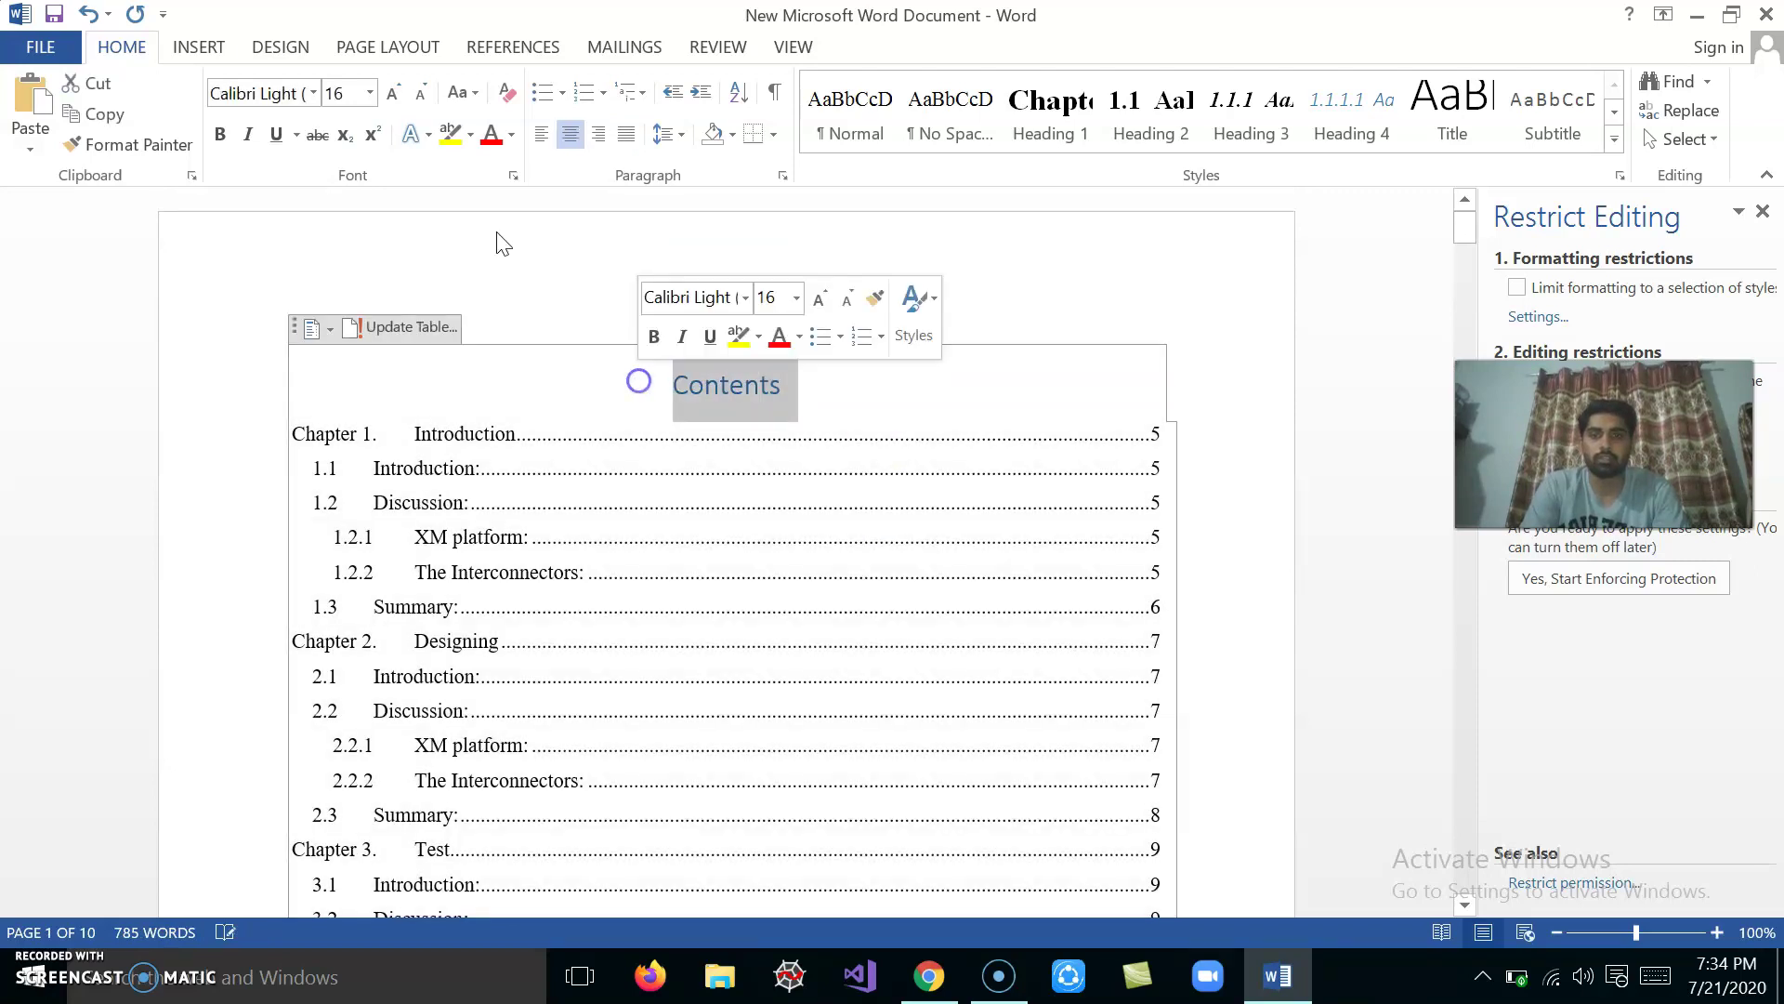
{"action": "type", "text": "Times New Roman"}
{"action": "key", "text": "Tab"}
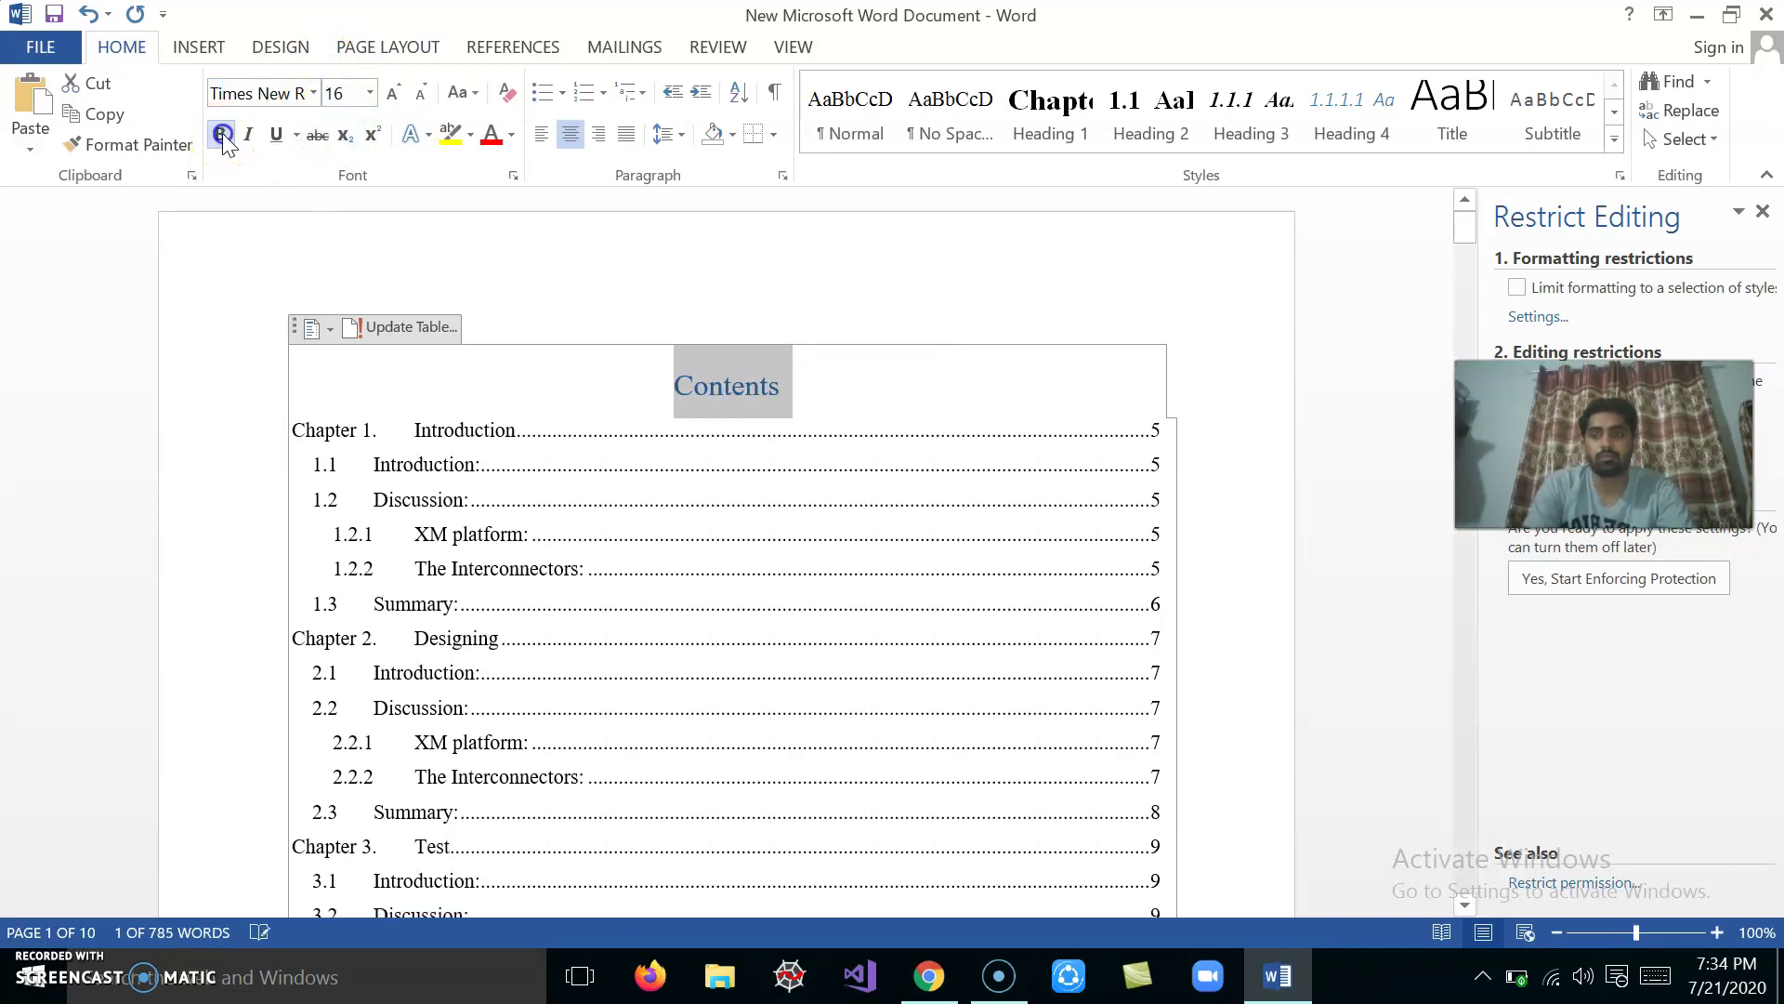
{"action": "left_click", "coordinate": [511, 135]}
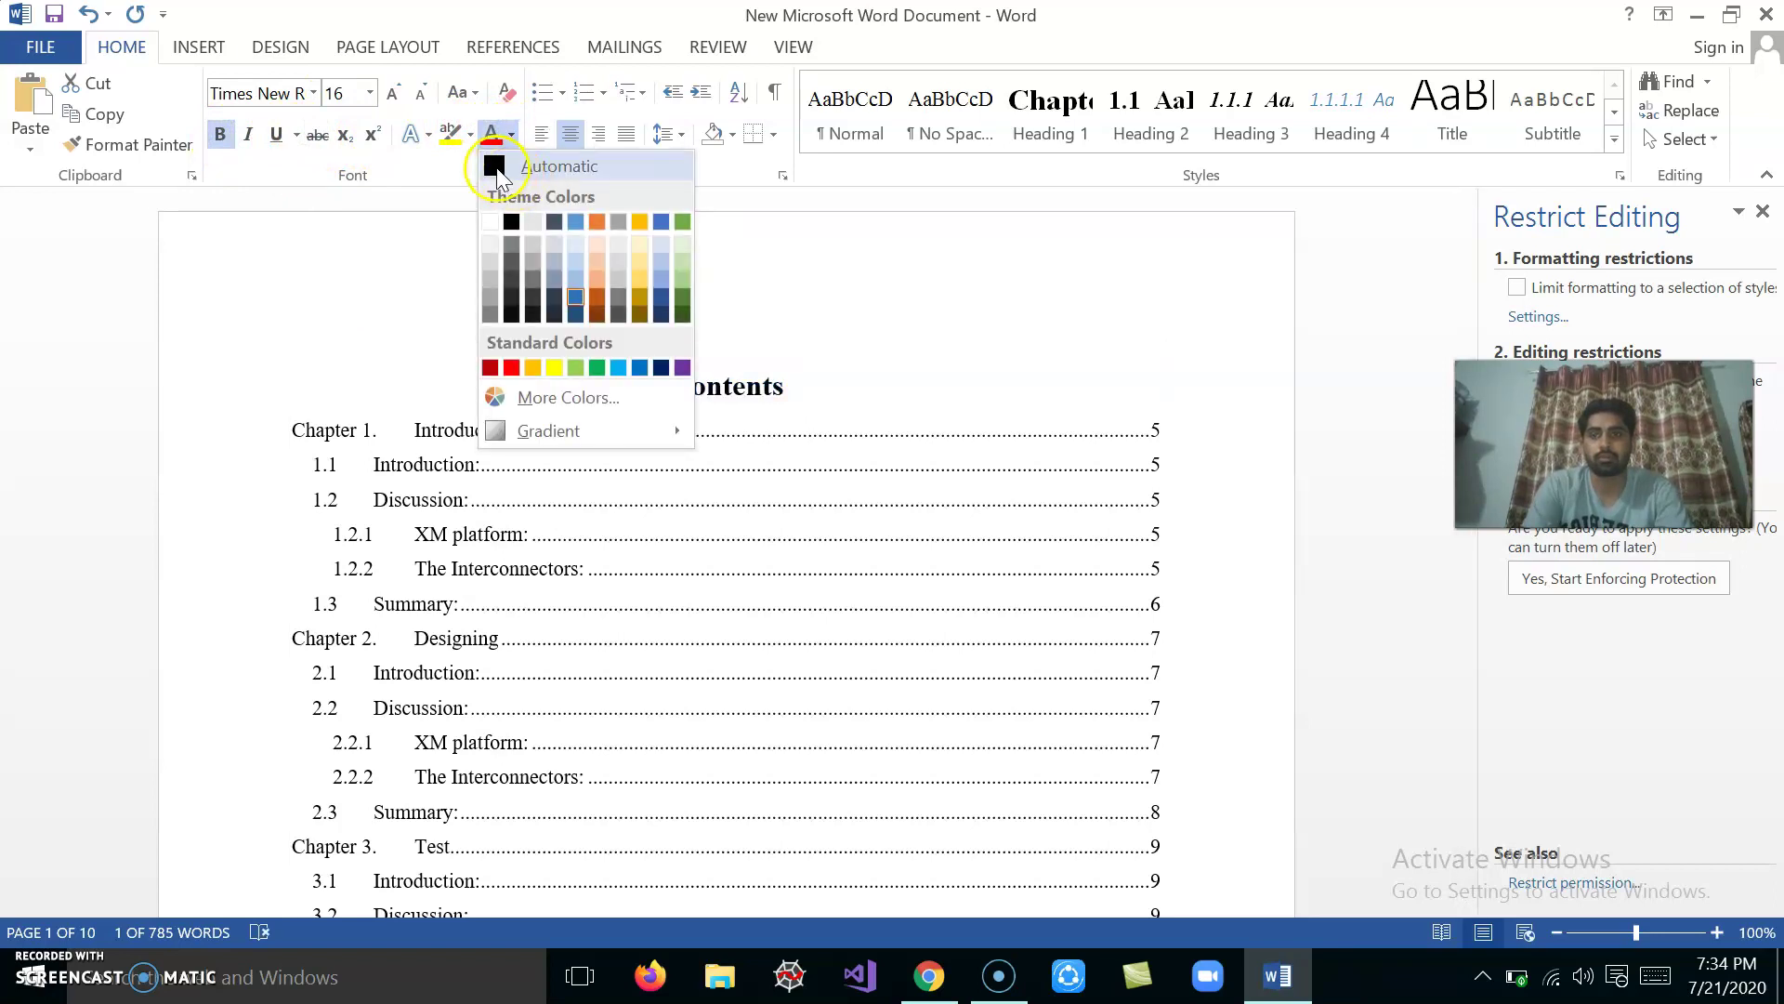
{"action": "left_click", "coordinate": [496, 167]}
{"action": "left_click", "coordinate": [847, 460]}
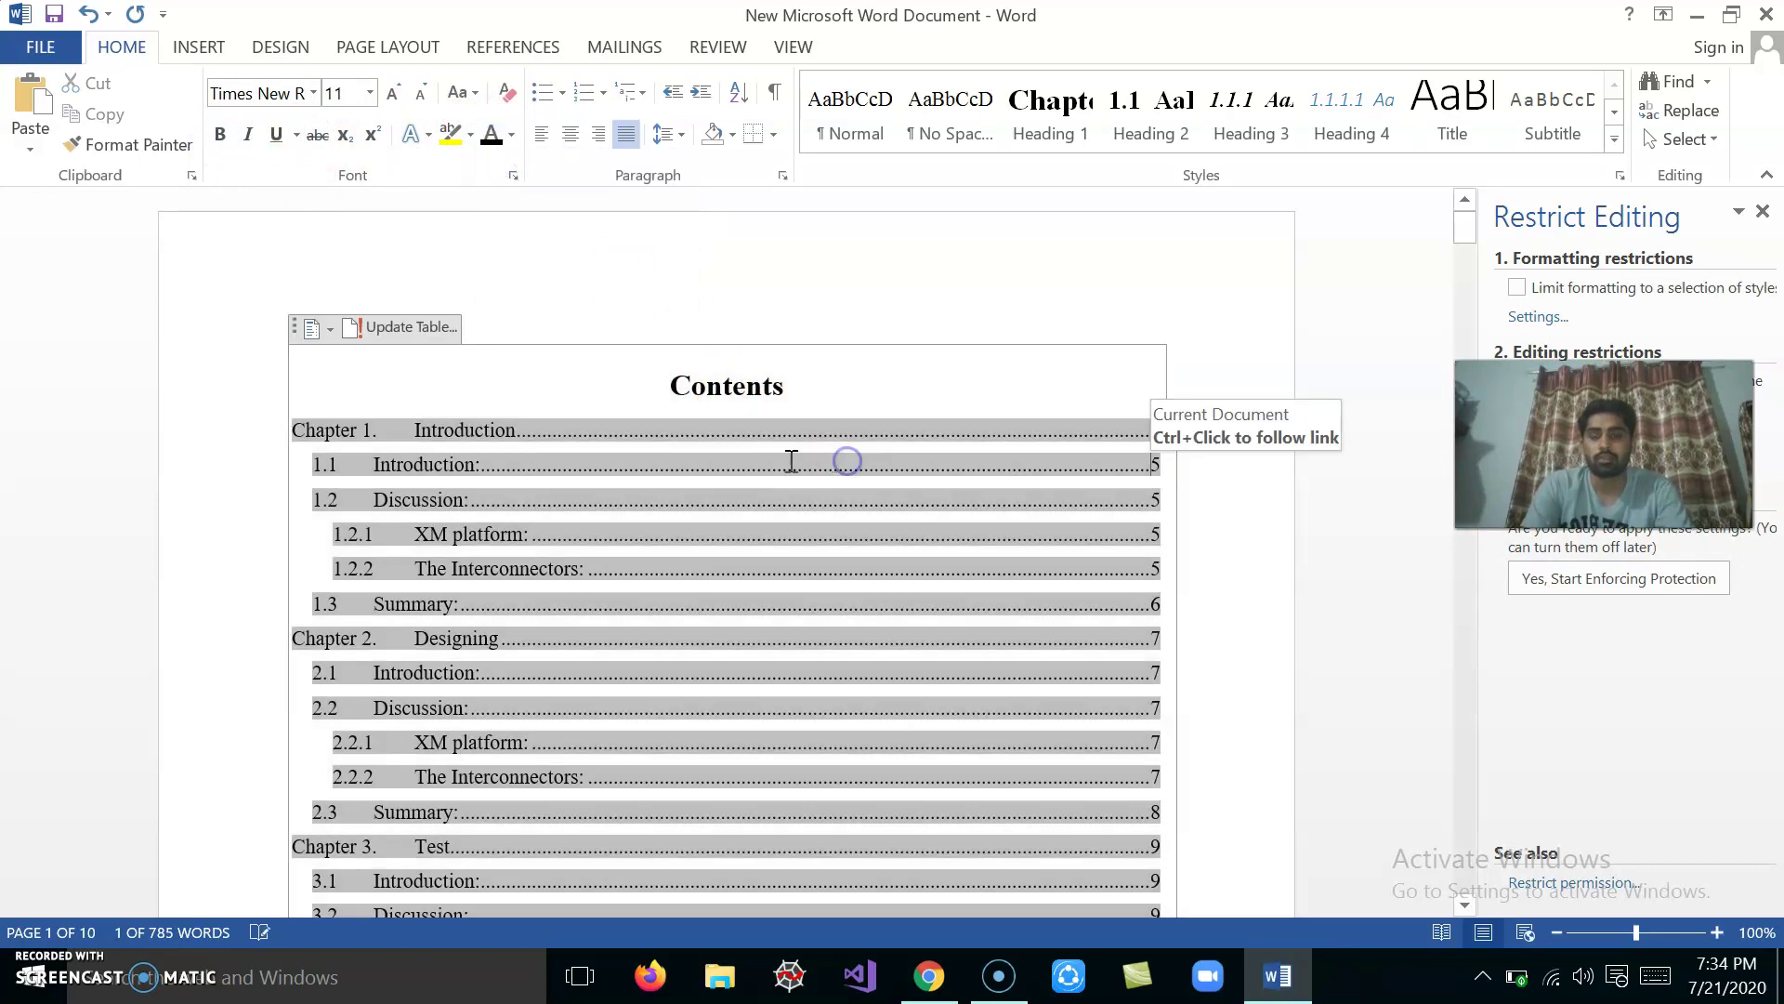
{"action": "scroll", "coordinate": [967, 485], "scroll_direction": "down", "scroll_amount": 10}
{"action": "scroll", "coordinate": [966, 485], "scroll_direction": "down", "scroll_amount": 5}
{"action": "scroll", "coordinate": [967, 485], "scroll_direction": "up", "scroll_amount": 1}
{"action": "left_click", "coordinate": [966, 485]}
{"action": "scroll", "coordinate": [967, 485], "scroll_direction": "up", "scroll_amount": 5}
{"action": "scroll", "coordinate": [966, 485], "scroll_direction": "down", "scroll_amount": 7}
{"action": "scroll", "coordinate": [967, 485], "scroll_direction": "down", "scroll_amount": 10}
{"action": "scroll", "coordinate": [966, 485], "scroll_direction": "down", "scroll_amount": 10}
{"action": "scroll", "coordinate": [967, 485], "scroll_direction": "down", "scroll_amount": 5}
{"action": "scroll", "coordinate": [966, 485], "scroll_direction": "down", "scroll_amount": 10}
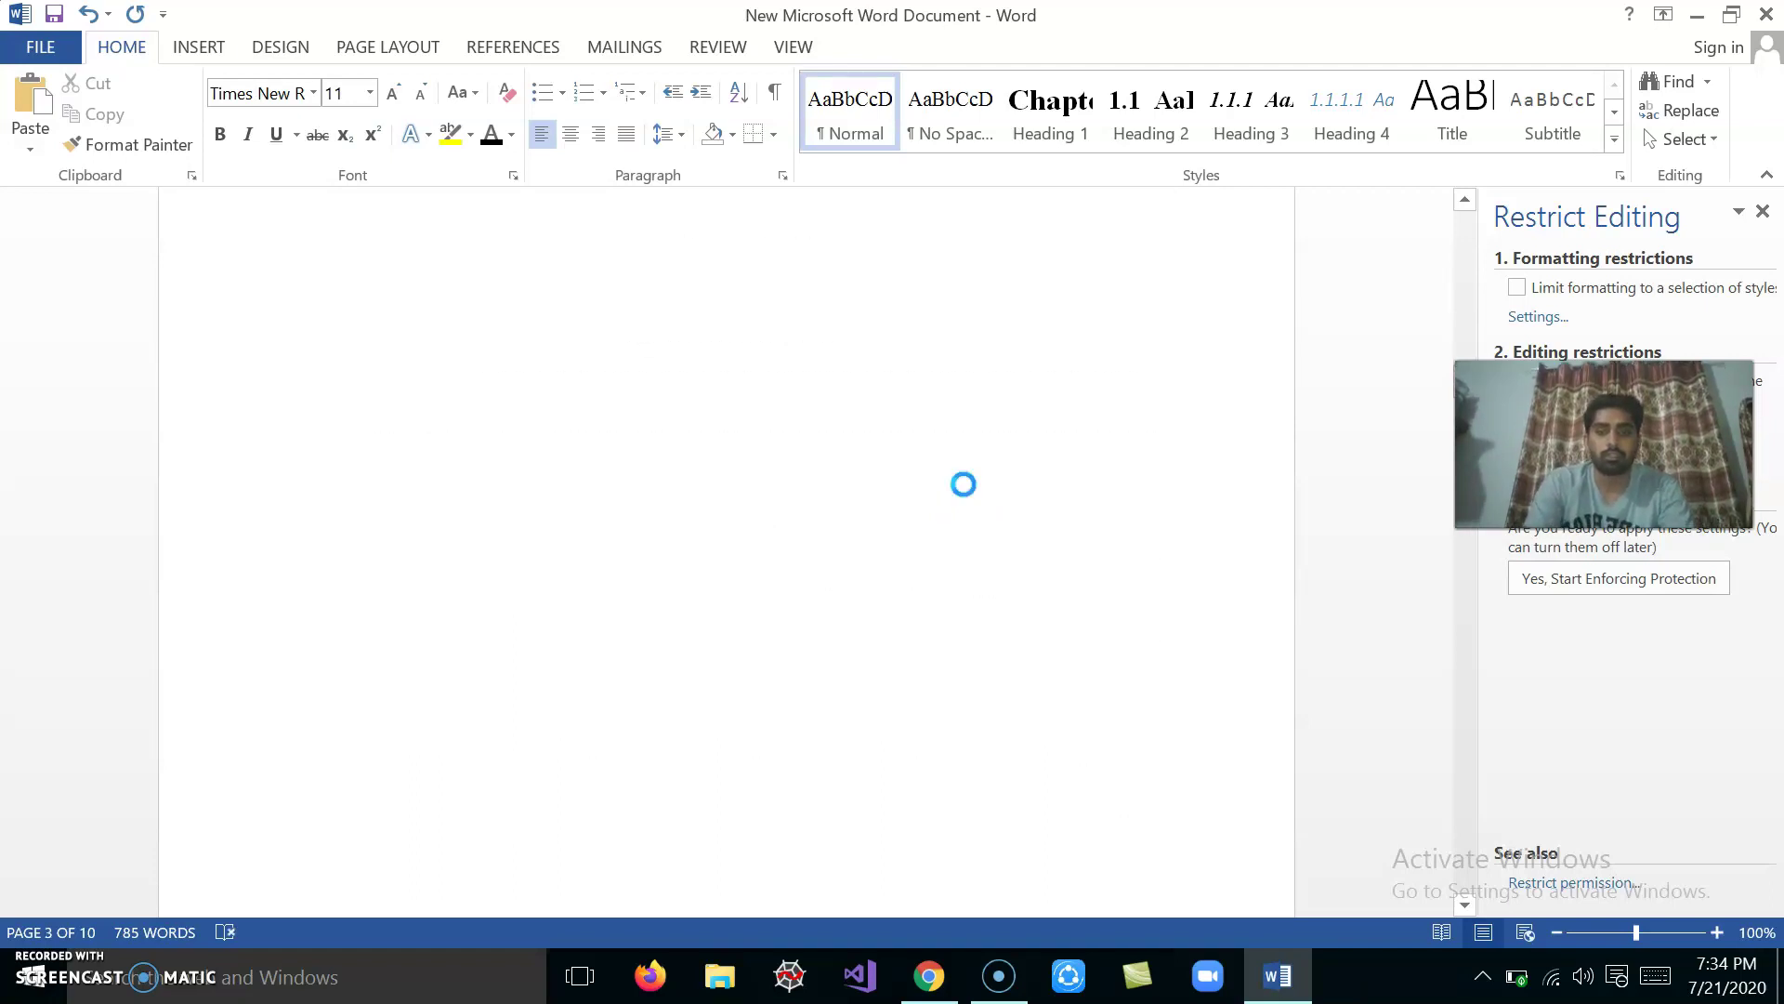
Print the report with Microsoft Print to PDF as mydocument on the Desktop.
{"action": "key", "text": "ctrl+p"}
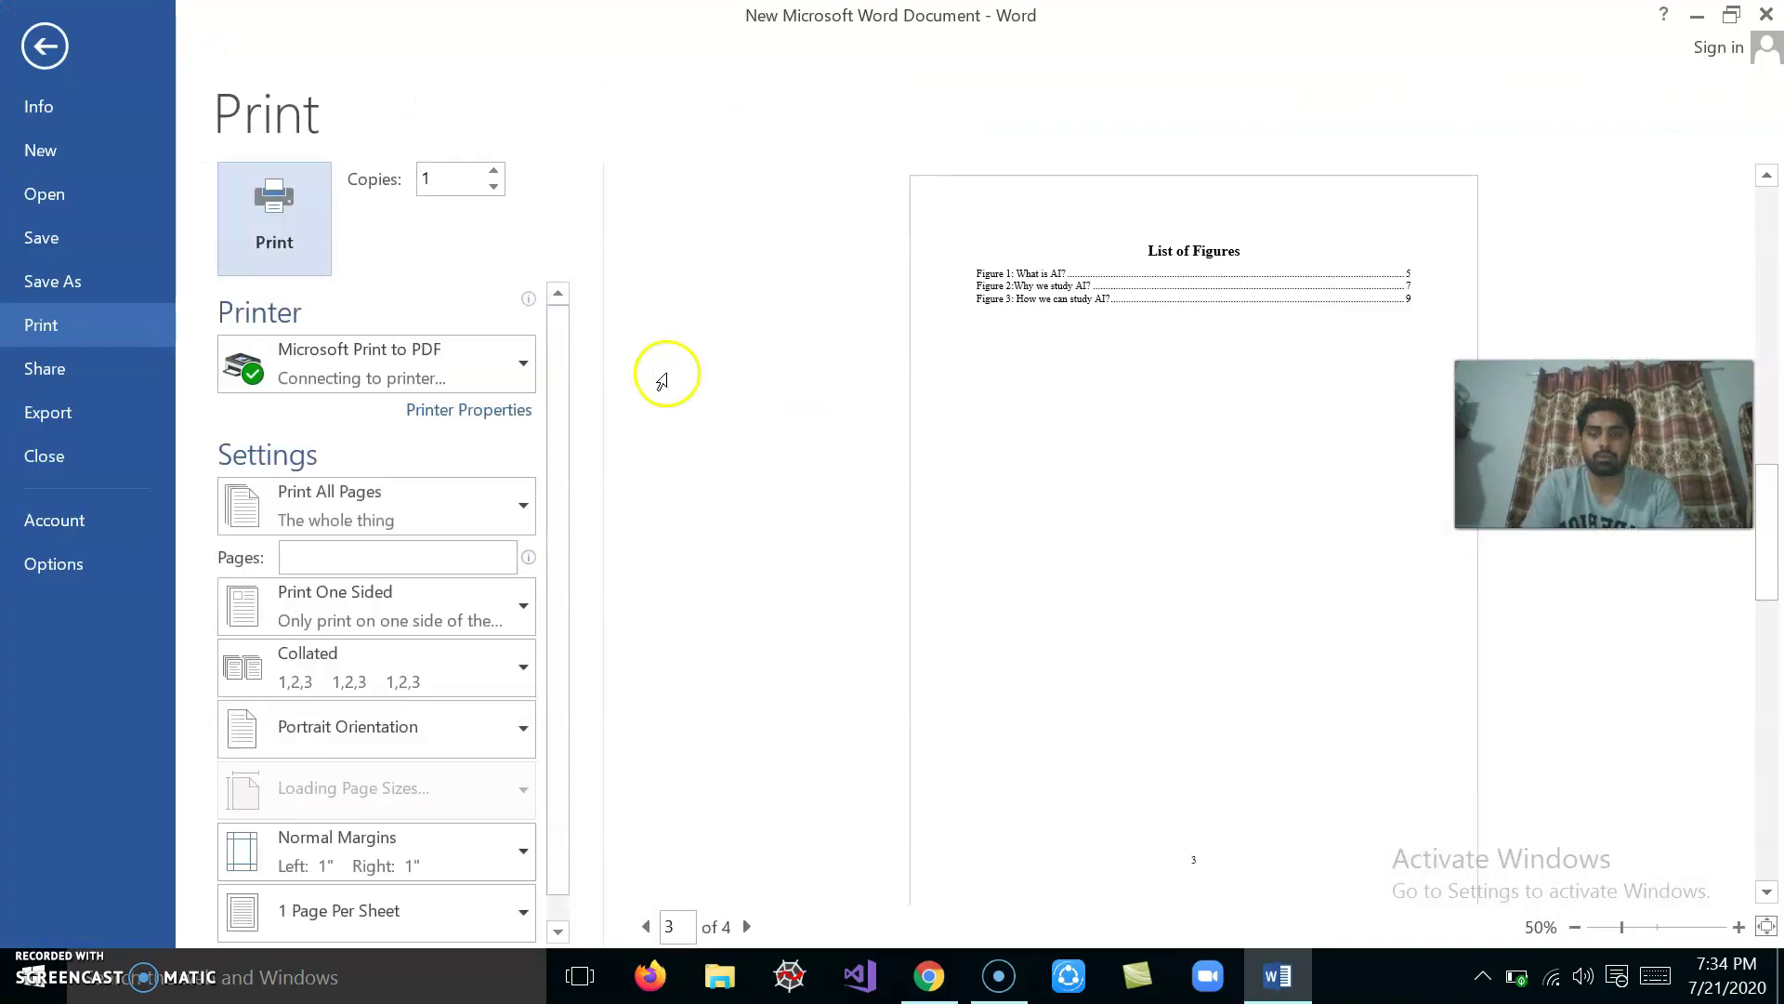
{"action": "left_click", "coordinate": [289, 270]}
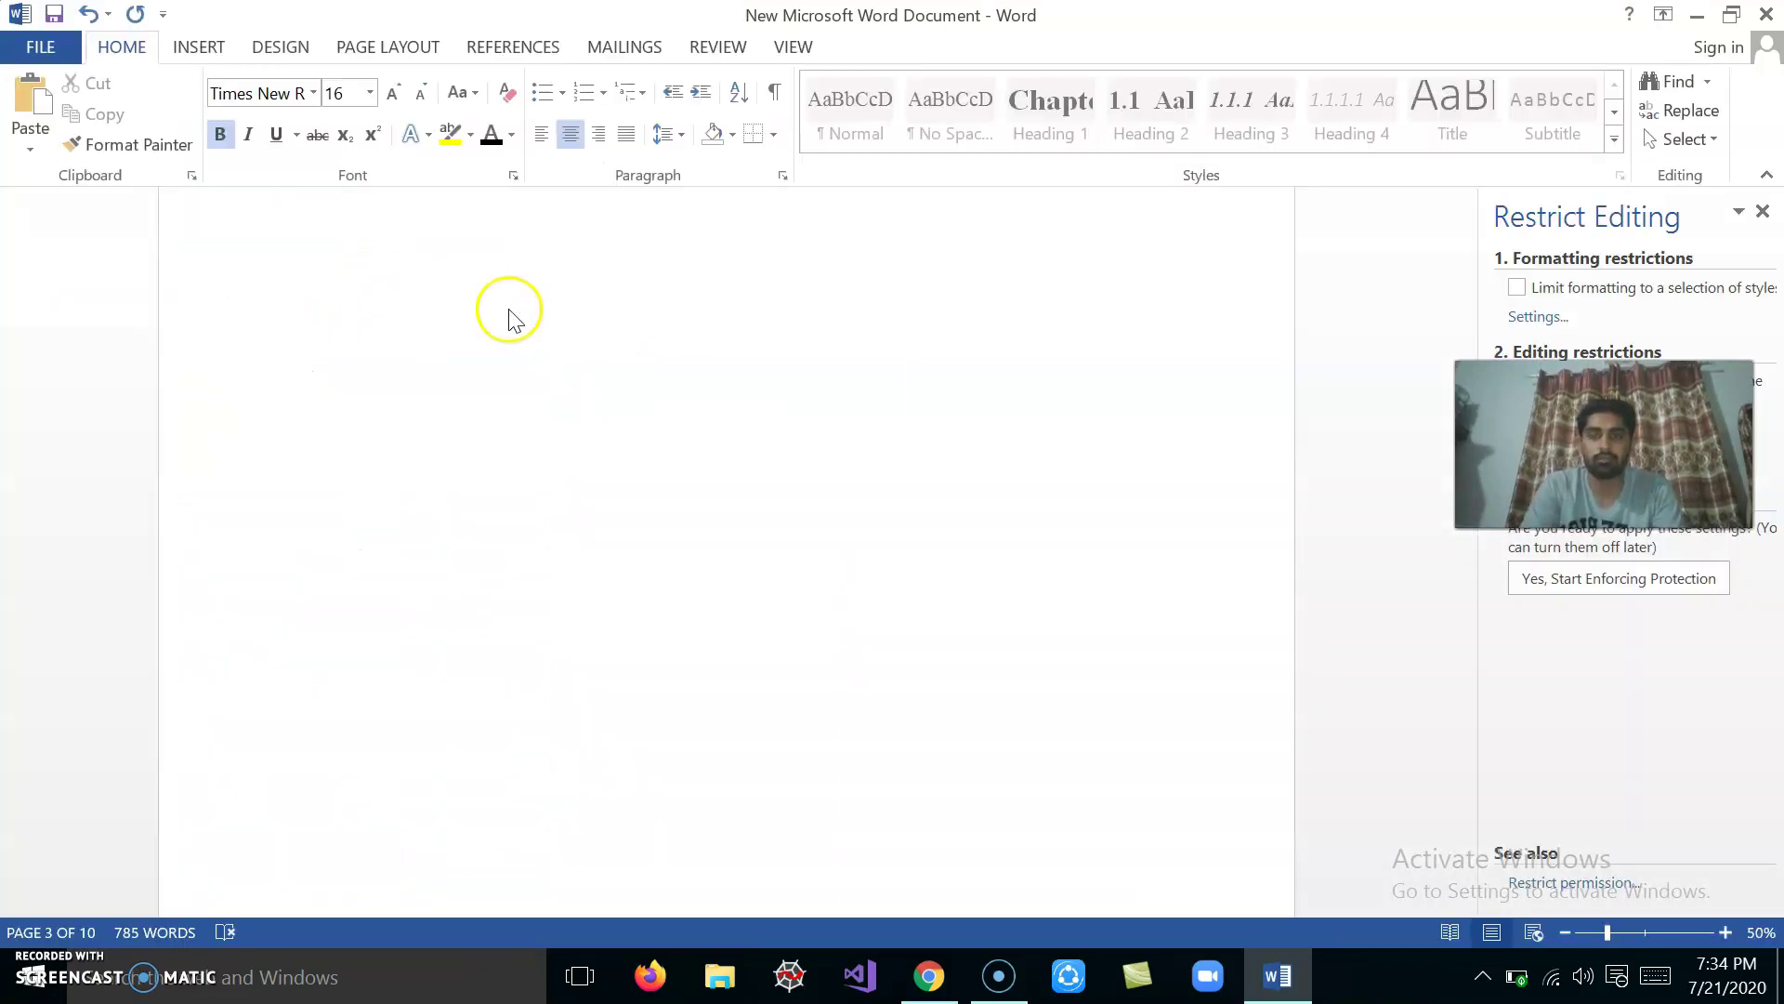
{"action": "left_click", "coordinate": [510, 314]}
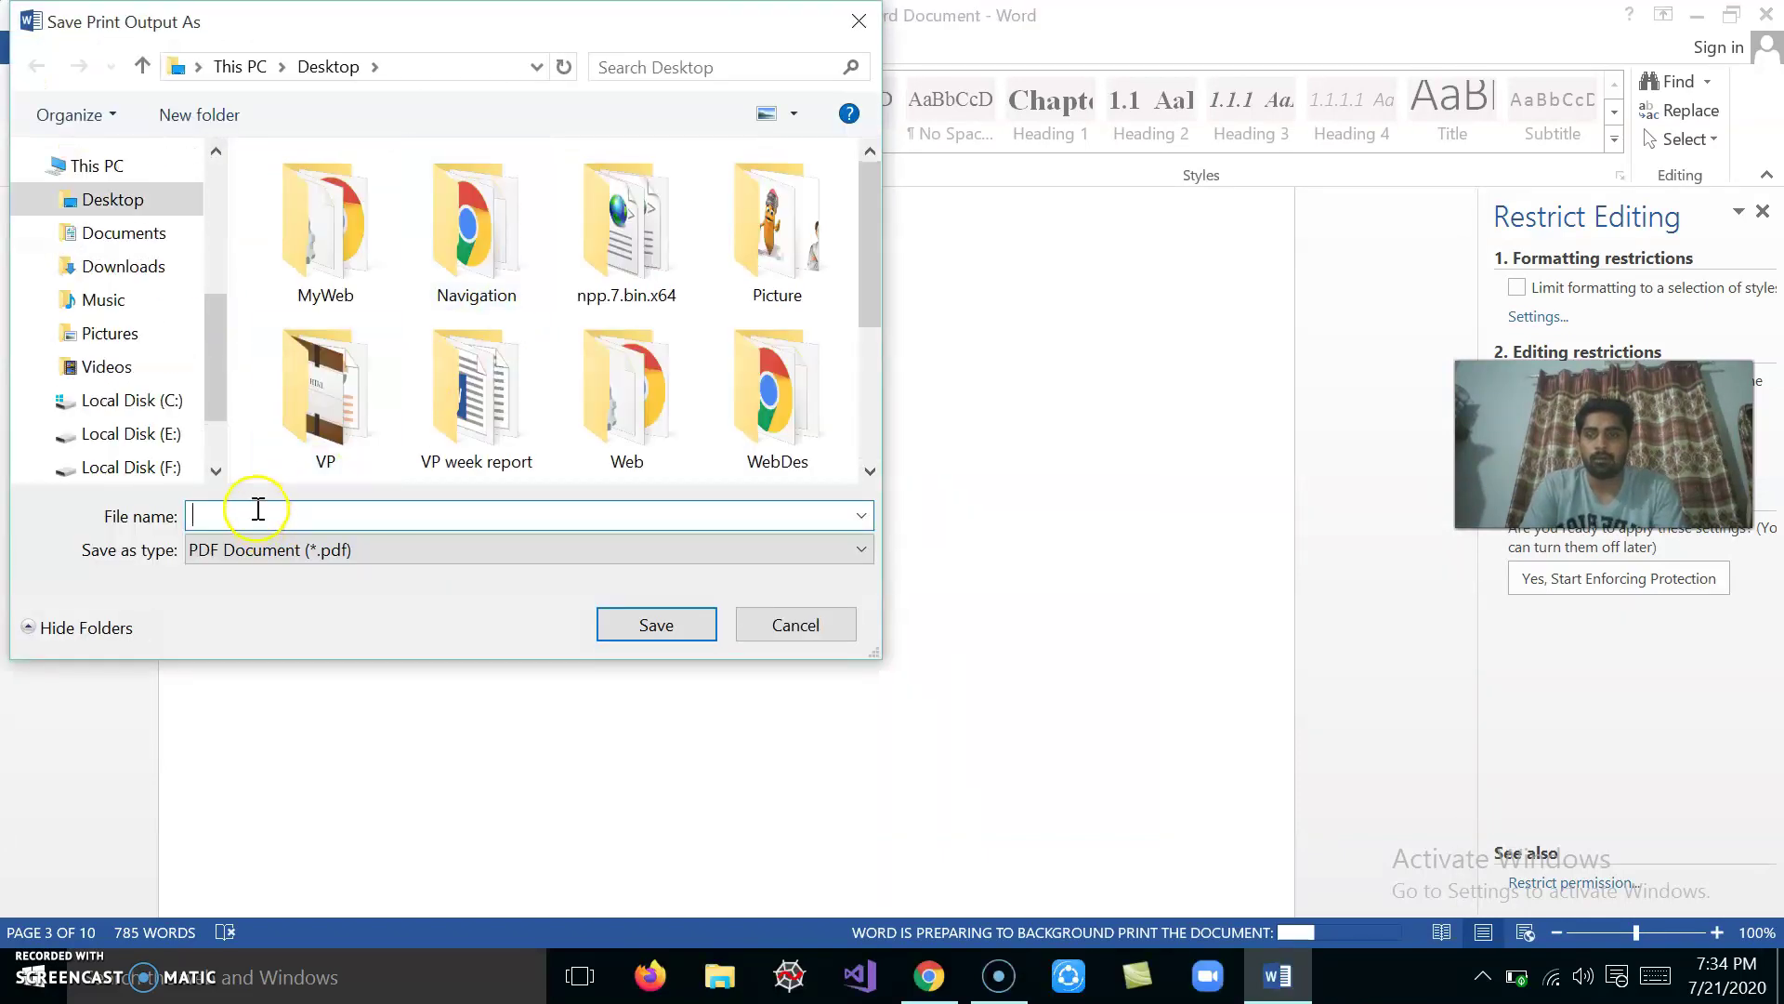
{"action": "type", "text": "my"}
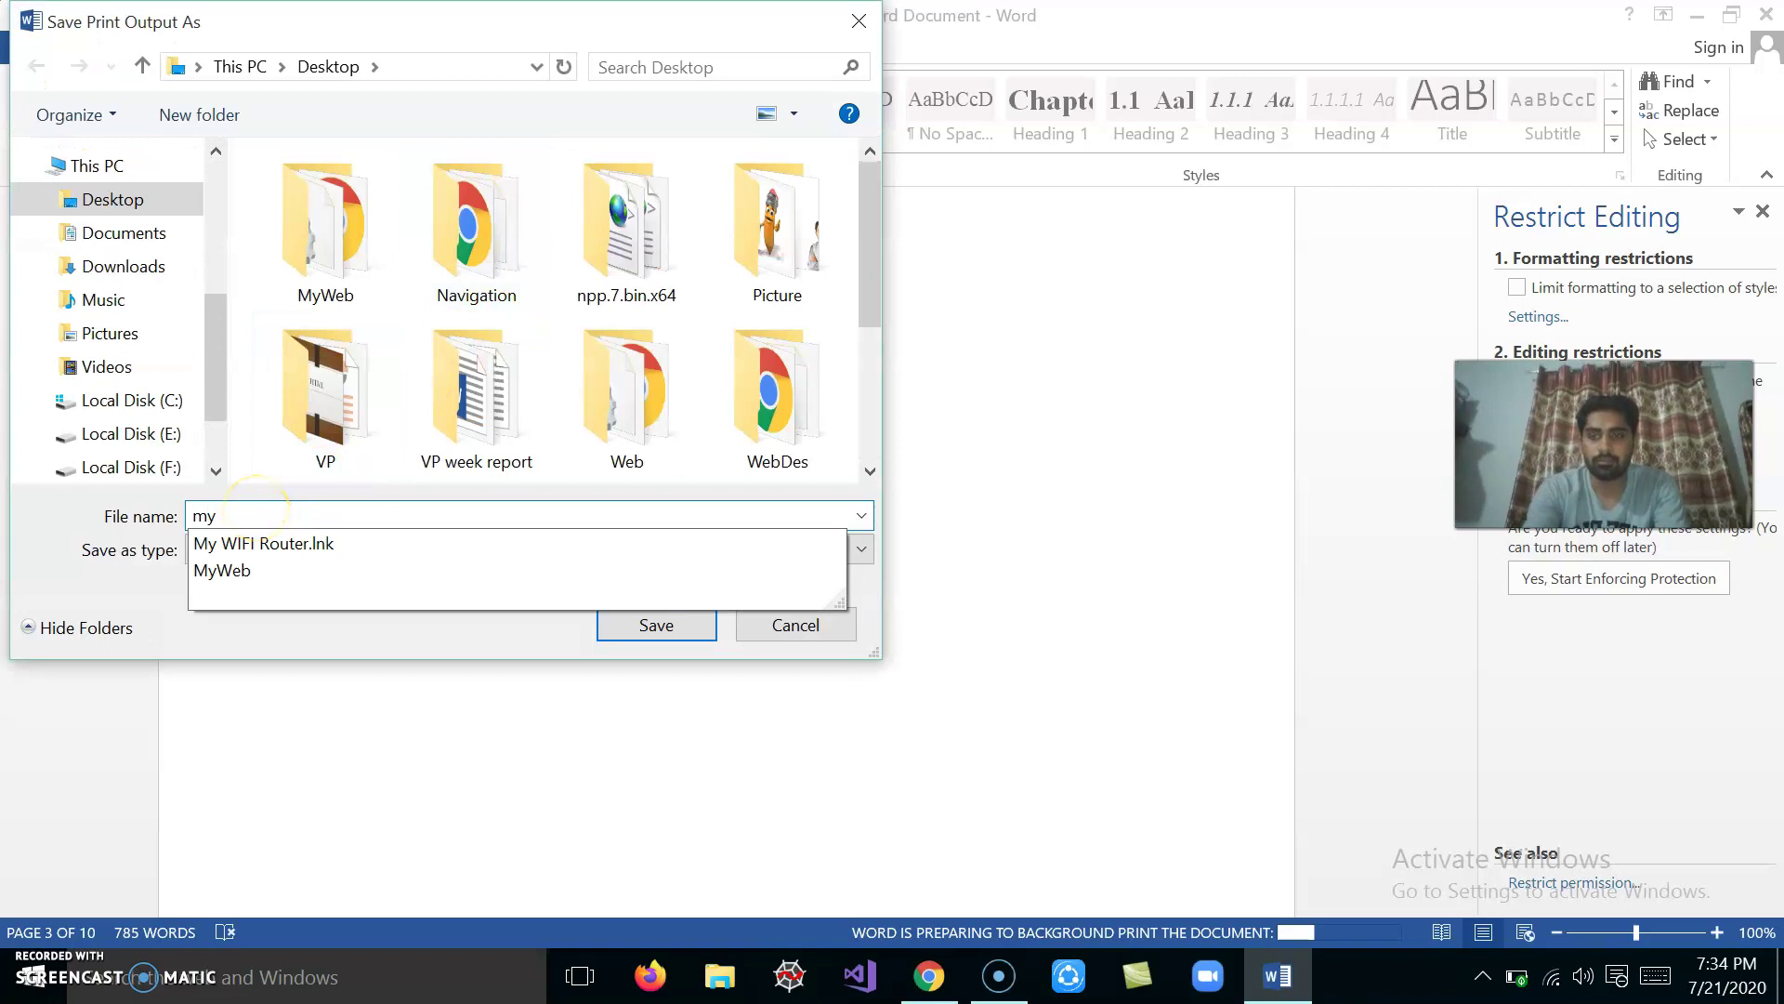
{"action": "type", "text": "document"}
{"action": "left_click", "coordinate": [651, 632]}
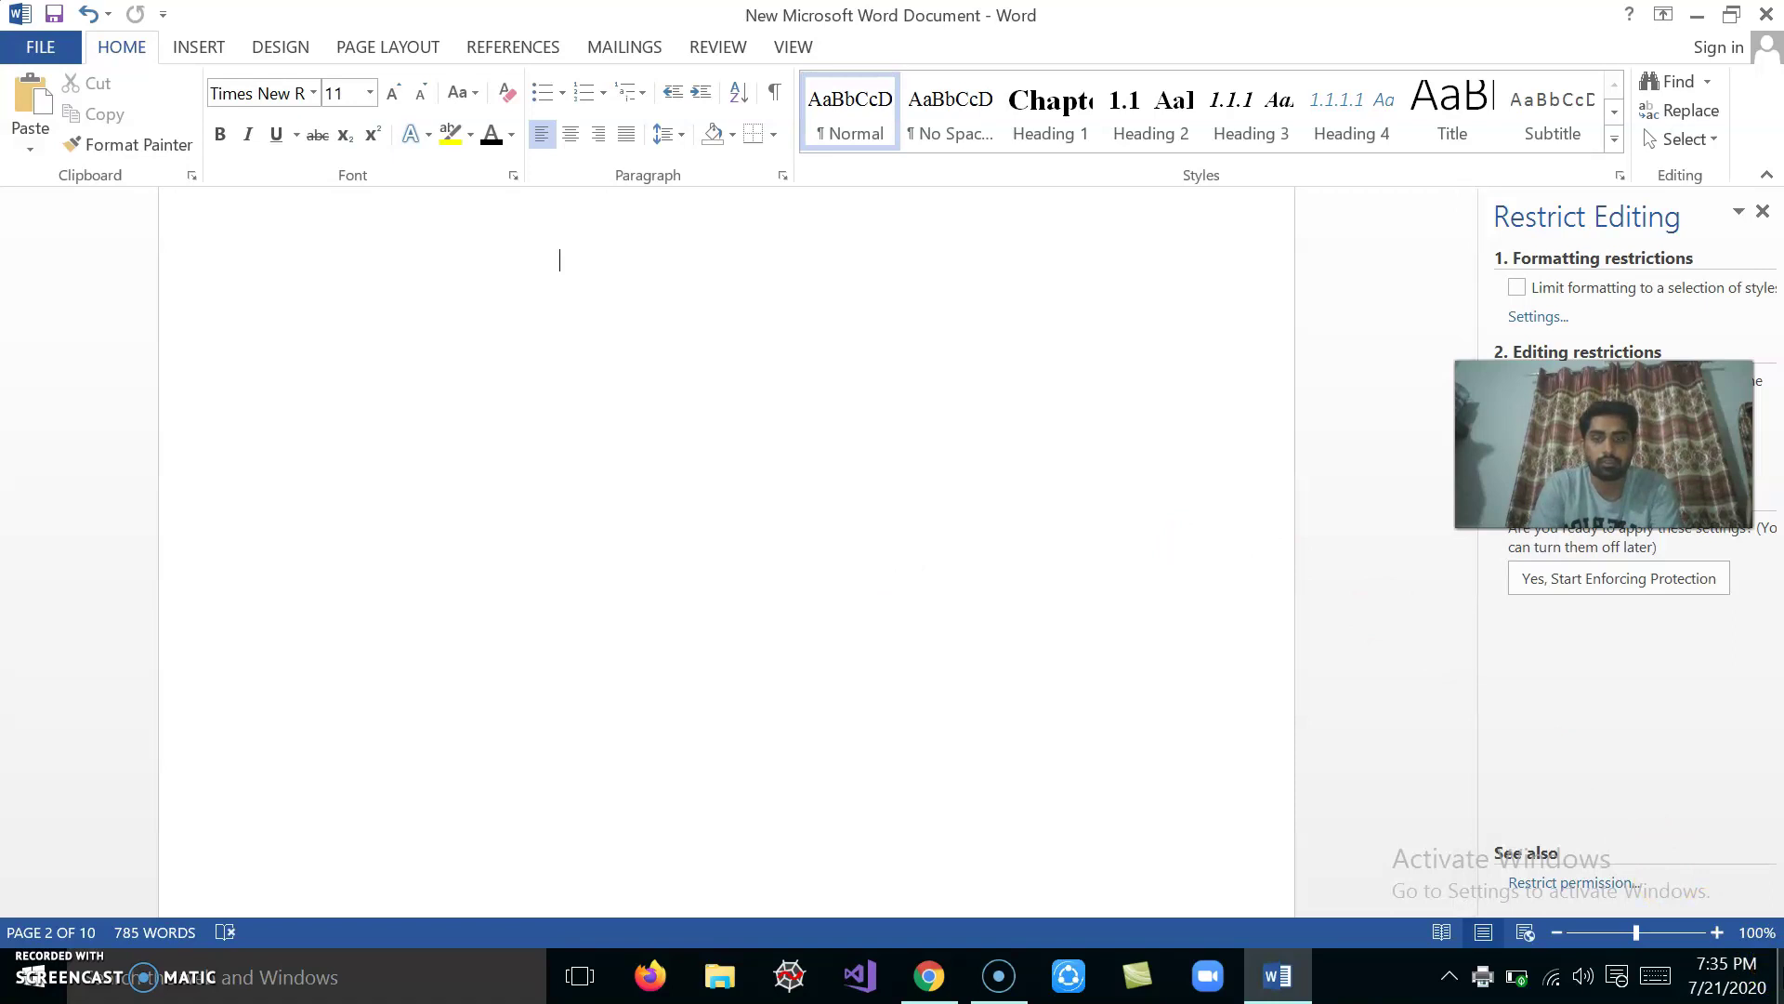
Open mydocument.pdf from the Desktop in Microsoft Edge.
{"action": "left_click", "coordinate": [1779, 985]}
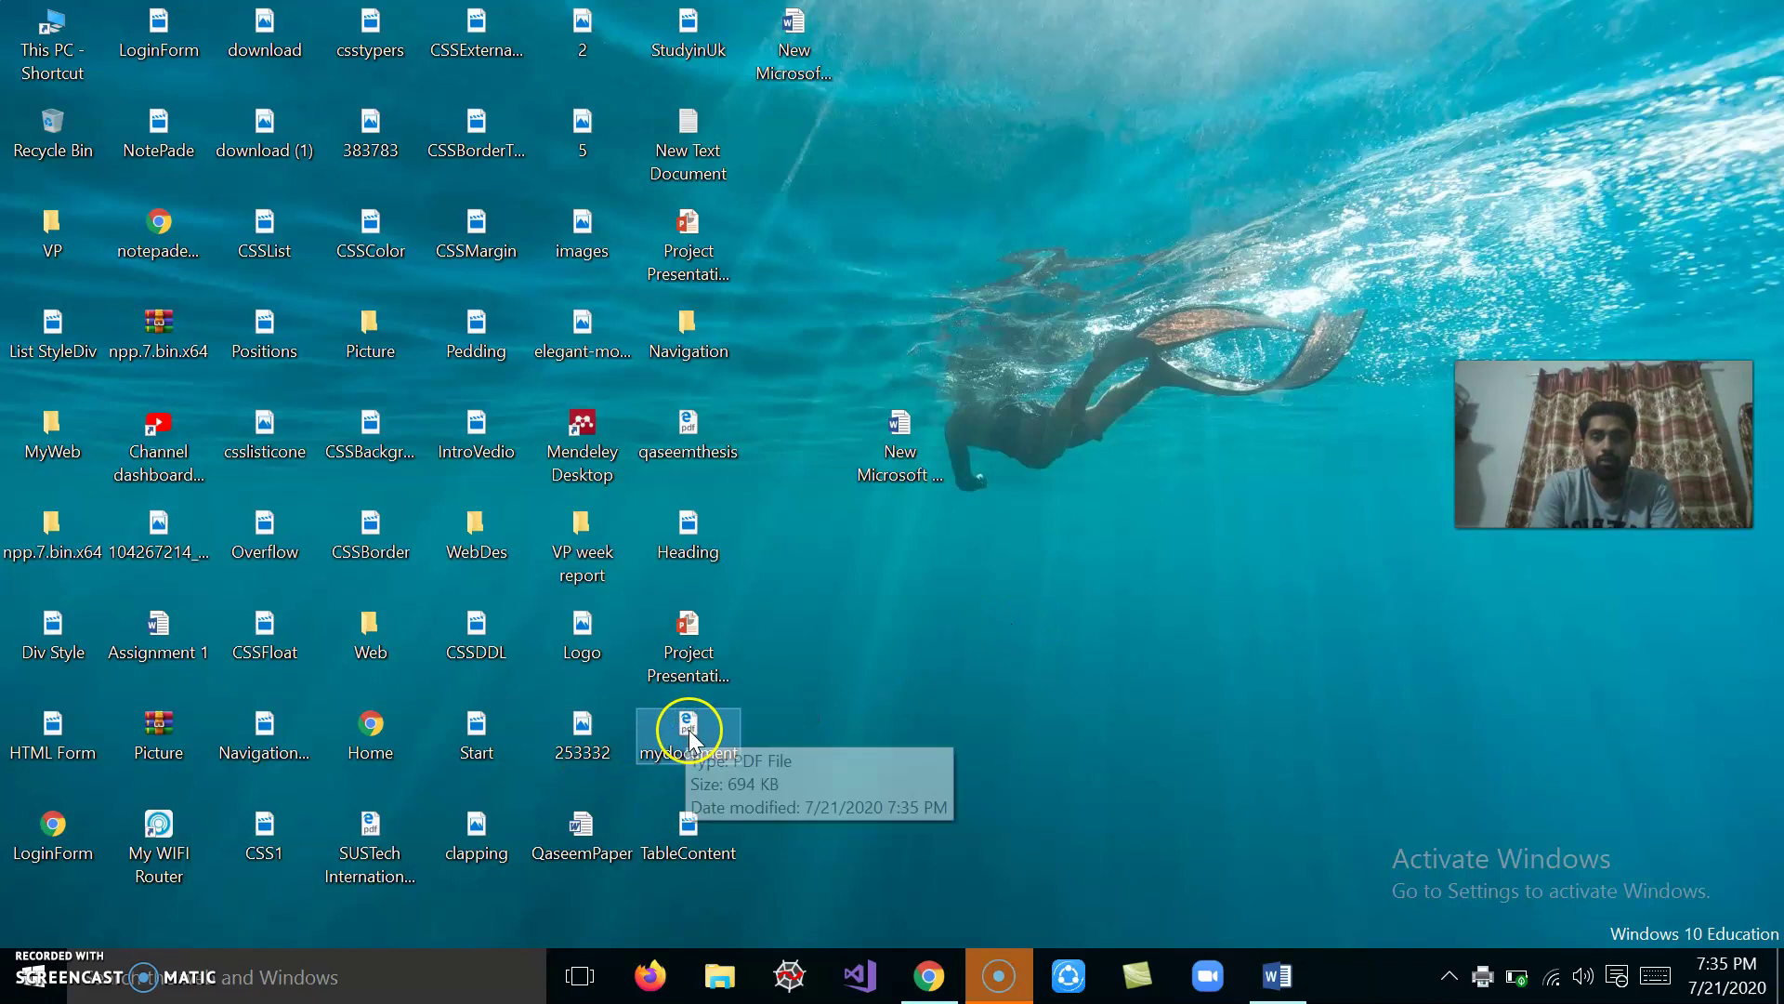
{"action": "double_click", "coordinate": [690, 738]}
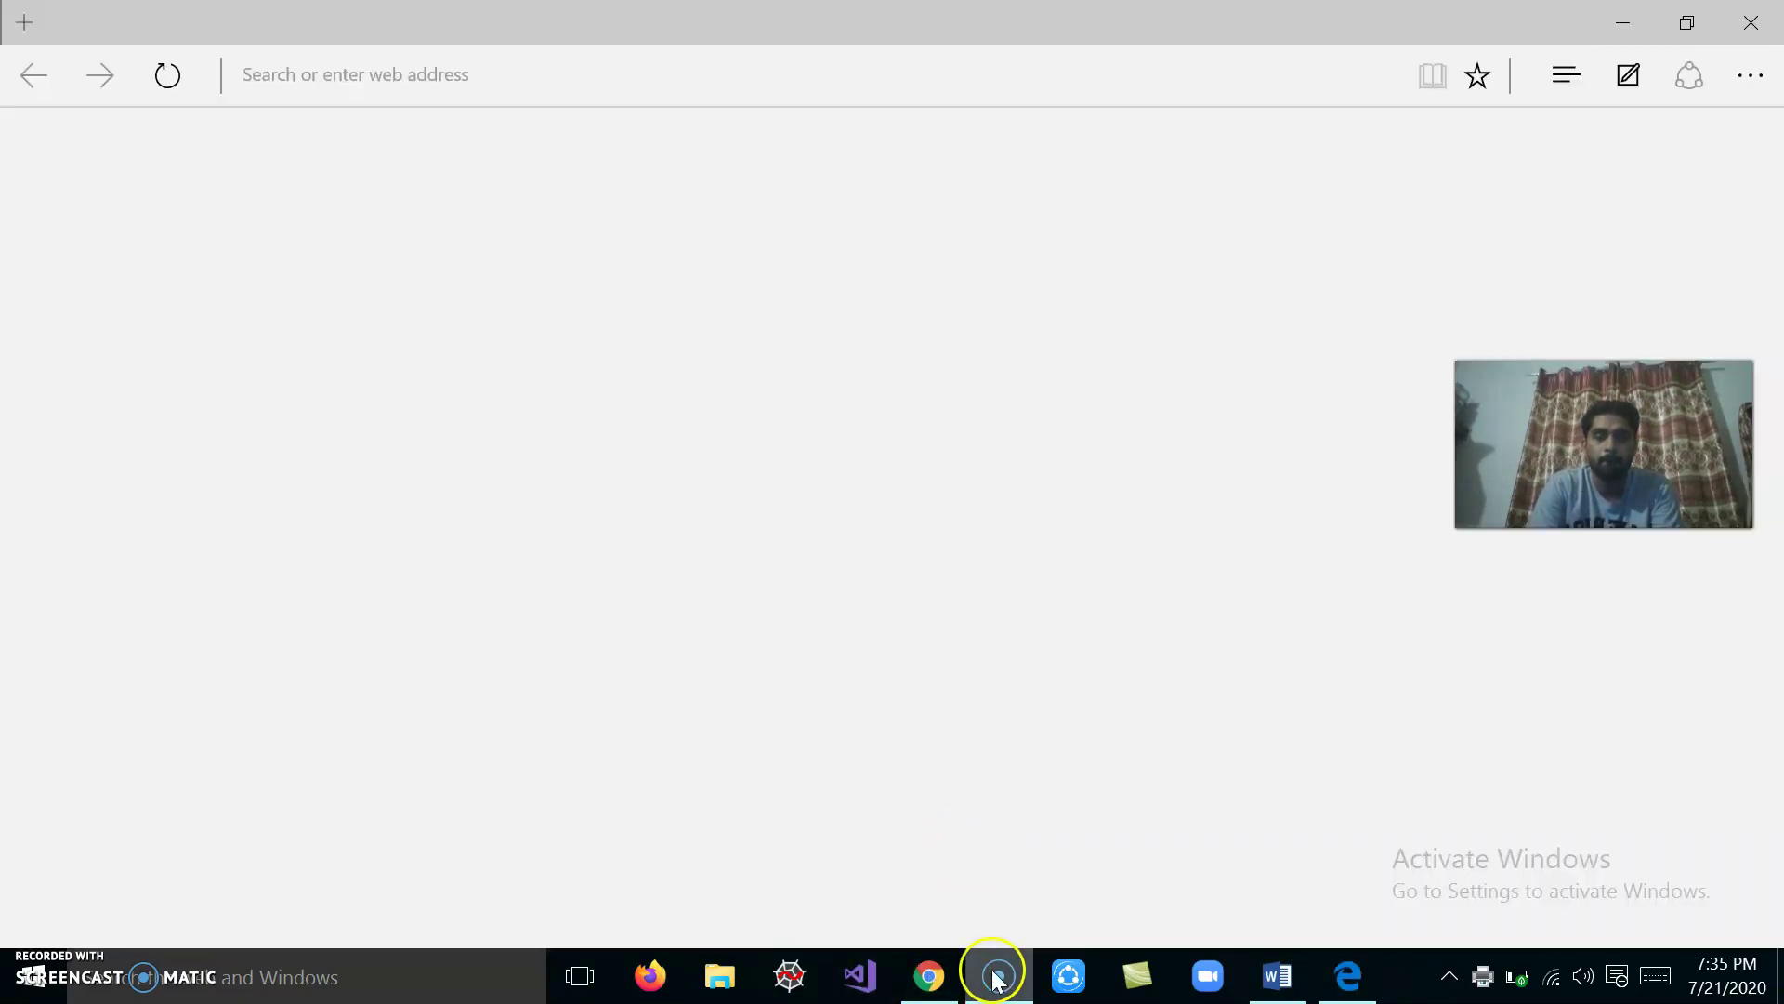
{"action": "left_click", "coordinate": [996, 975]}
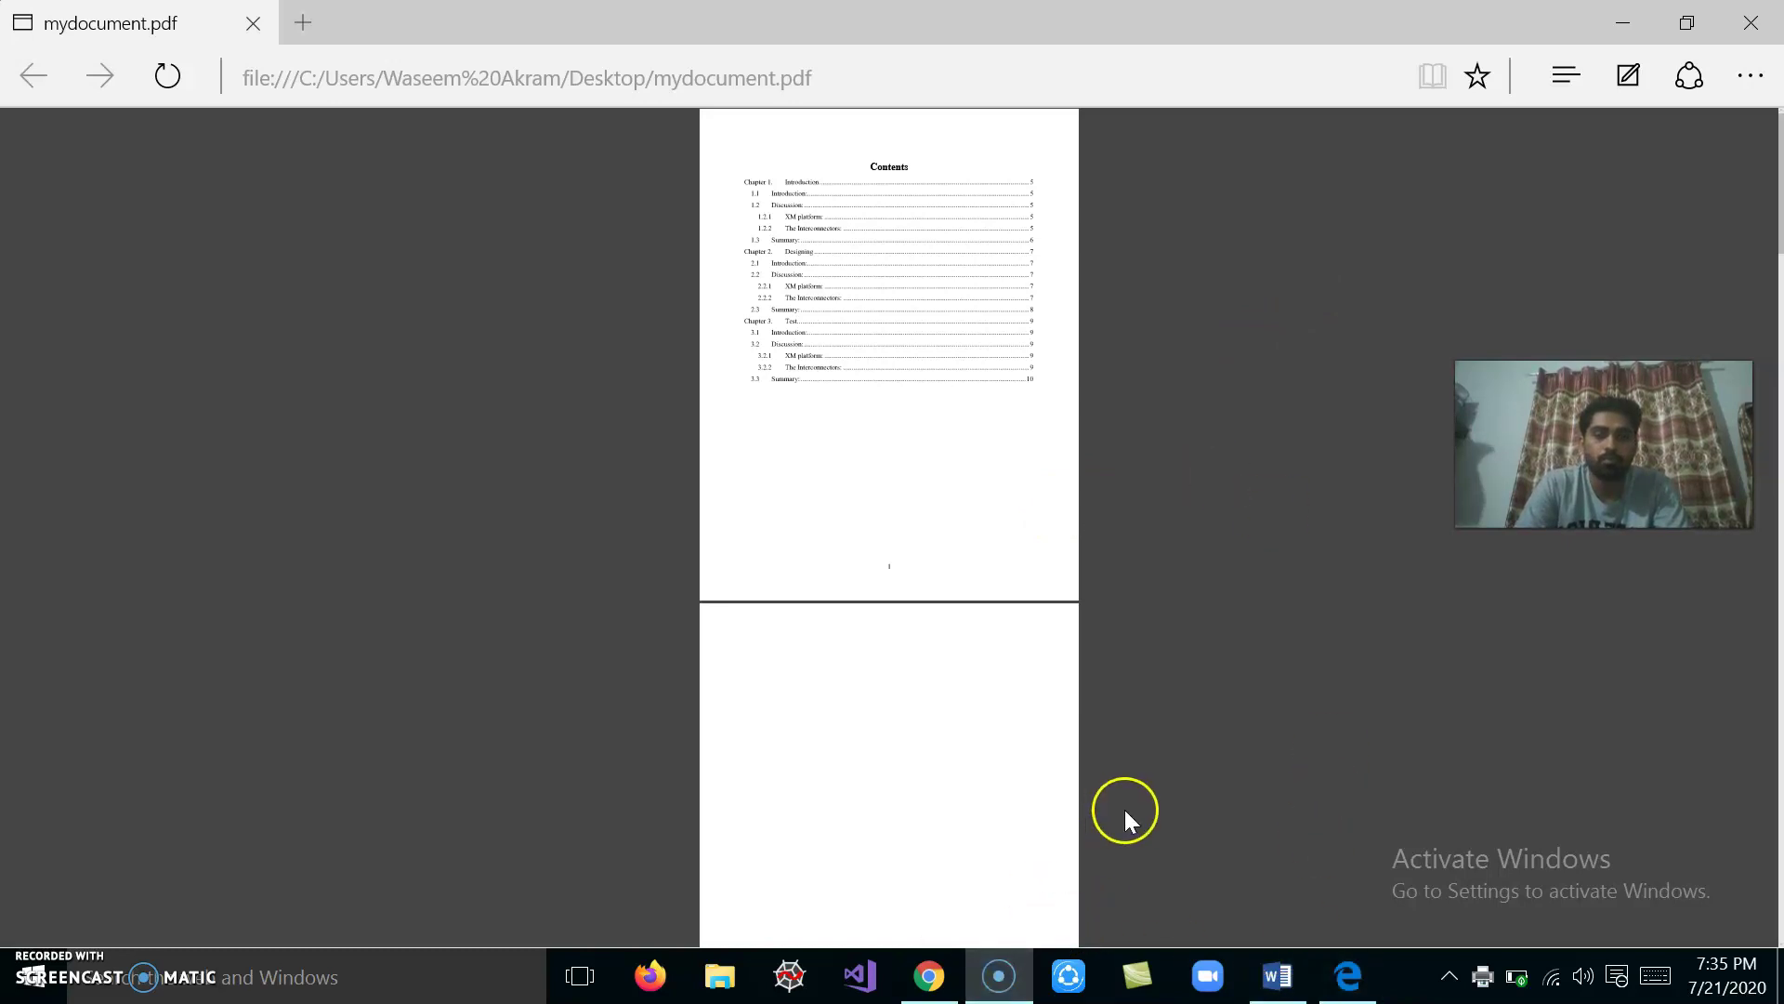
Scroll through the PDF's Contents page, lists and captioned tables up to page 10.
{"action": "scroll", "coordinate": [1156, 805], "scroll_direction": "up", "scroll_amount": 5, "text": "ctrl"}
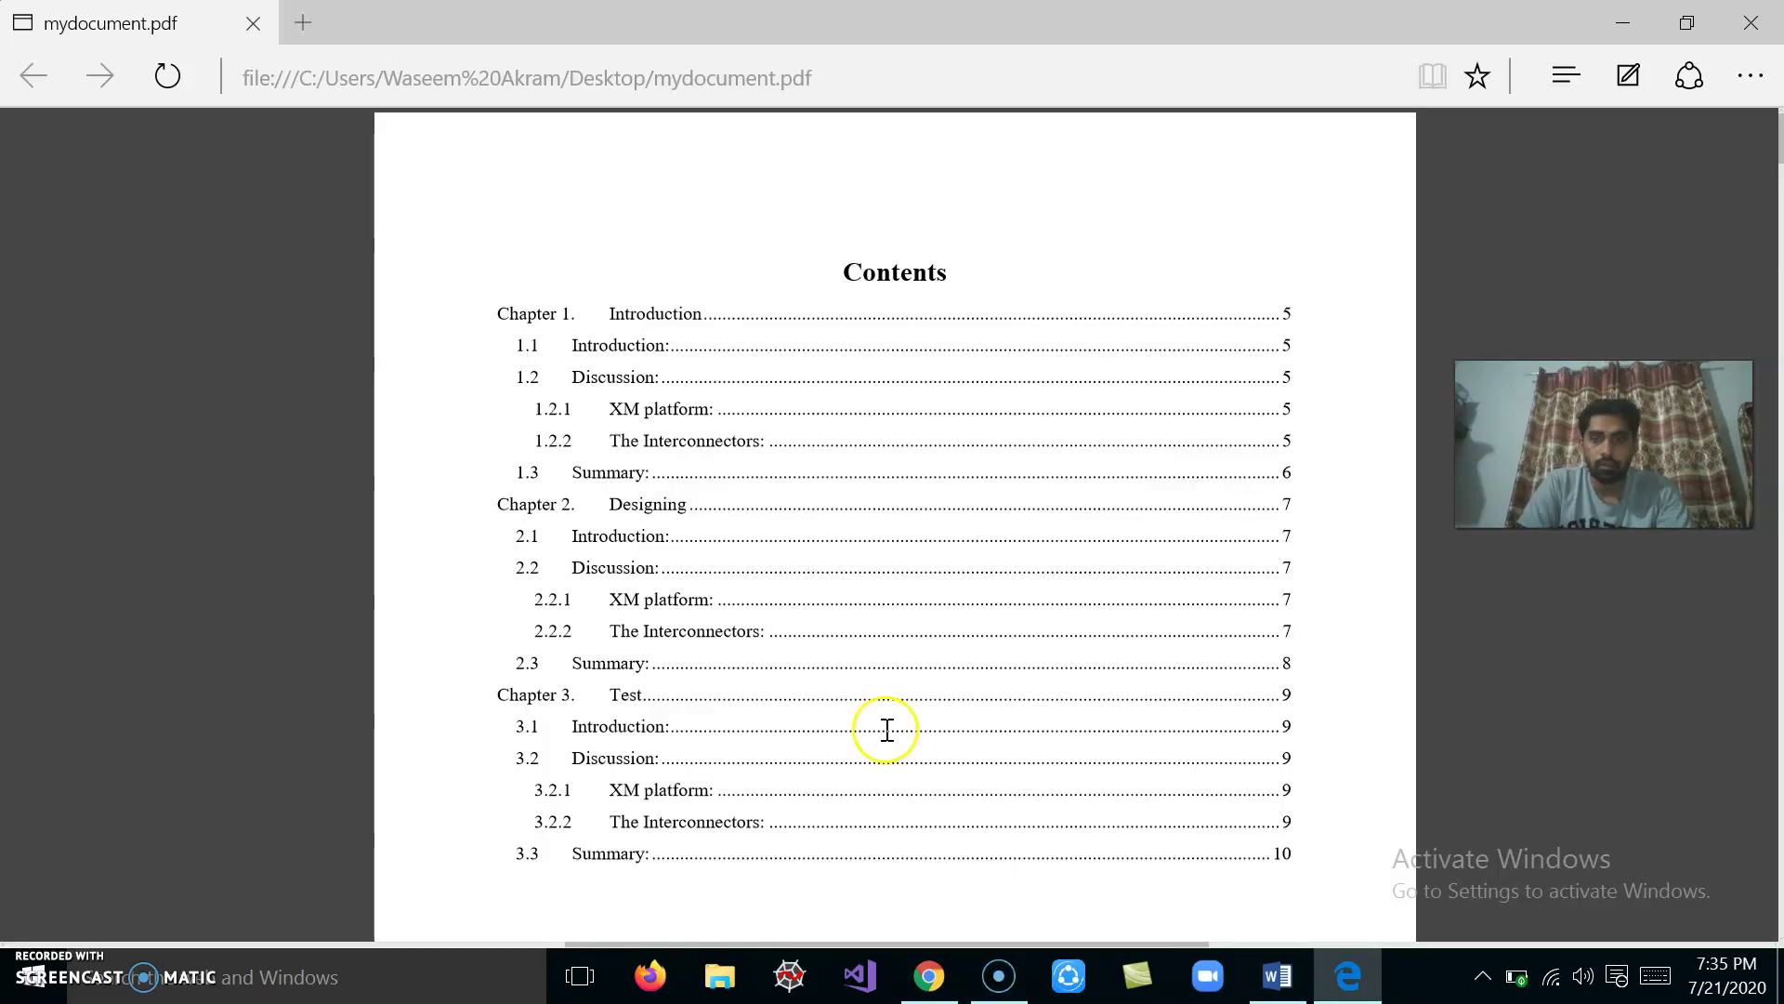
{"action": "scroll", "coordinate": [756, 622], "scroll_direction": "down", "scroll_amount": 10}
{"action": "scroll", "coordinate": [757, 621], "scroll_direction": "down", "scroll_amount": 5}
{"action": "scroll", "coordinate": [757, 618], "scroll_direction": "down", "scroll_amount": 5}
{"action": "scroll", "coordinate": [758, 618], "scroll_direction": "down", "scroll_amount": 5}
{"action": "scroll", "coordinate": [912, 467], "scroll_direction": "down", "scroll_amount": 5}
{"action": "scroll", "coordinate": [936, 411], "scroll_direction": "down", "scroll_amount": 5}
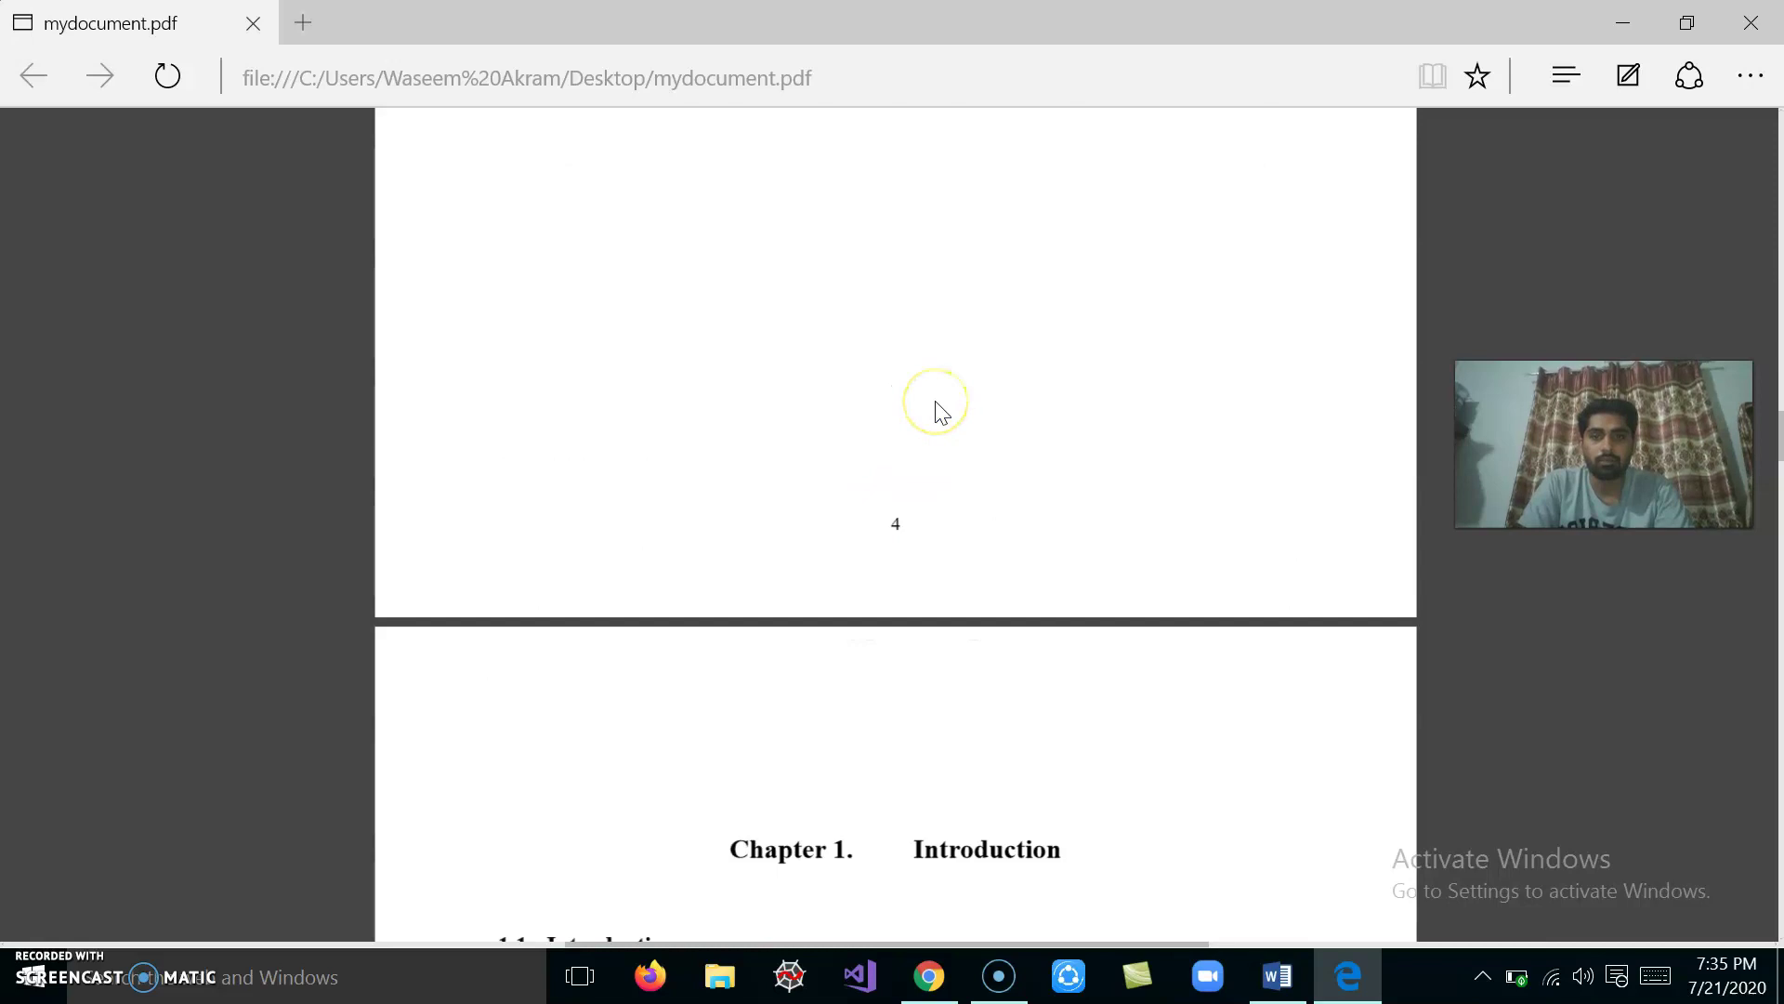
{"action": "scroll", "coordinate": [938, 412], "scroll_direction": "down", "scroll_amount": 5}
{"action": "scroll", "coordinate": [940, 411], "scroll_direction": "down", "scroll_amount": 5}
{"action": "scroll", "coordinate": [940, 412], "scroll_direction": "down", "scroll_amount": 5}
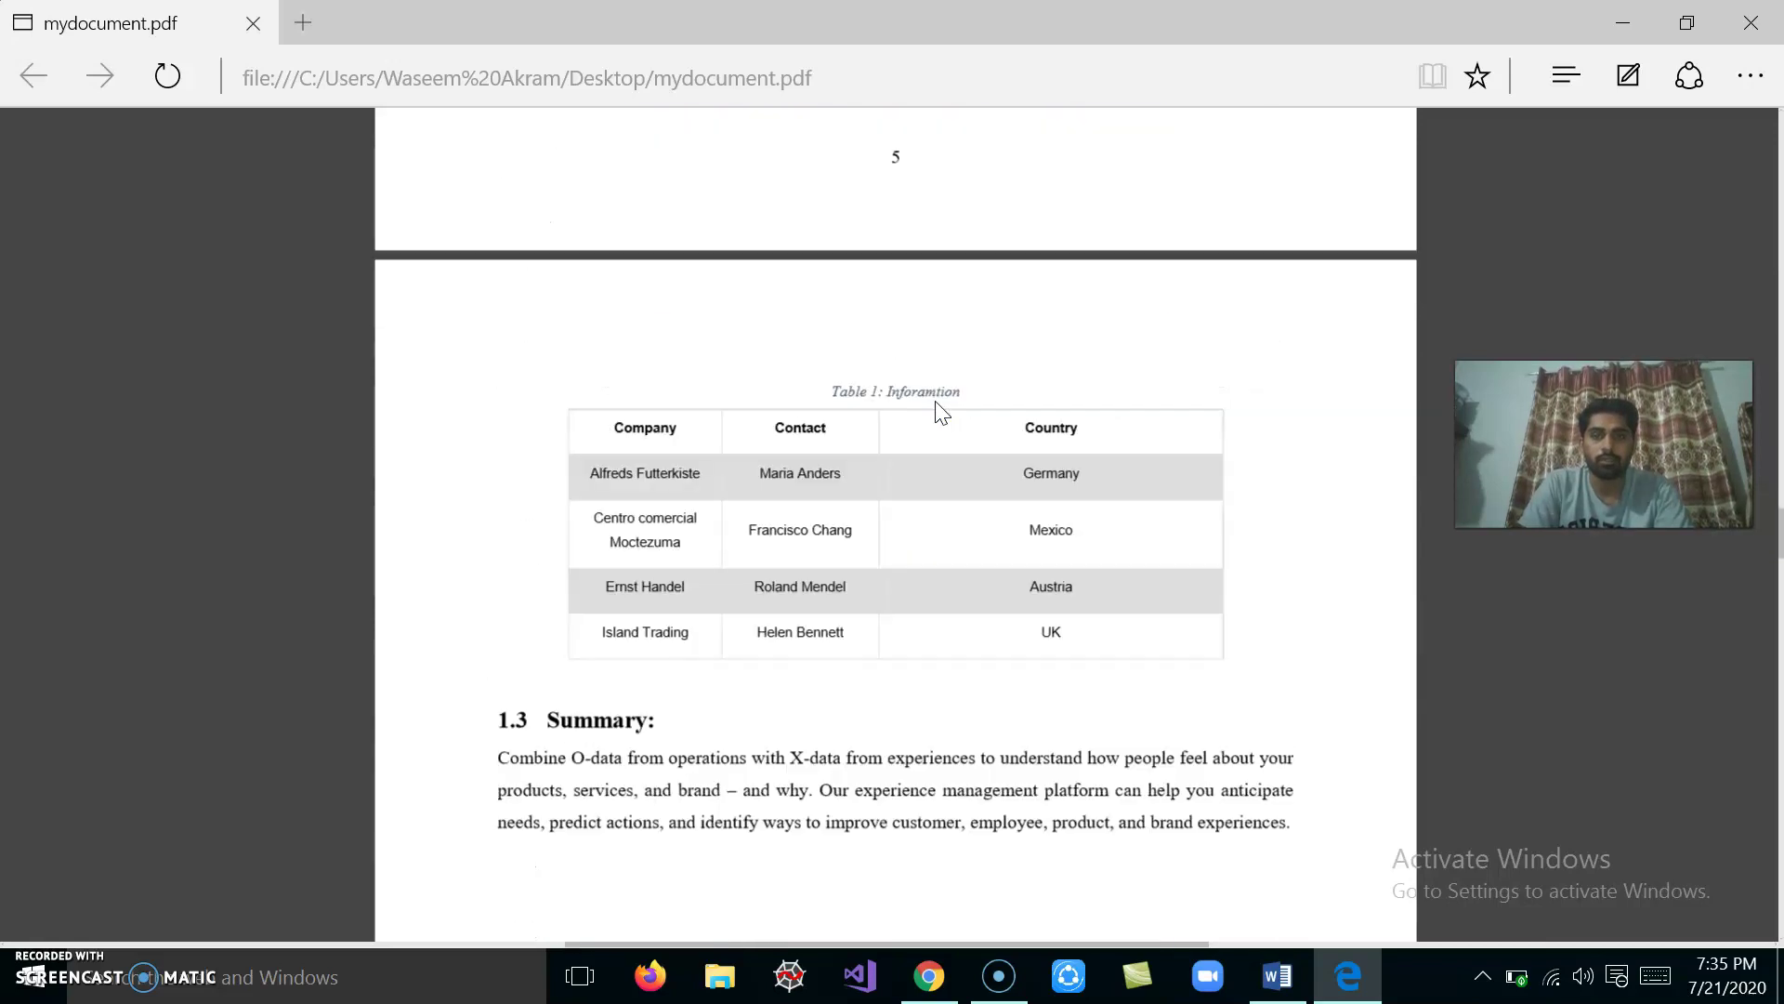
{"action": "scroll", "coordinate": [941, 412], "scroll_direction": "down", "scroll_amount": 5}
{"action": "scroll", "coordinate": [937, 409], "scroll_direction": "down", "scroll_amount": 5}
{"action": "scroll", "coordinate": [937, 409], "scroll_direction": "down", "scroll_amount": 5}
{"action": "scroll", "coordinate": [936, 409], "scroll_direction": "down", "scroll_amount": 5}
{"action": "scroll", "coordinate": [937, 409], "scroll_direction": "down", "scroll_amount": 5}
{"action": "scroll", "coordinate": [935, 406], "scroll_direction": "down", "scroll_amount": 10}
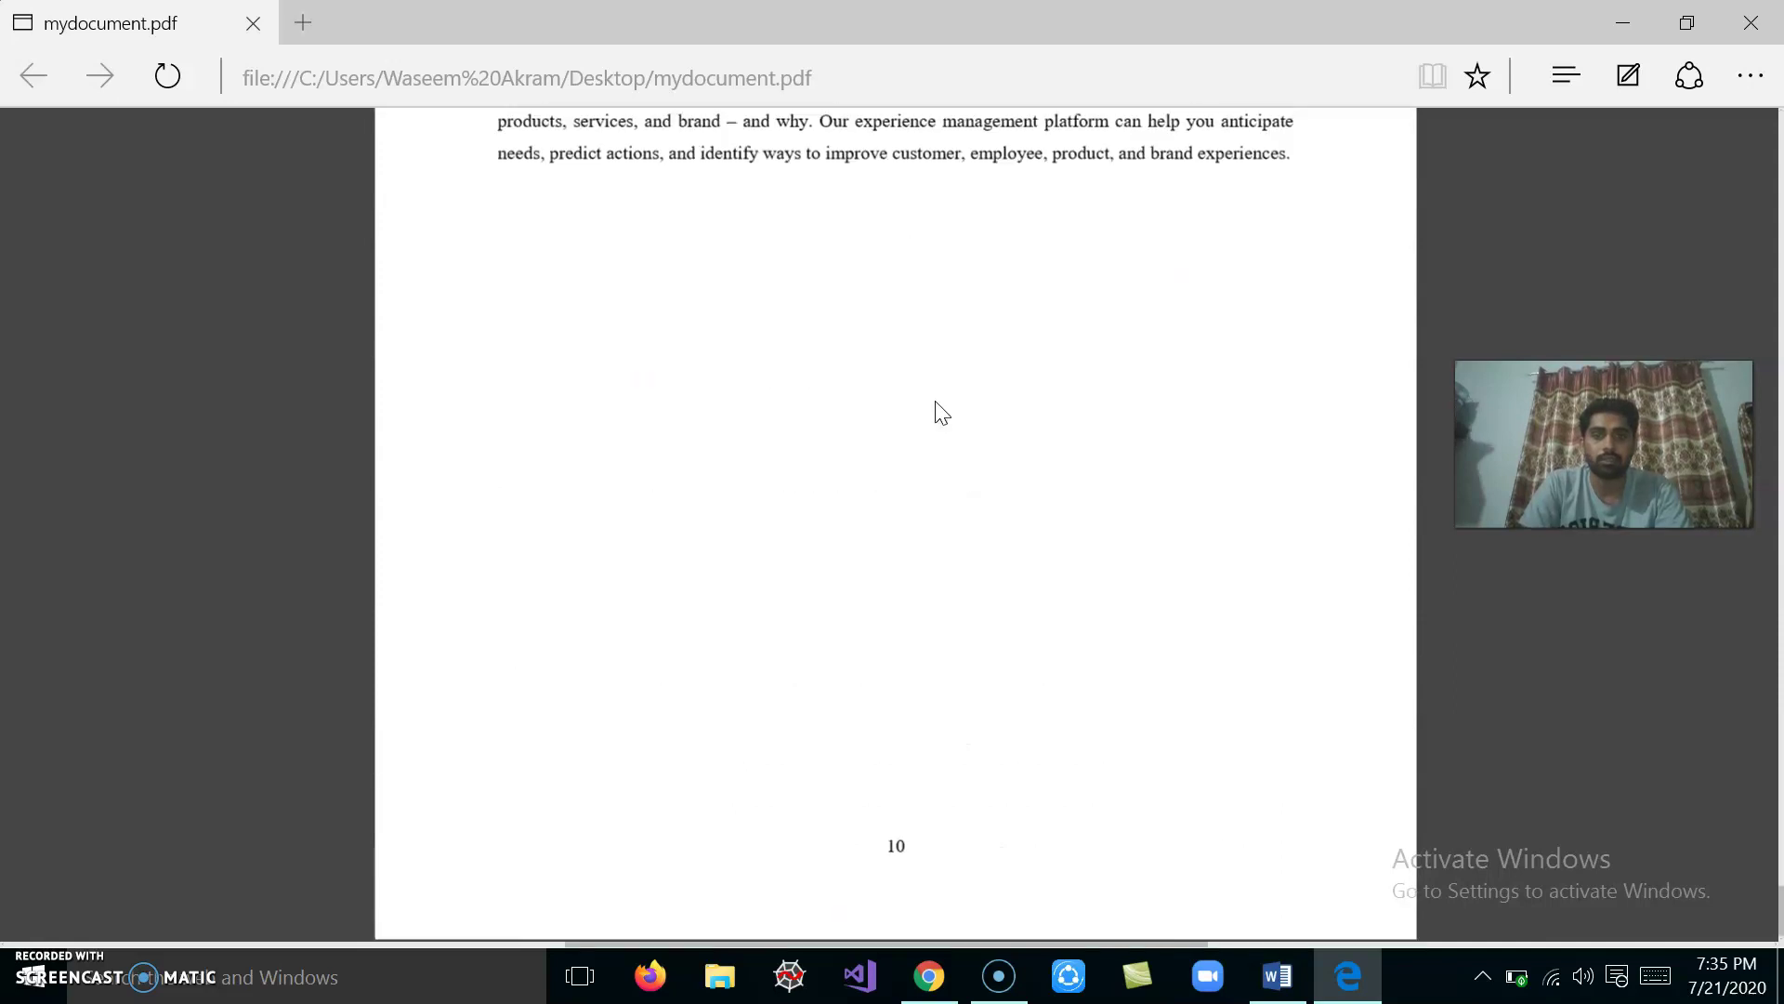